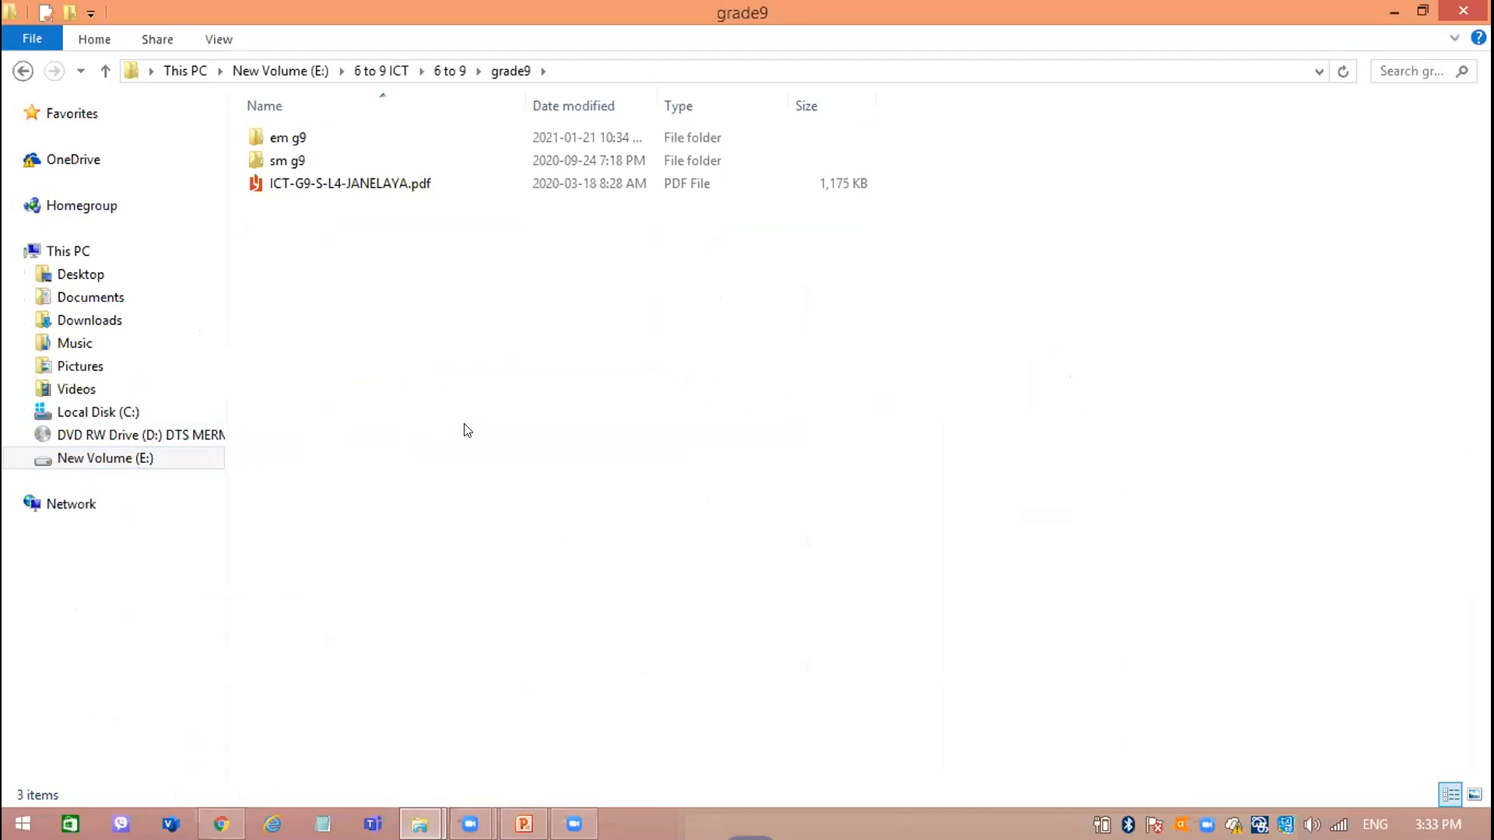
Open book.pdf from the em g9 folder inside grade9 with Google Chrome.
double_click(435, 136)
right_click(336, 291)
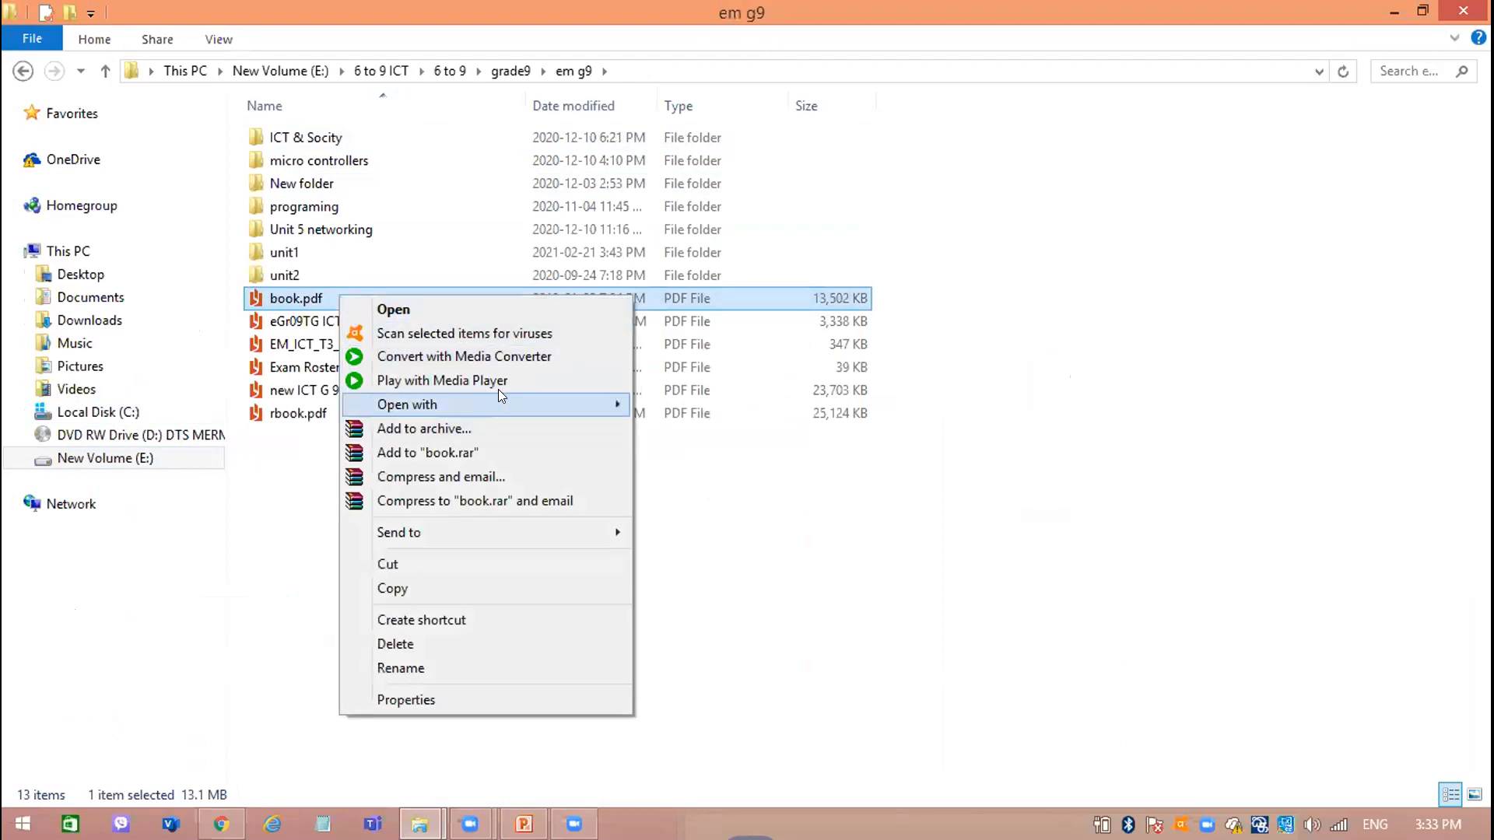
mouse_move(500, 399)
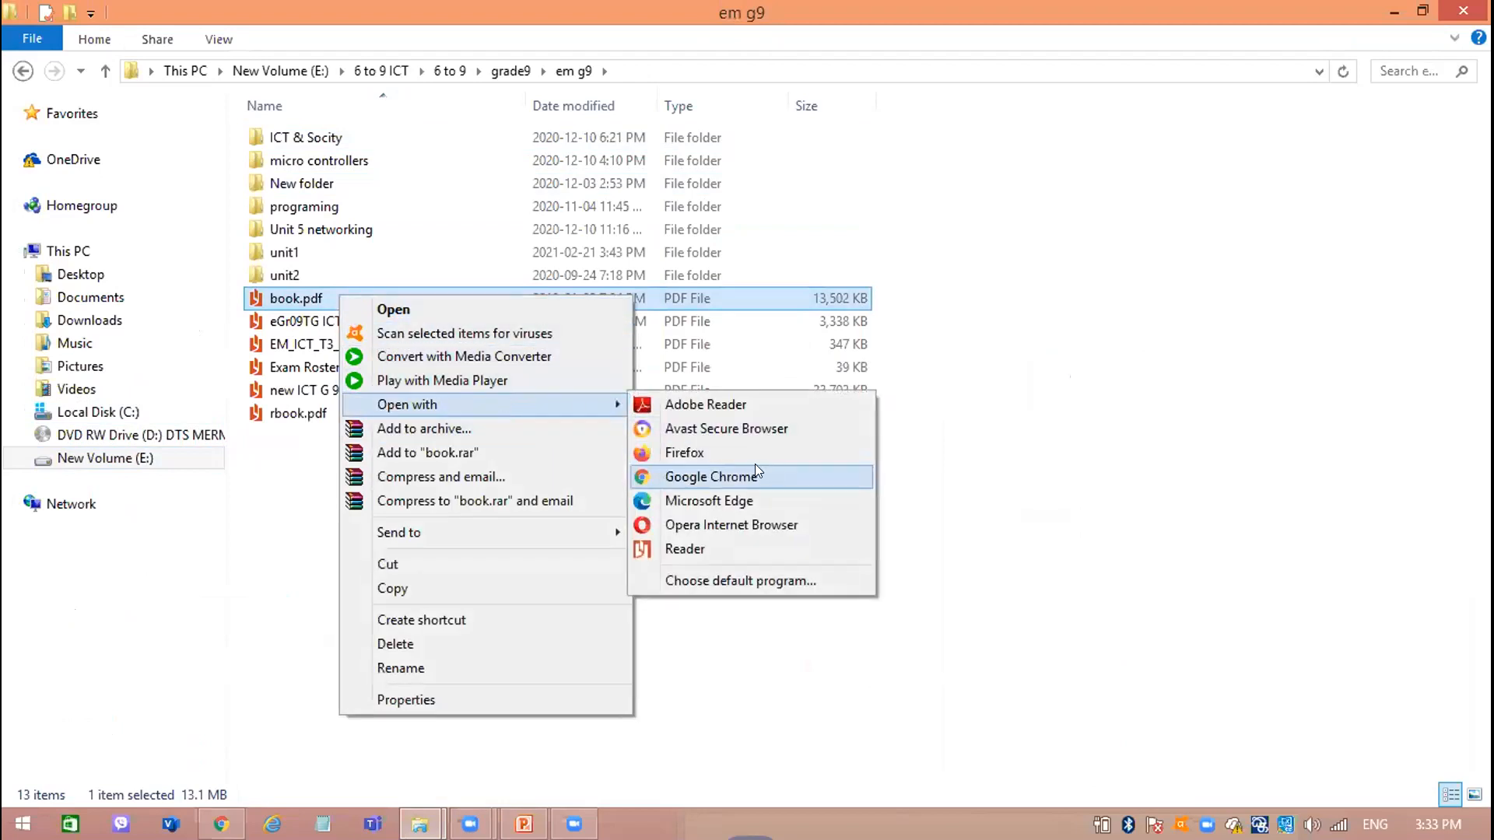
left_click(754, 474)
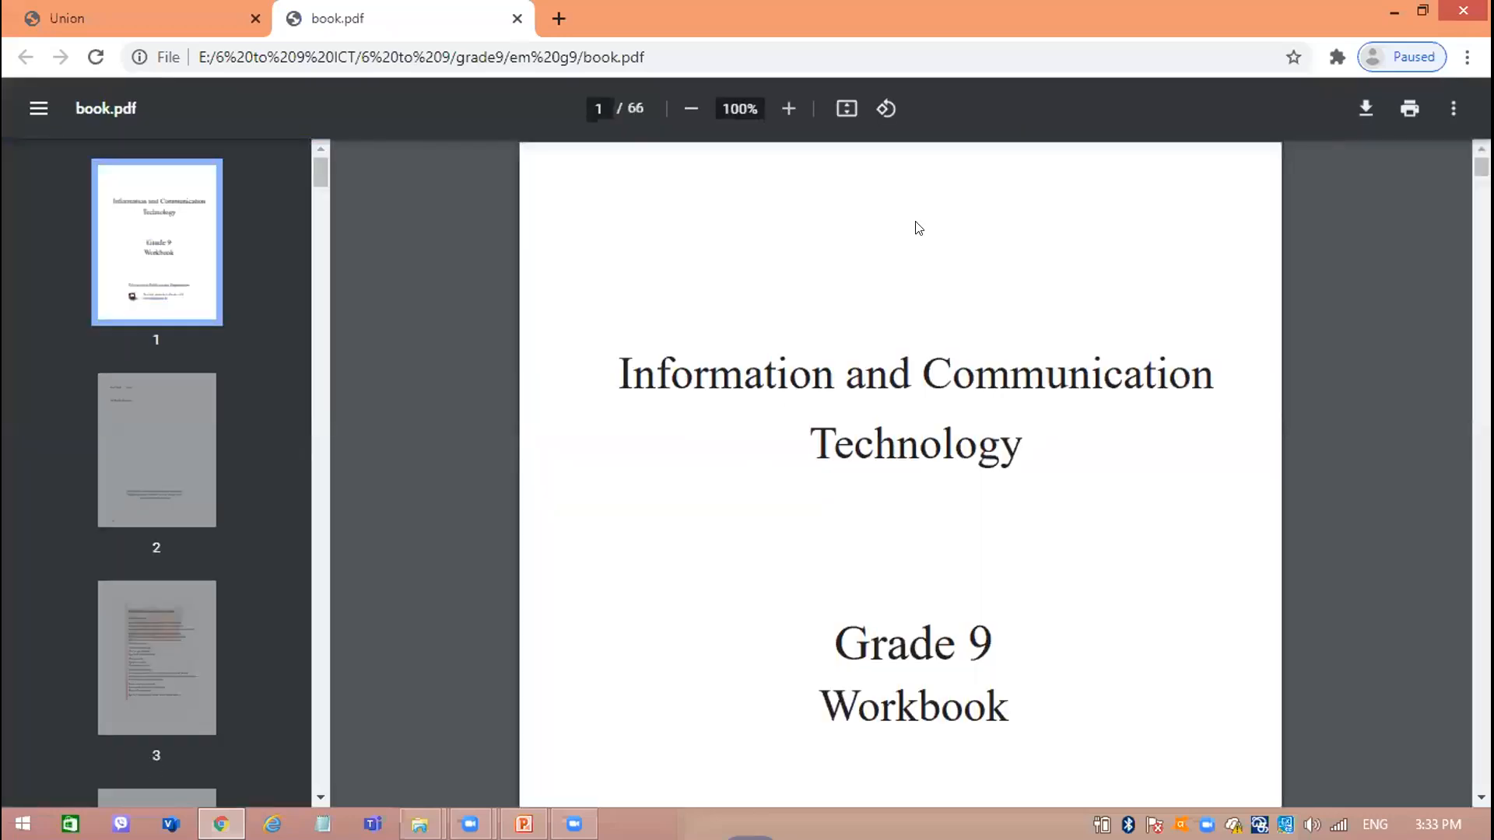
Return to the em g9 folder and open rbook.pdf with Google Chrome.
left_click(1392, 11)
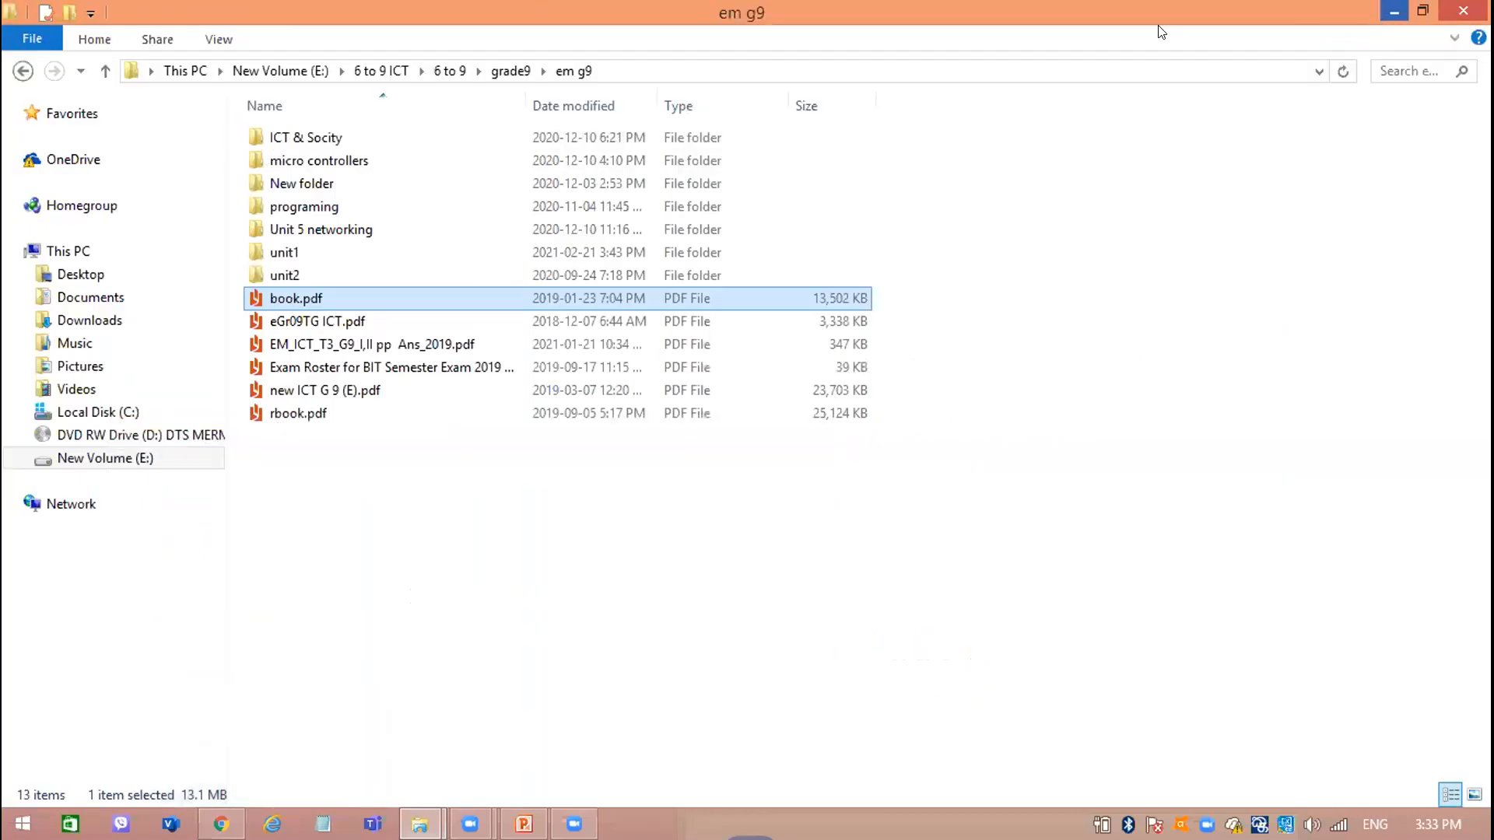
left_click(341, 424)
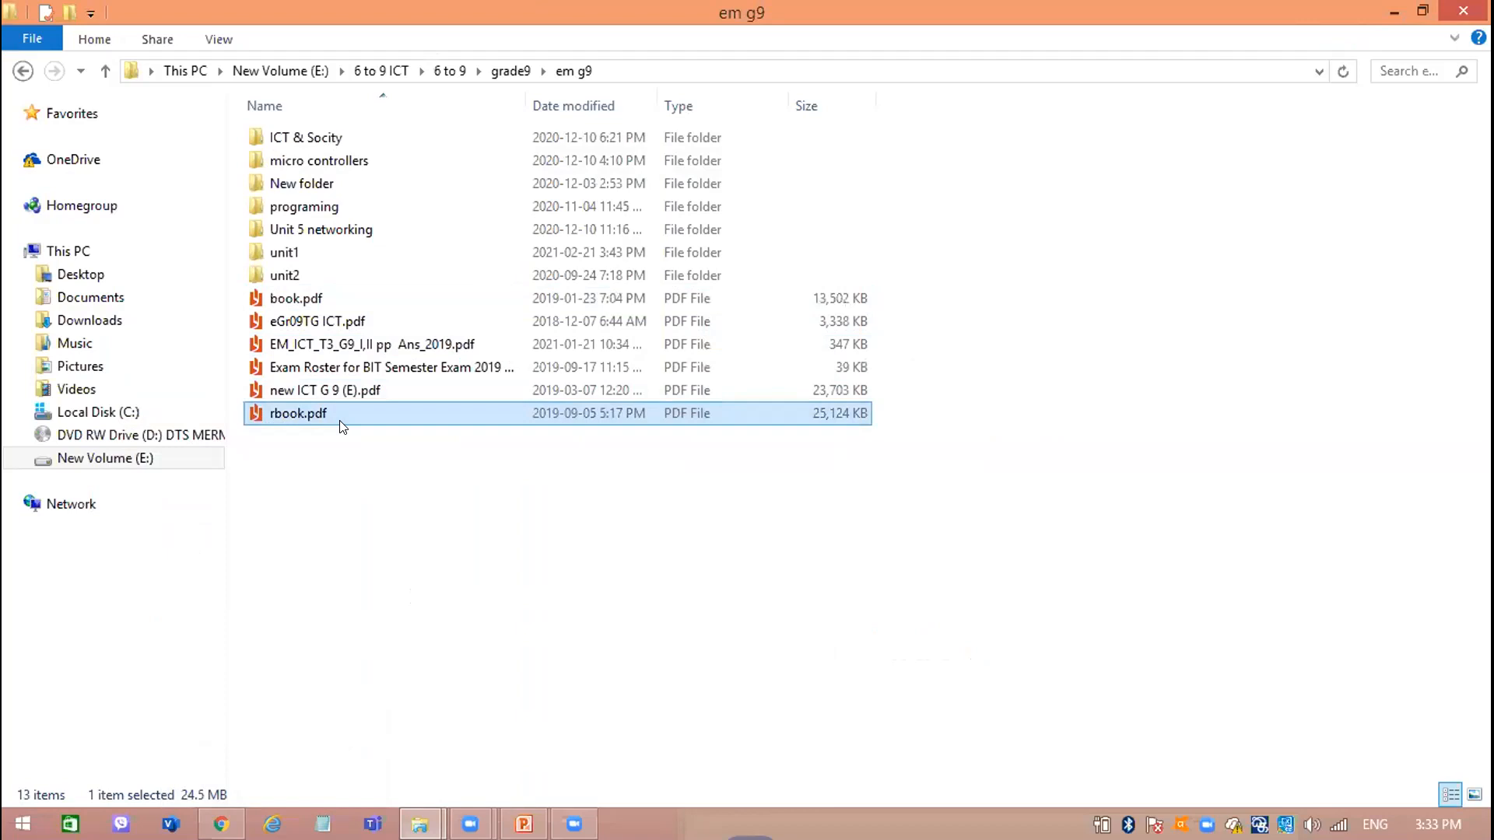
right_click(340, 427)
mouse_move(473, 115)
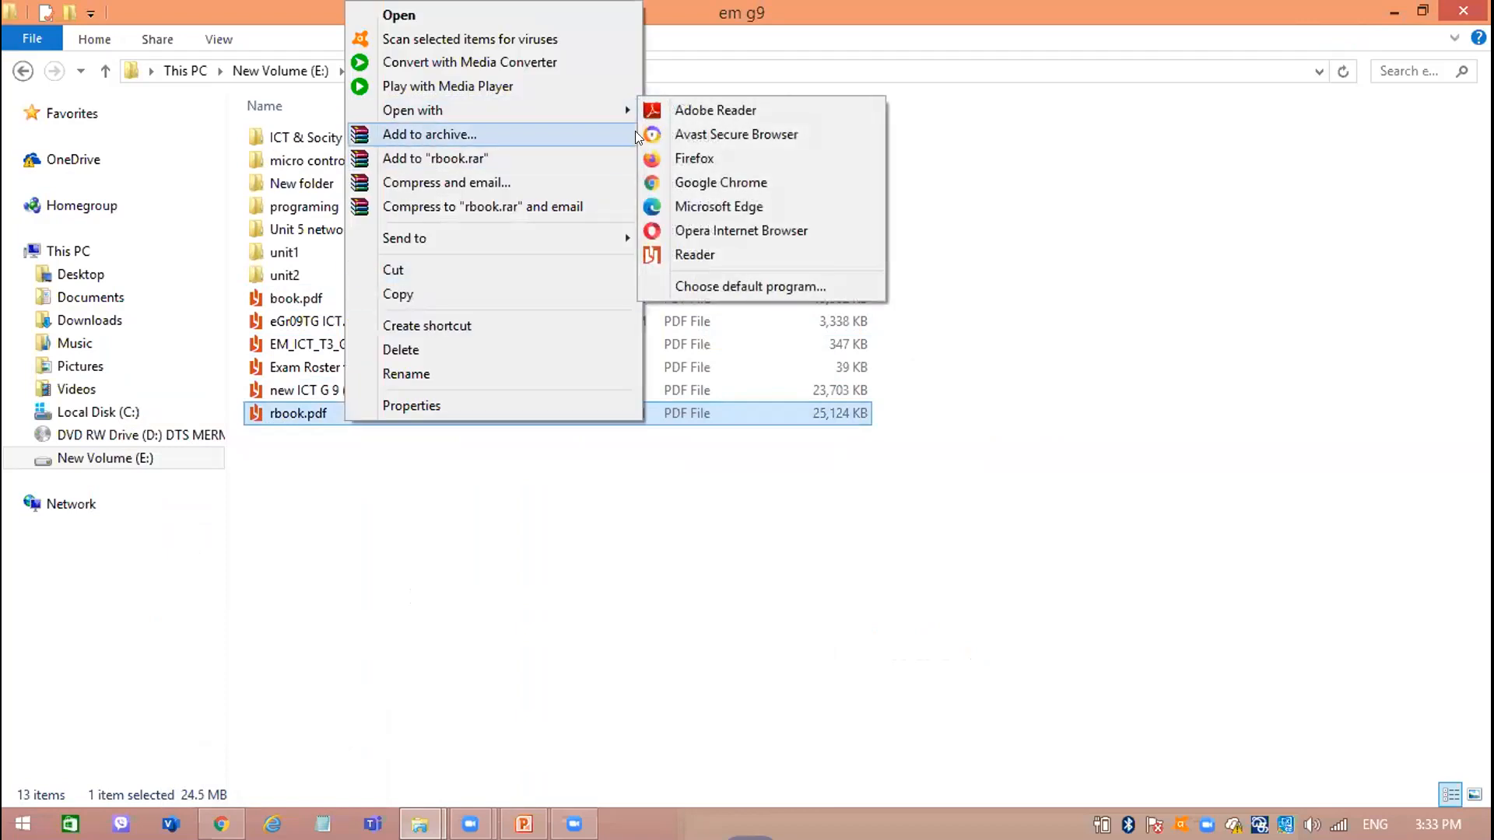
left_click(725, 180)
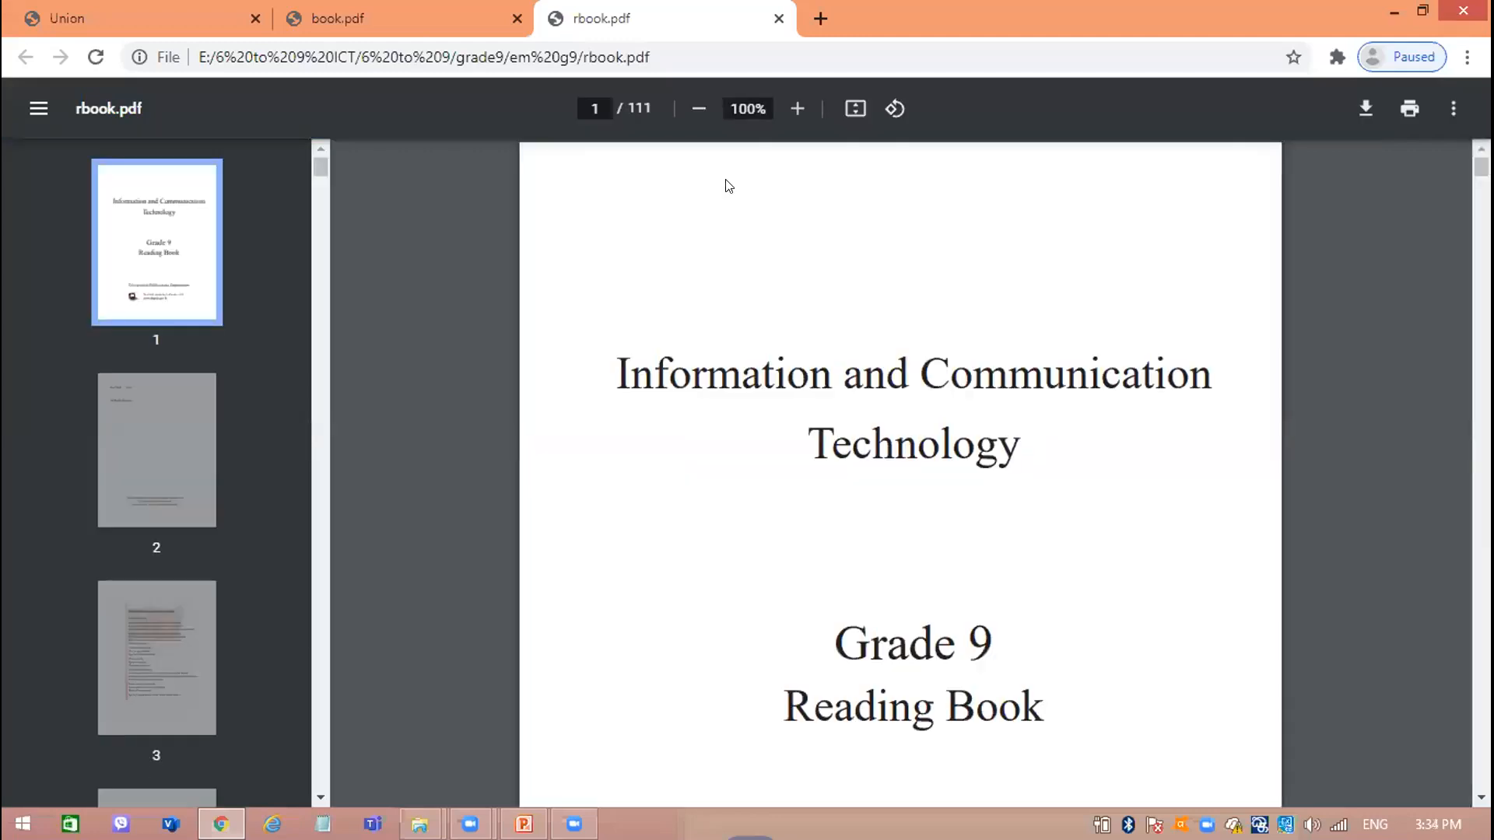
Find the Electronic Spreadsheets chapter in rbook.pdf and view section 2.1, What are spreadsheets?, at 125% zoom.
scroll(728, 185, "down", 15)
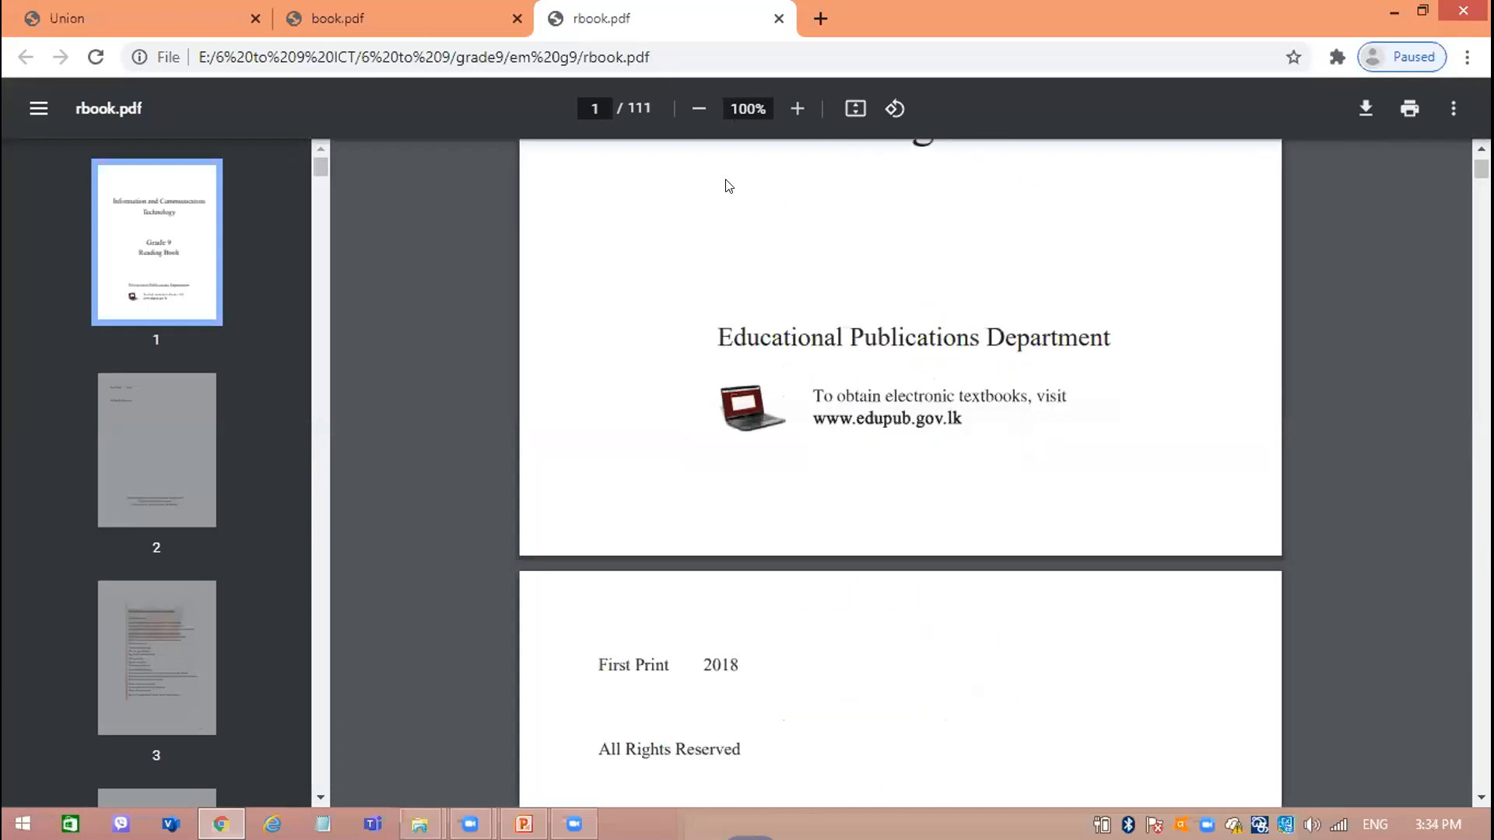
scroll(728, 185, "down", 20)
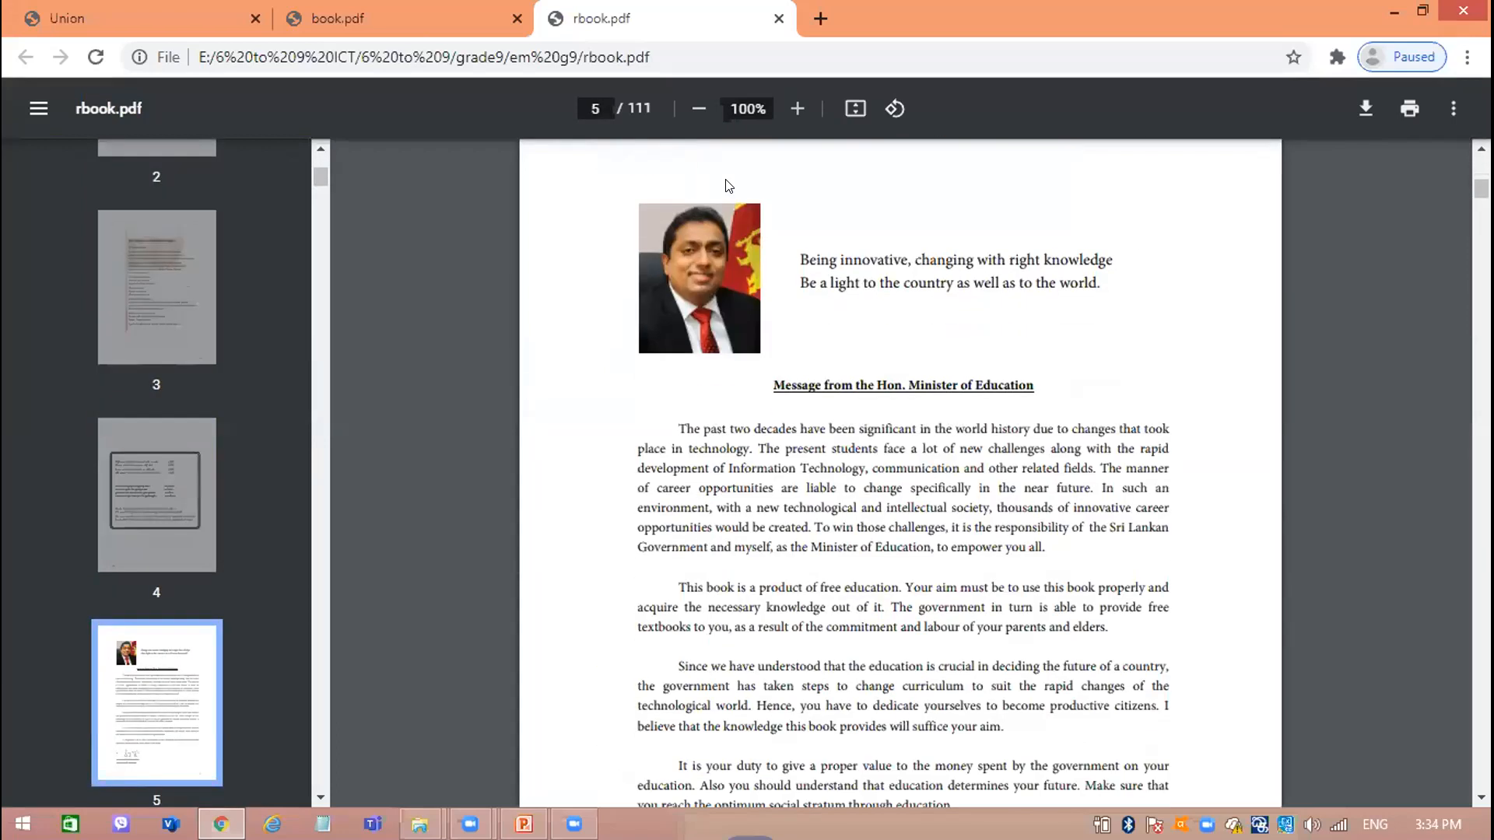
scroll(728, 185, "down", 20)
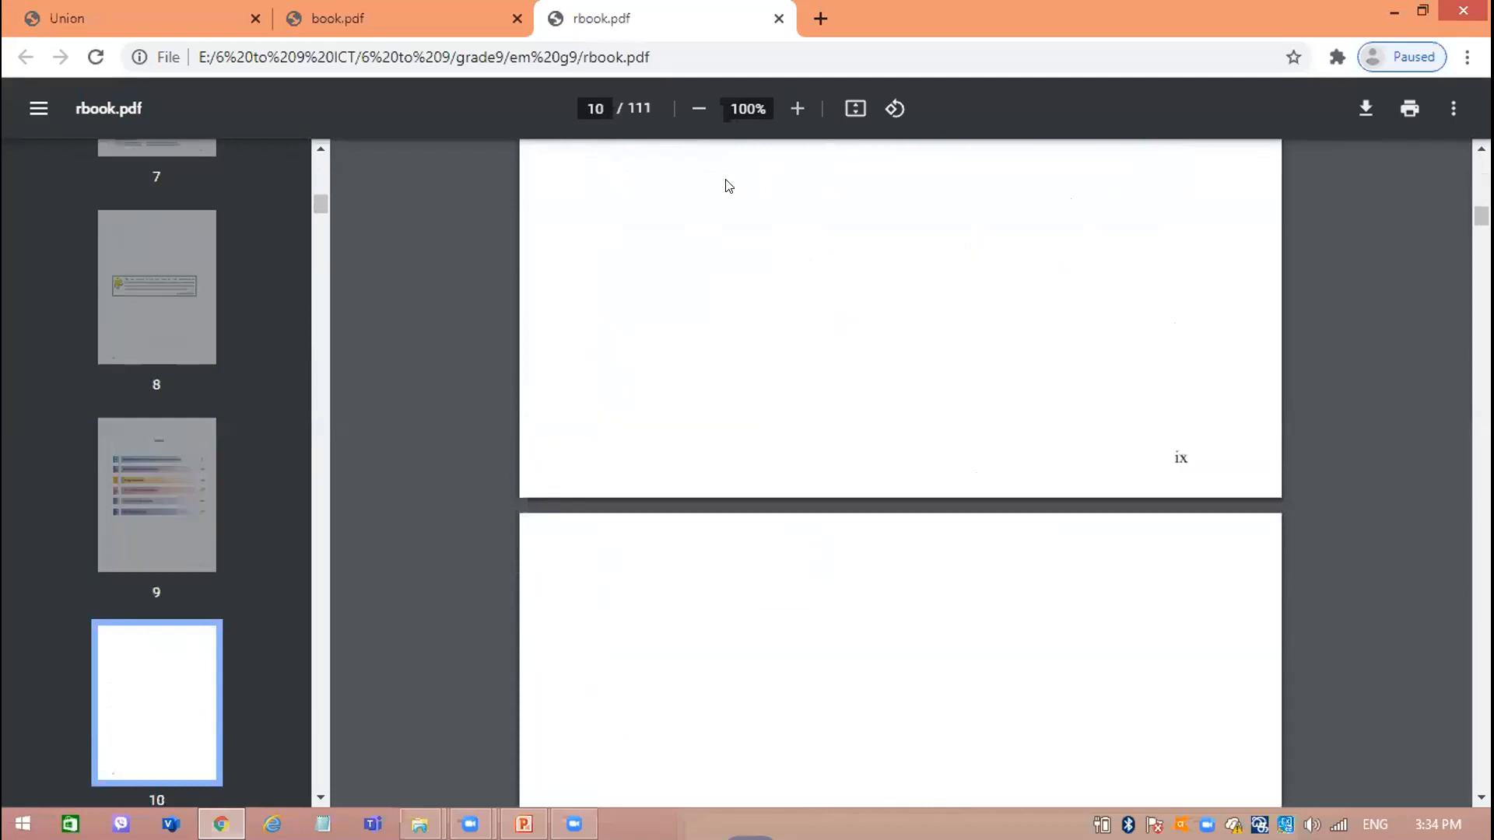
scroll(728, 185, "down", 20)
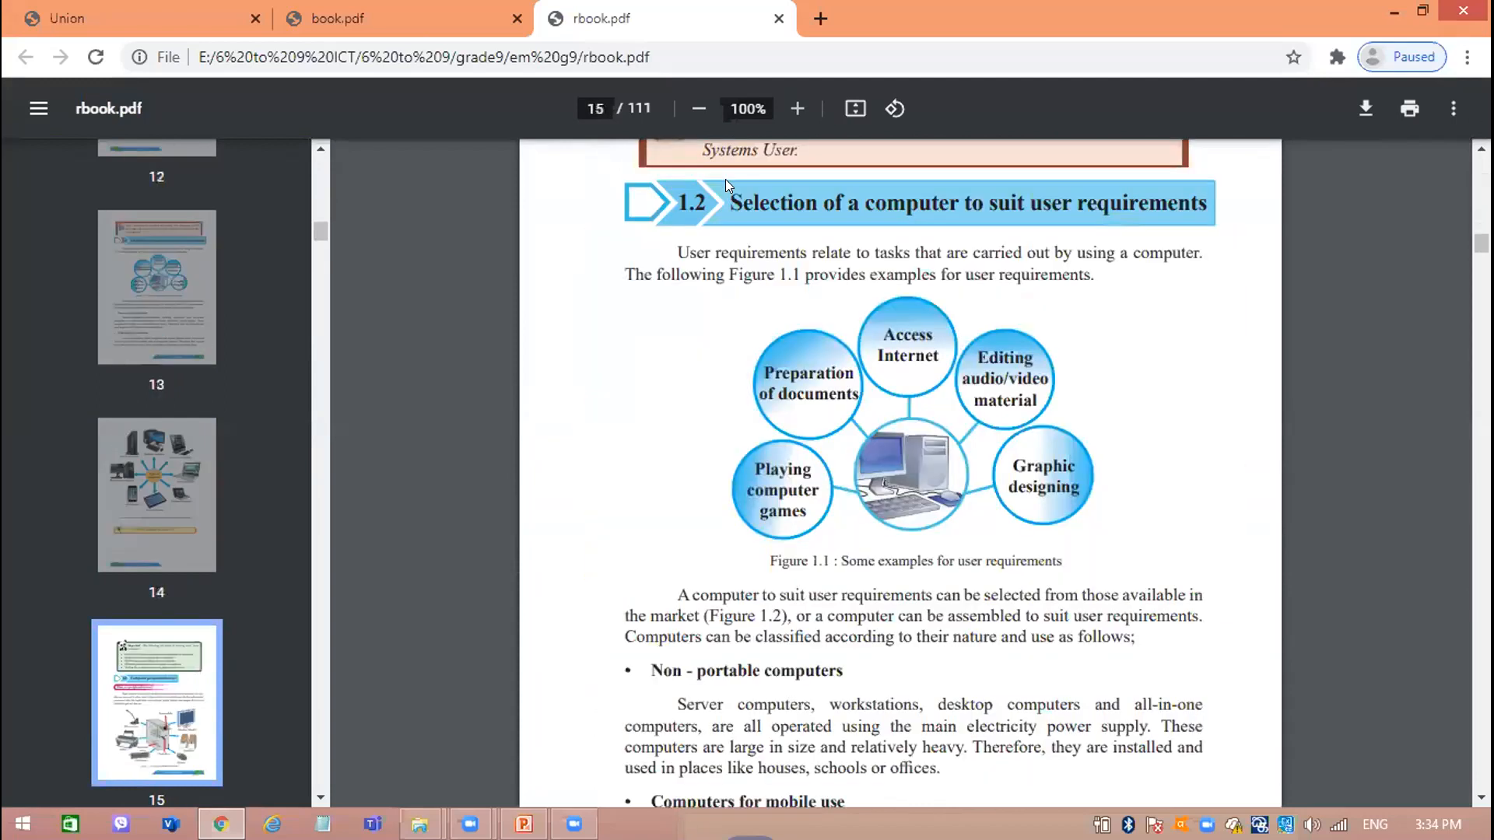
scroll(728, 186, "down", 20)
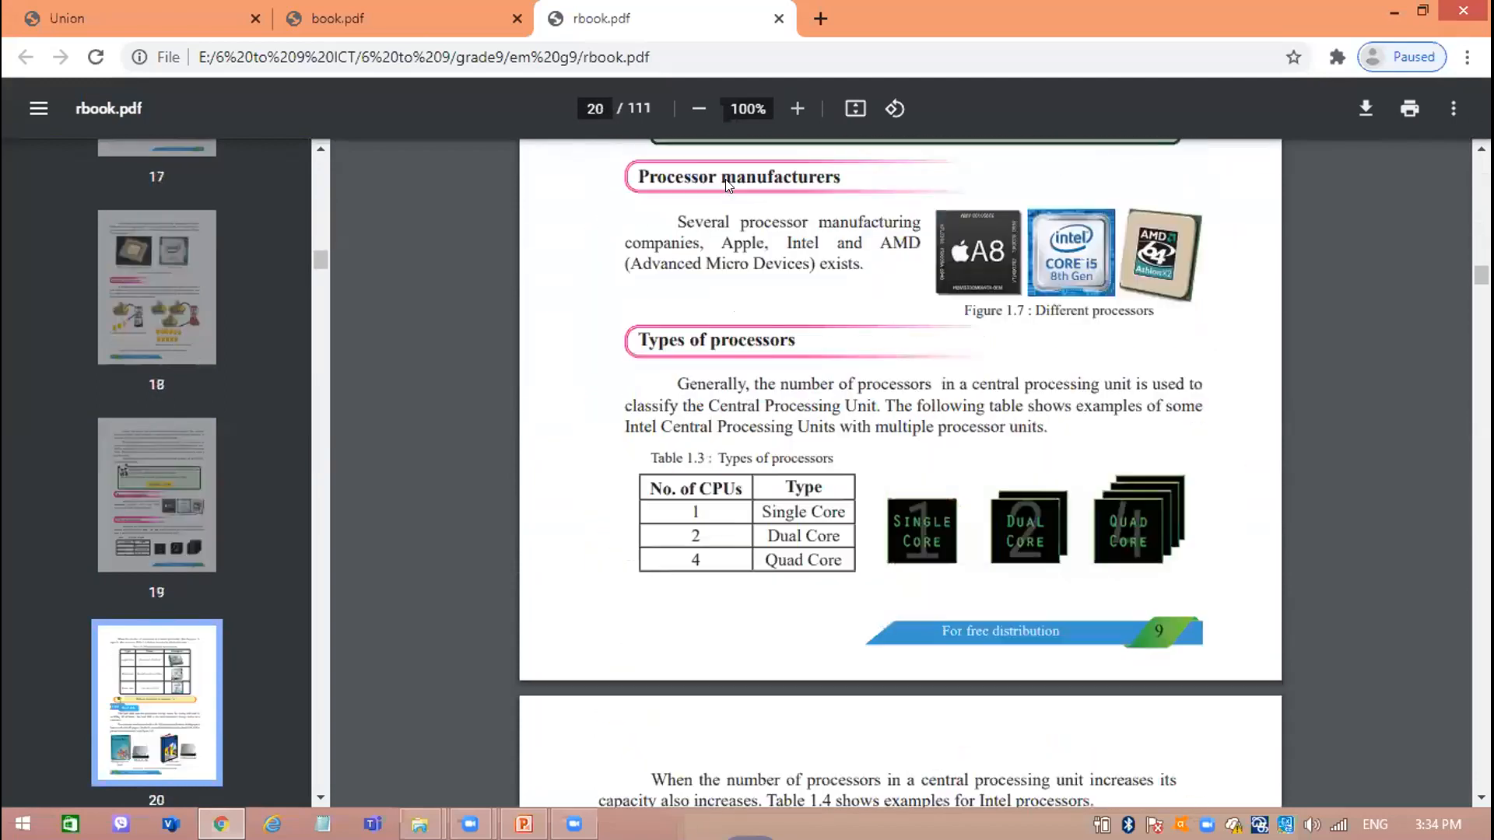
scroll(727, 185, "down", 20)
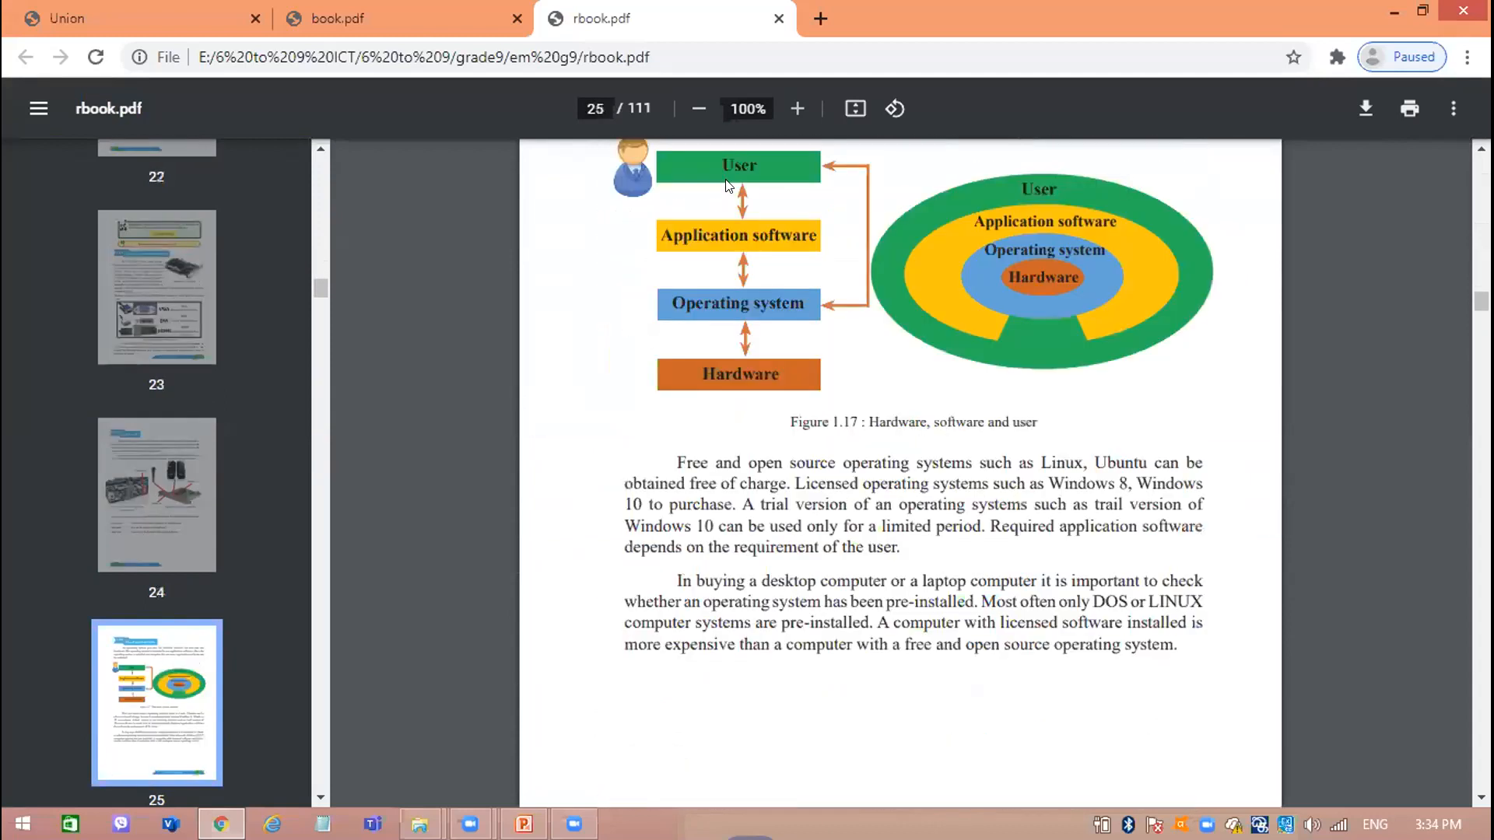
scroll(728, 185, "down", 20)
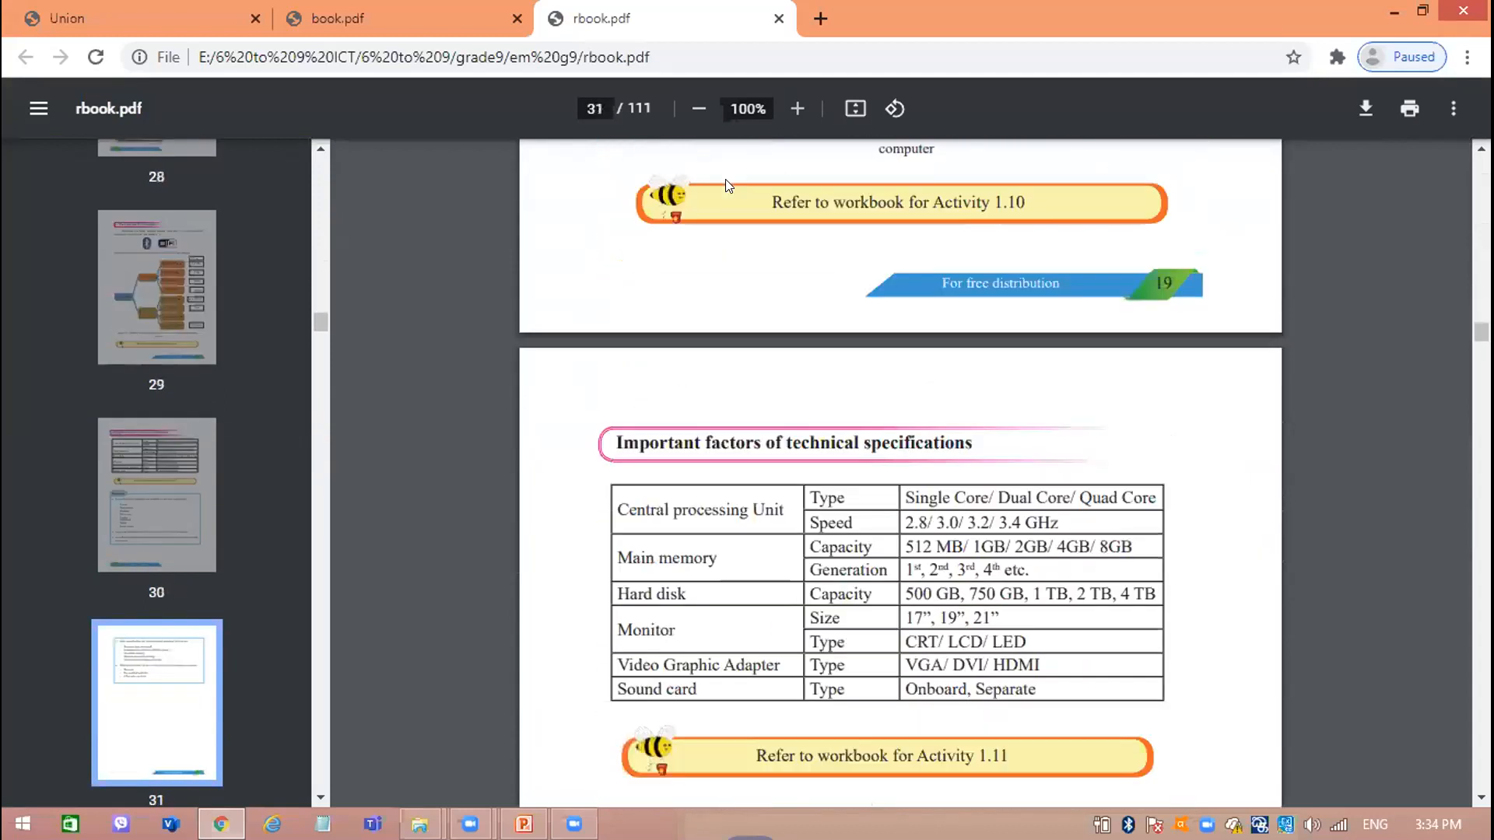
scroll(725, 179, "down", 8)
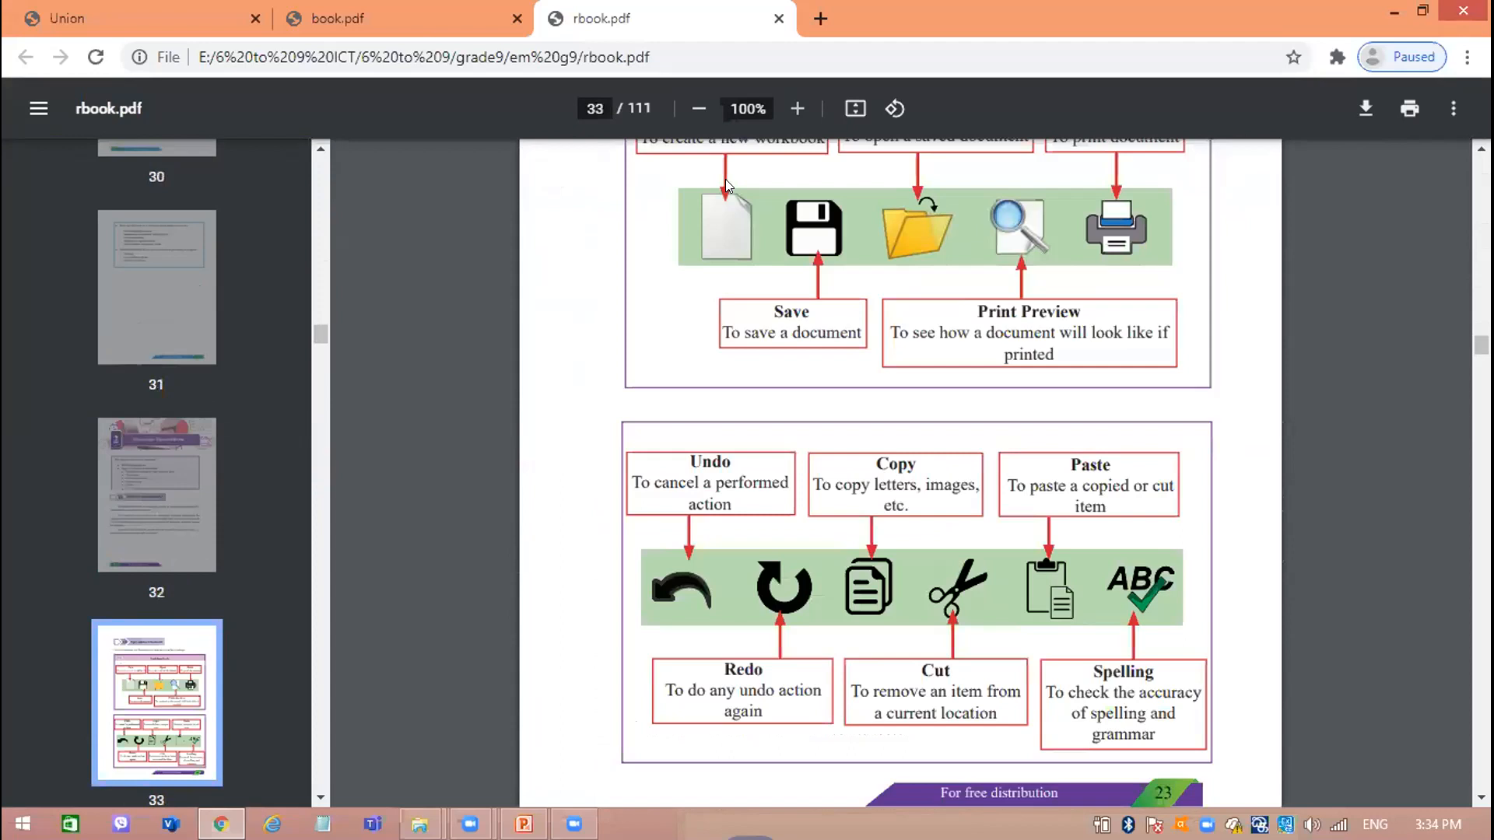
scroll(725, 181, "up", 7)
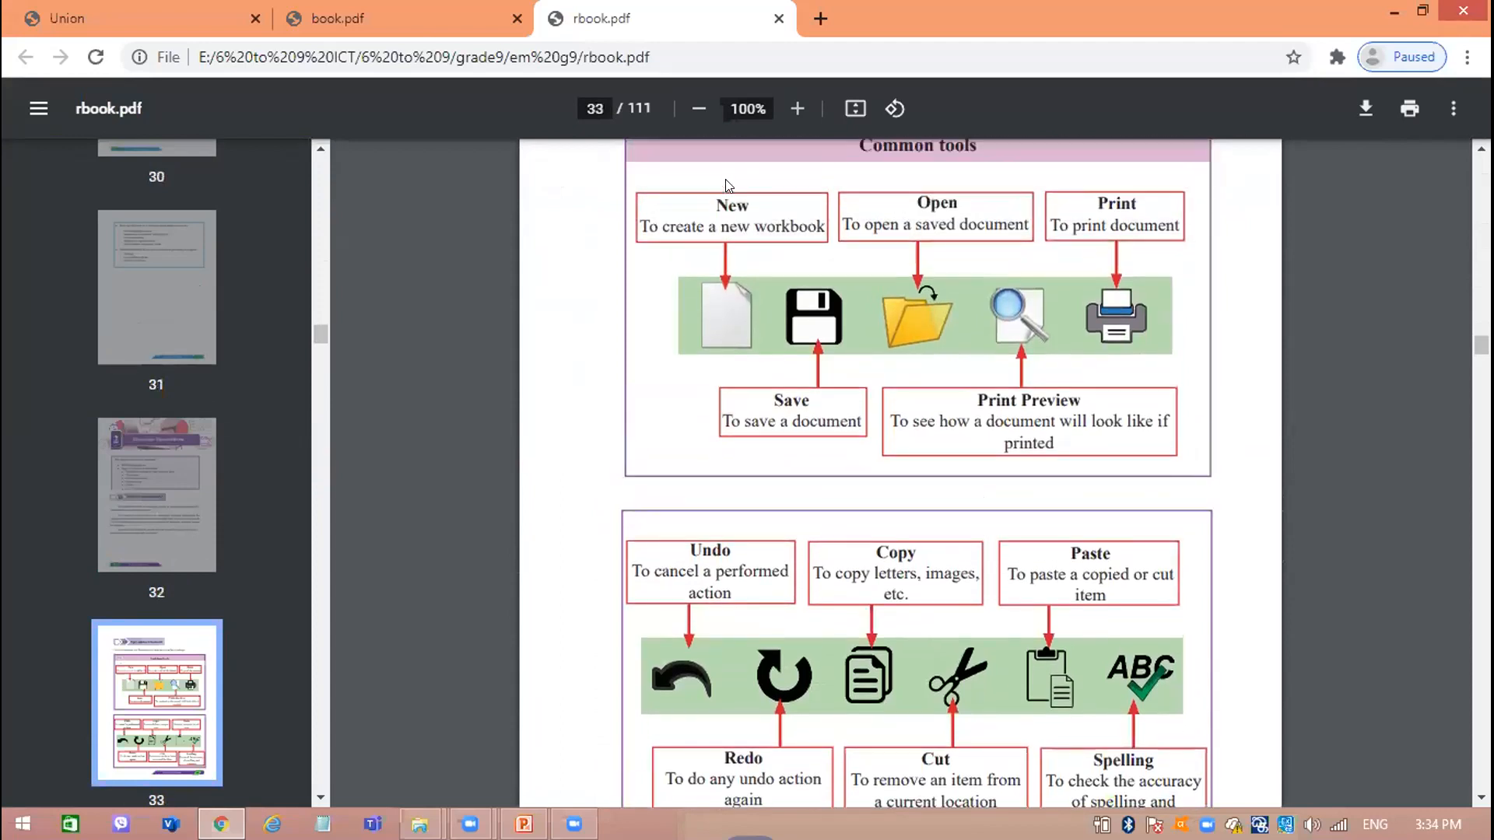
scroll(726, 181, "up", 6)
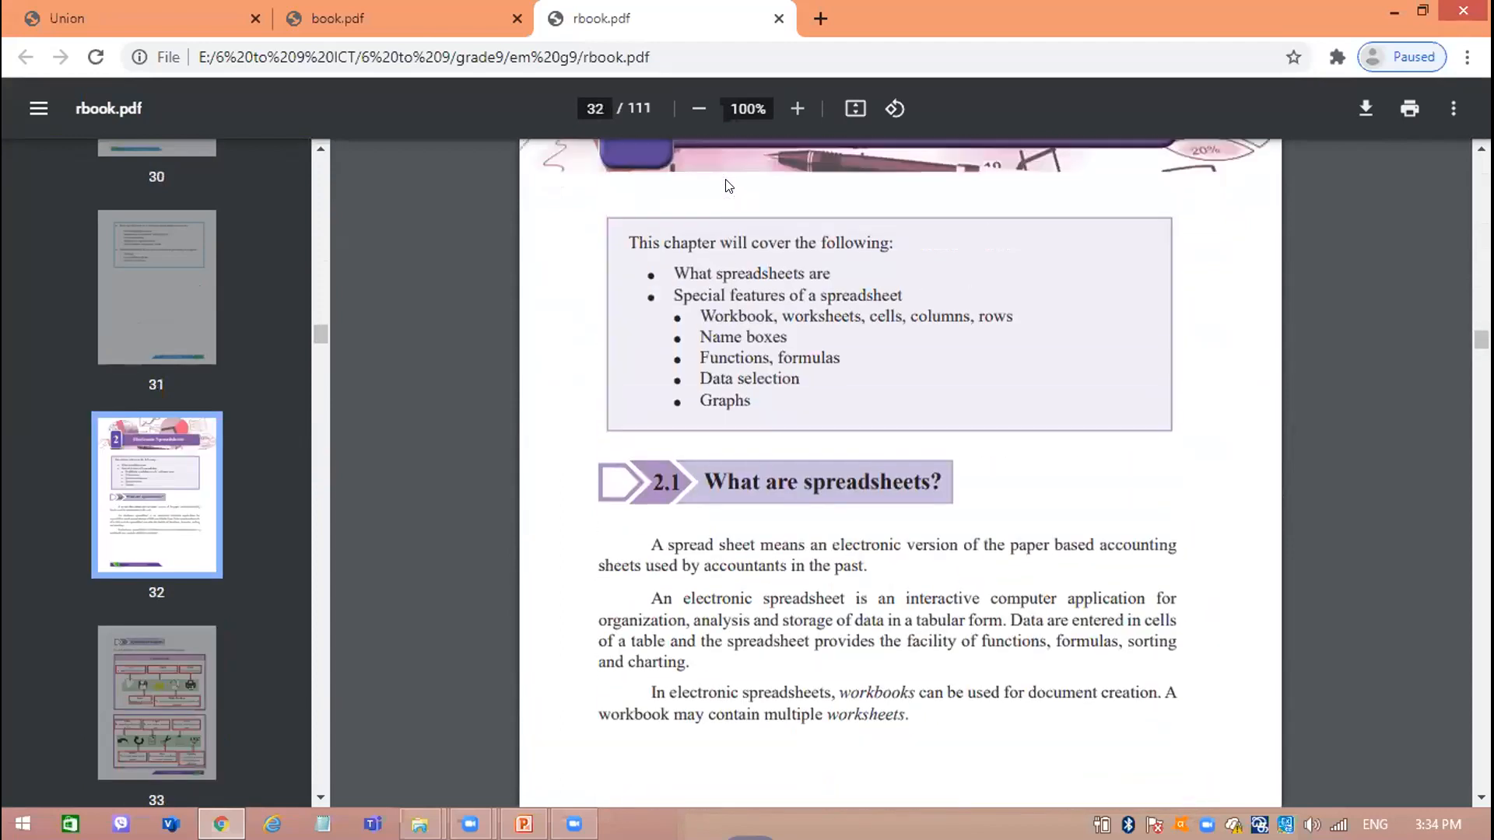
scroll(725, 185, "up", 1)
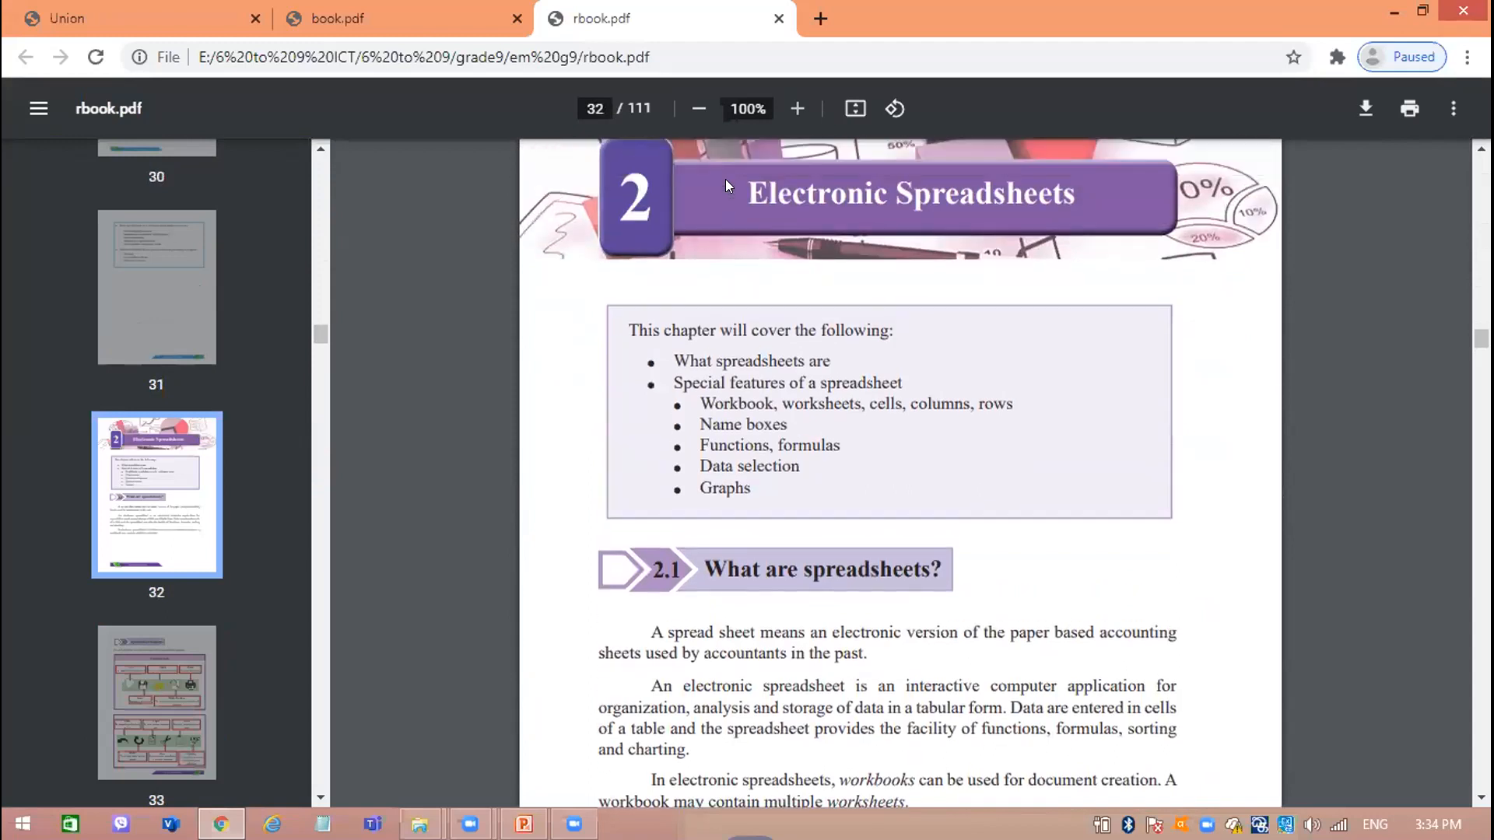
scroll(725, 184, "down", 1)
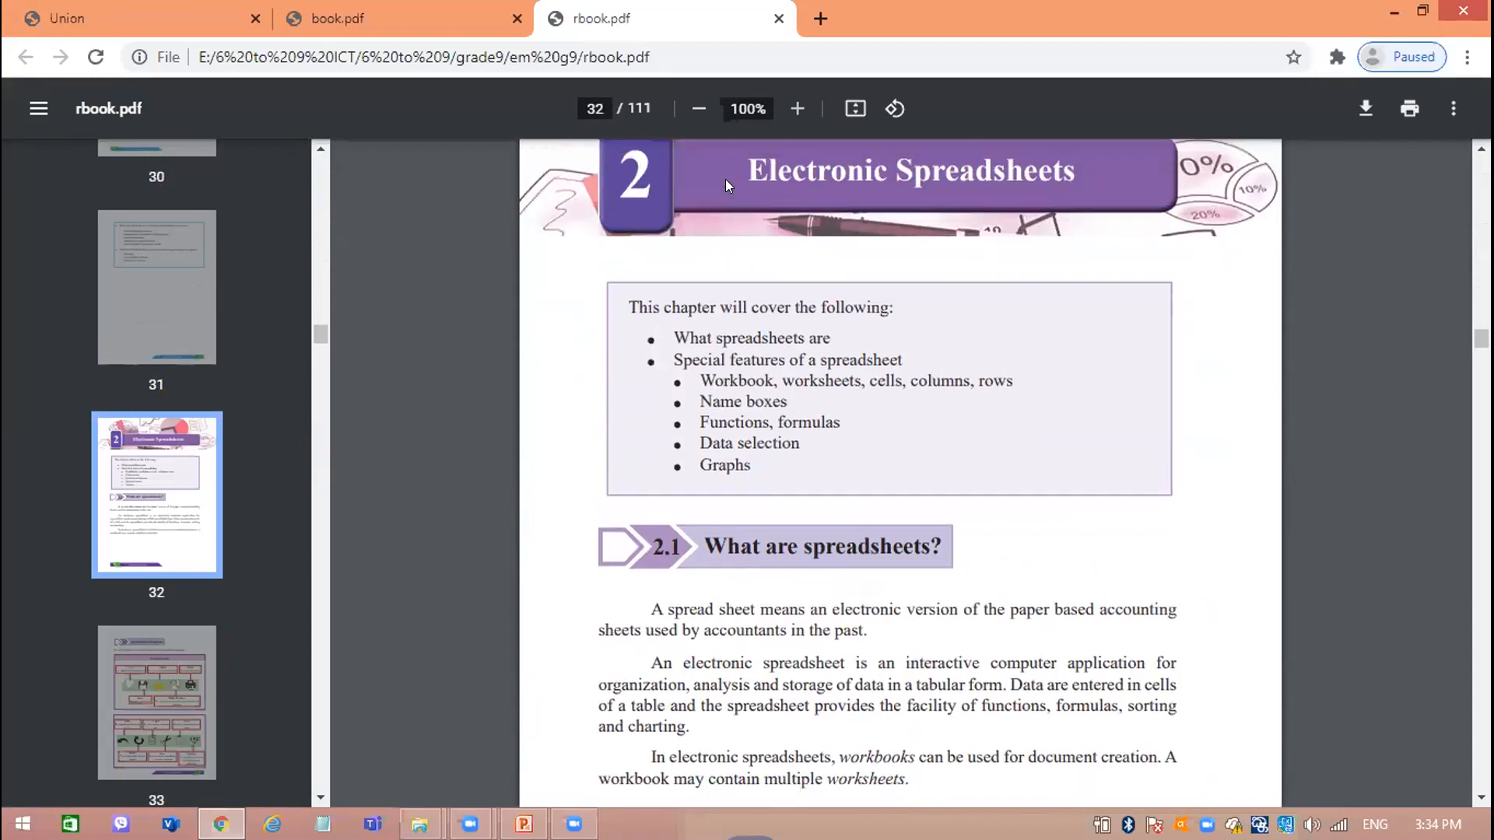
scroll(725, 185, "down", 3)
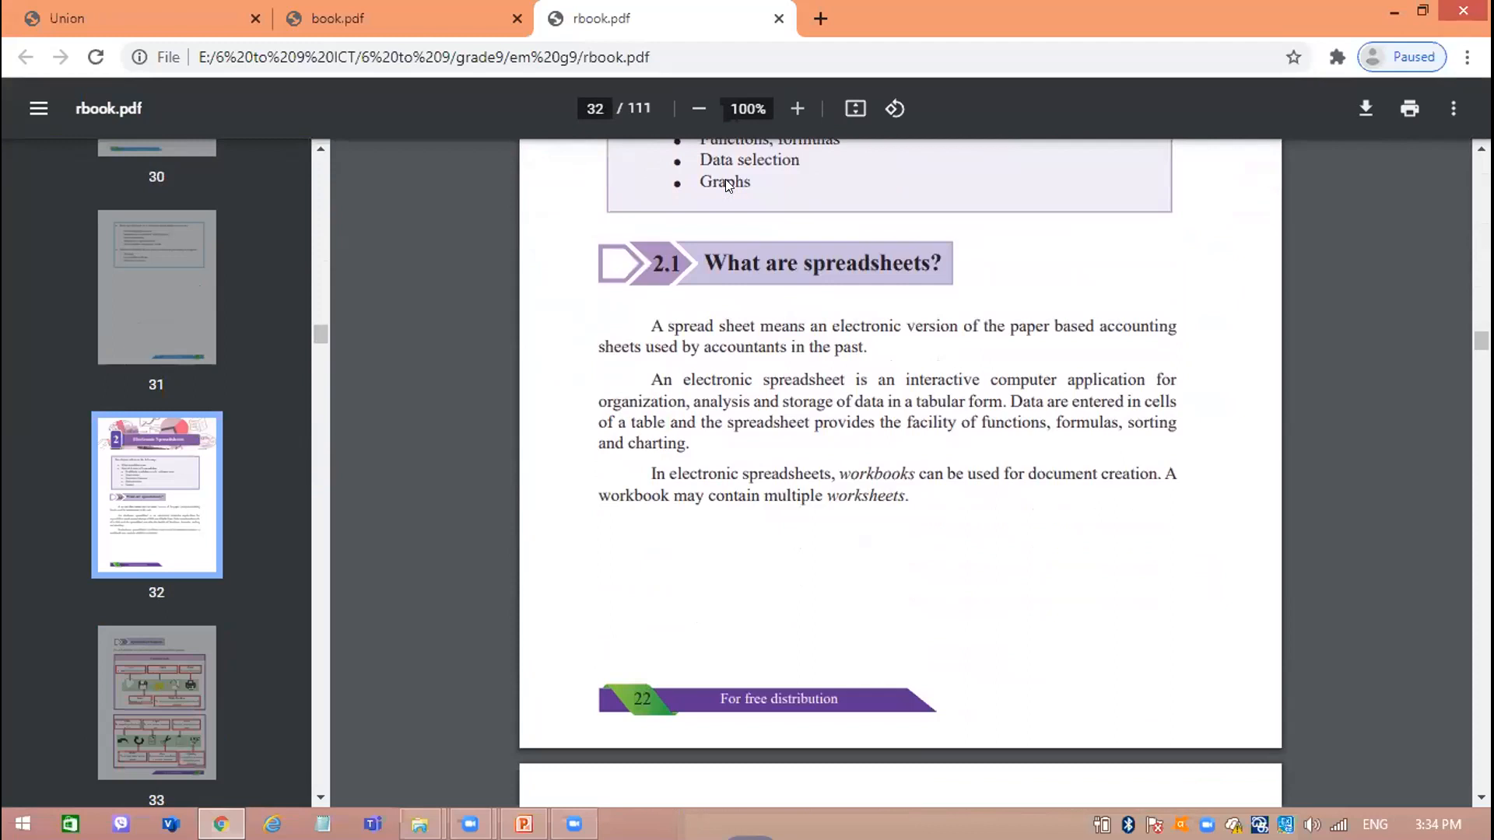
left_click(787, 124)
left_click(787, 123)
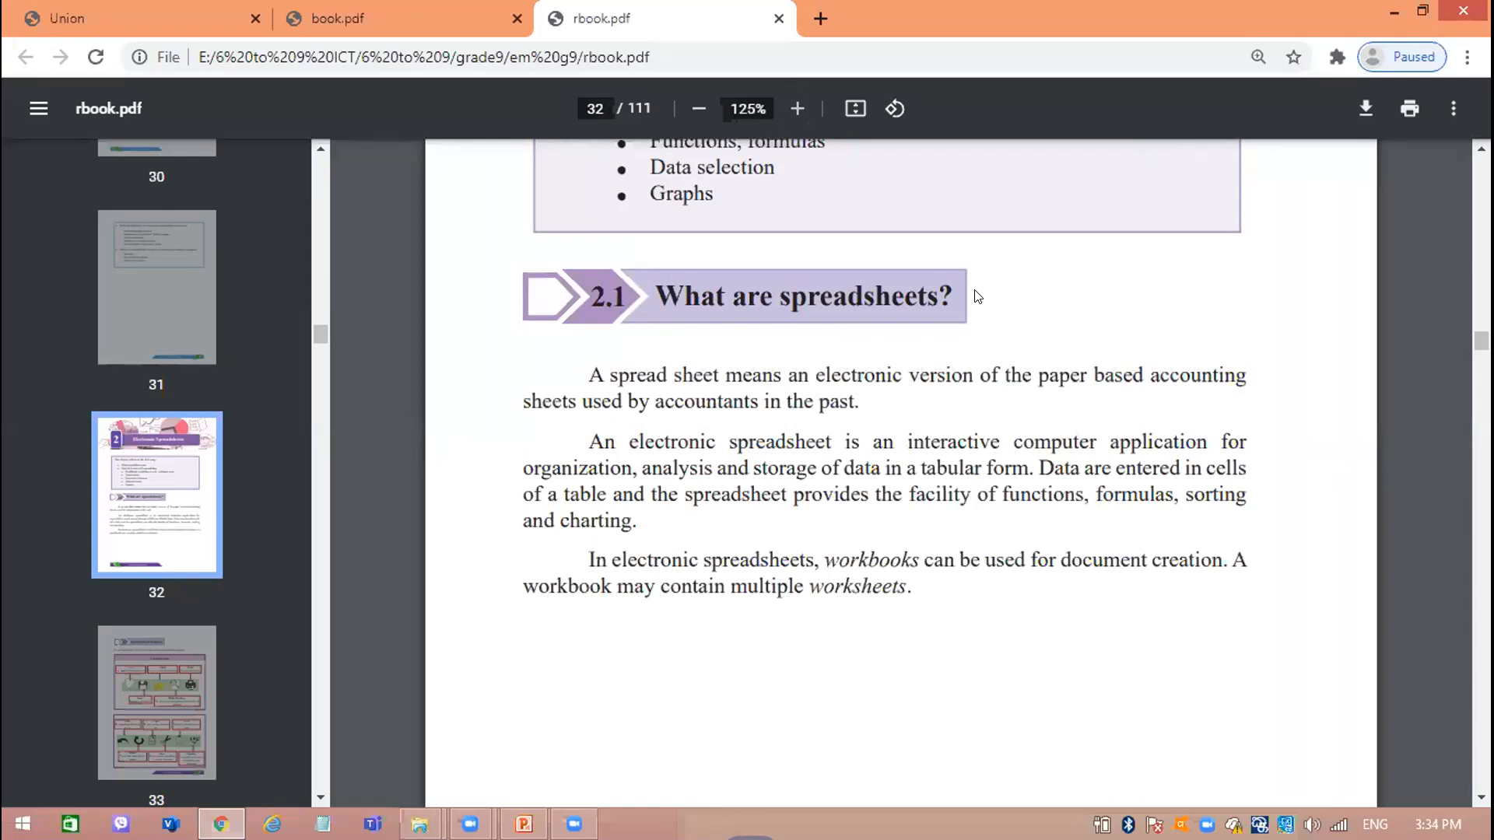
Search the computer for Excel, launch Microsoft Excel 2010 and dismiss the Office Activation Wizard.
key("super")
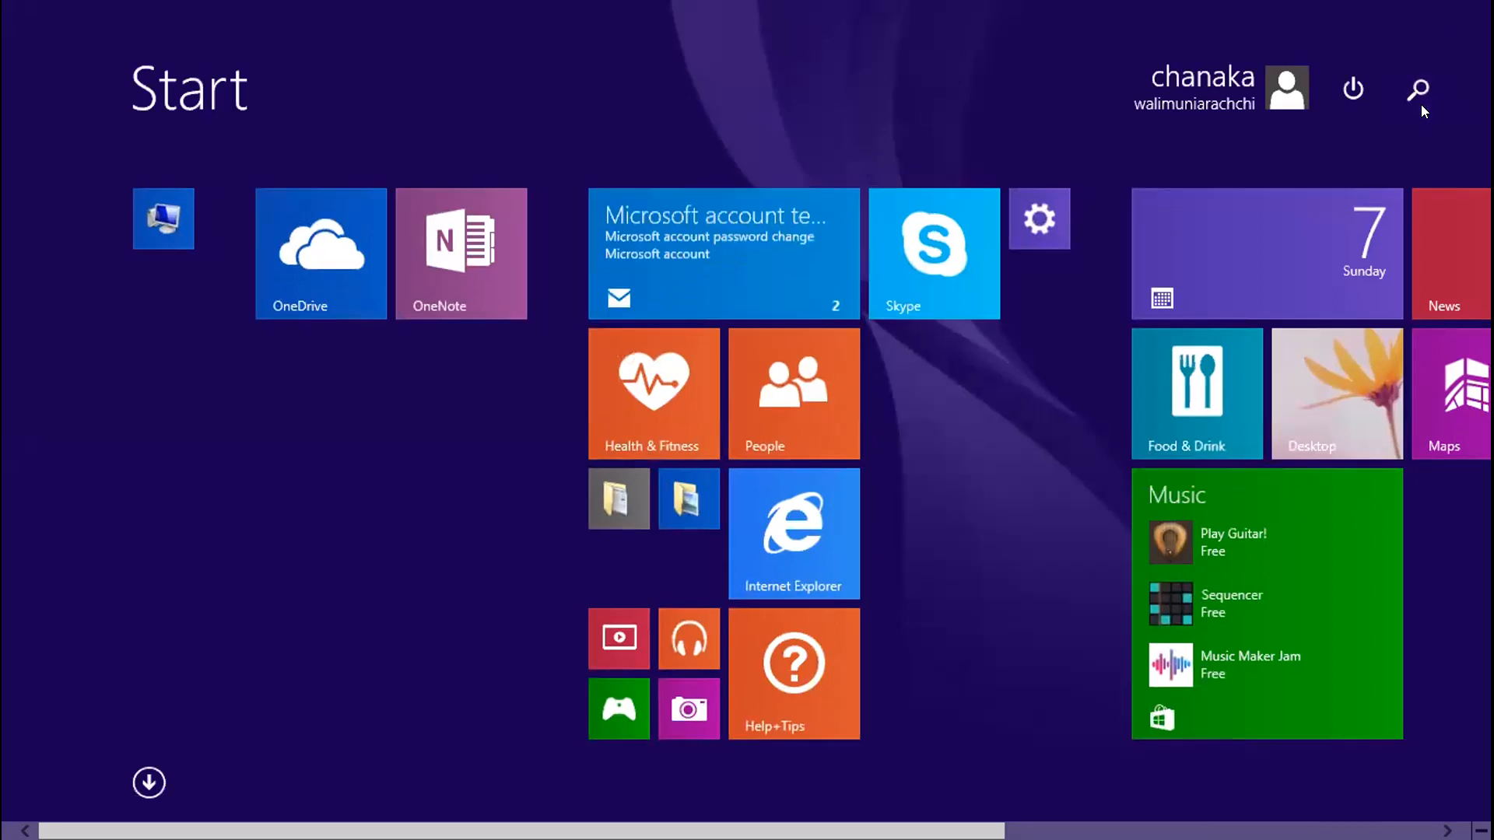
left_click(1420, 104)
type("EXCEl 2010")
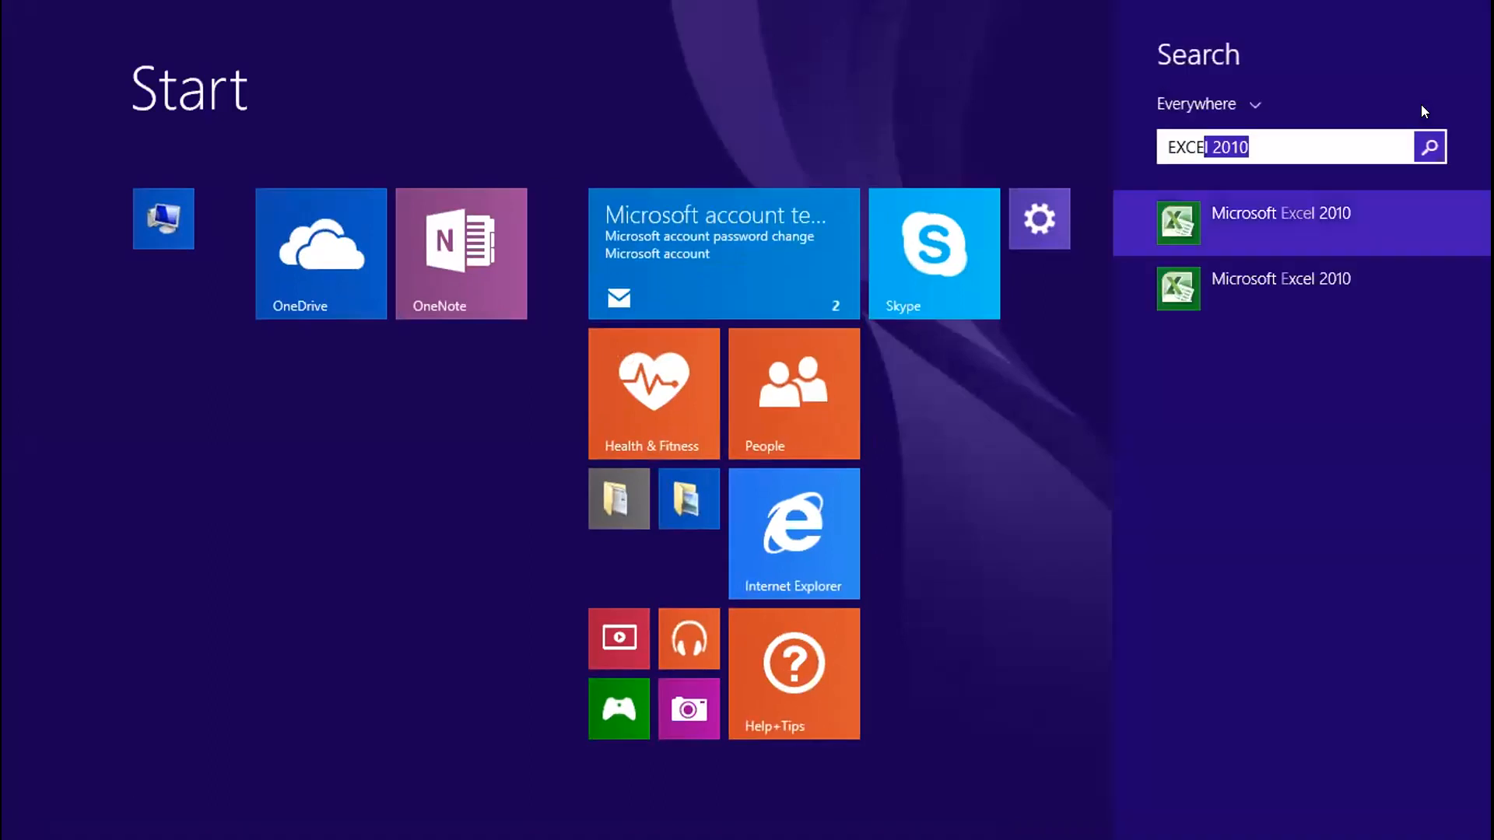
left_click(1391, 217)
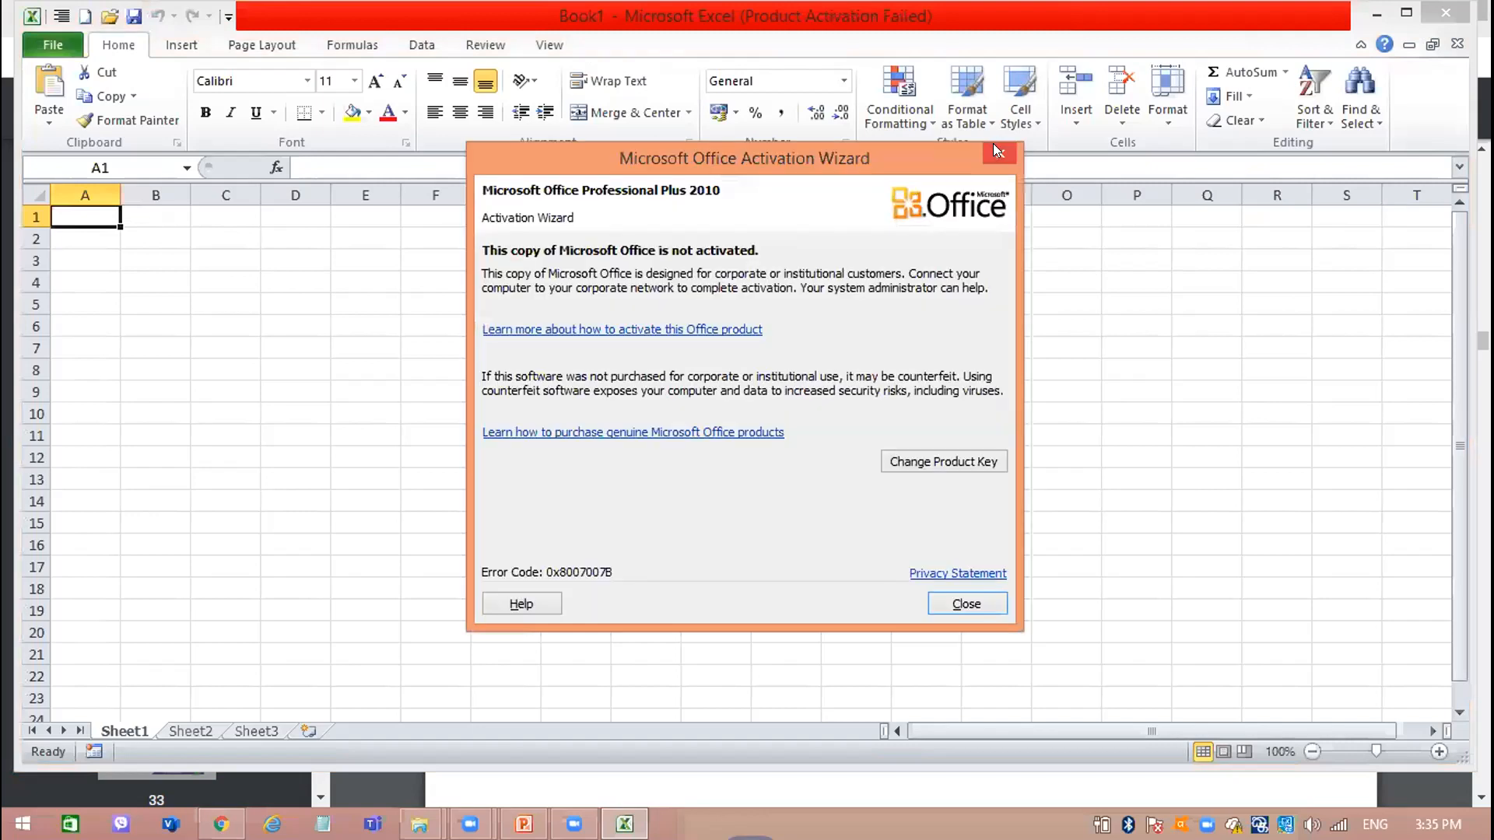
left_click(993, 155)
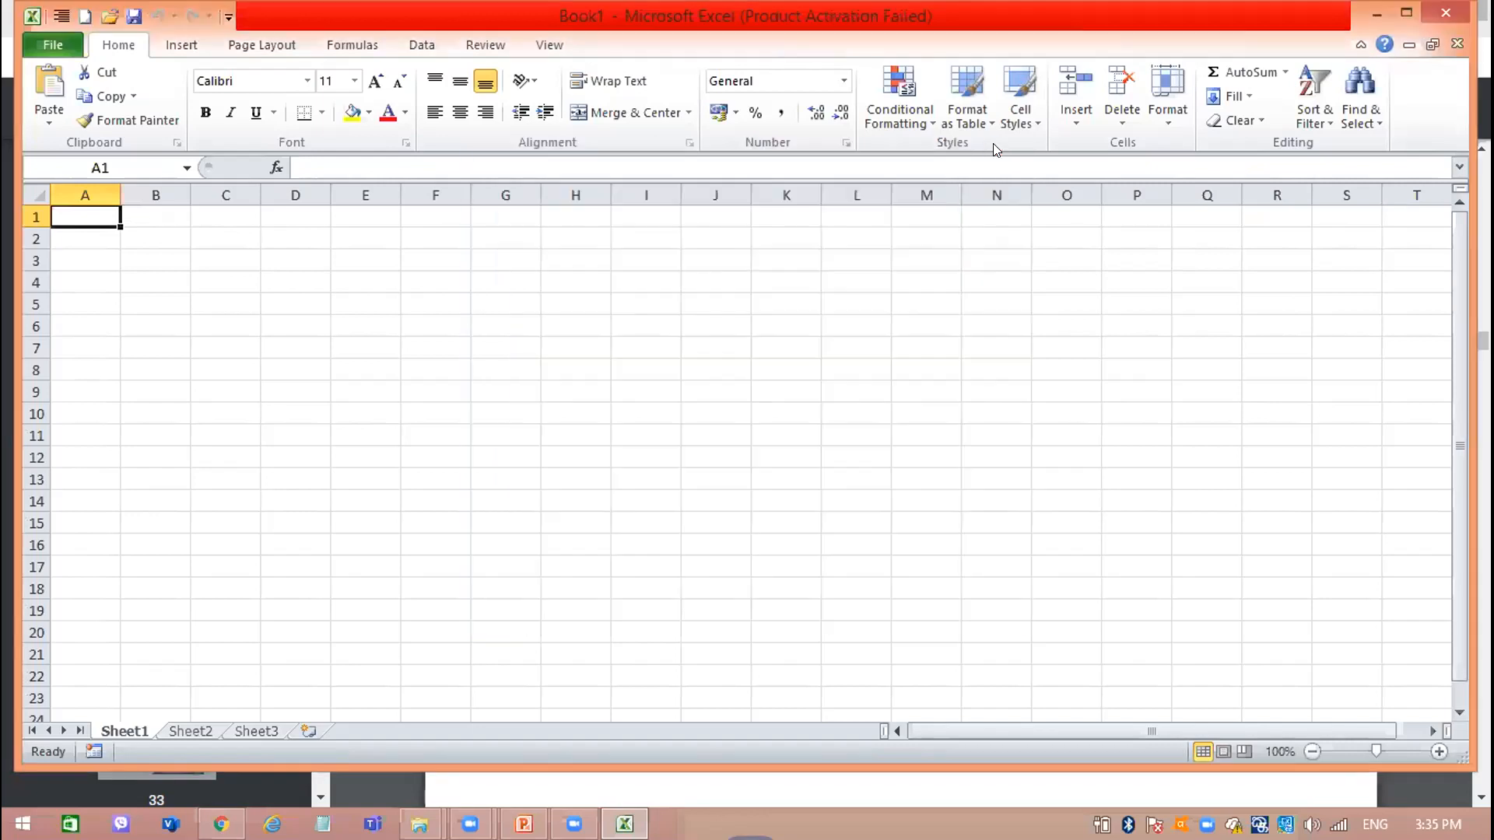
Go back to rbook.pdf in Chrome and examine the Common tools chart in section 2.2, Spreadsheet features.
left_click(1373, 11)
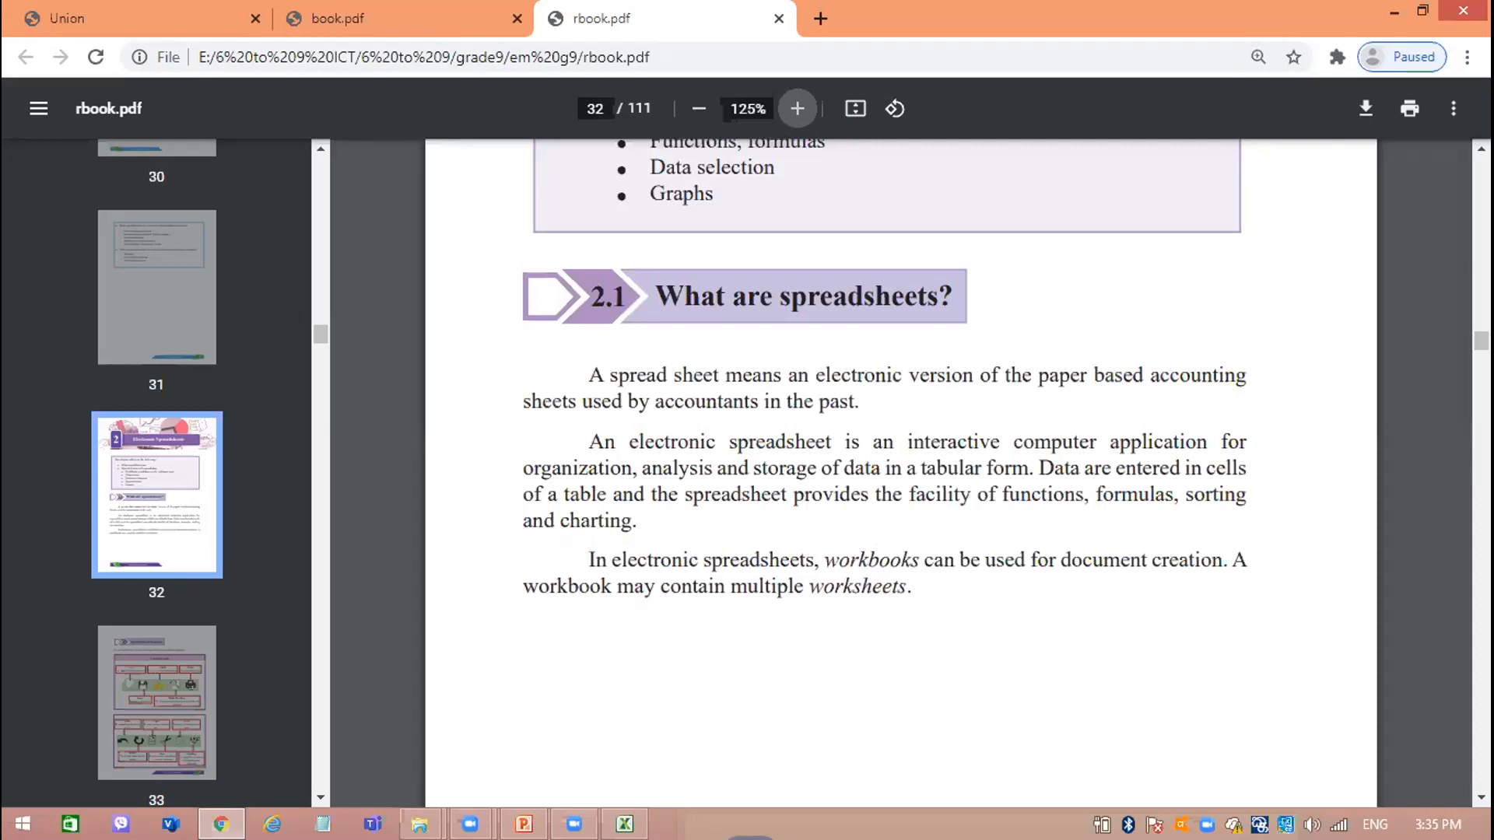
left_click(625, 824)
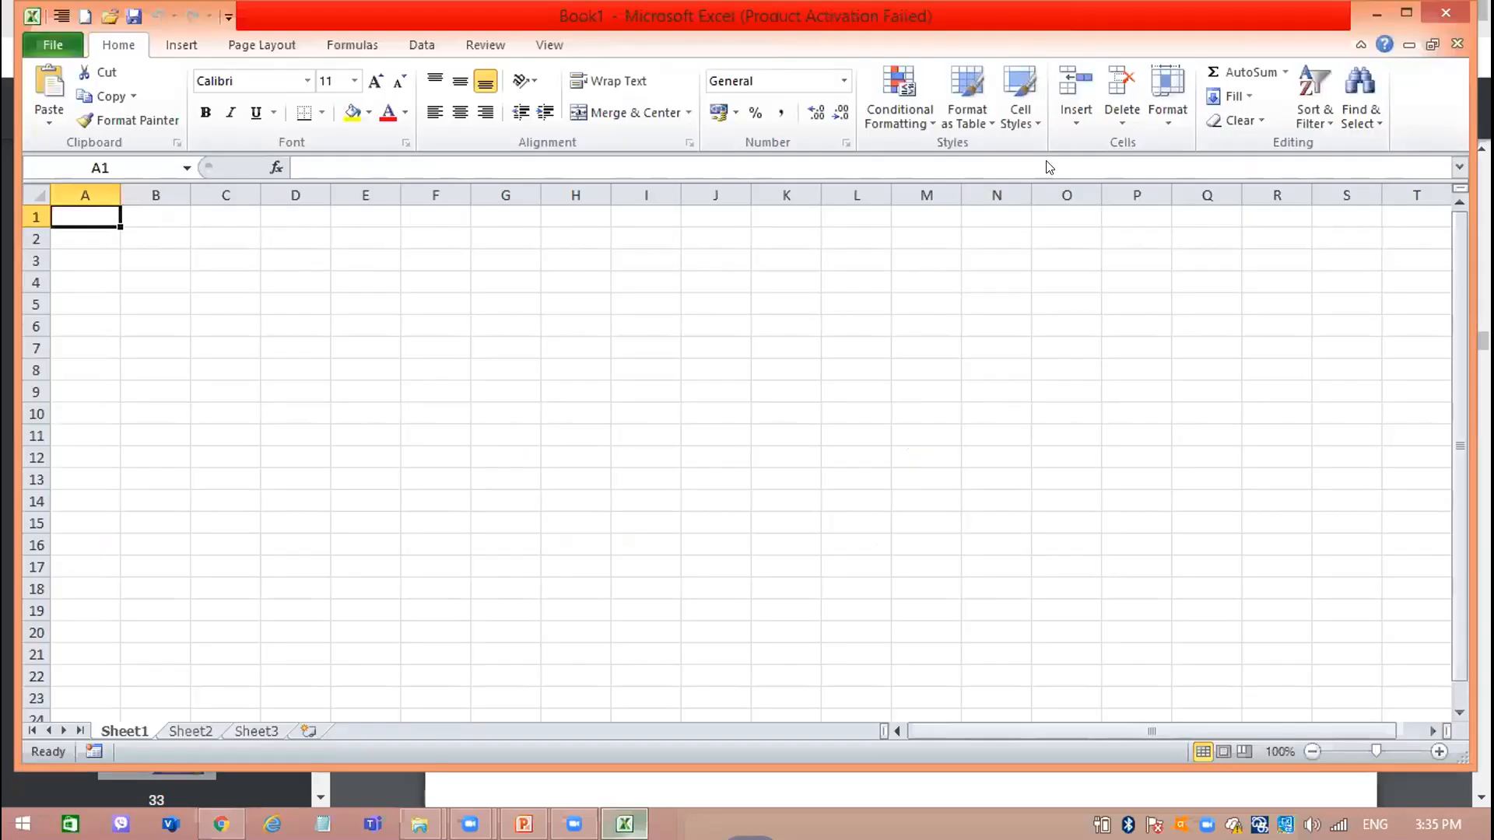
left_click(1386, 10)
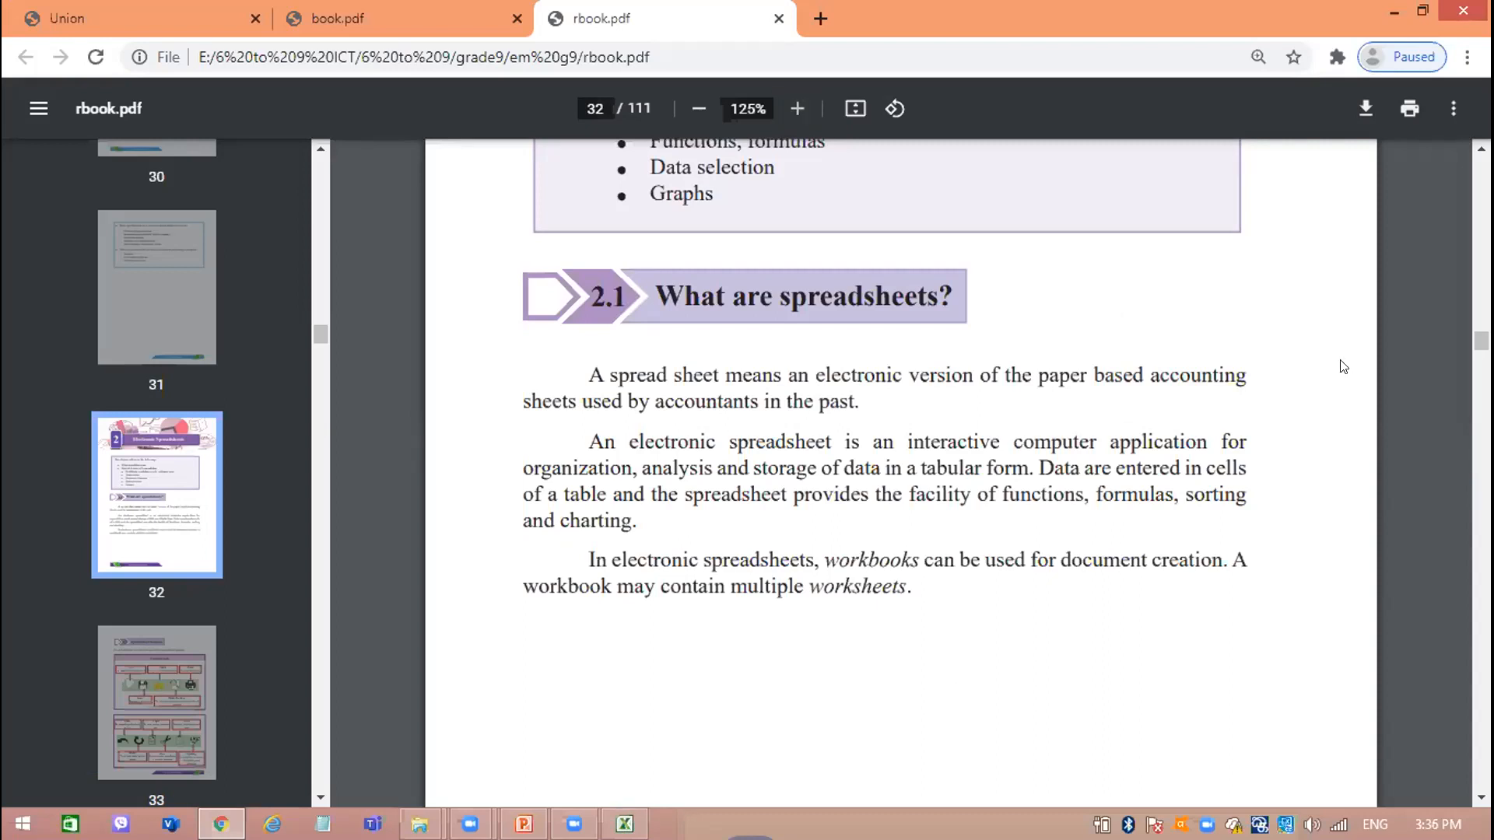
scroll(1343, 366, "down", 10)
scroll(1343, 366, "up", 1)
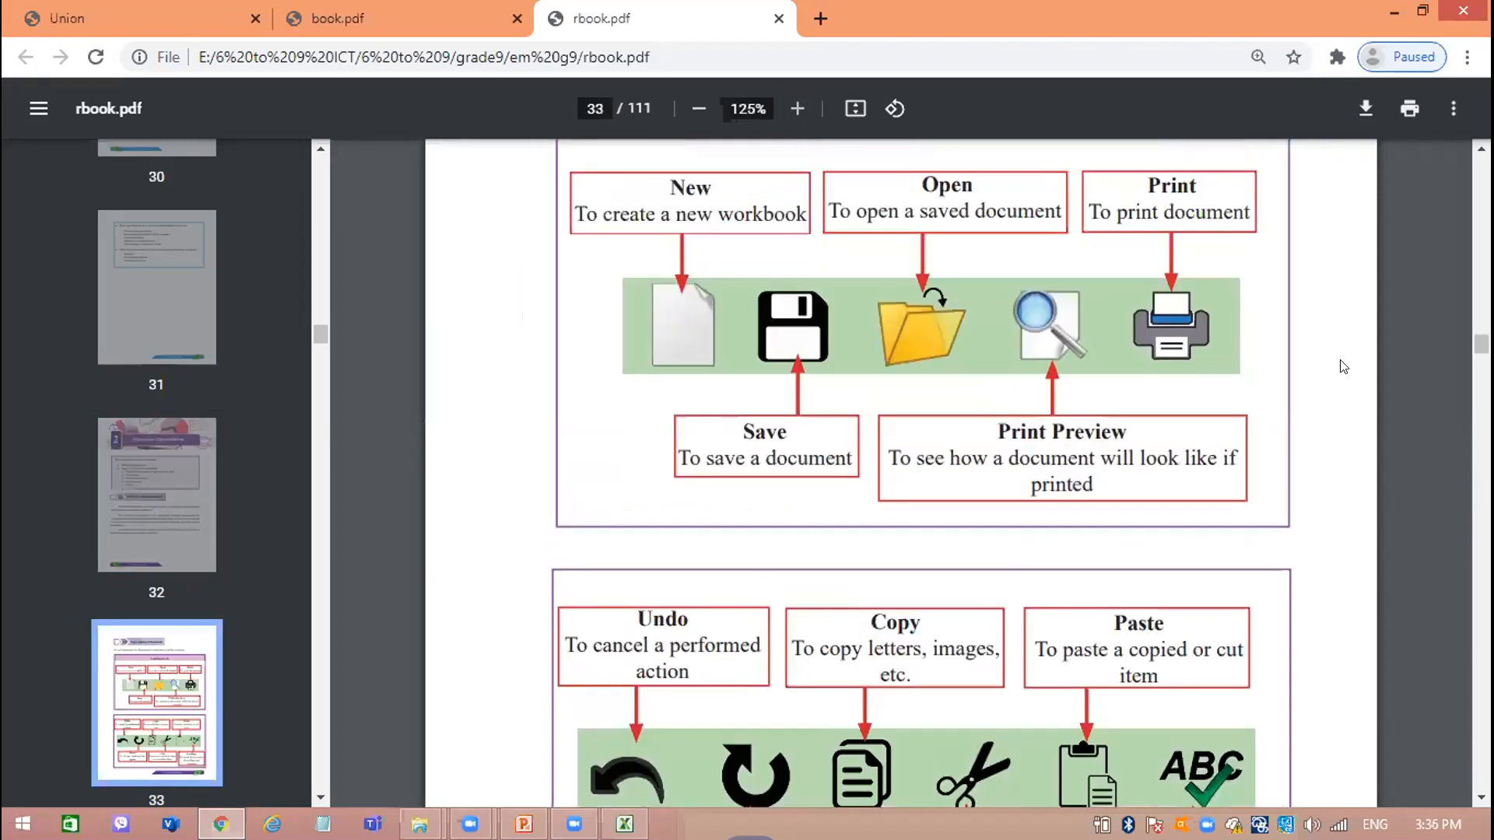
scroll(1343, 366, "up", 5)
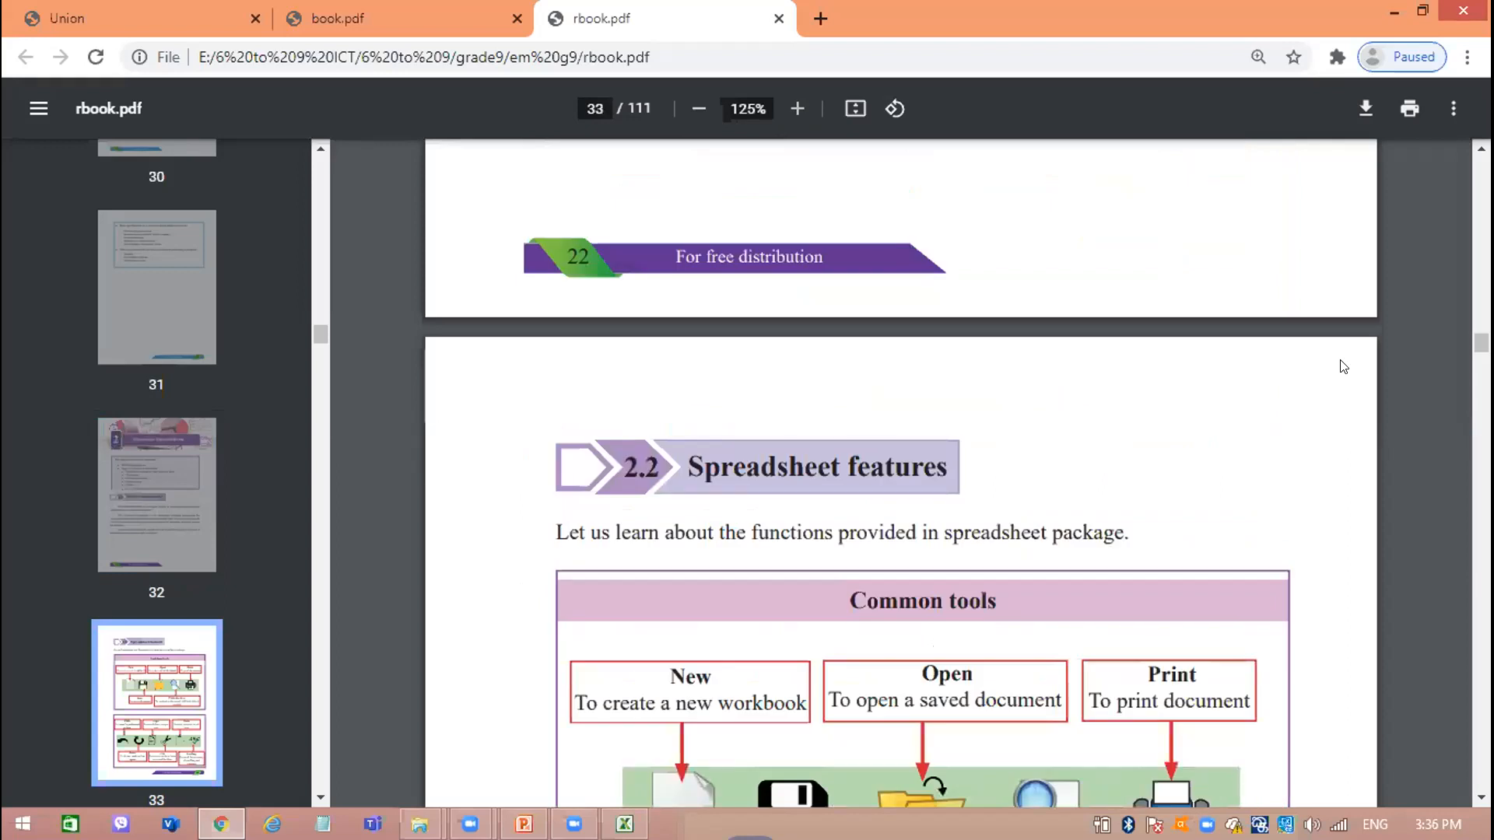
scroll(1344, 367, "down", 1)
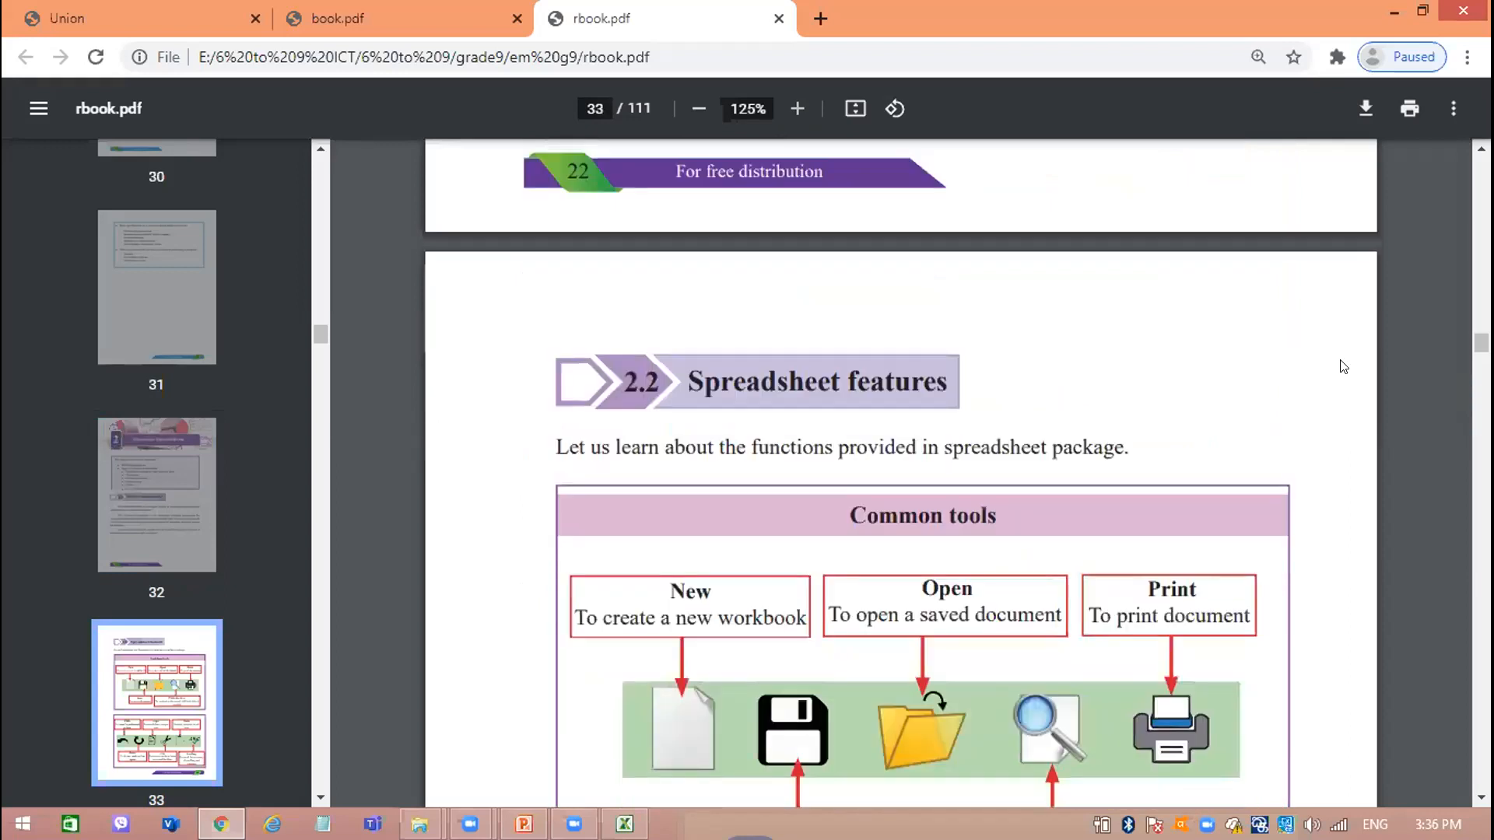
scroll(1344, 367, "down", 2)
scroll(1343, 367, "down", 2)
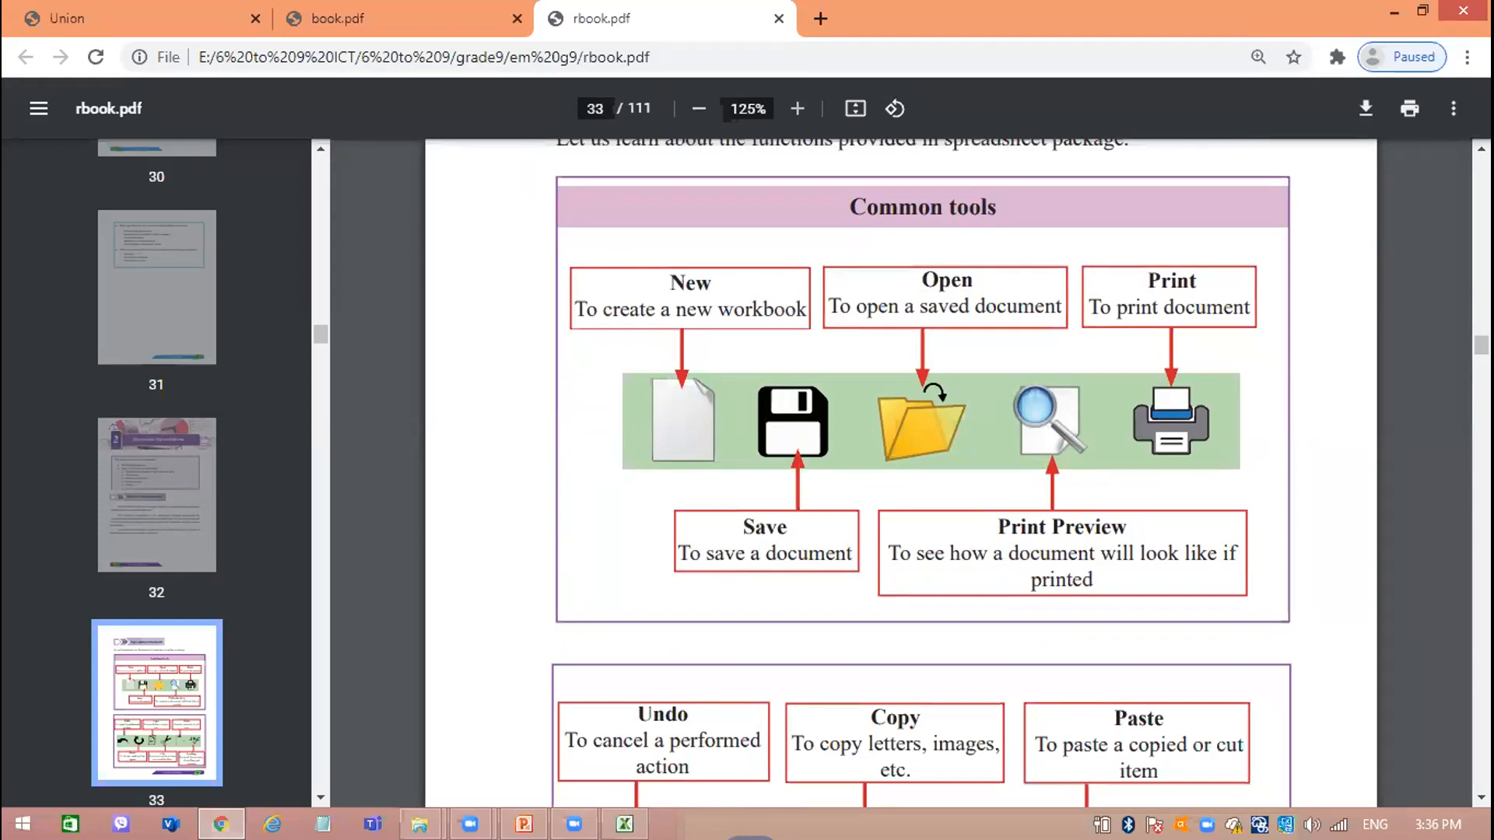
Switch to Excel and create a new blank workbook.
left_click(625, 824)
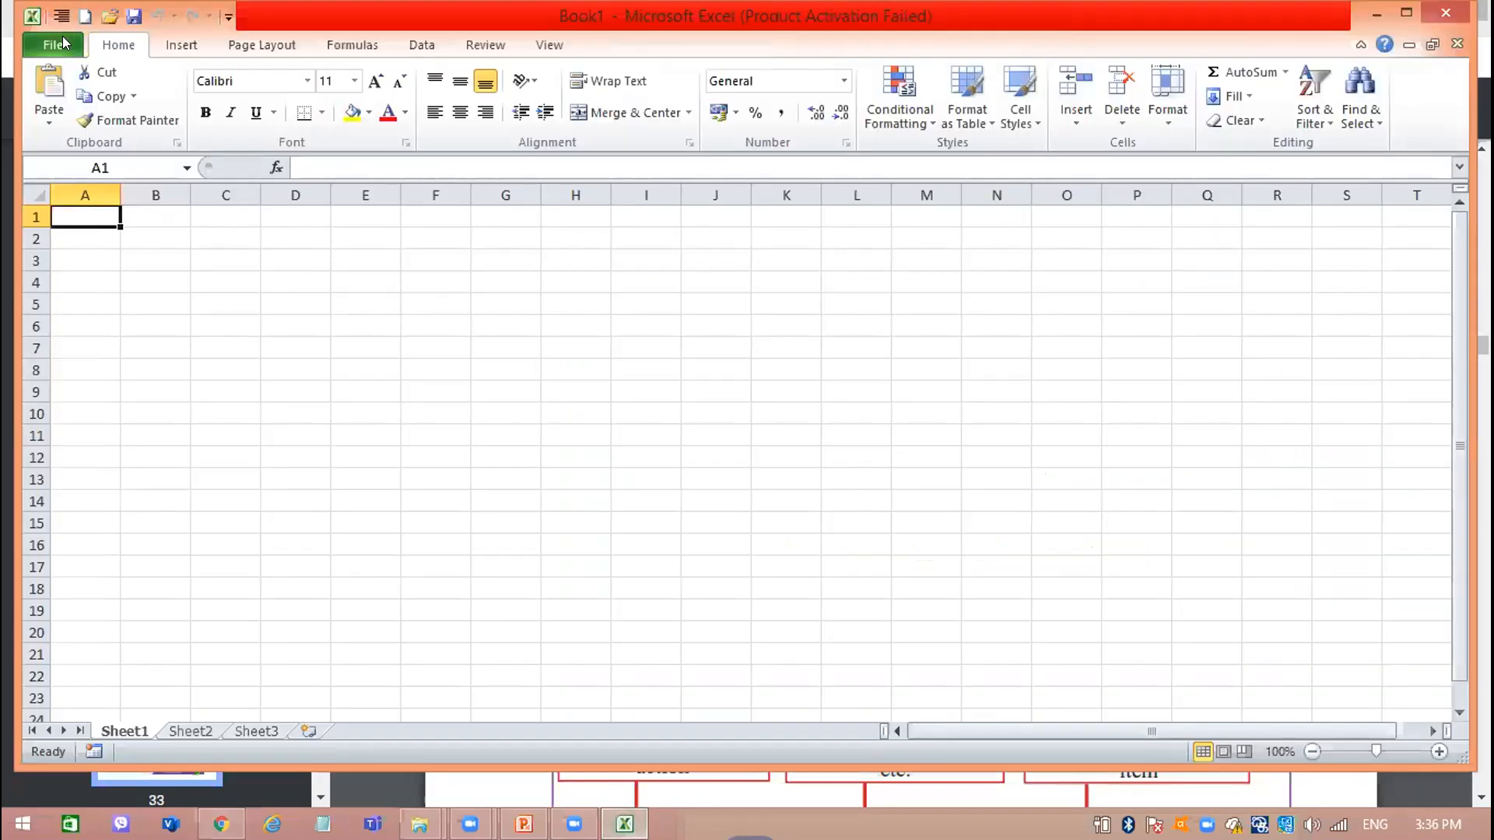
left_click(65, 43)
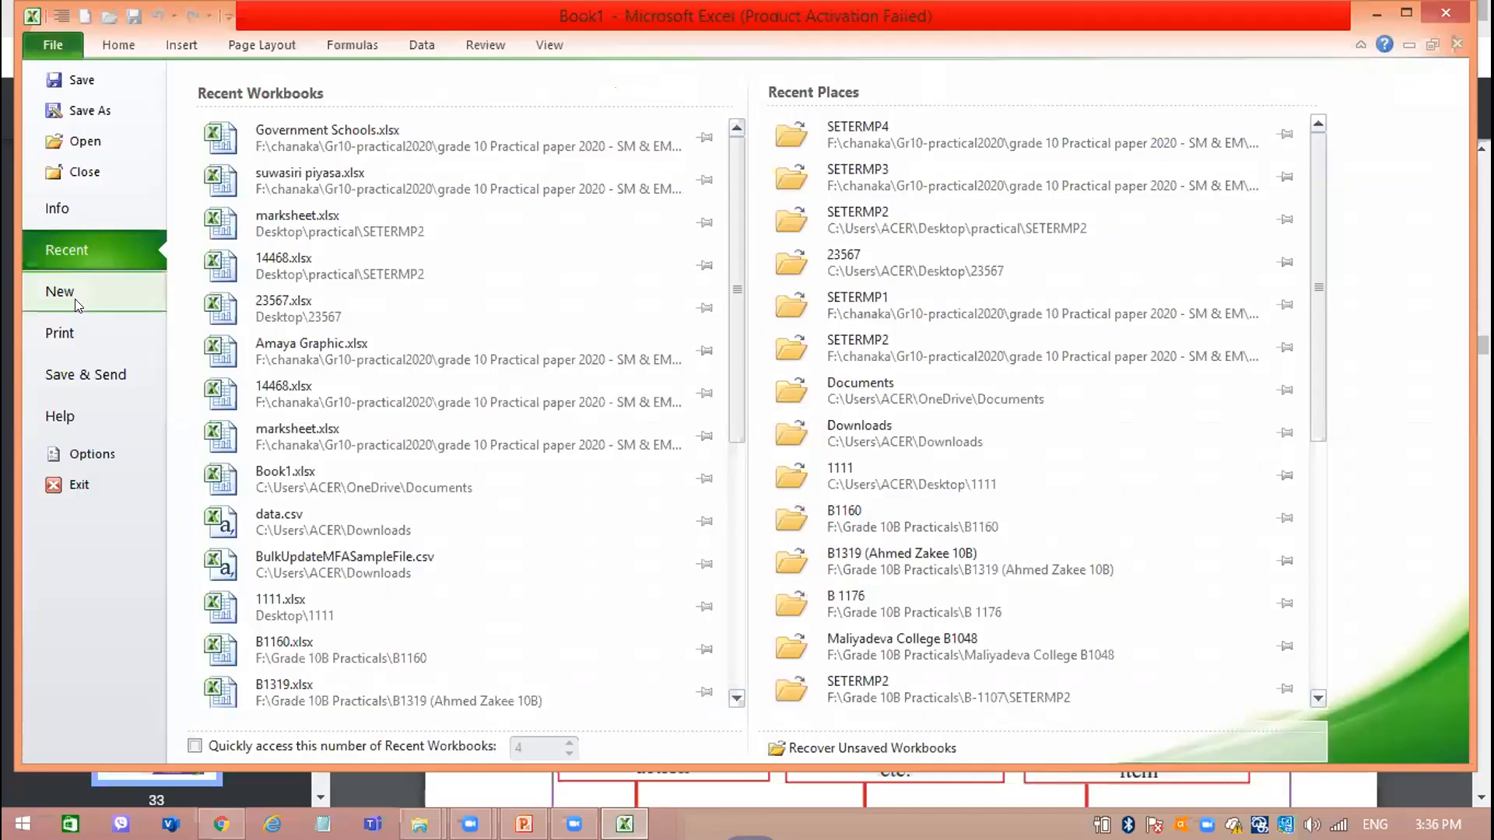
left_click(78, 304)
double_click(249, 184)
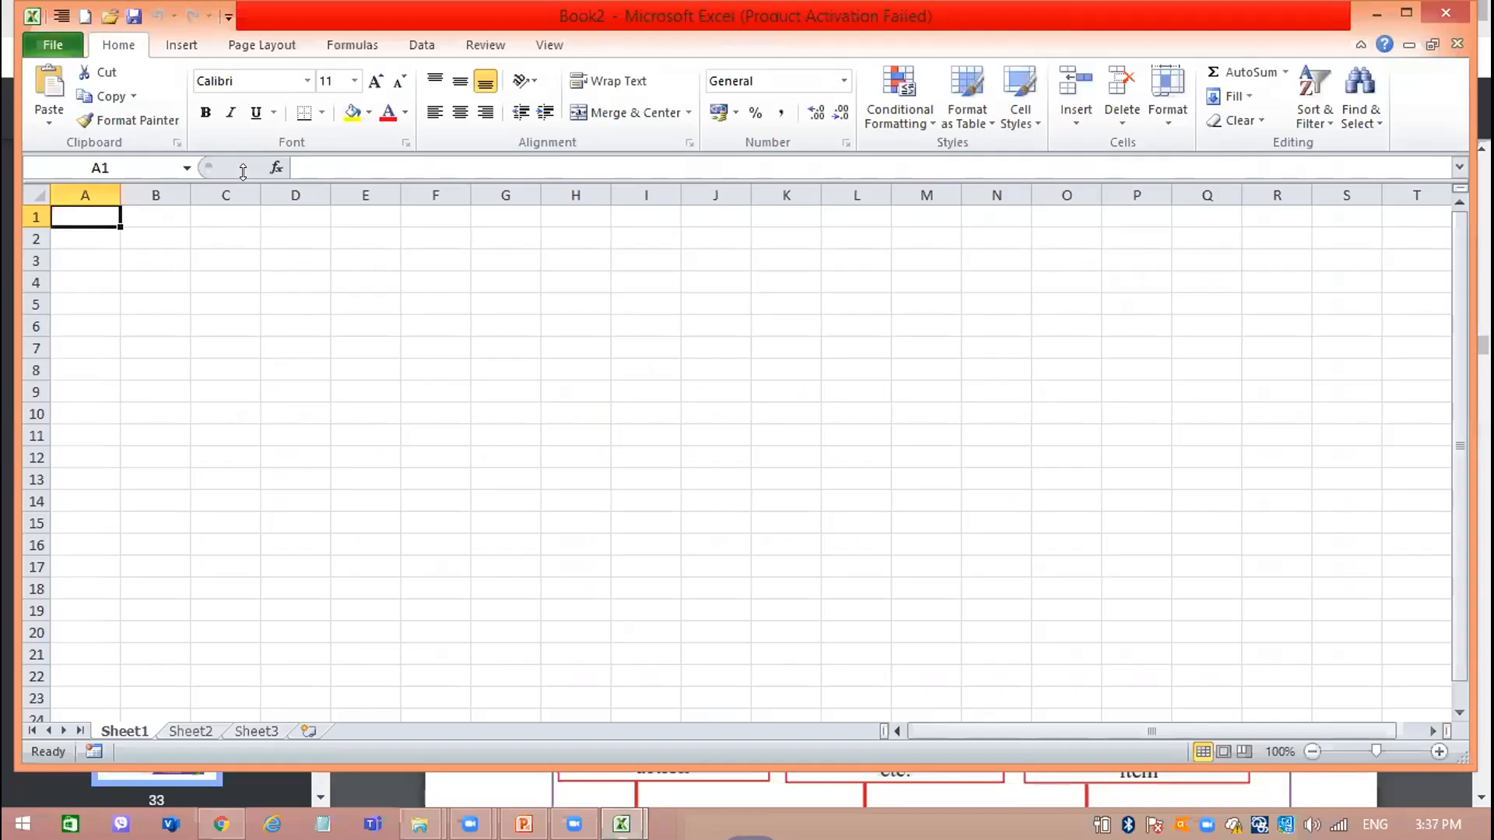
Open the workbook online class time table.xlsx from the OneDrive Documents folder.
left_click(61, 45)
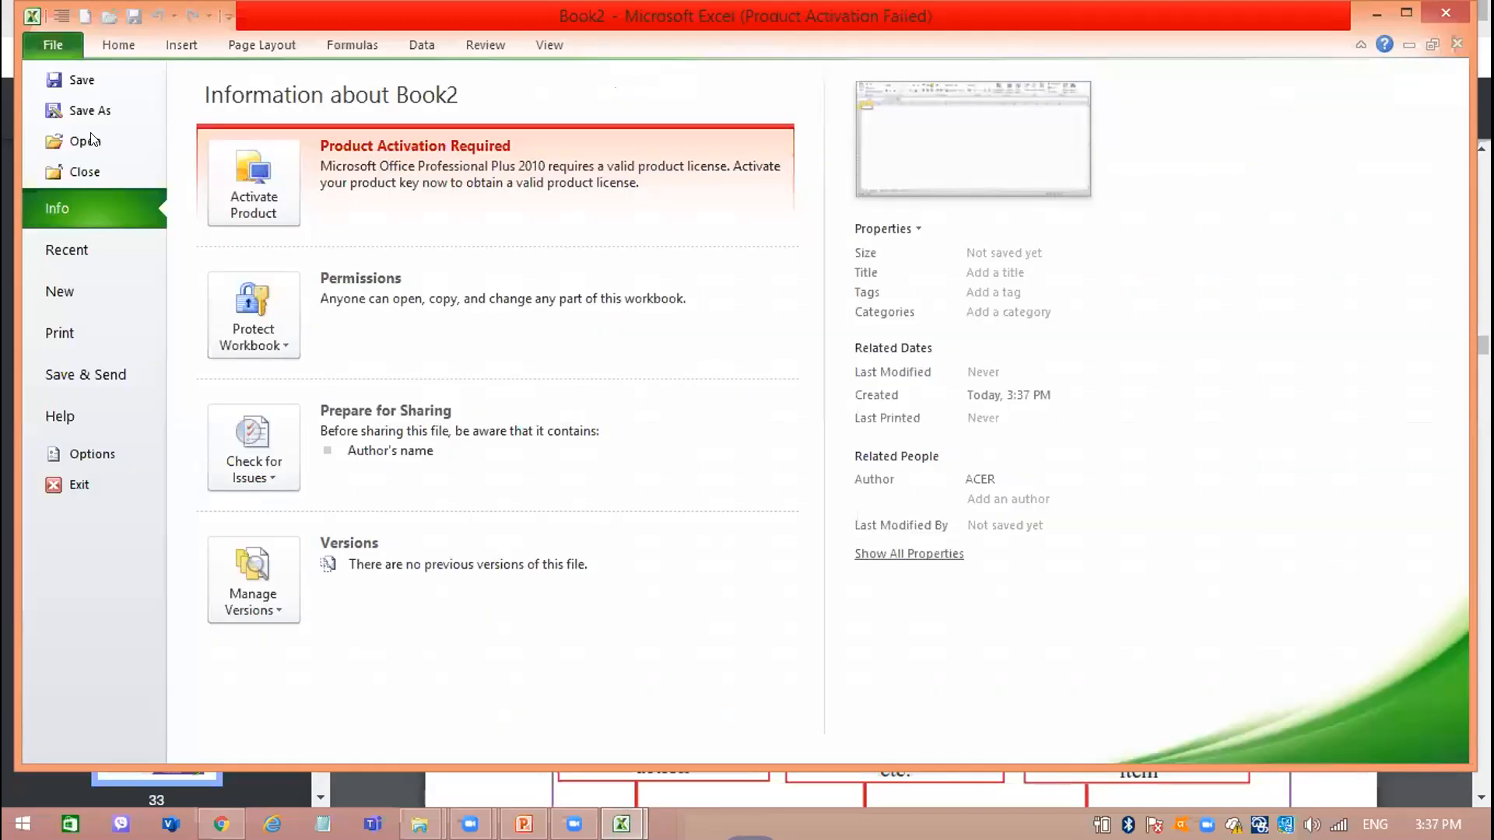
key("Escape")
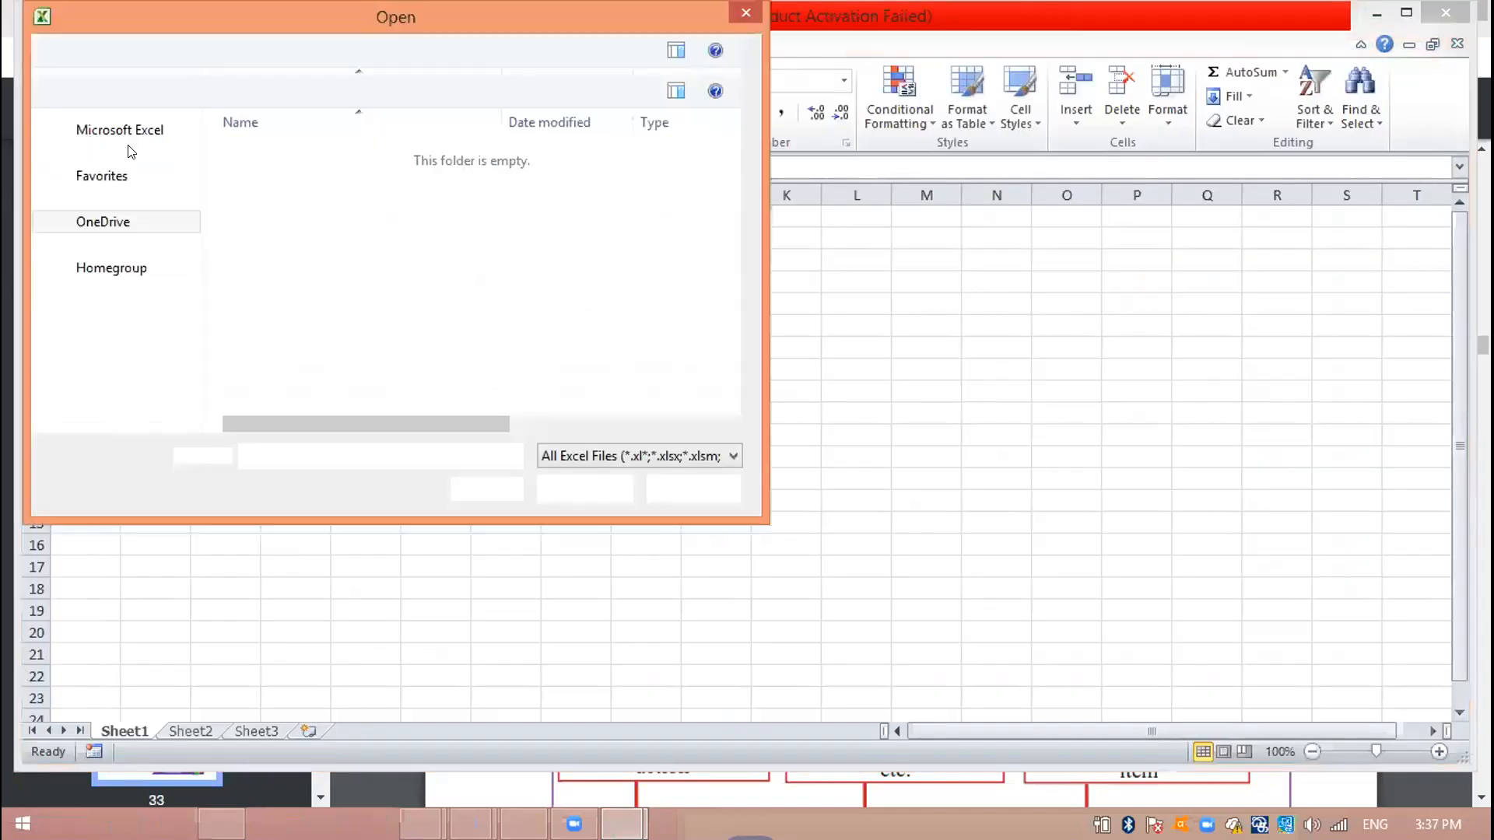
left_click(274, 248)
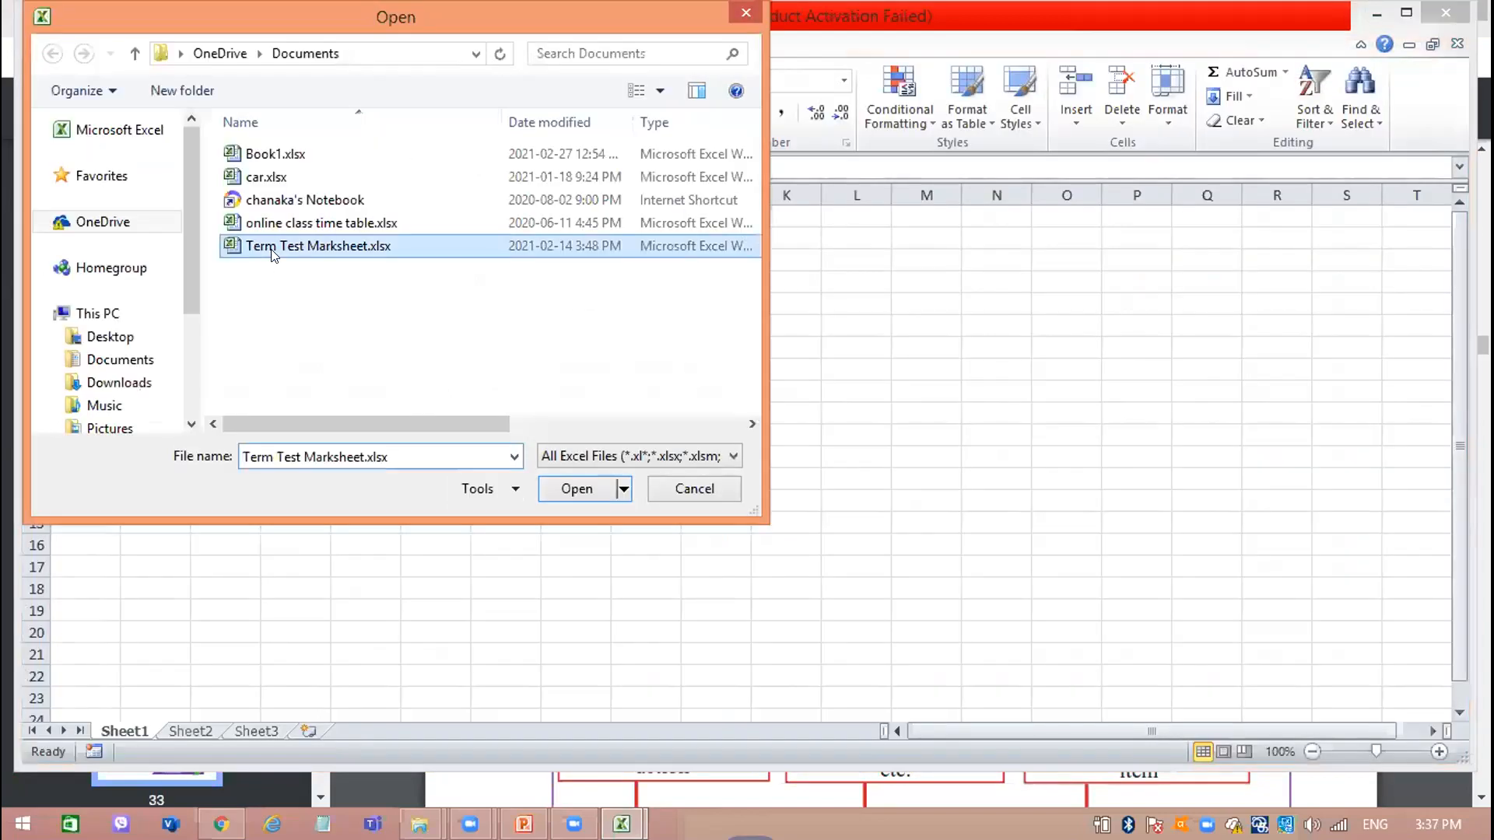
double_click(356, 224)
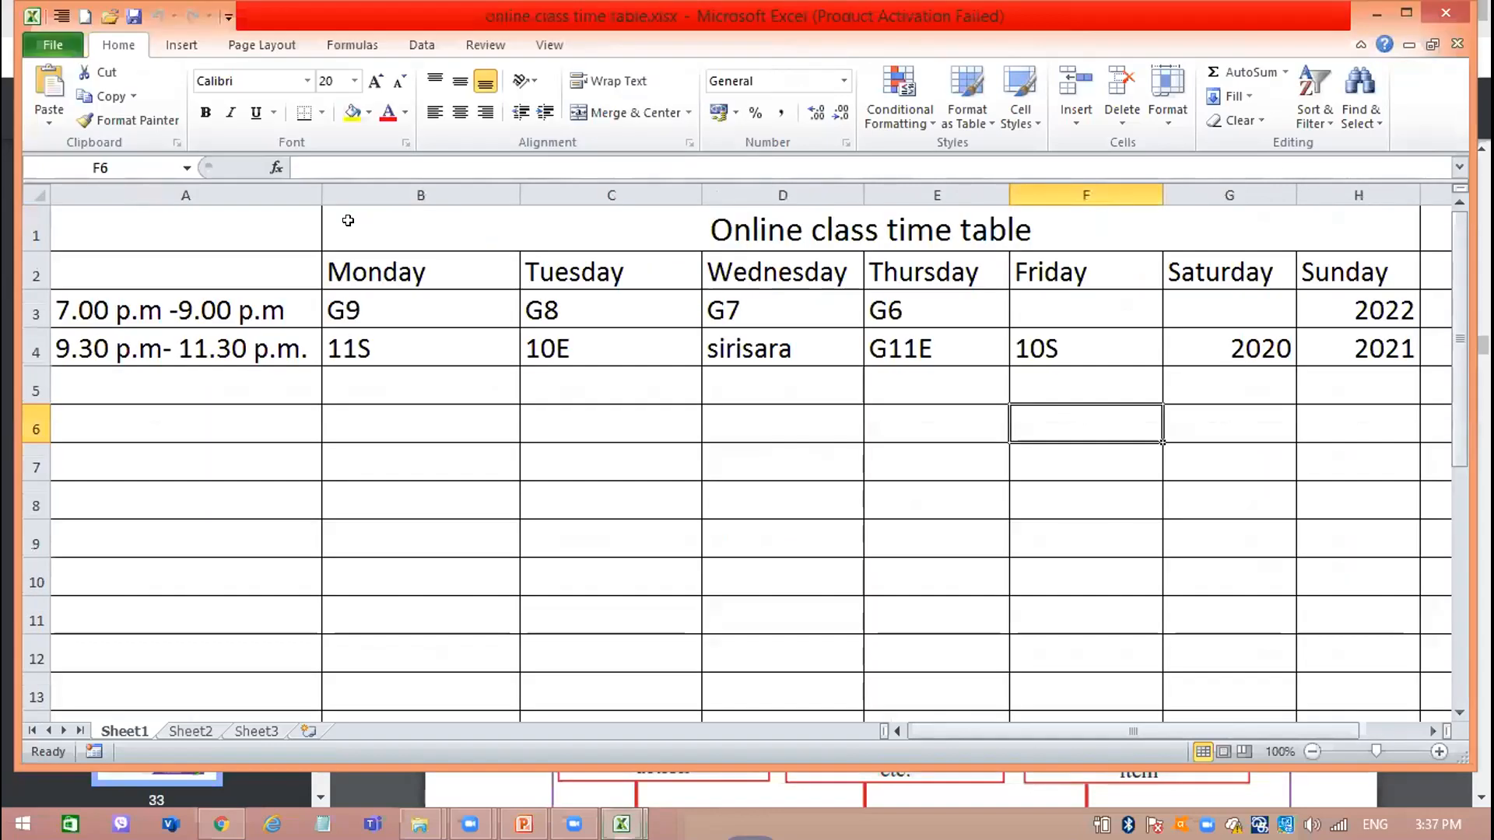
left_click(99, 117)
key("Escape")
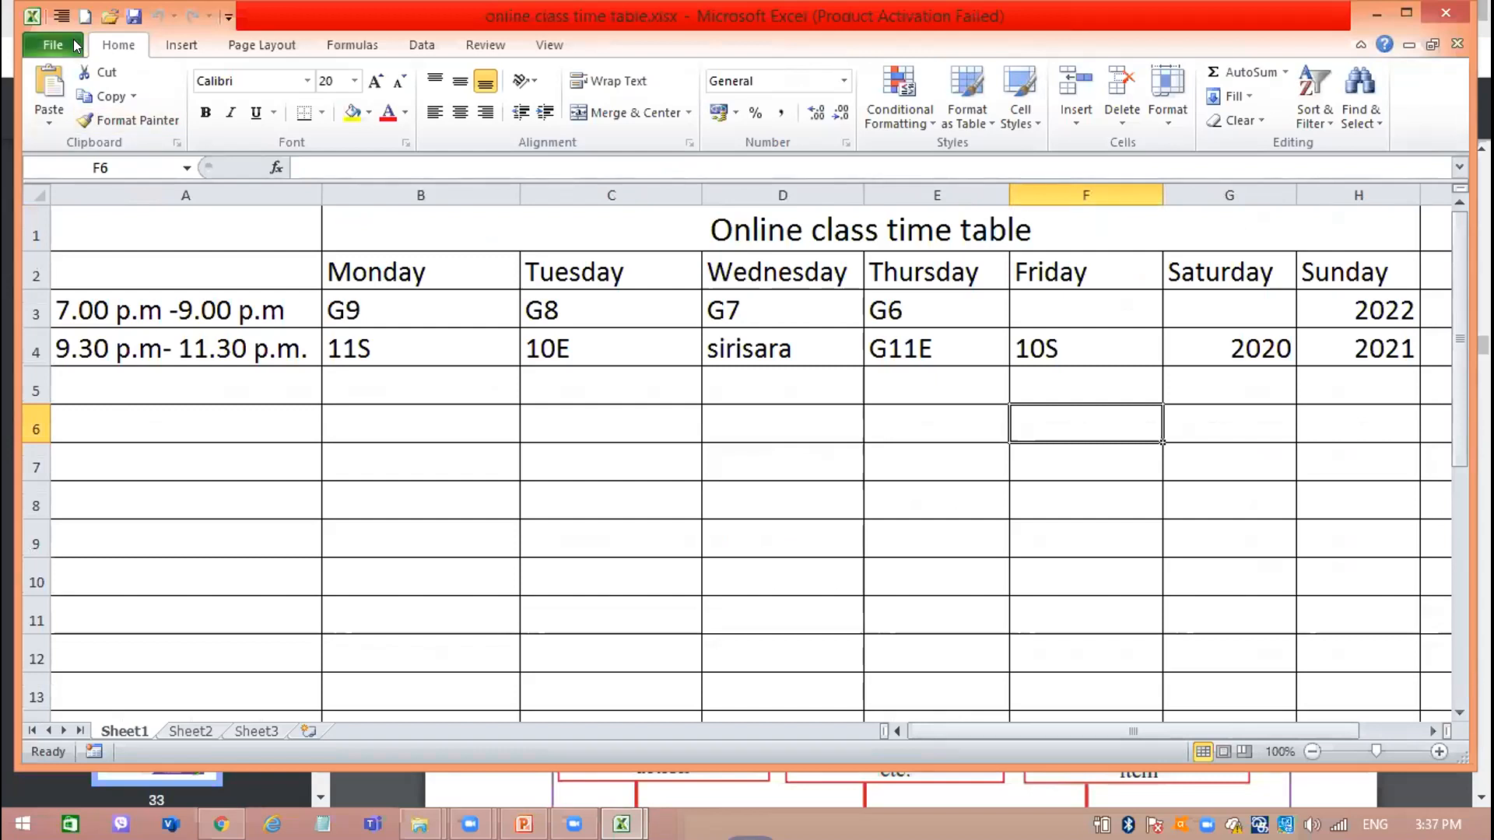
Save the time table workbook, and also use Save As with the same file name, replacing the existing file.
left_click(76, 45)
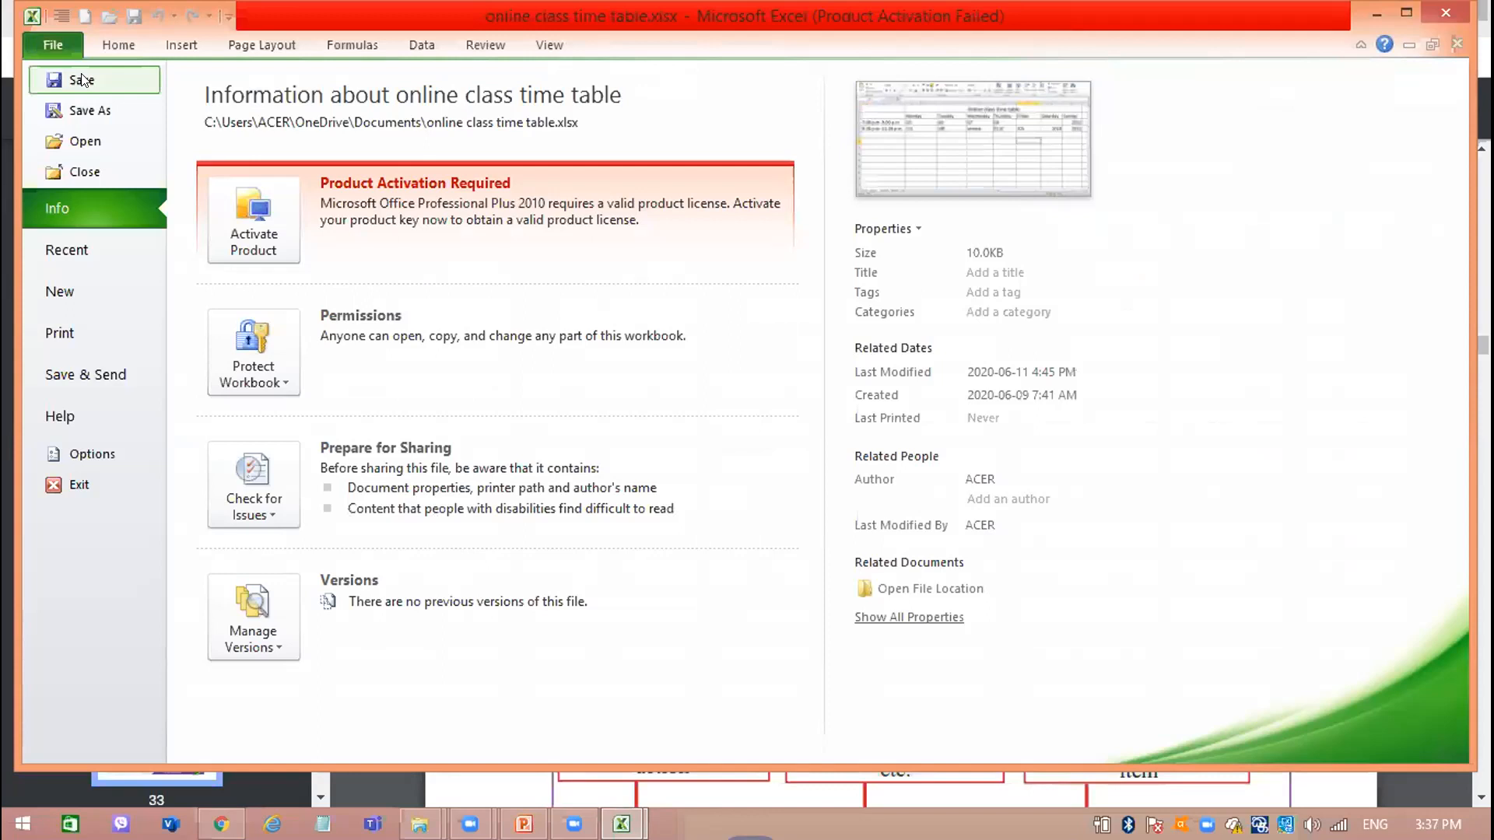
left_click(81, 79)
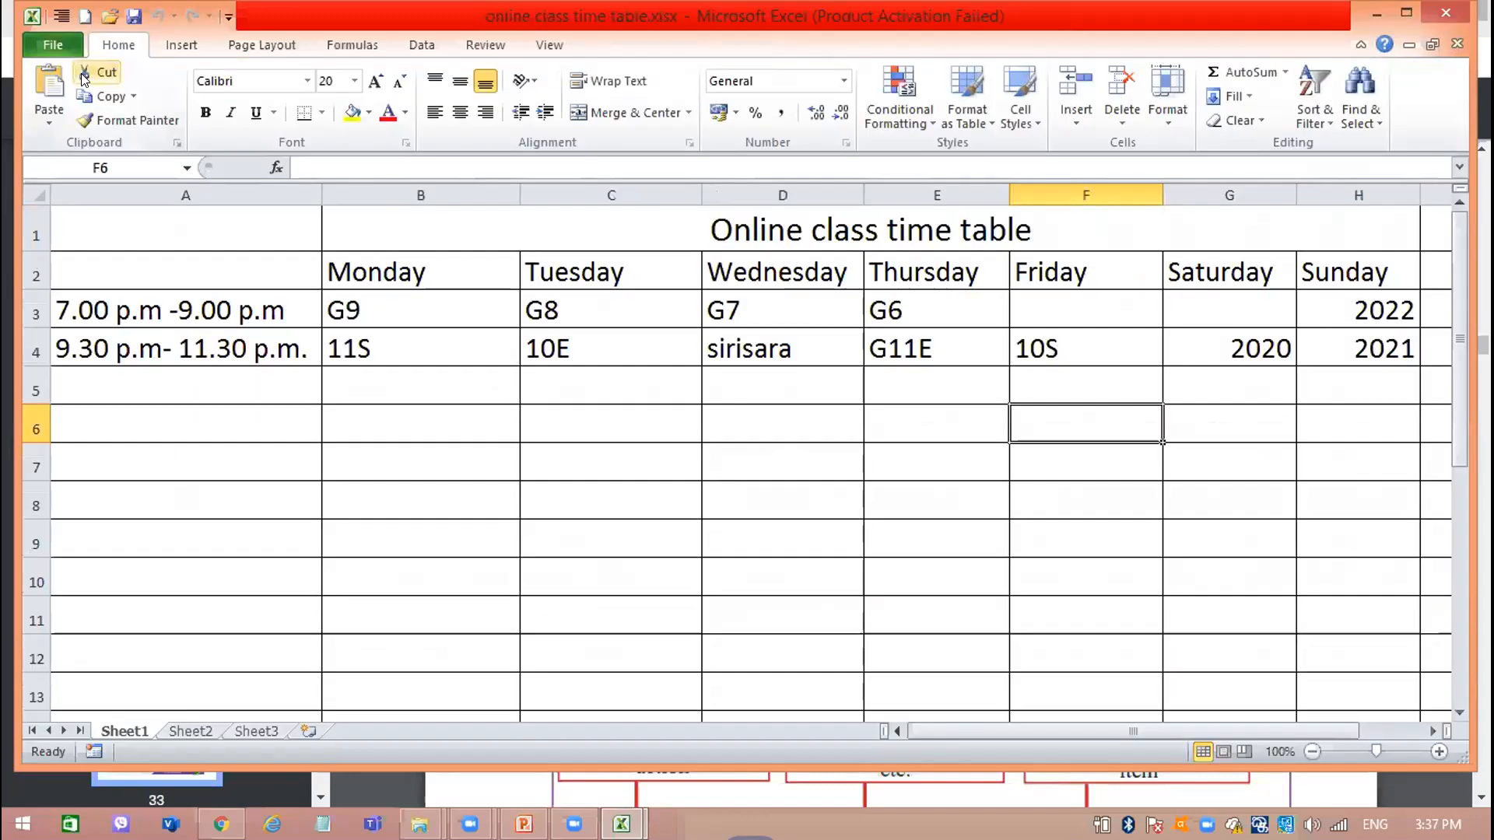
left_click(43, 47)
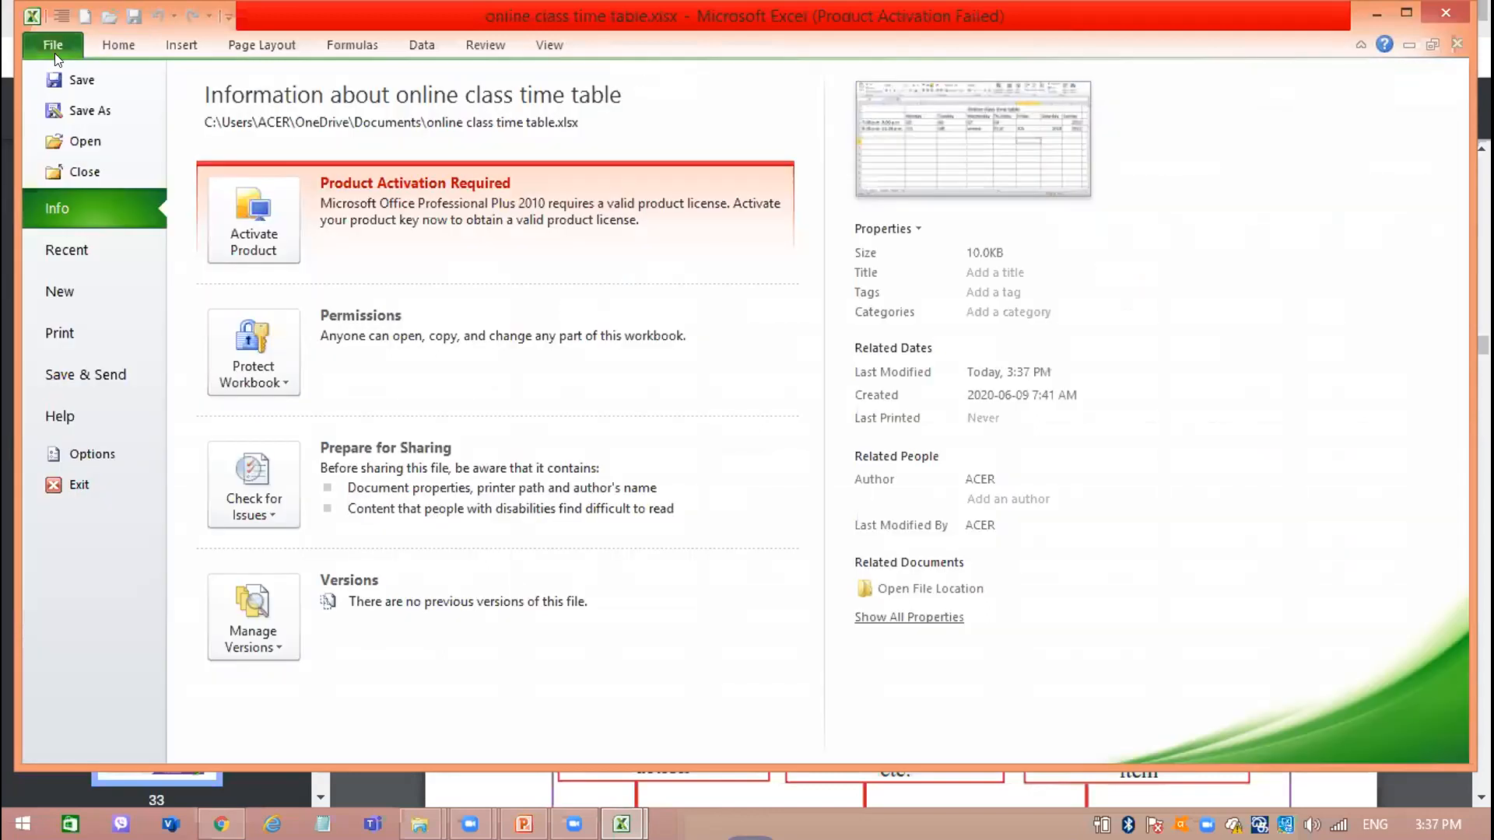
left_click(108, 111)
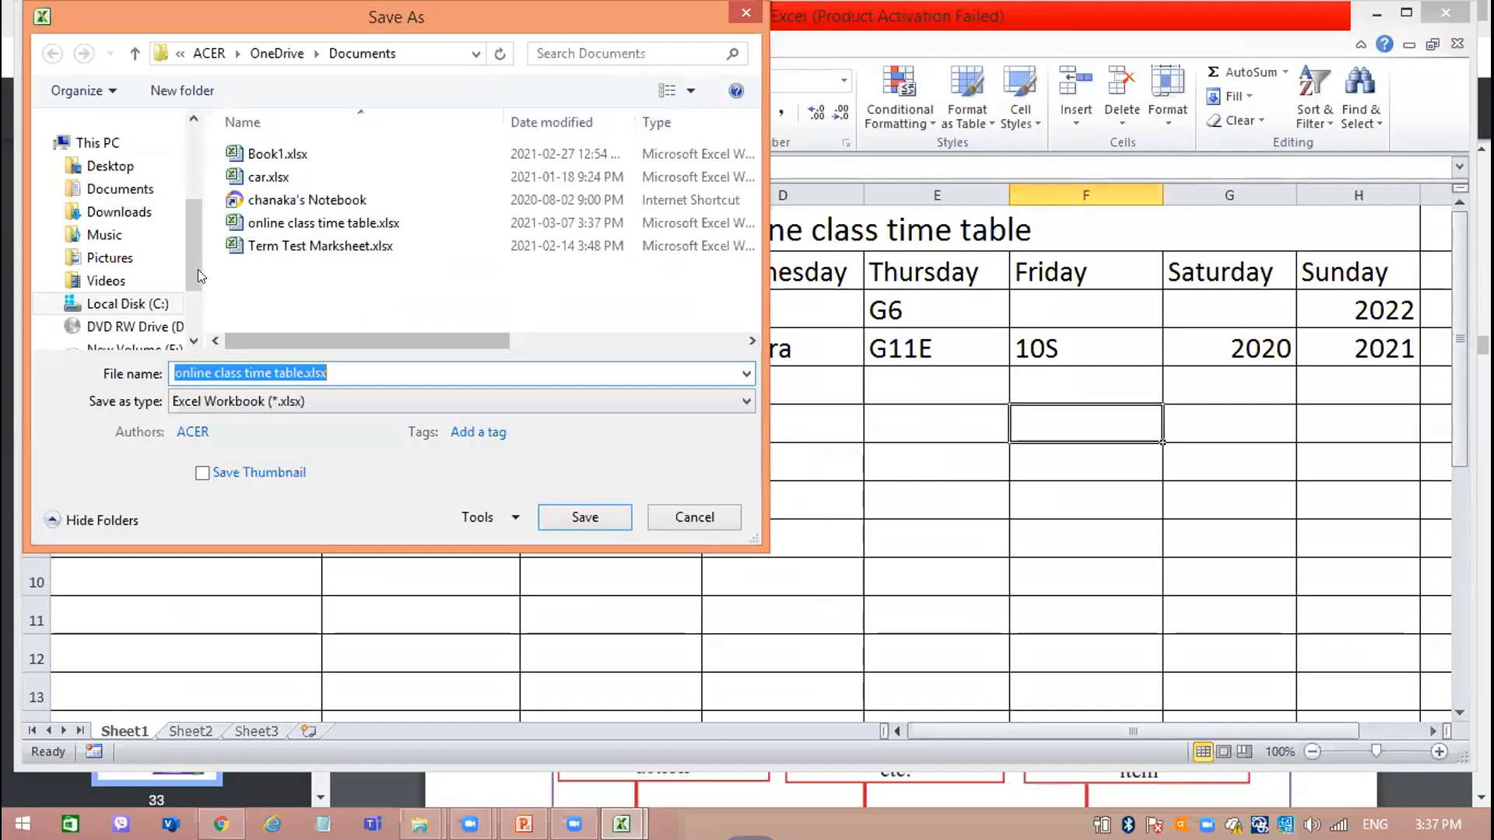
left_click(597, 517)
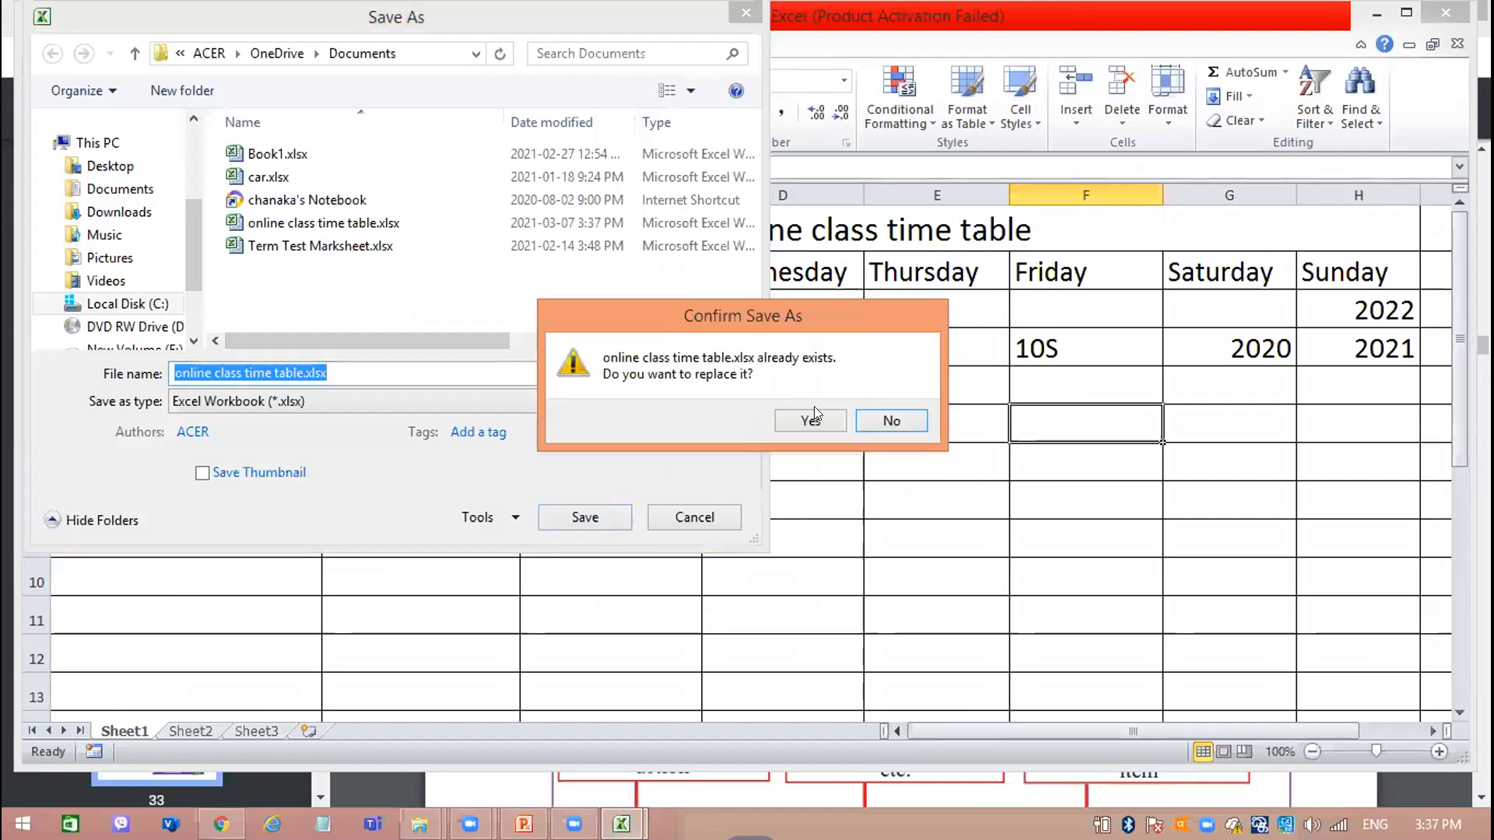
left_click(812, 412)
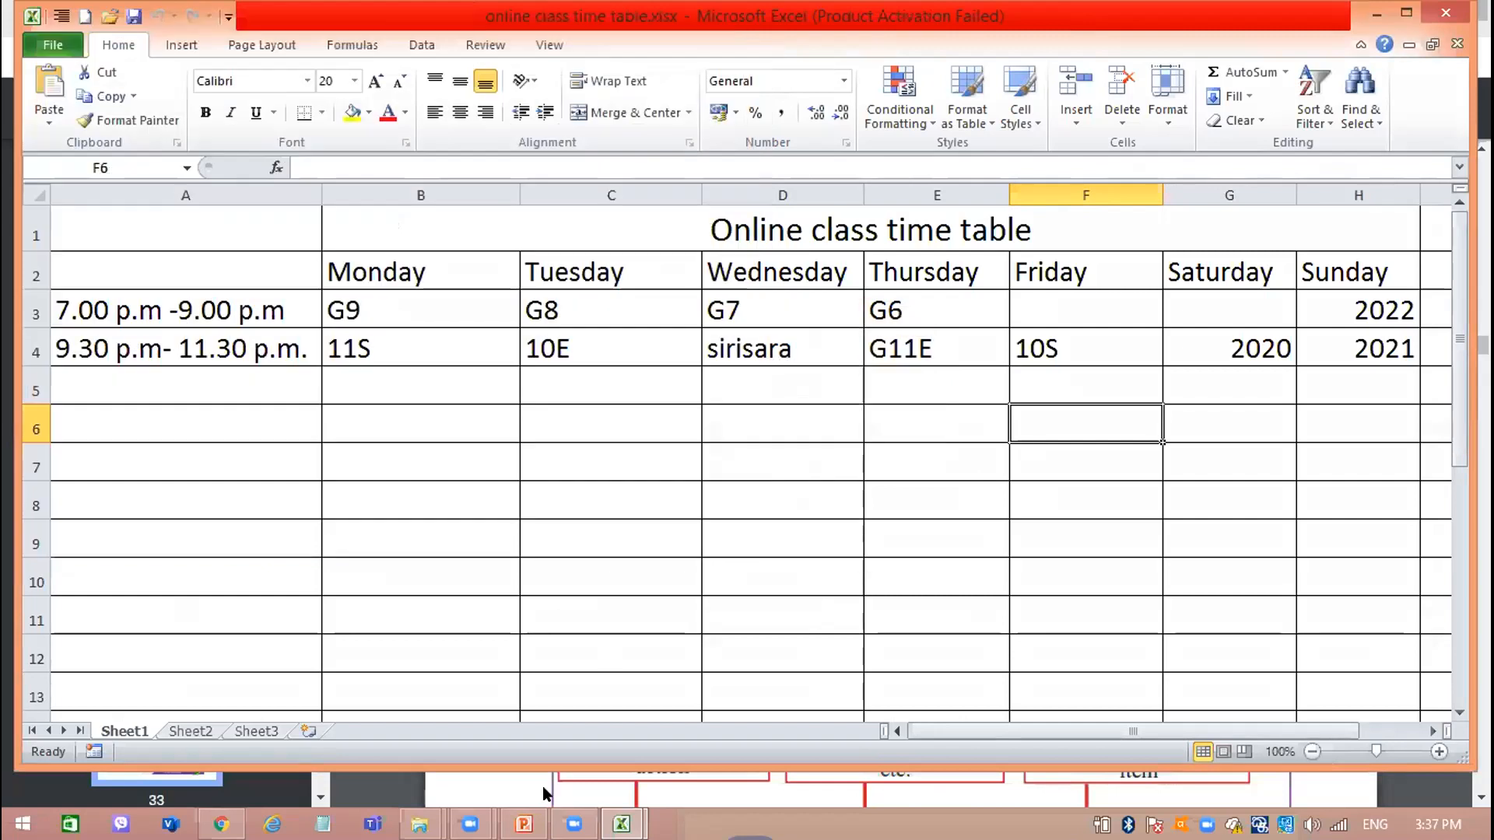
Check the Common tools chart in rbook.pdf in Chrome and return to the time table workbook in Excel.
left_click(524, 824)
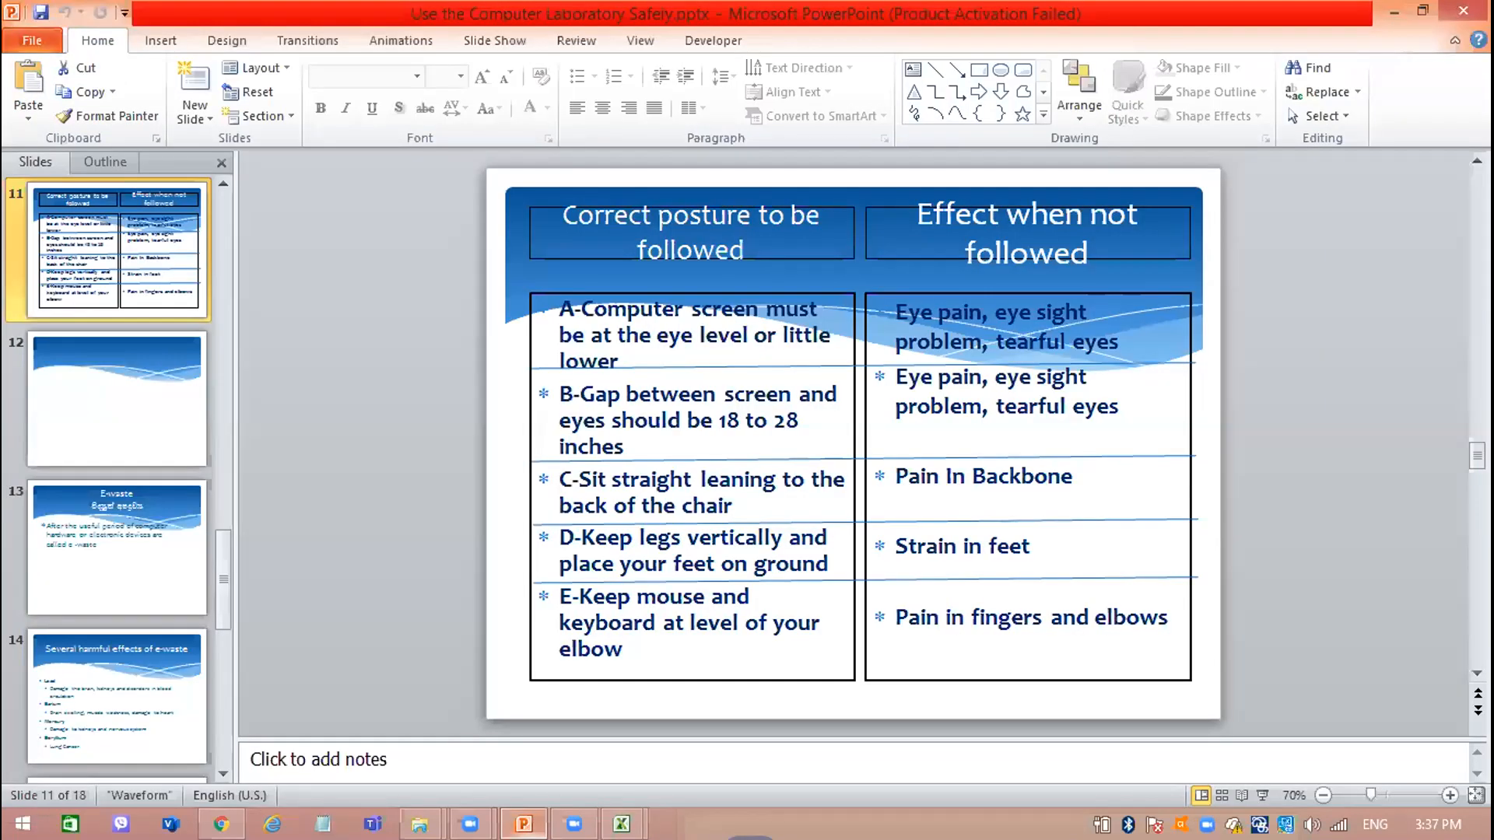
left_click(524, 824)
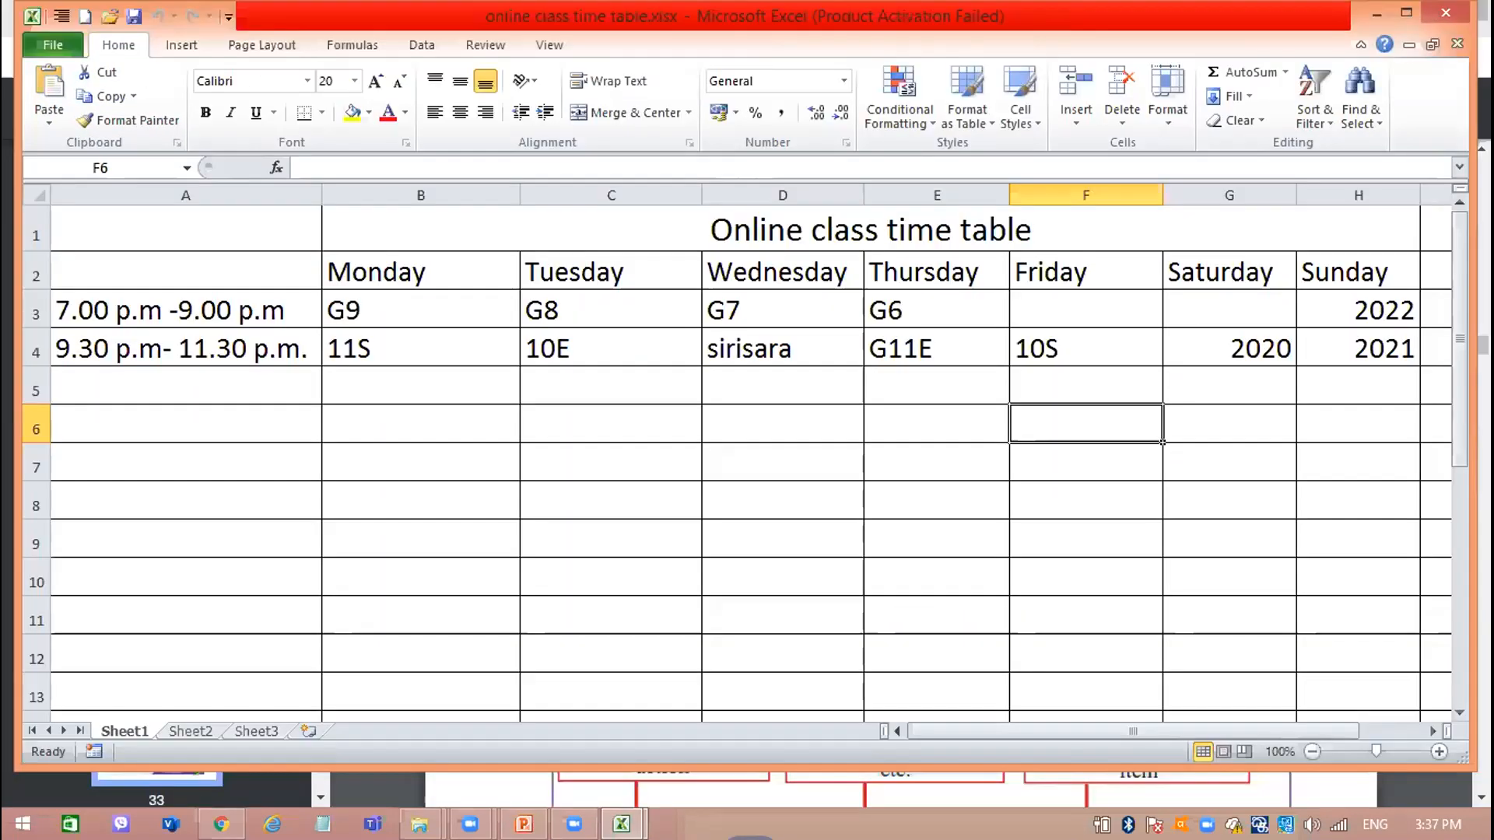
left_click(221, 824)
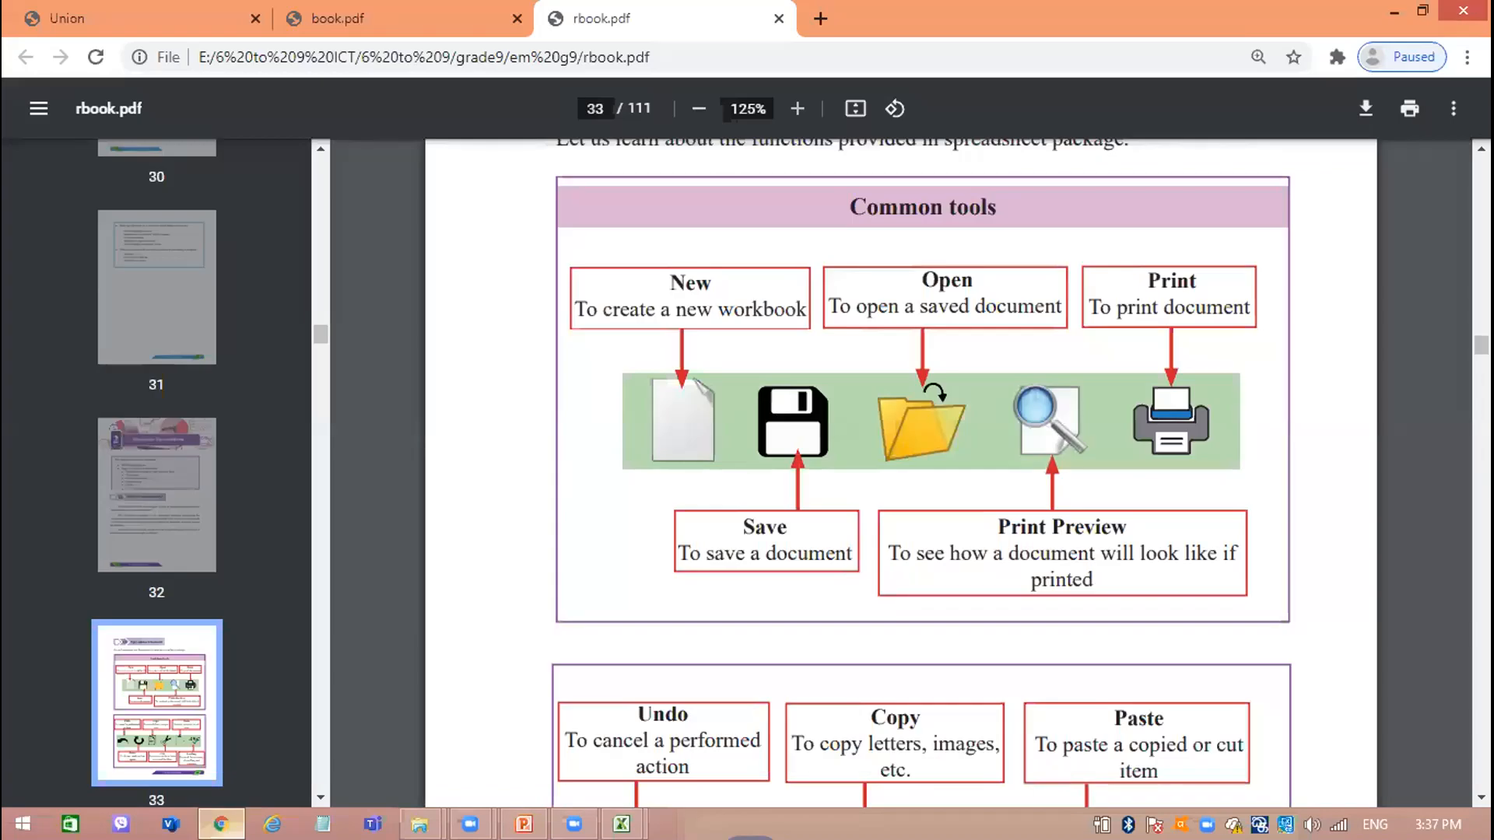
left_click(222, 824)
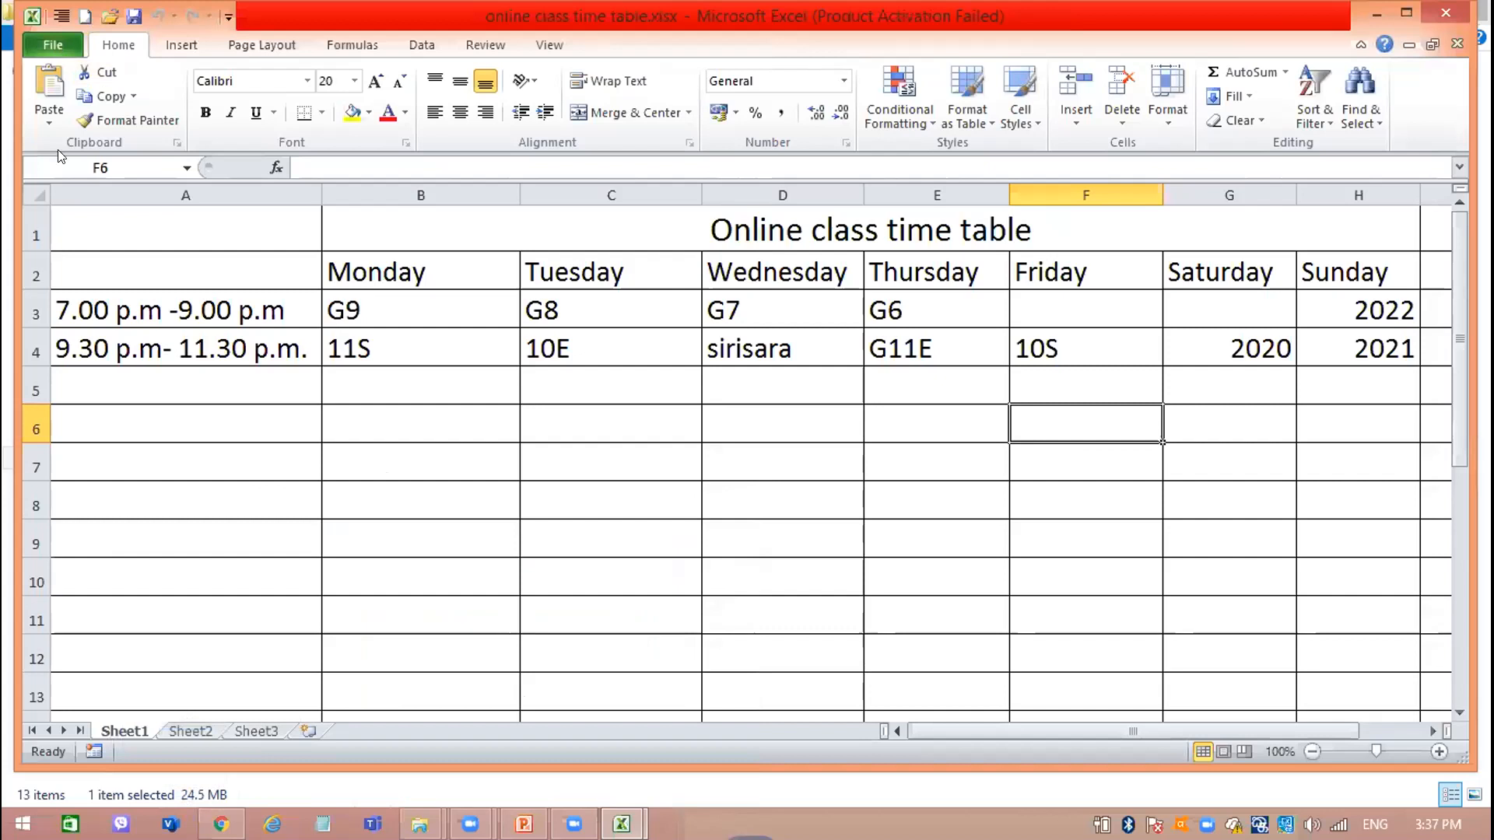
Show the print preview of the time table and point out the edge of the previewed page.
left_click(55, 46)
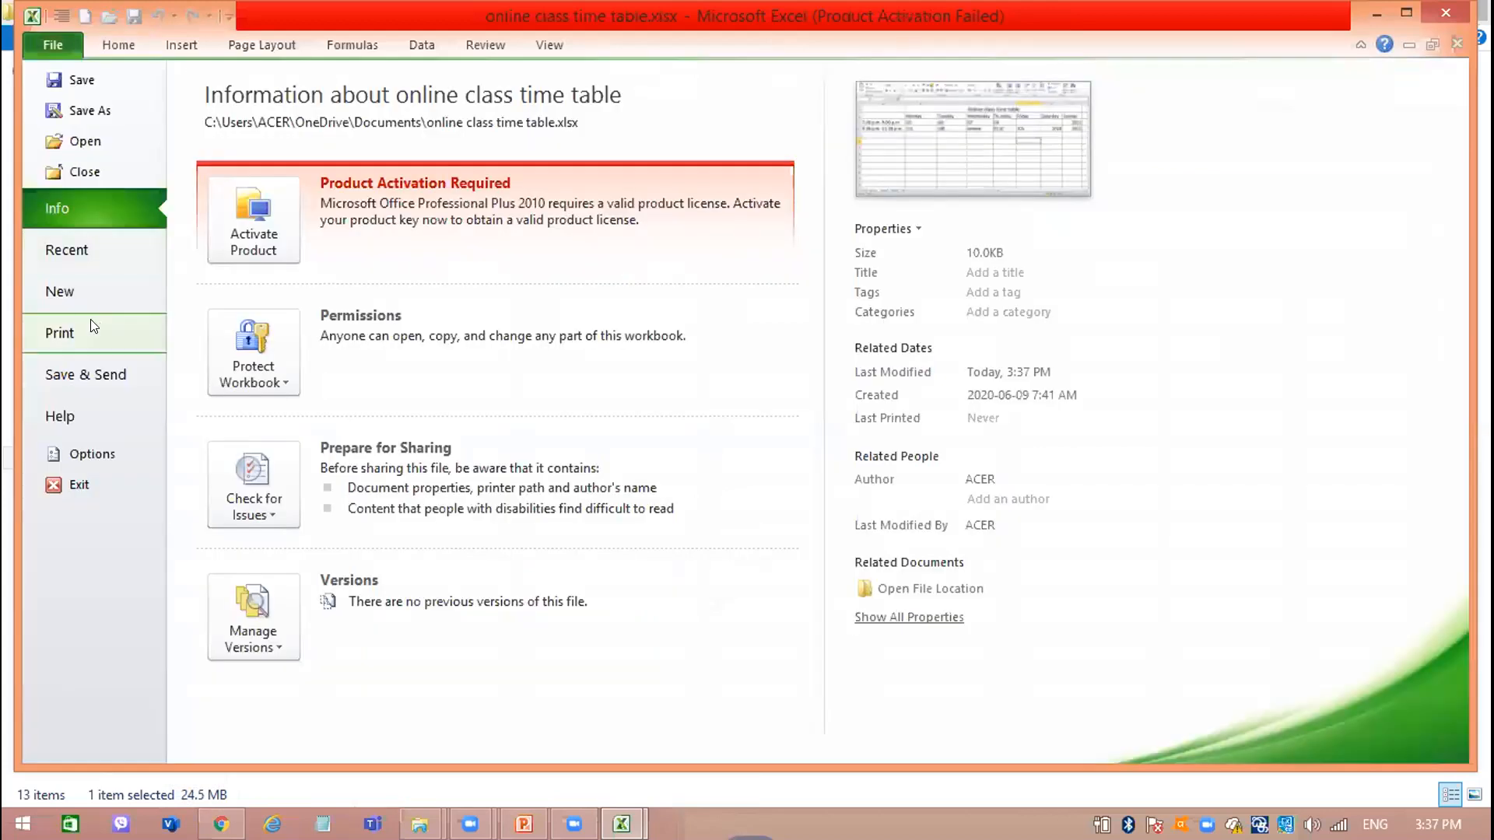
left_click(91, 321)
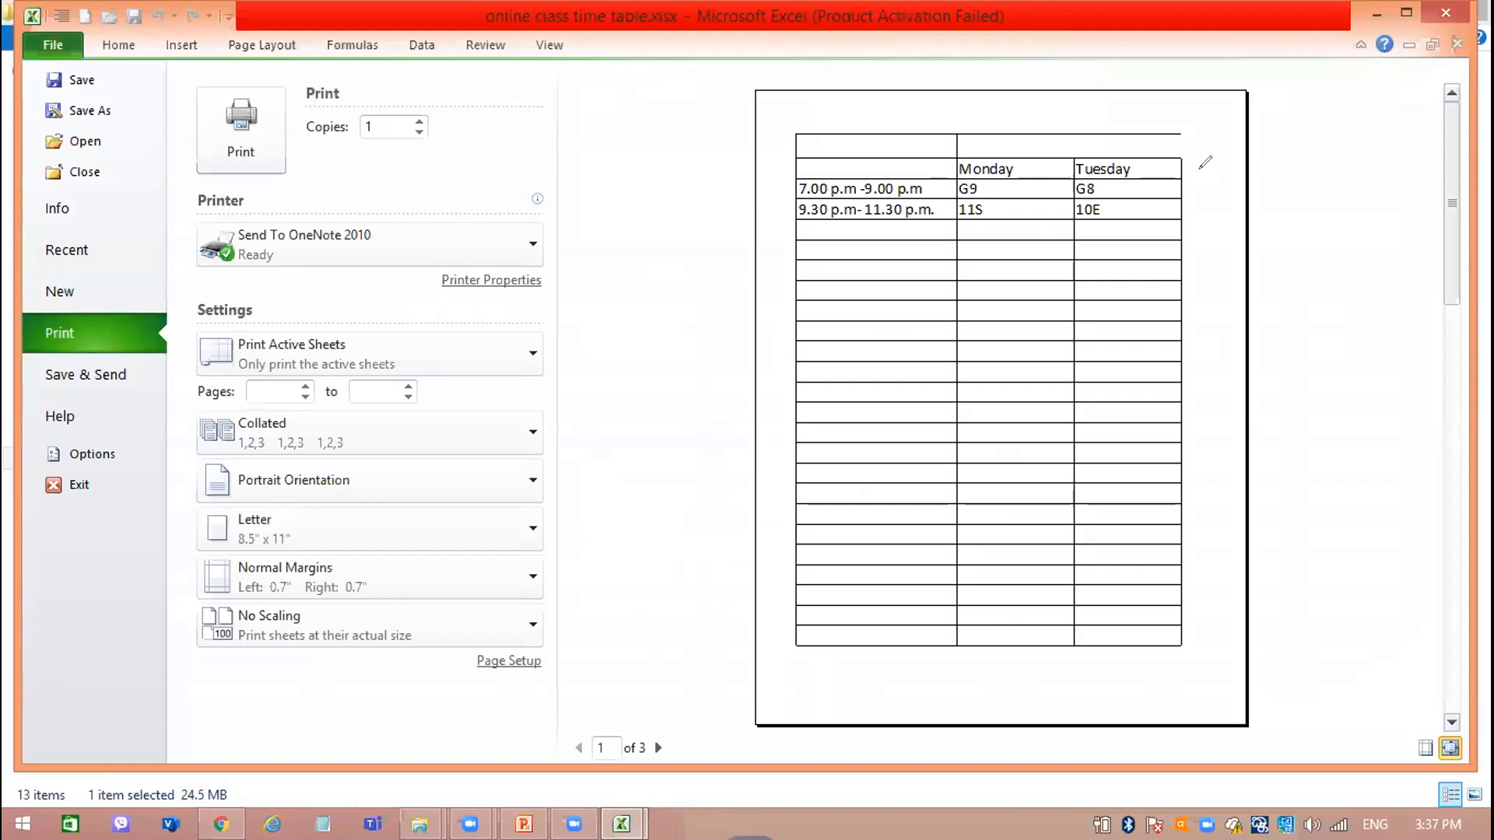
left_click(1206, 181)
mouse_move(1184, 115)
left_mouse_down()
mouse_move(1218, 126)
mouse_move(1175, 165)
left_mouse_up()
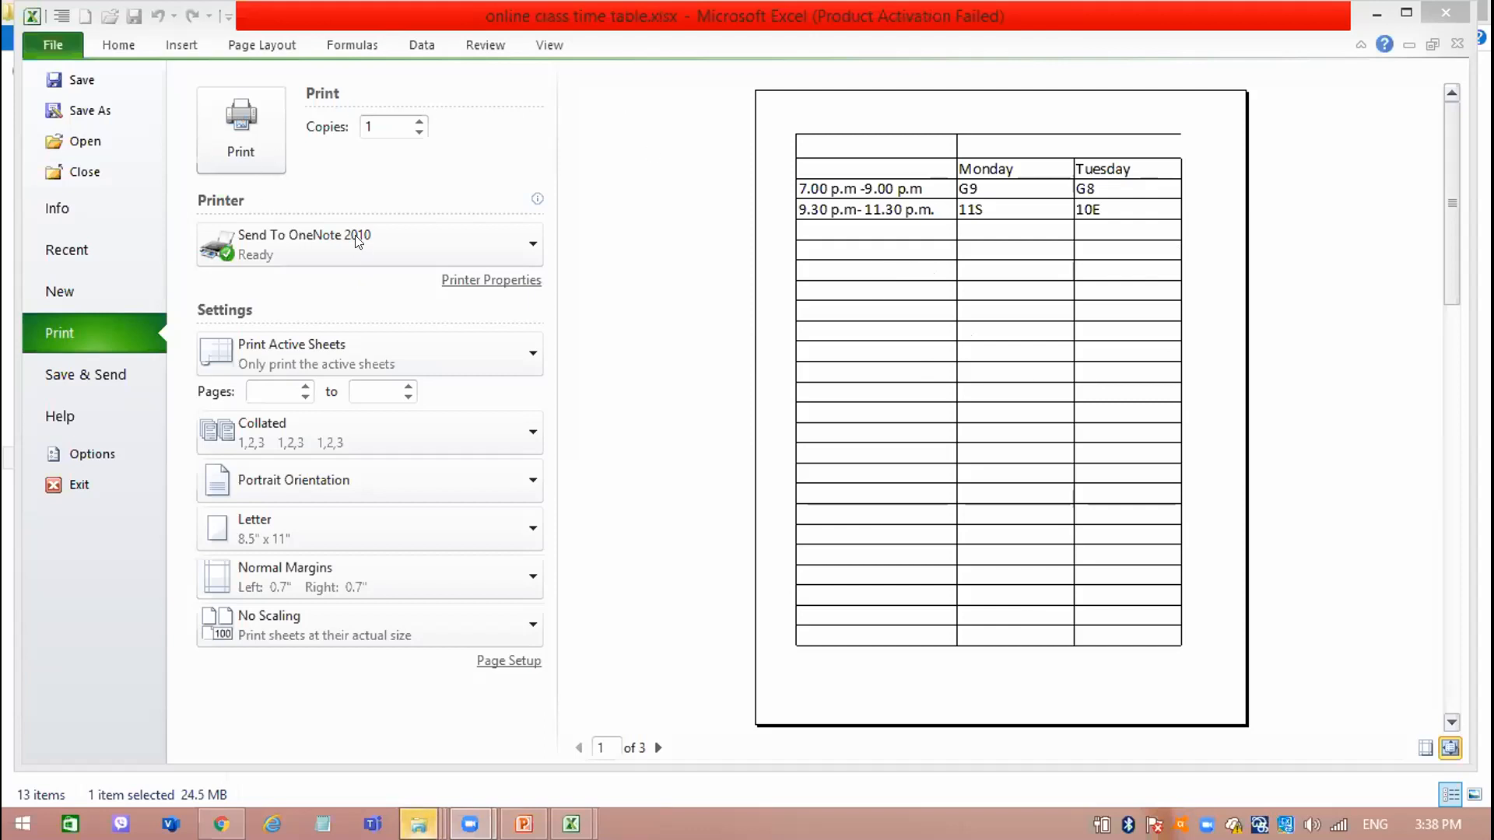
Set the printer to Samsung M2020 Series (USB001) and close the time table workbook.
left_click(474, 236)
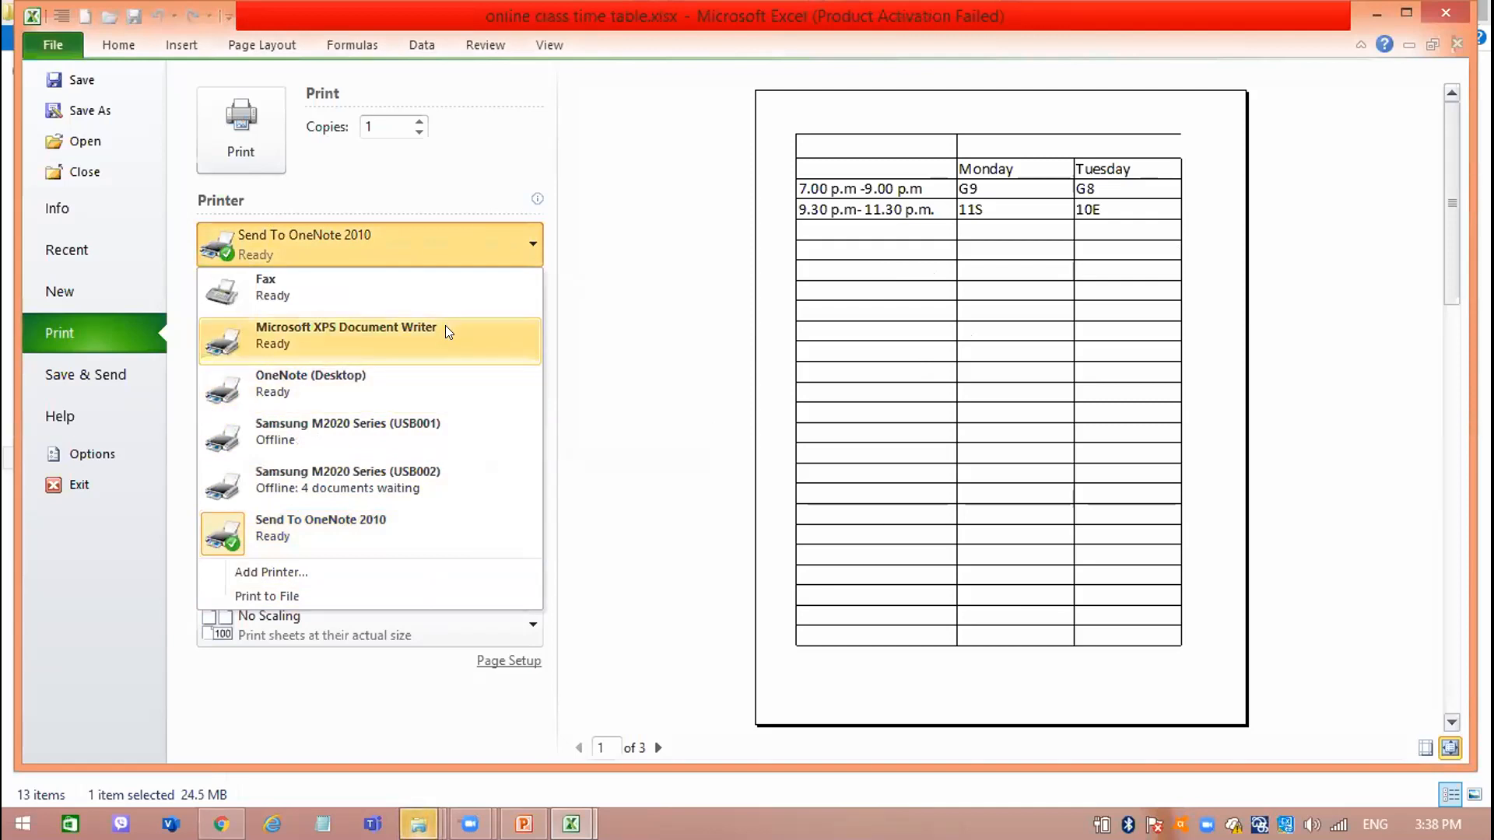
left_click(405, 479)
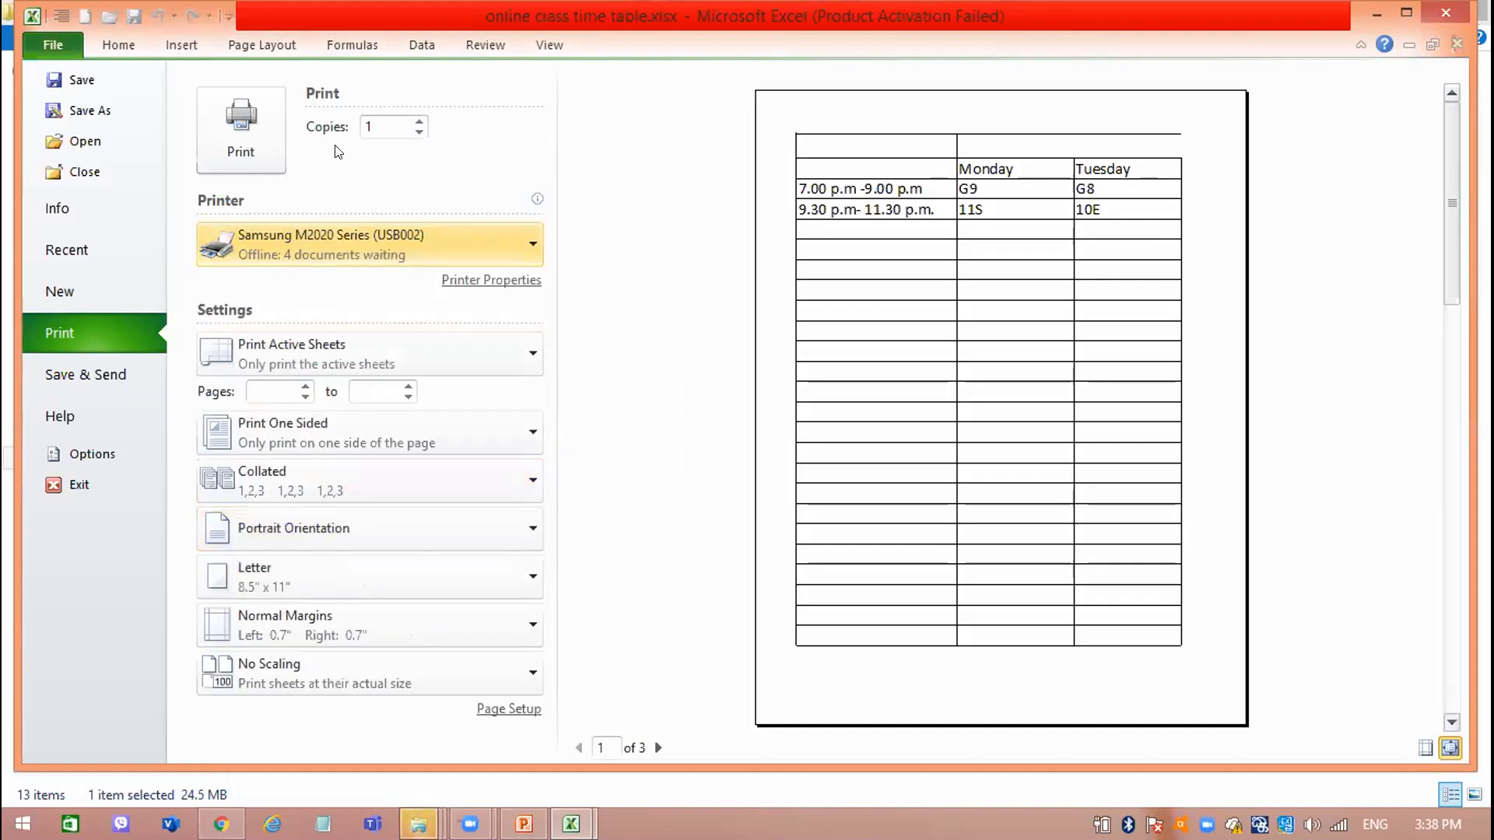
left_click(340, 236)
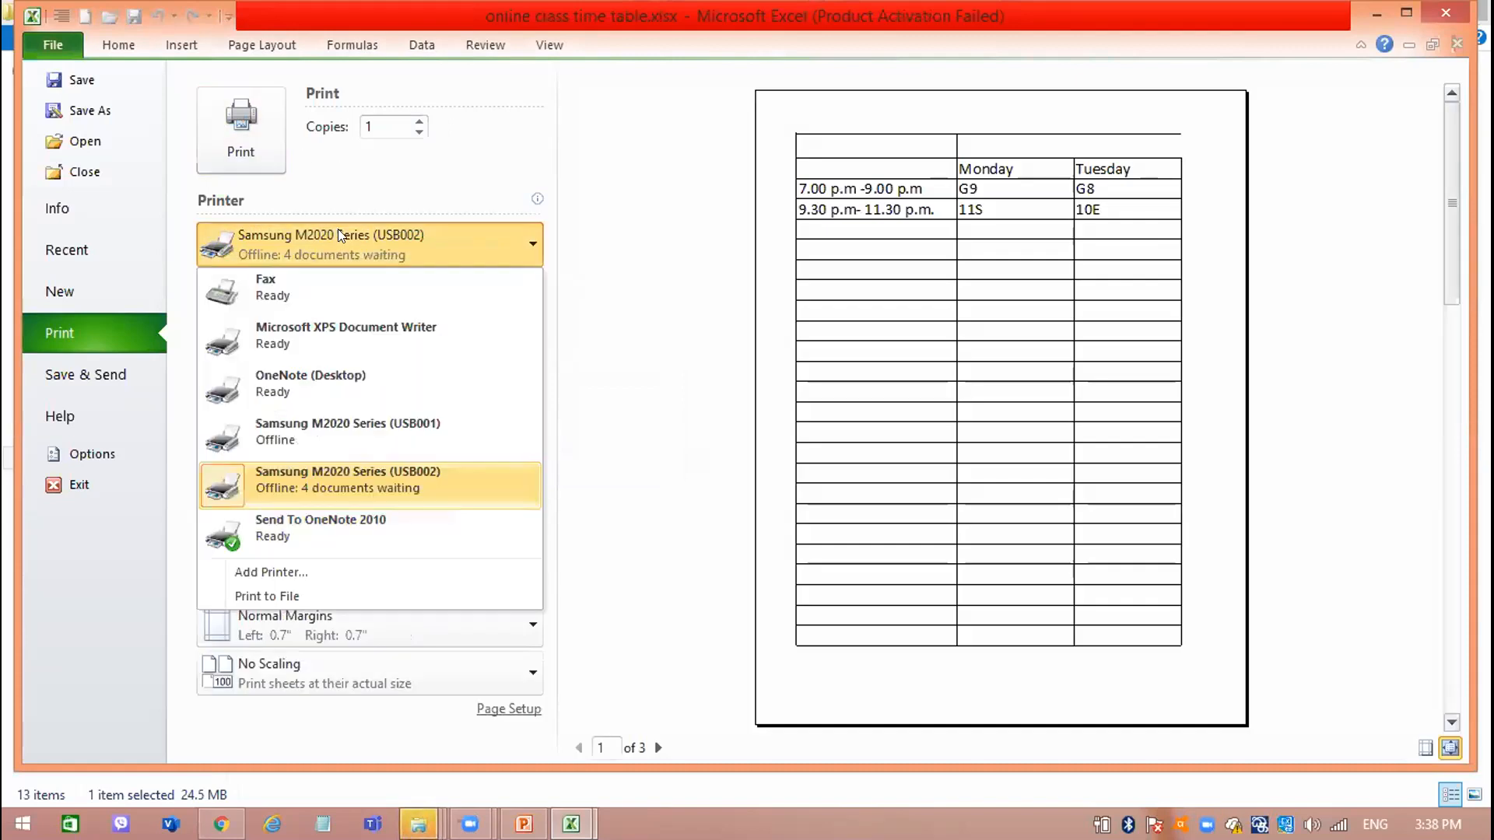
left_click(327, 434)
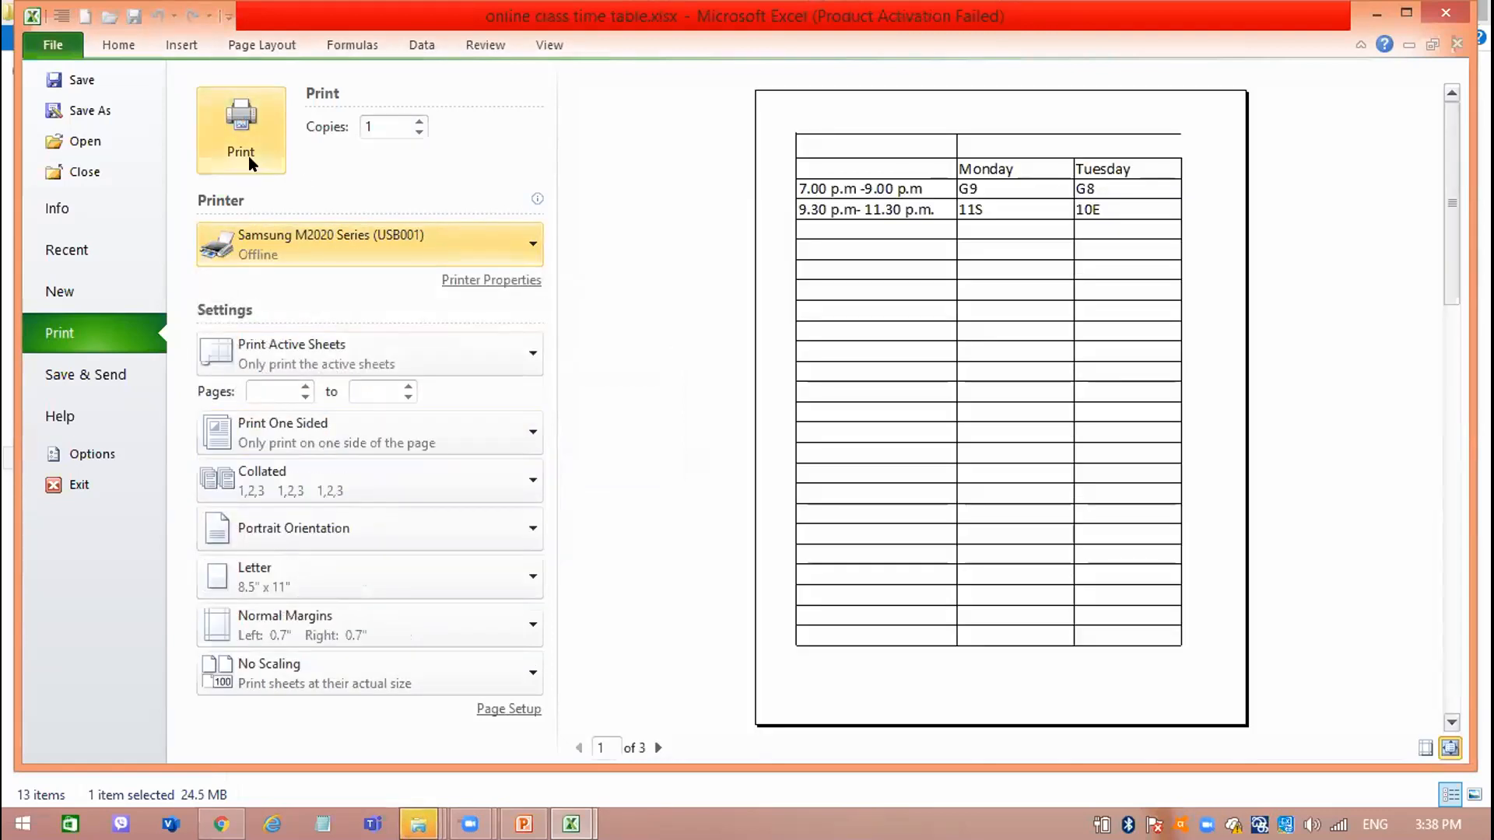
left_click(1447, 13)
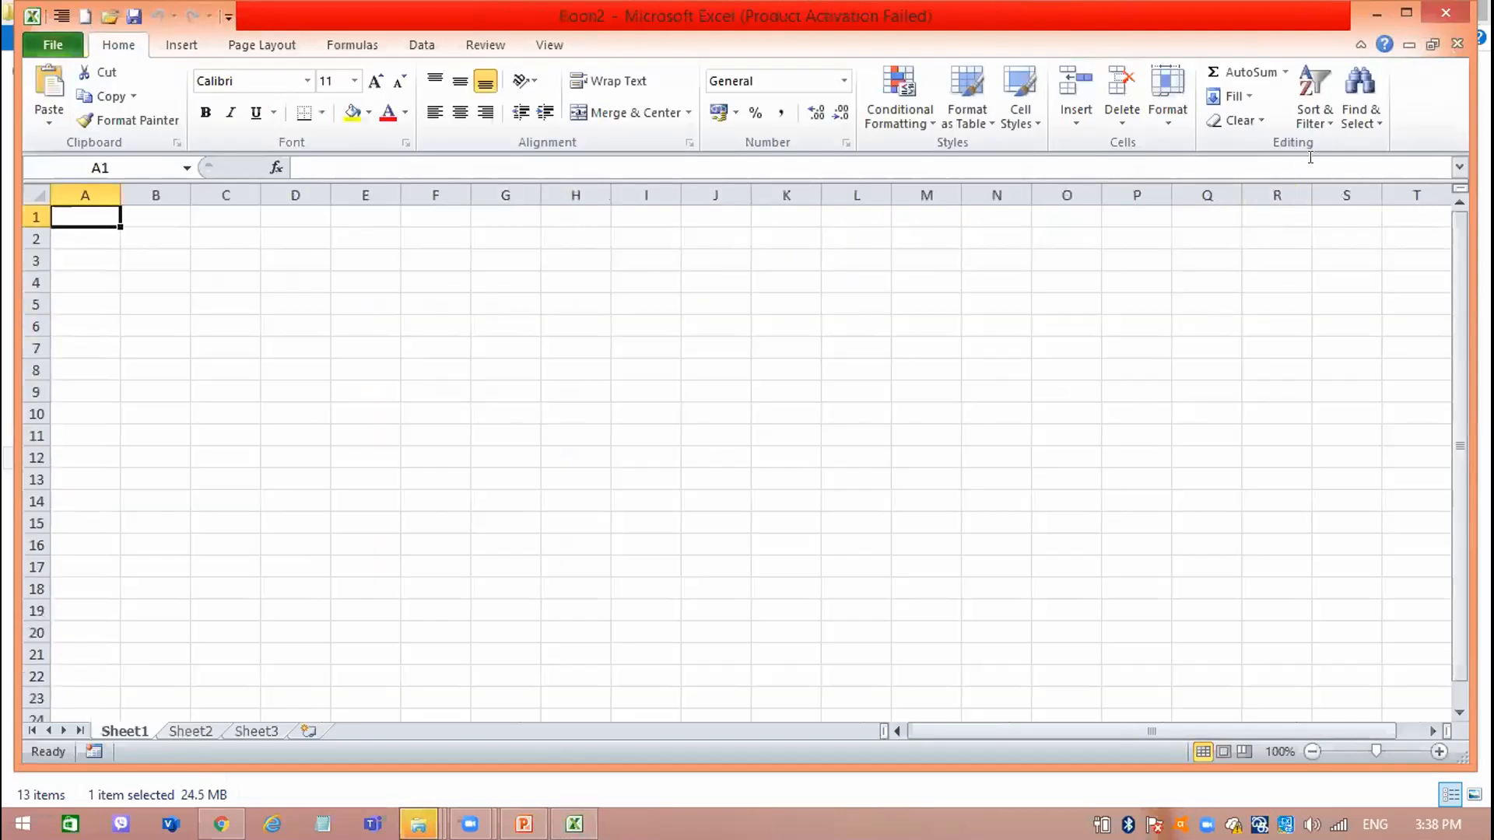
Switch to rbook.pdf in Chrome and examine the Undo, Redo, Copy, Cut, Paste and Spelling tools chart on page 23.
left_click(221, 824)
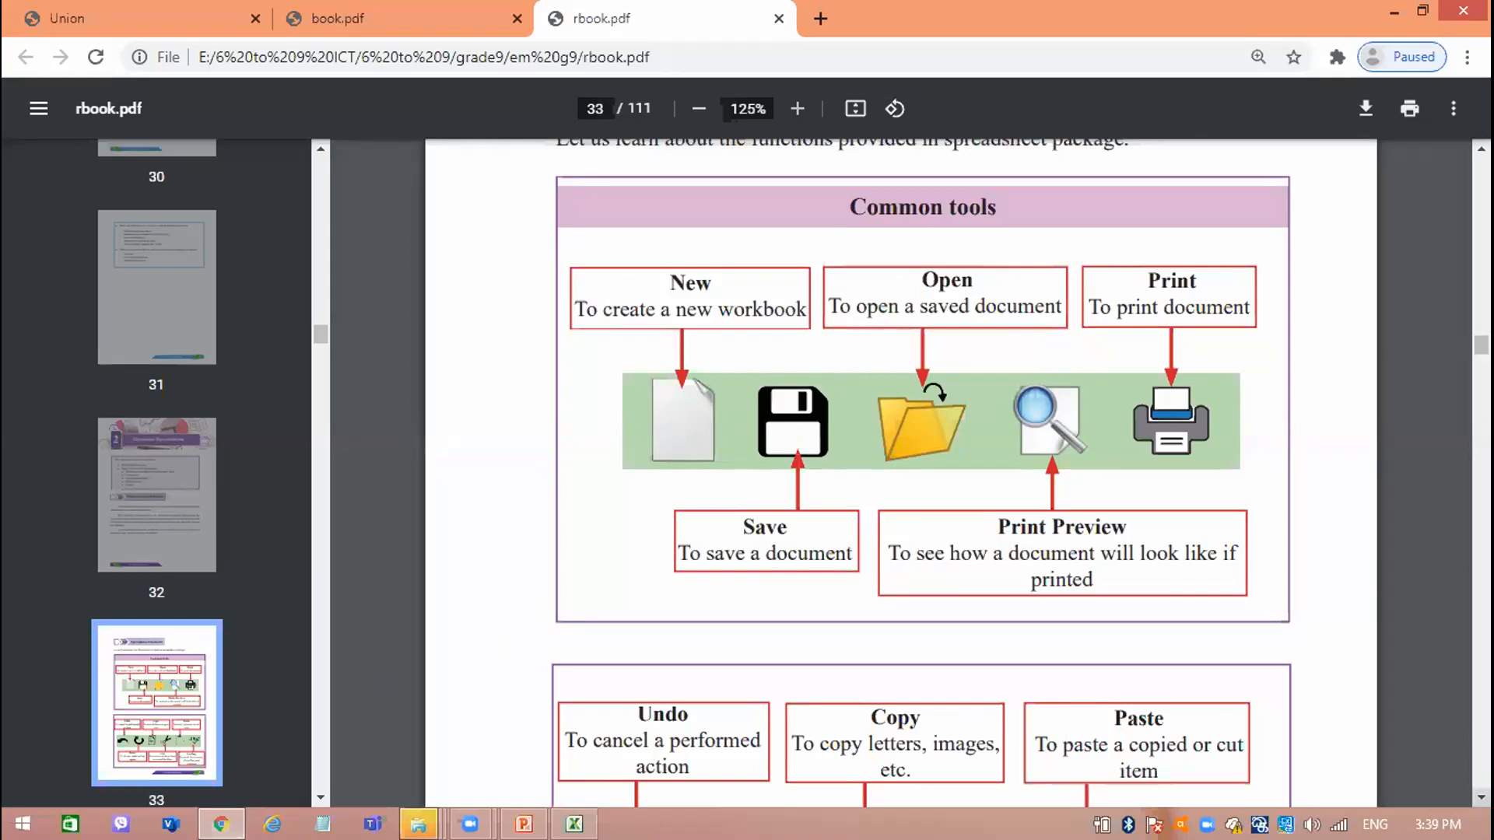
scroll(922, 475, "down", 5)
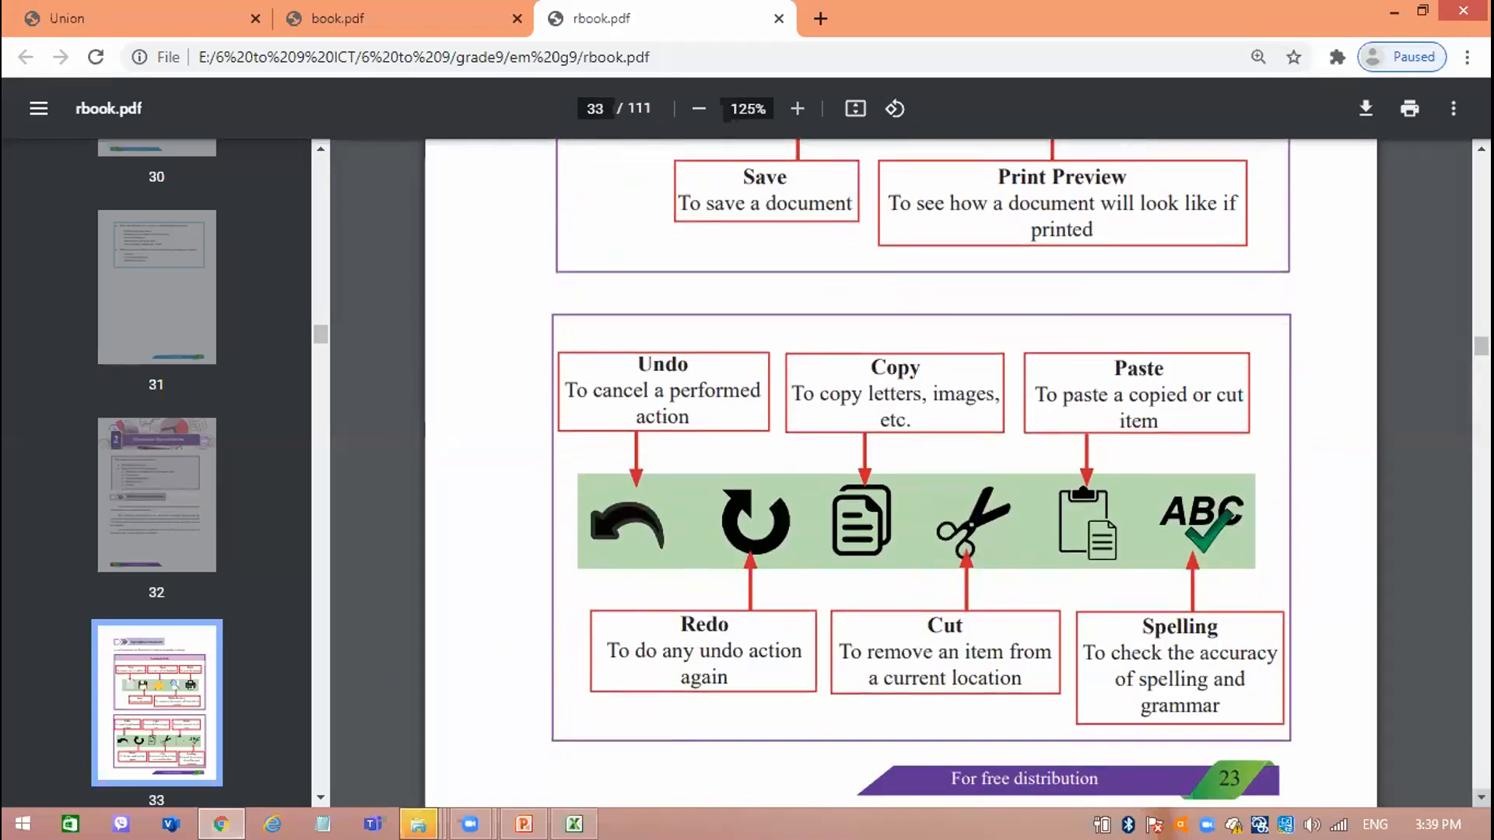
scroll(683, 449, "down", 2)
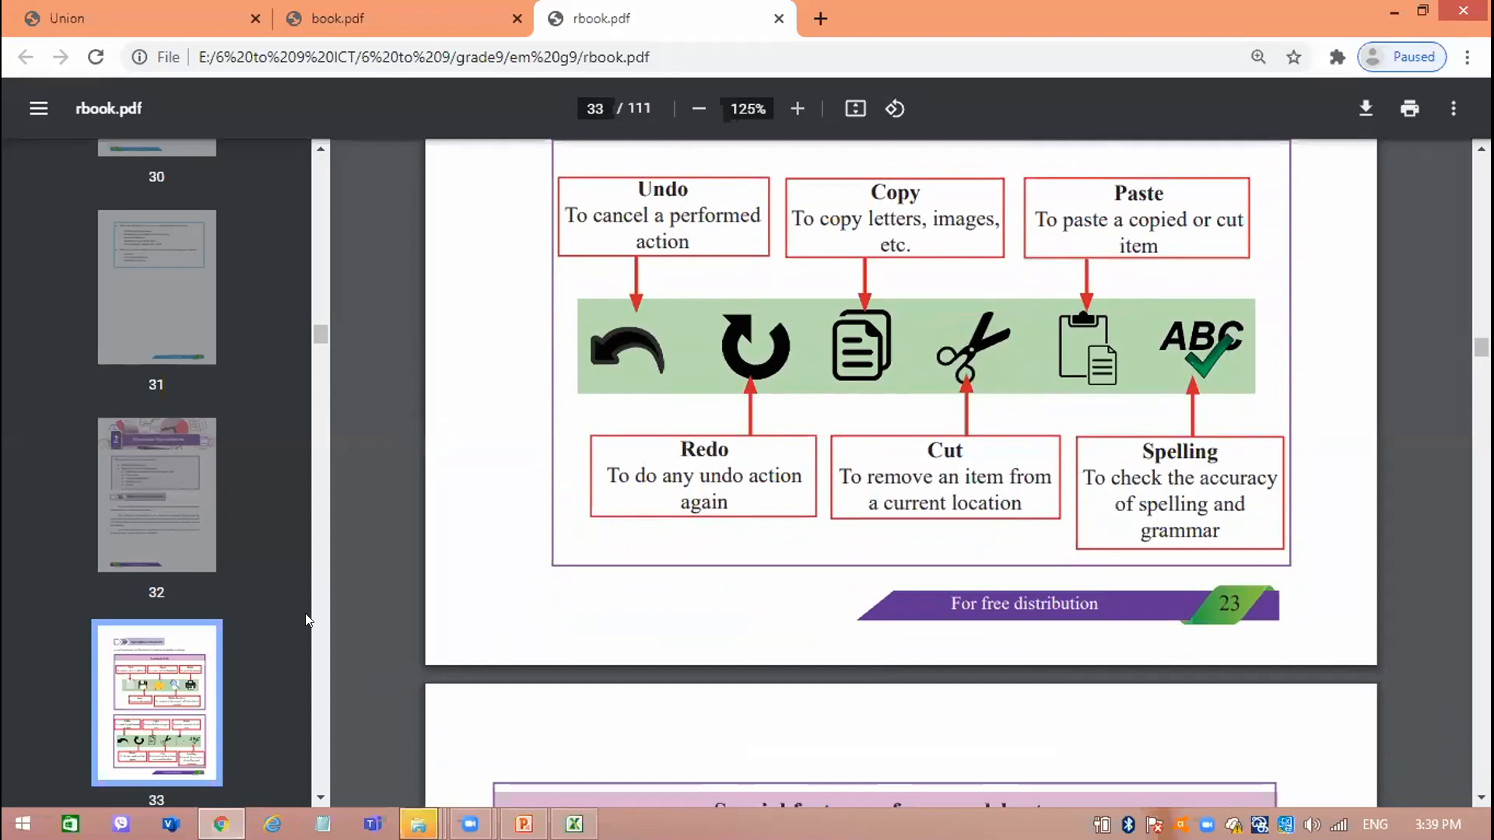
Switch to the blank workbook in Excel and enter COMPUTER in cell G5.
left_click(574, 824)
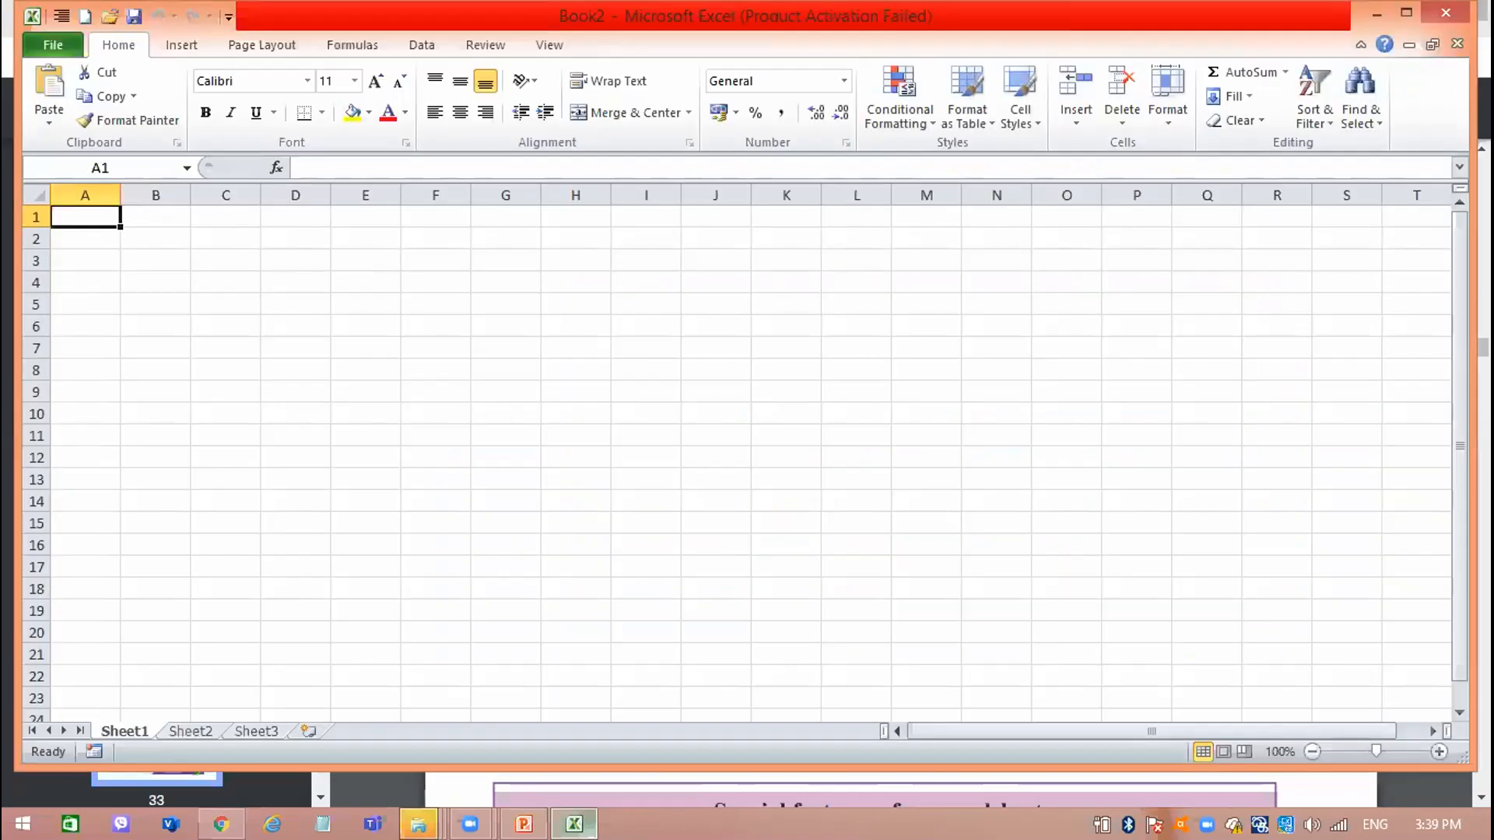
left_click(777, 287)
left_click(292, 296)
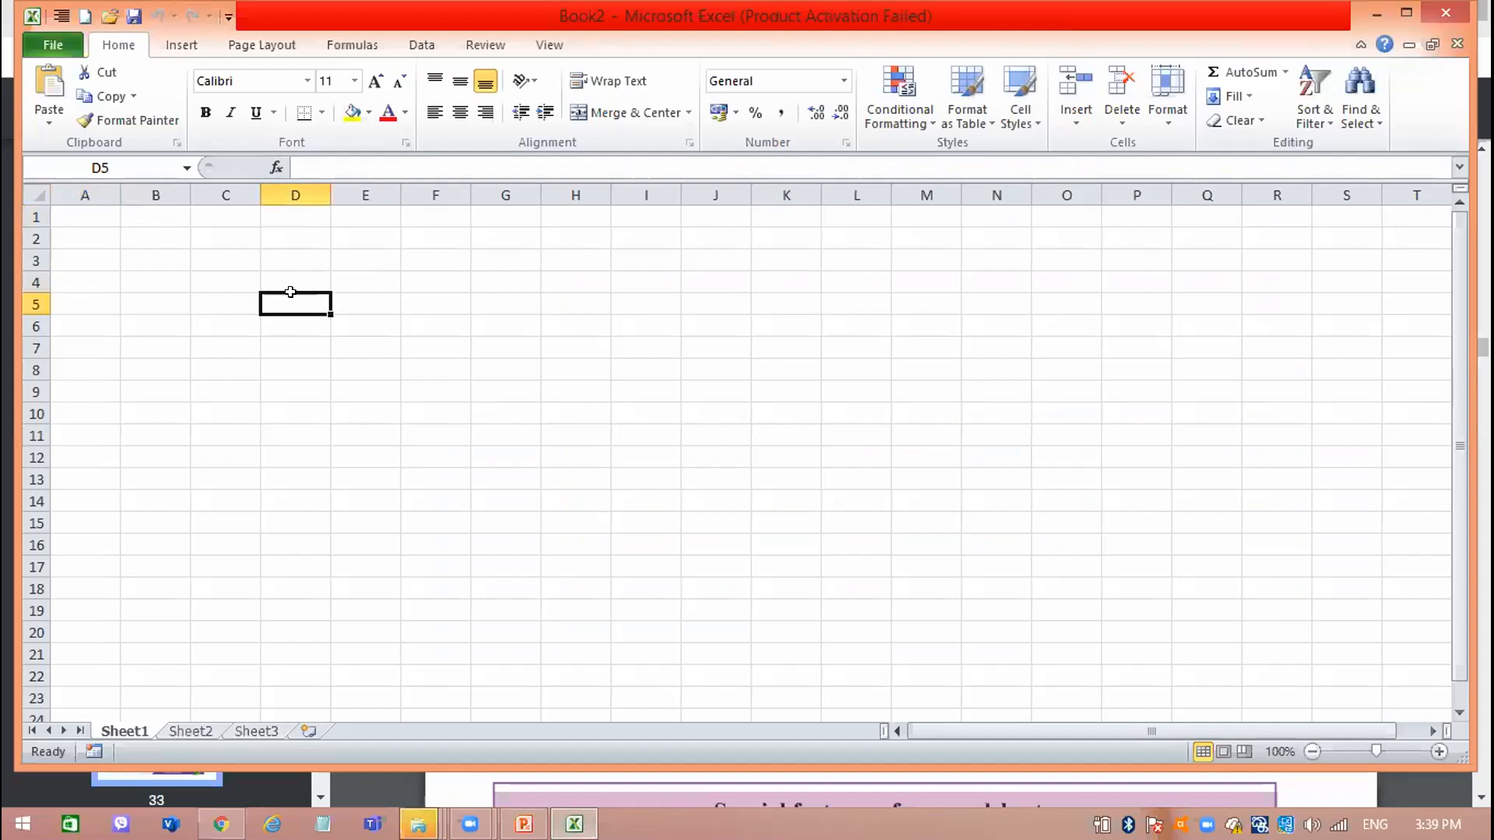
left_click(467, 304)
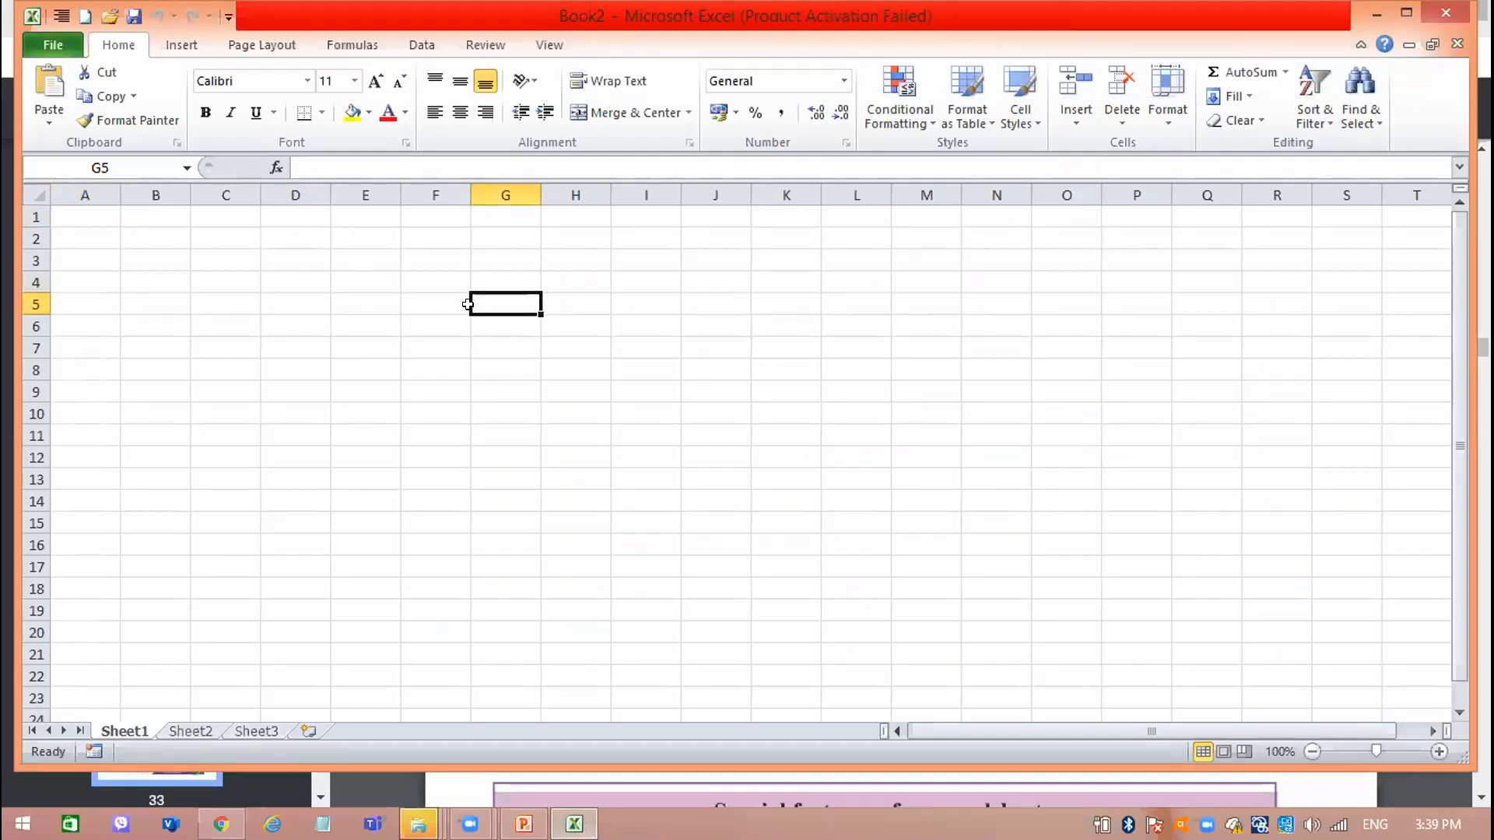
type("COMPUTER")
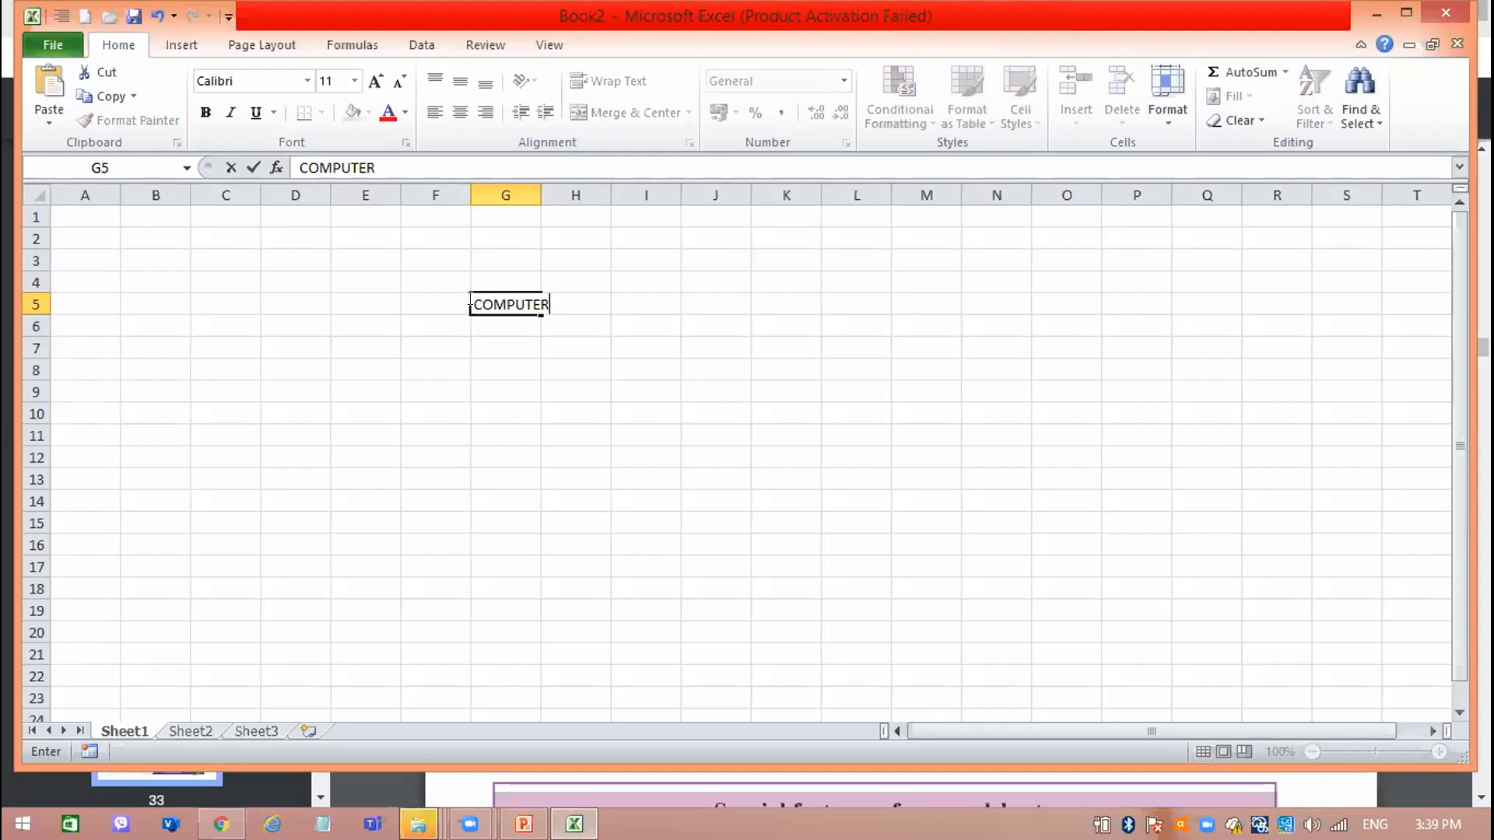
key("Return")
Increase the font size of cell G5 to 28 and widen column G to fit the word COMPUTER.
left_click(469, 303)
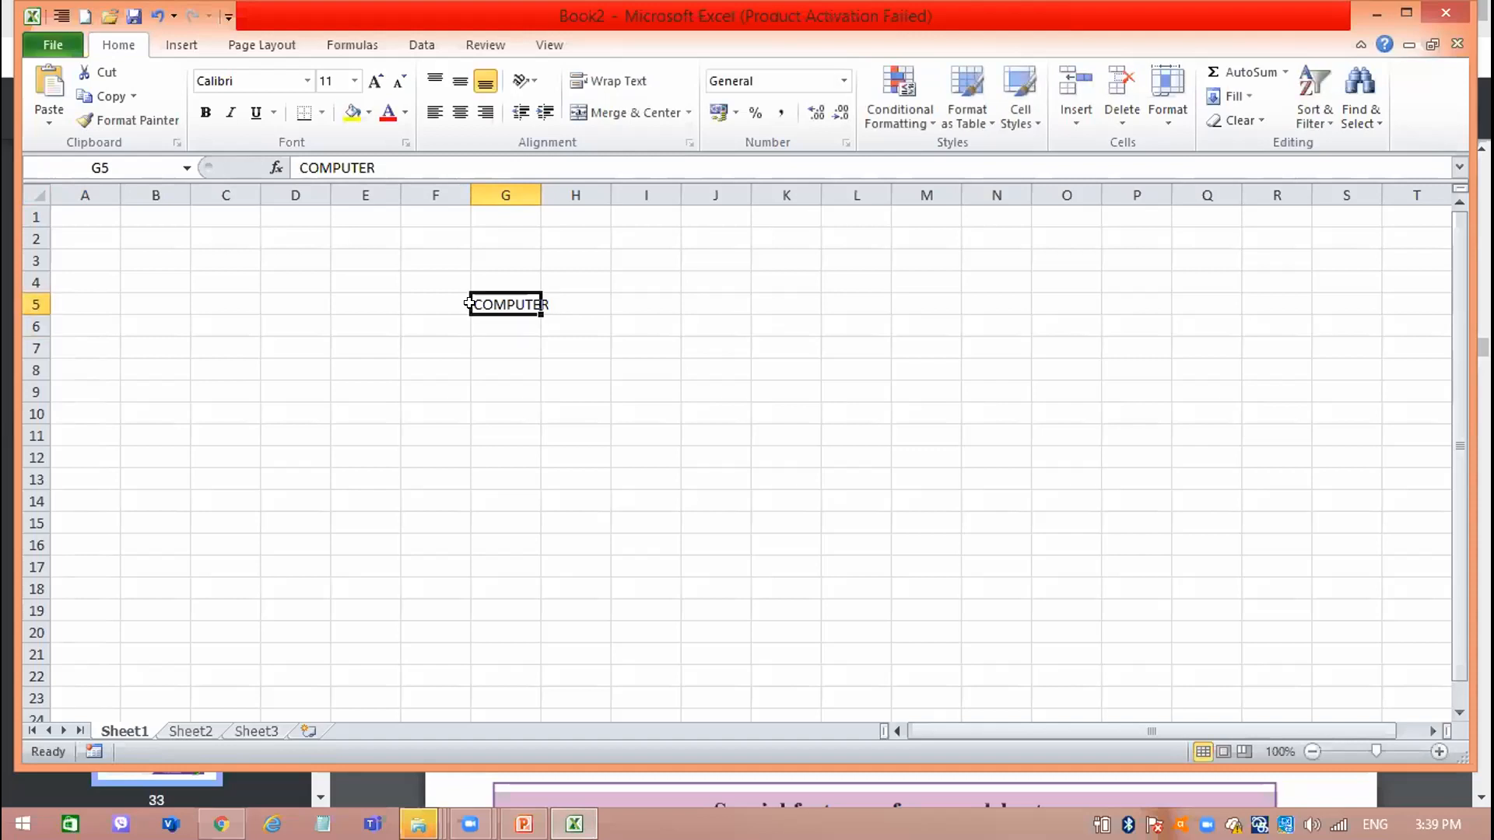
left_click(368, 79)
left_click(367, 79)
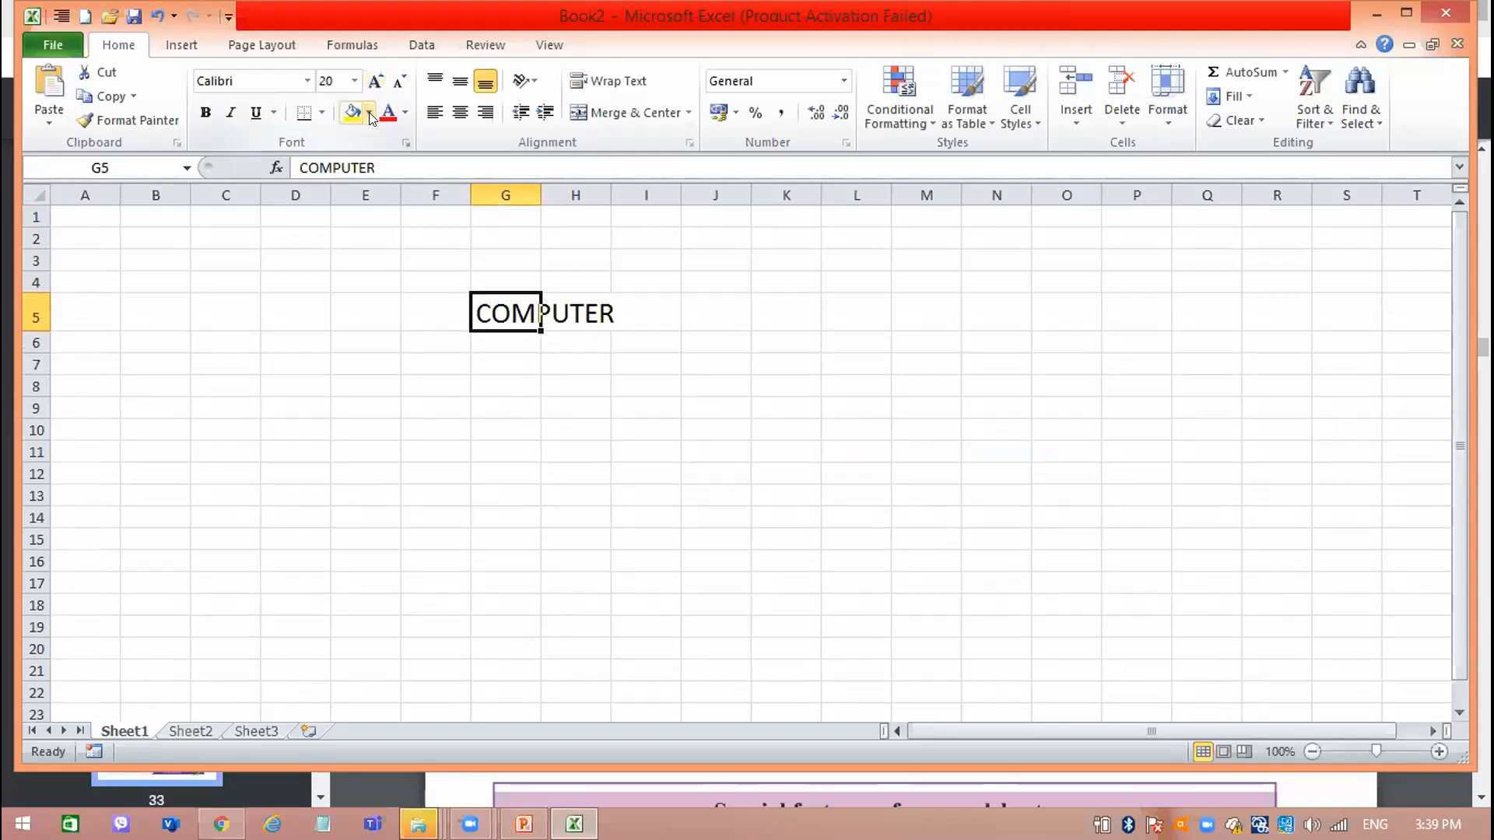
left_click(369, 112)
left_click(375, 81)
left_click(376, 81)
left_click(376, 81)
left_click(376, 81)
left_click_drag(540, 194, 691, 219)
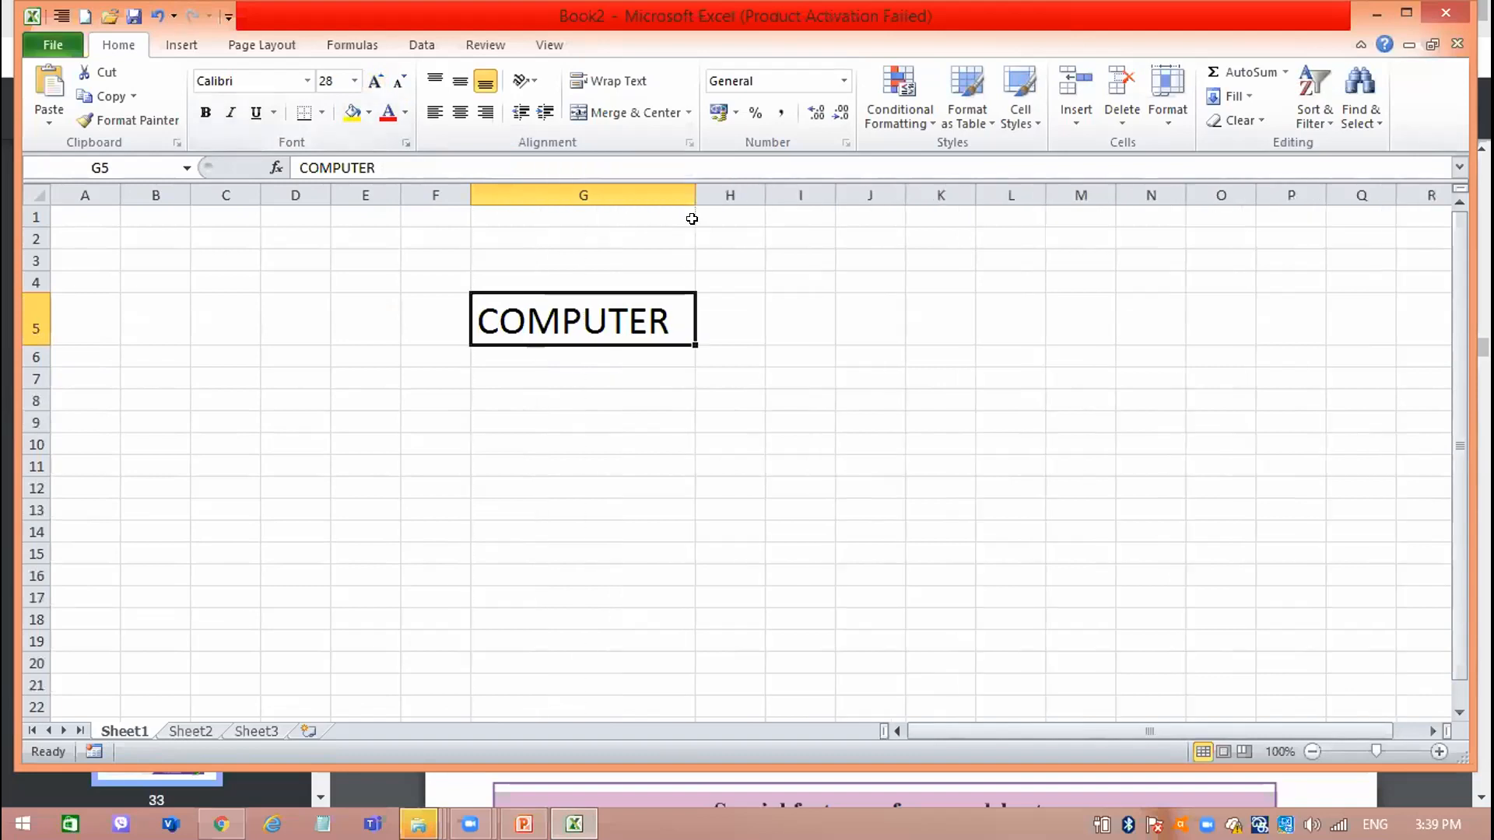
Color the text in cell G5 red and undo the font color change.
left_click(388, 112)
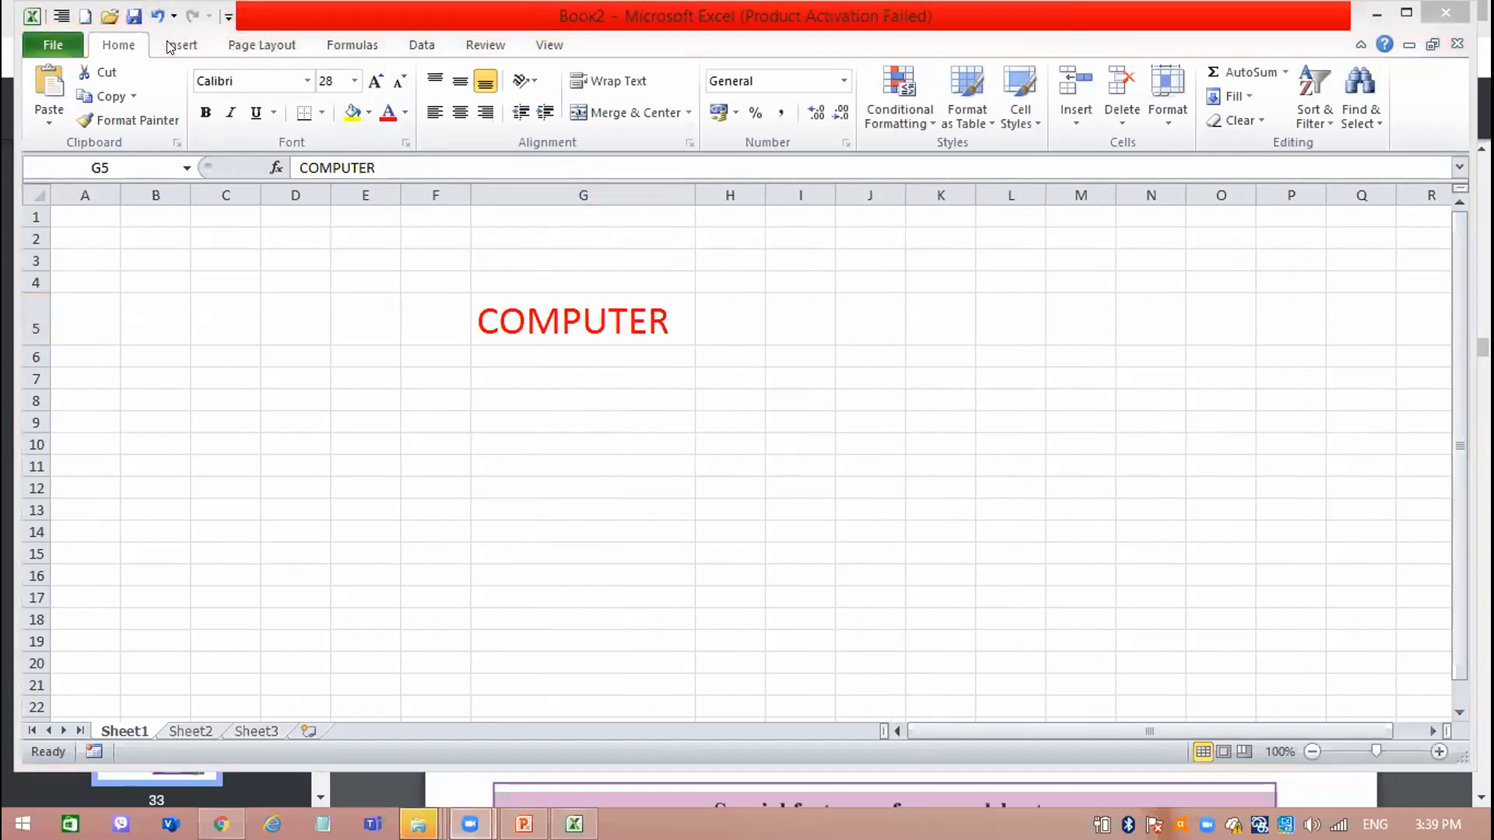
key("ctrl+z")
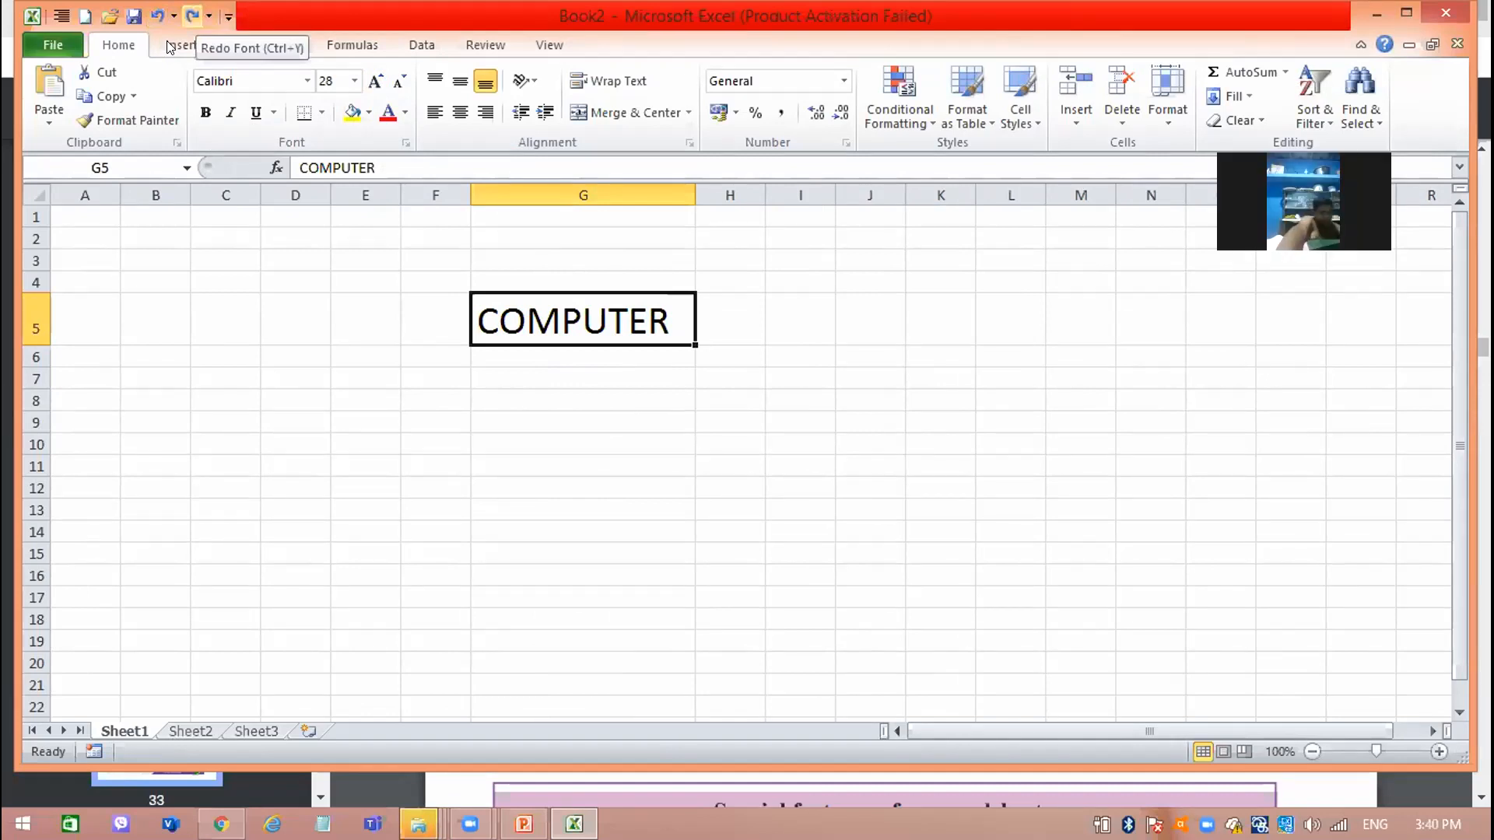
Redo the red font color of cell G5 and undo it again, three times in a row.
key("ctrl+y")
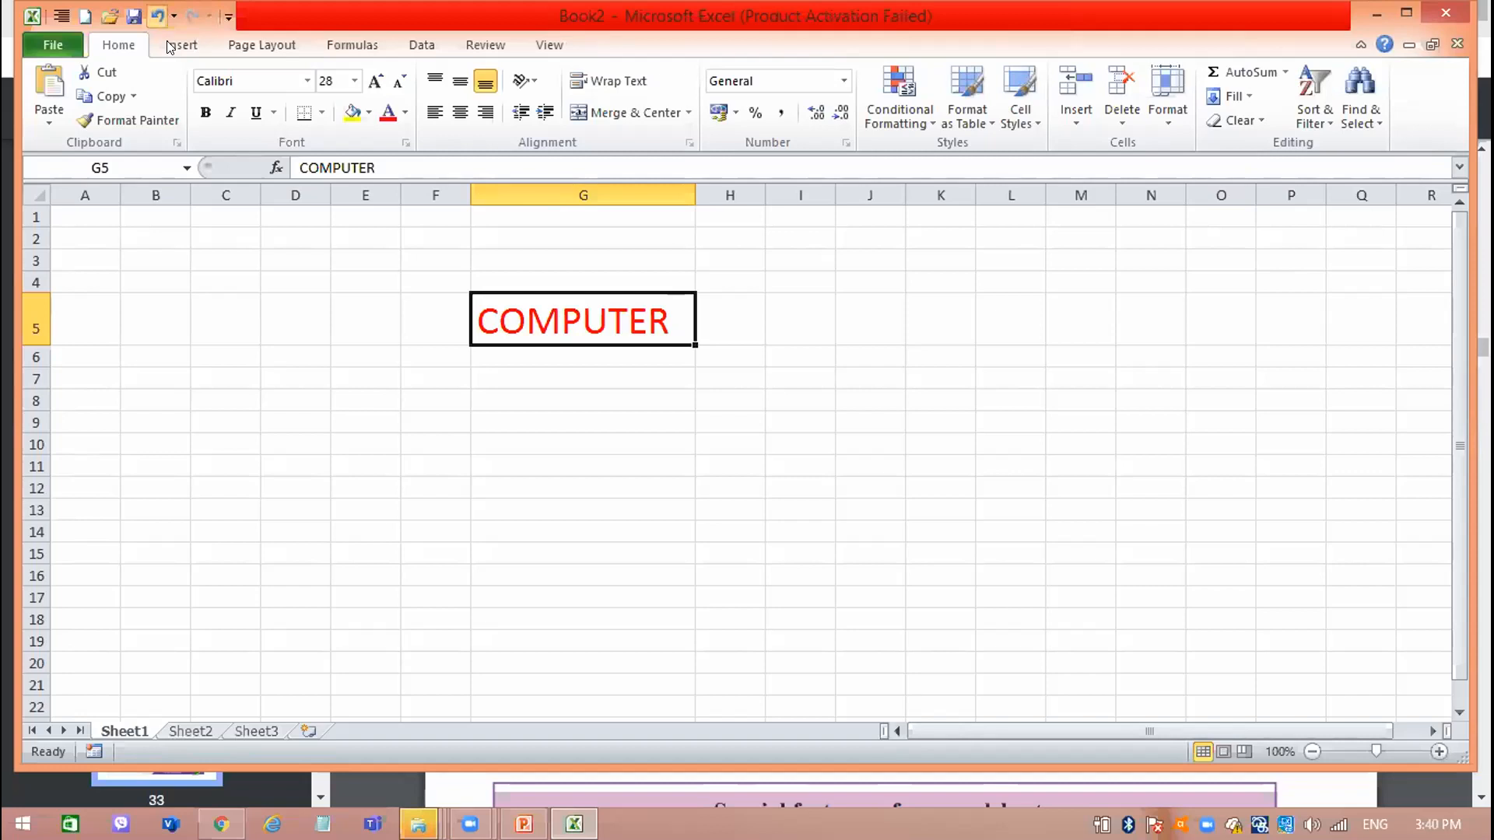
key("ctrl+z")
key("ctrl+y")
key("ctrl+z")
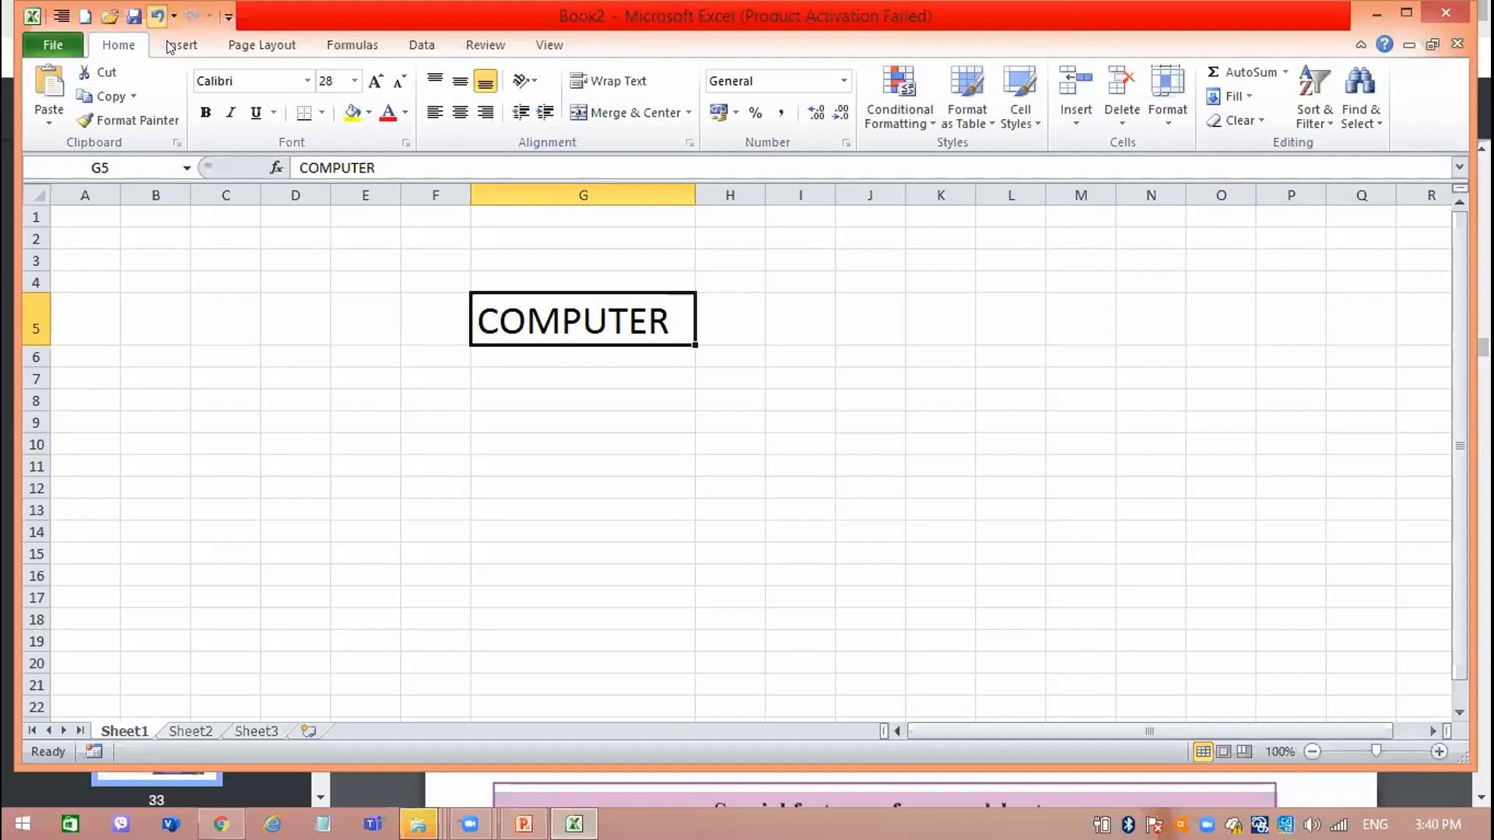
key("ctrl+y")
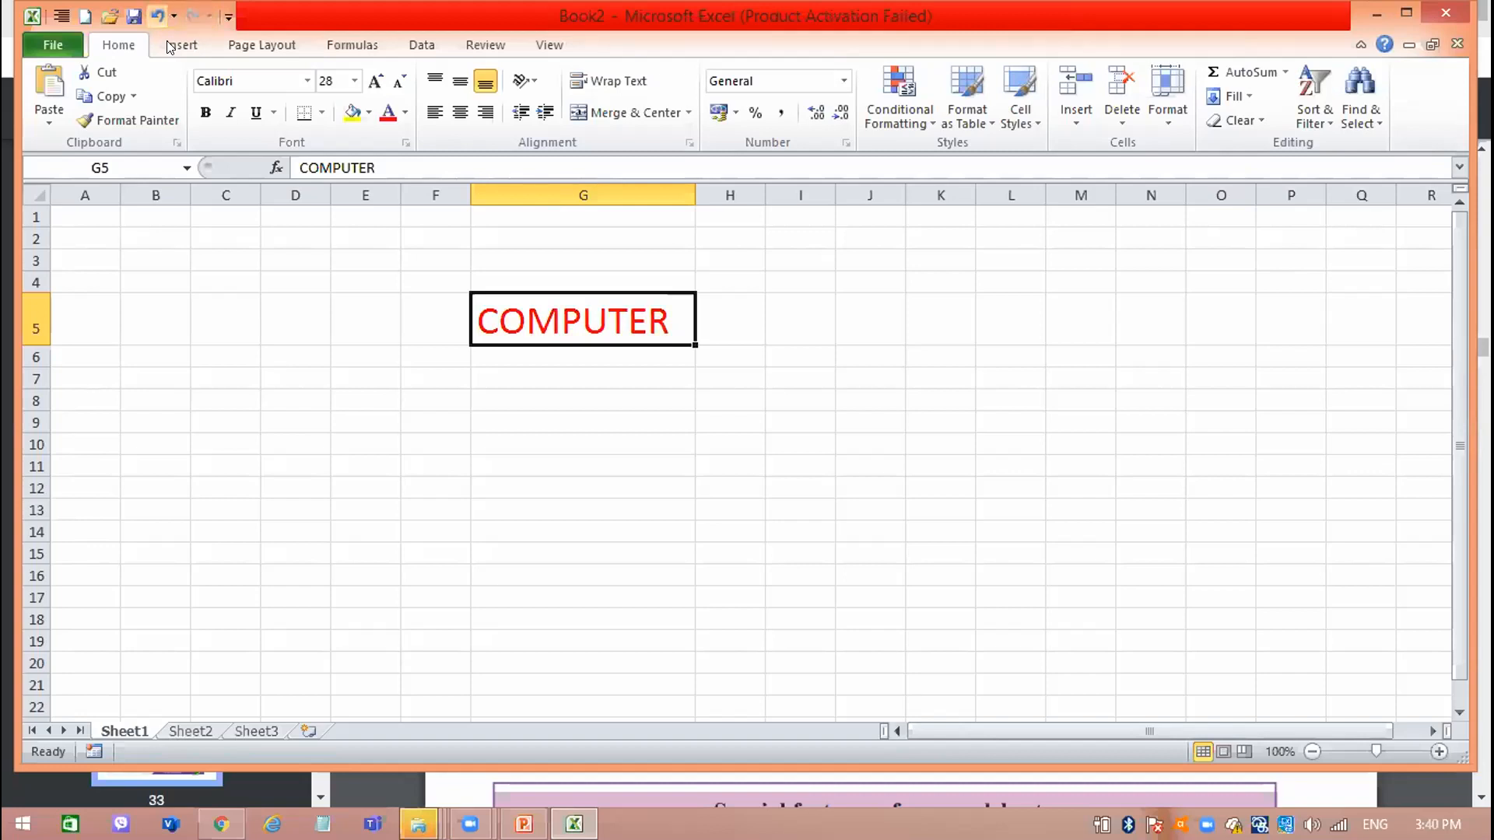
key("ctrl+z")
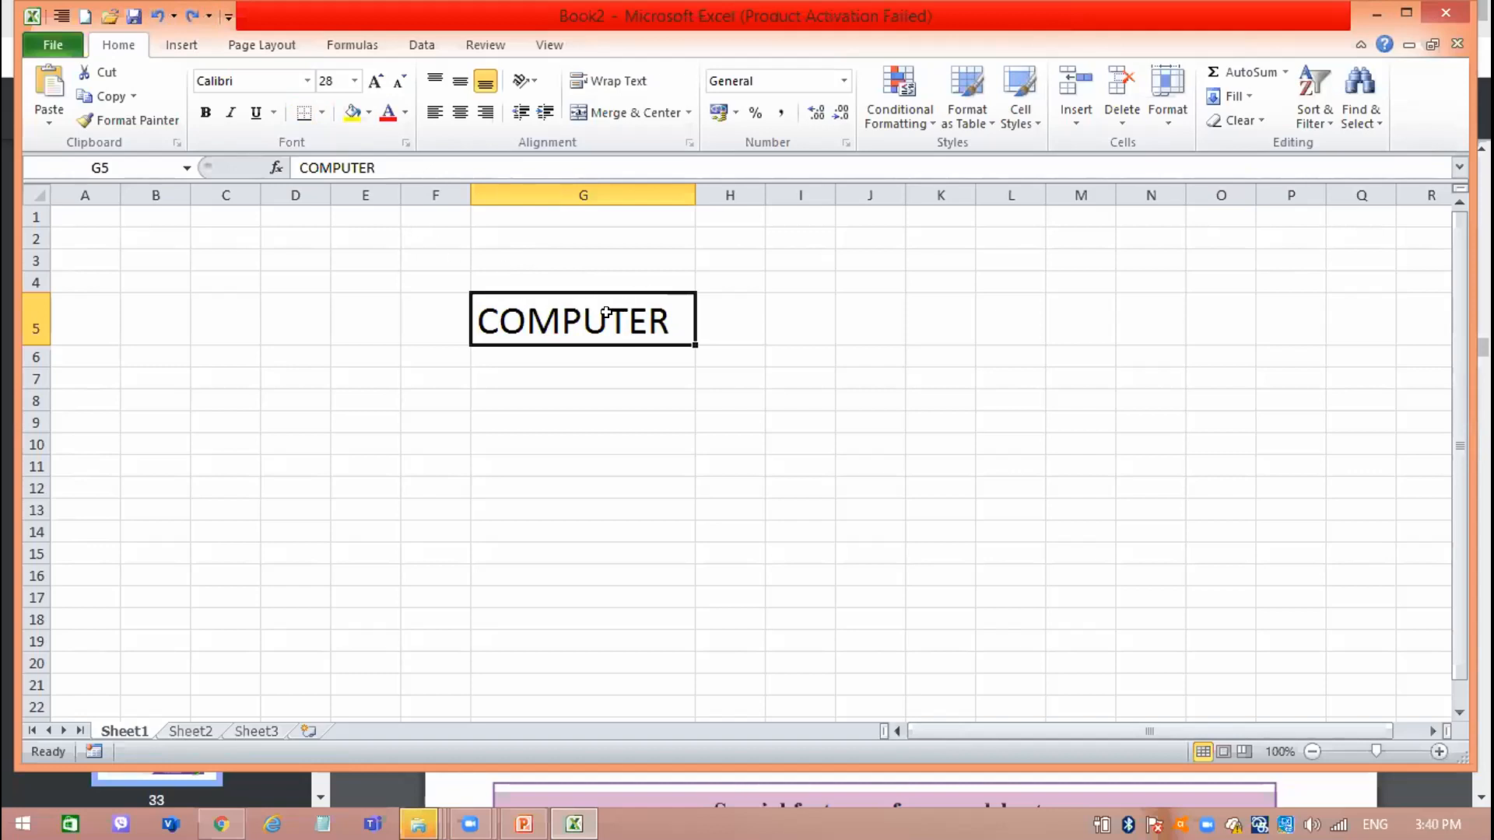
Cut COMPUTER from cell G5 and paste it into cell L9.
left_click(83, 75)
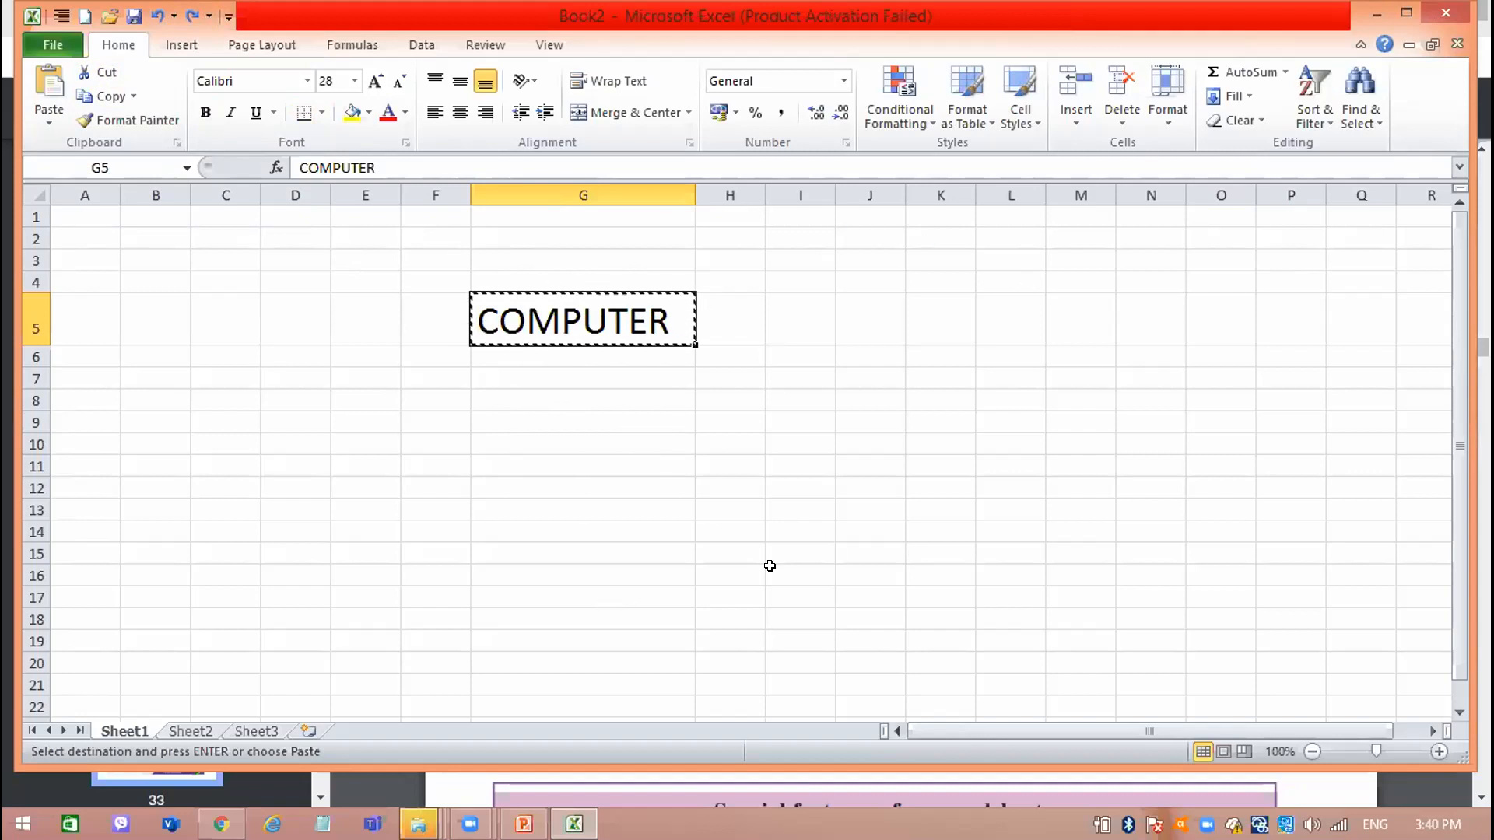
left_click(1021, 412)
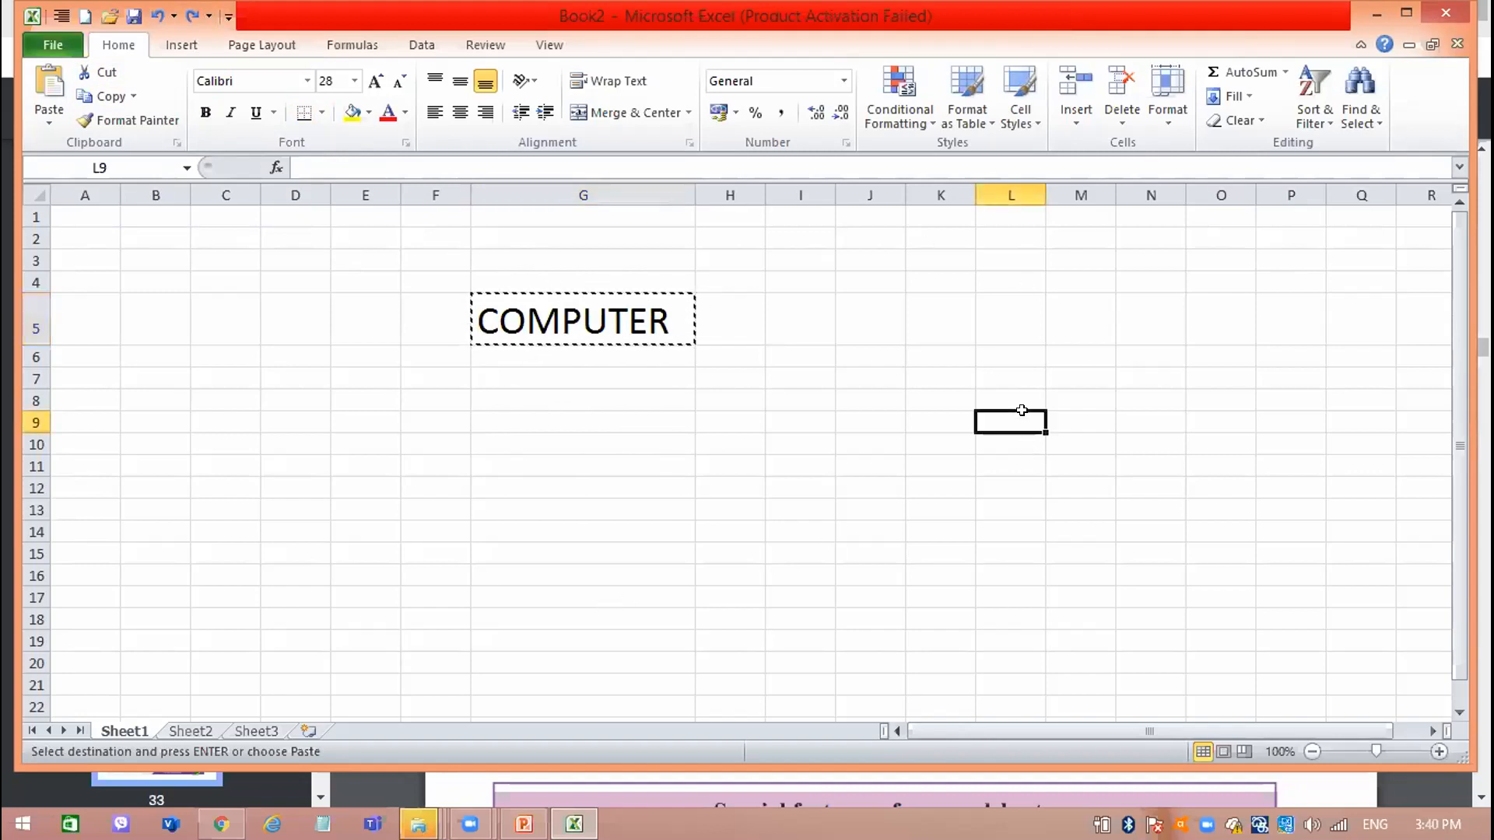
left_click(56, 84)
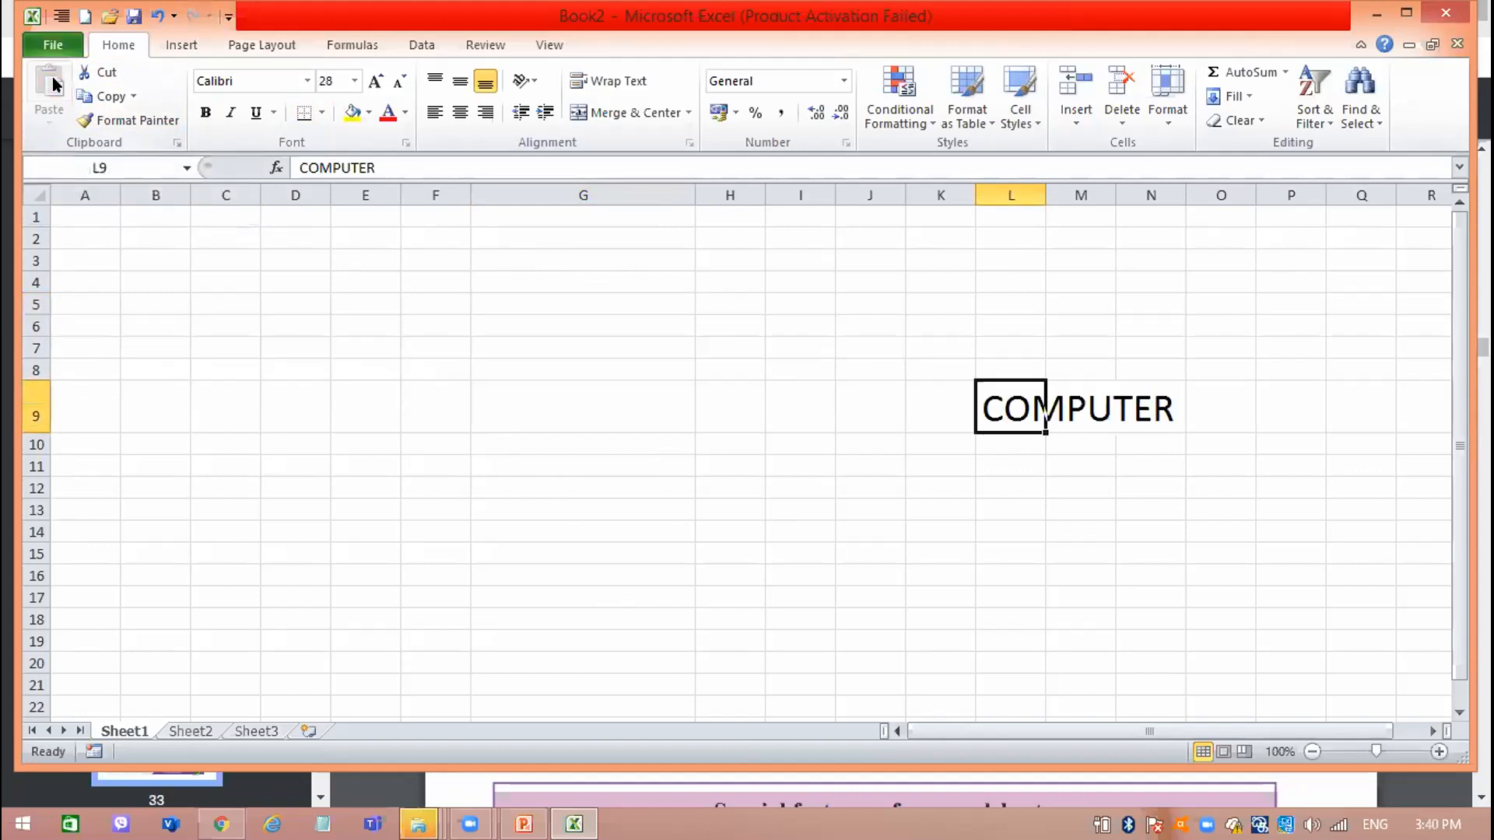
left_click(551, 394)
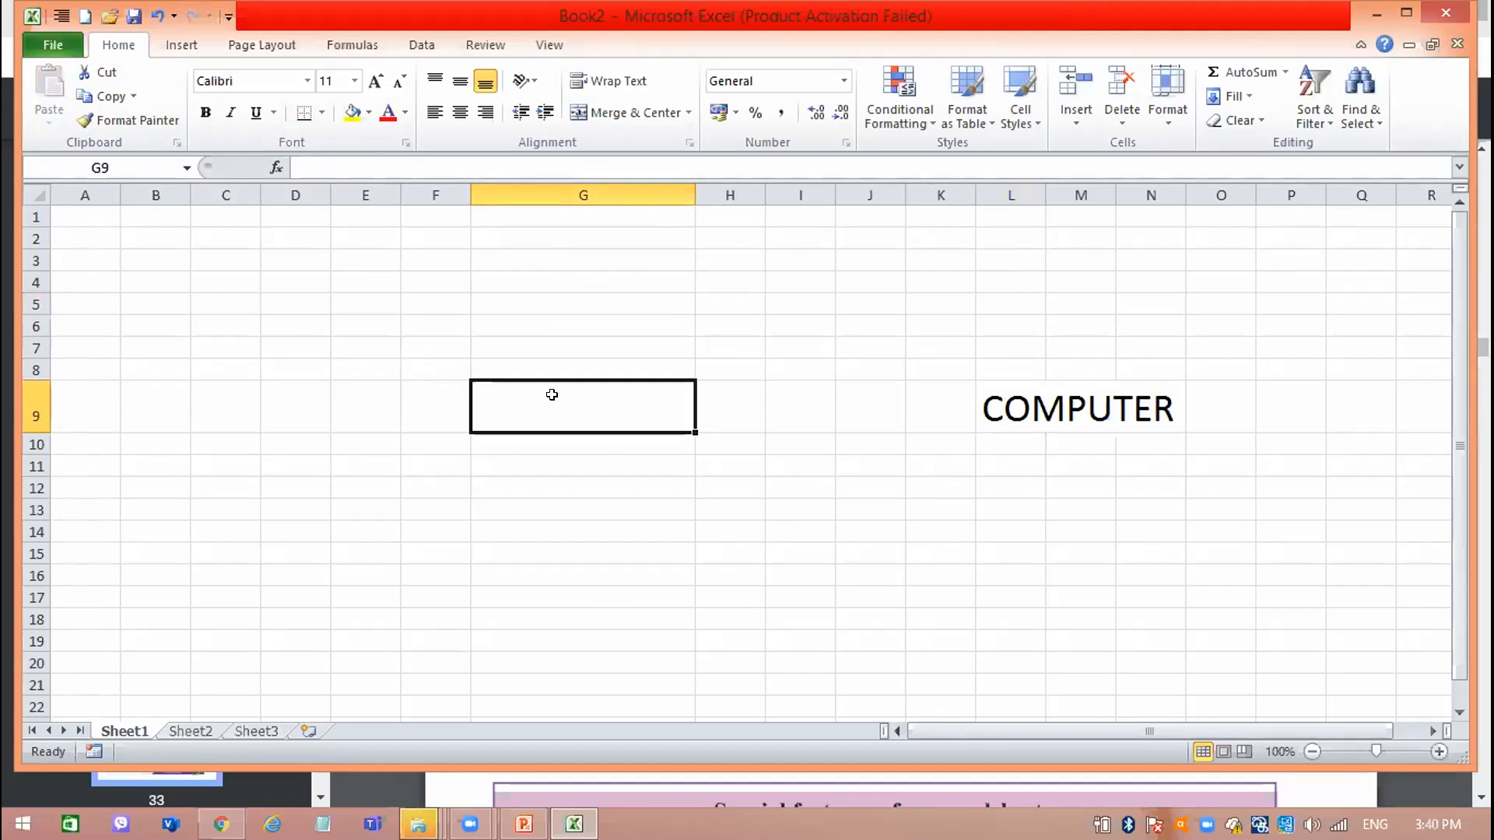
Cut COMPUTER from cell L9 and paste it into cell A5.
left_click(1005, 416)
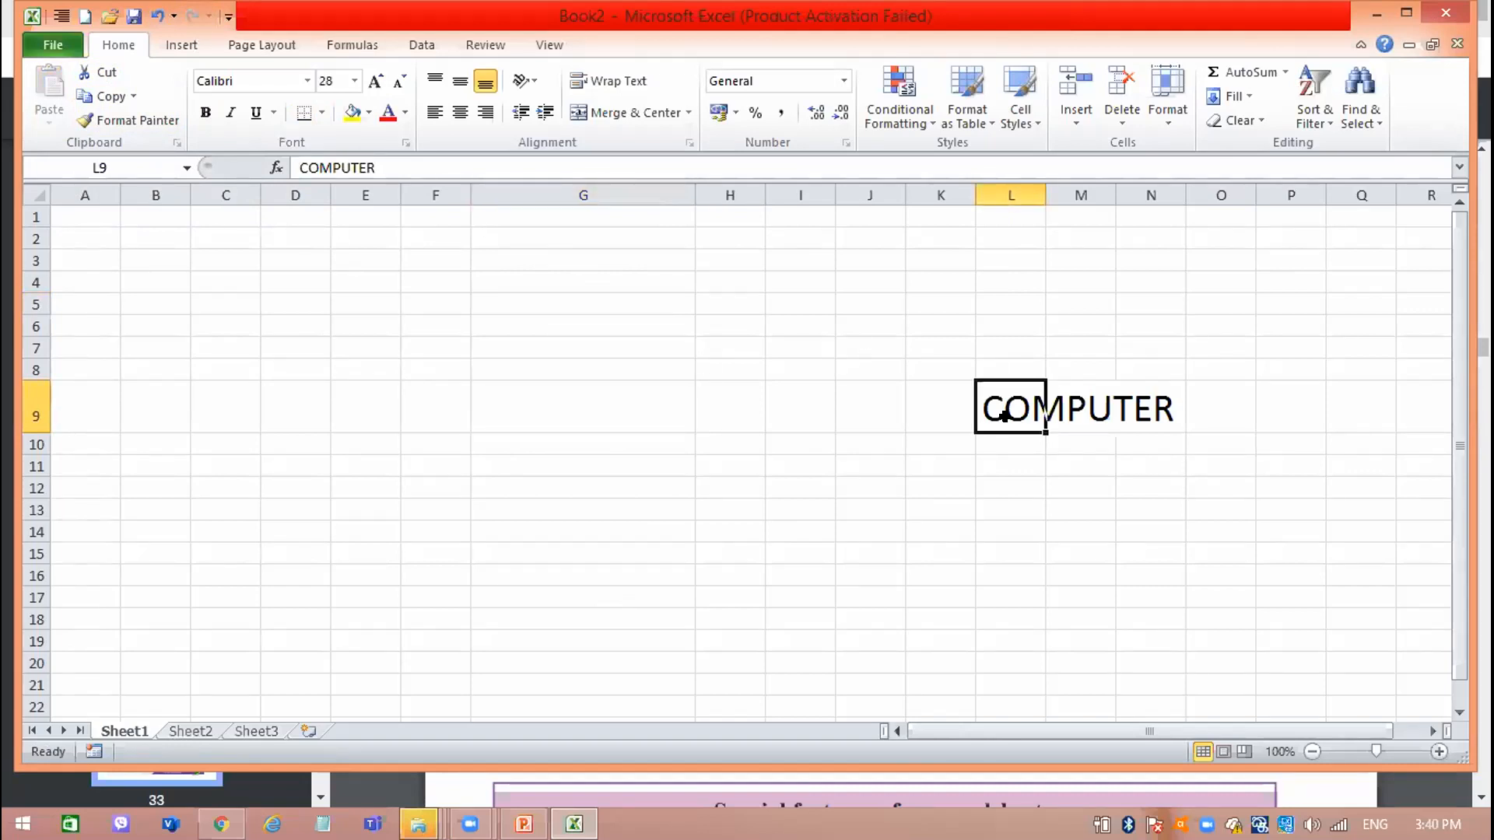
left_click(108, 70)
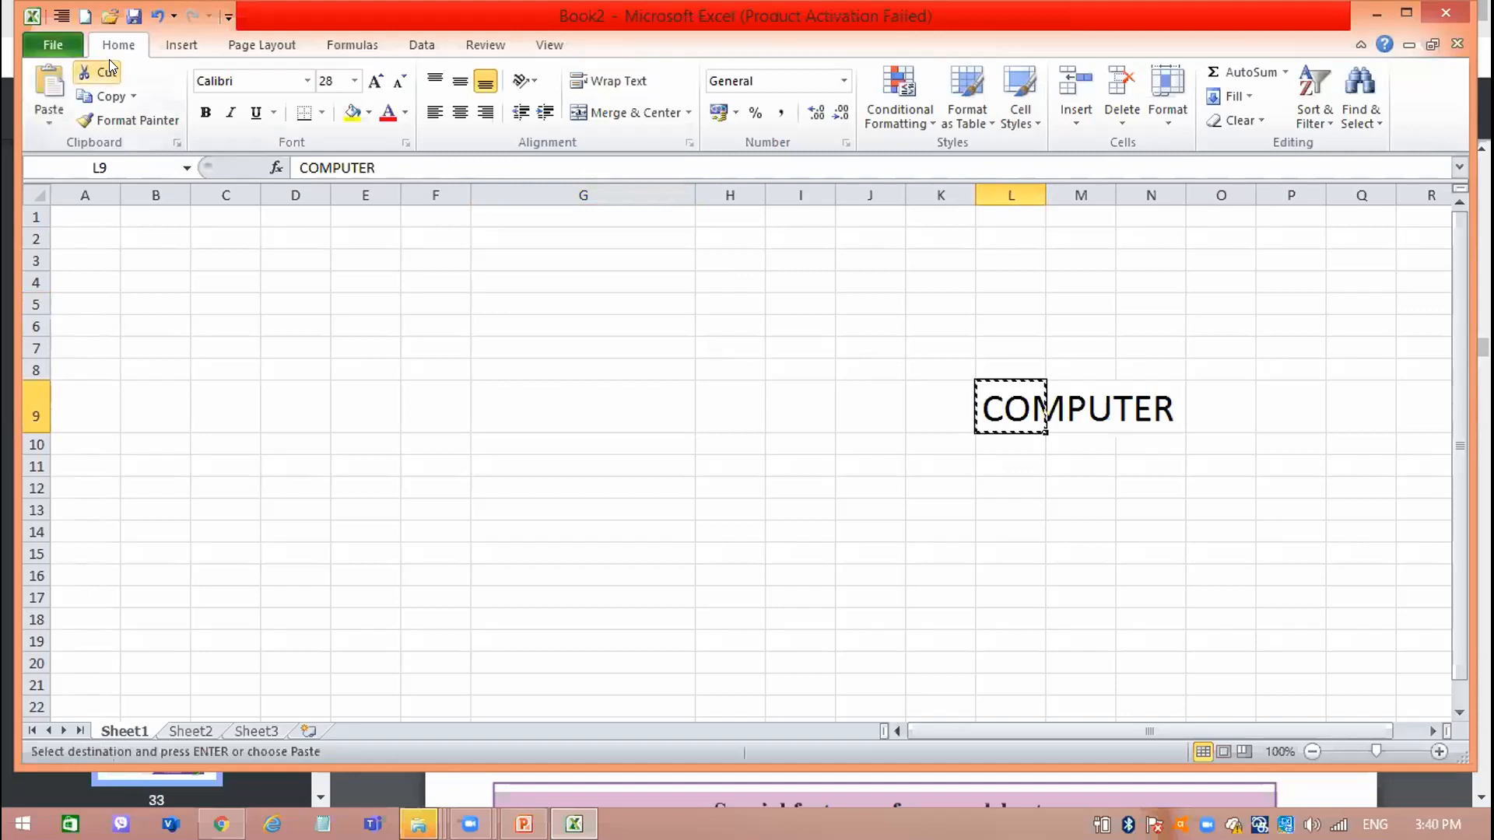
left_click(100, 297)
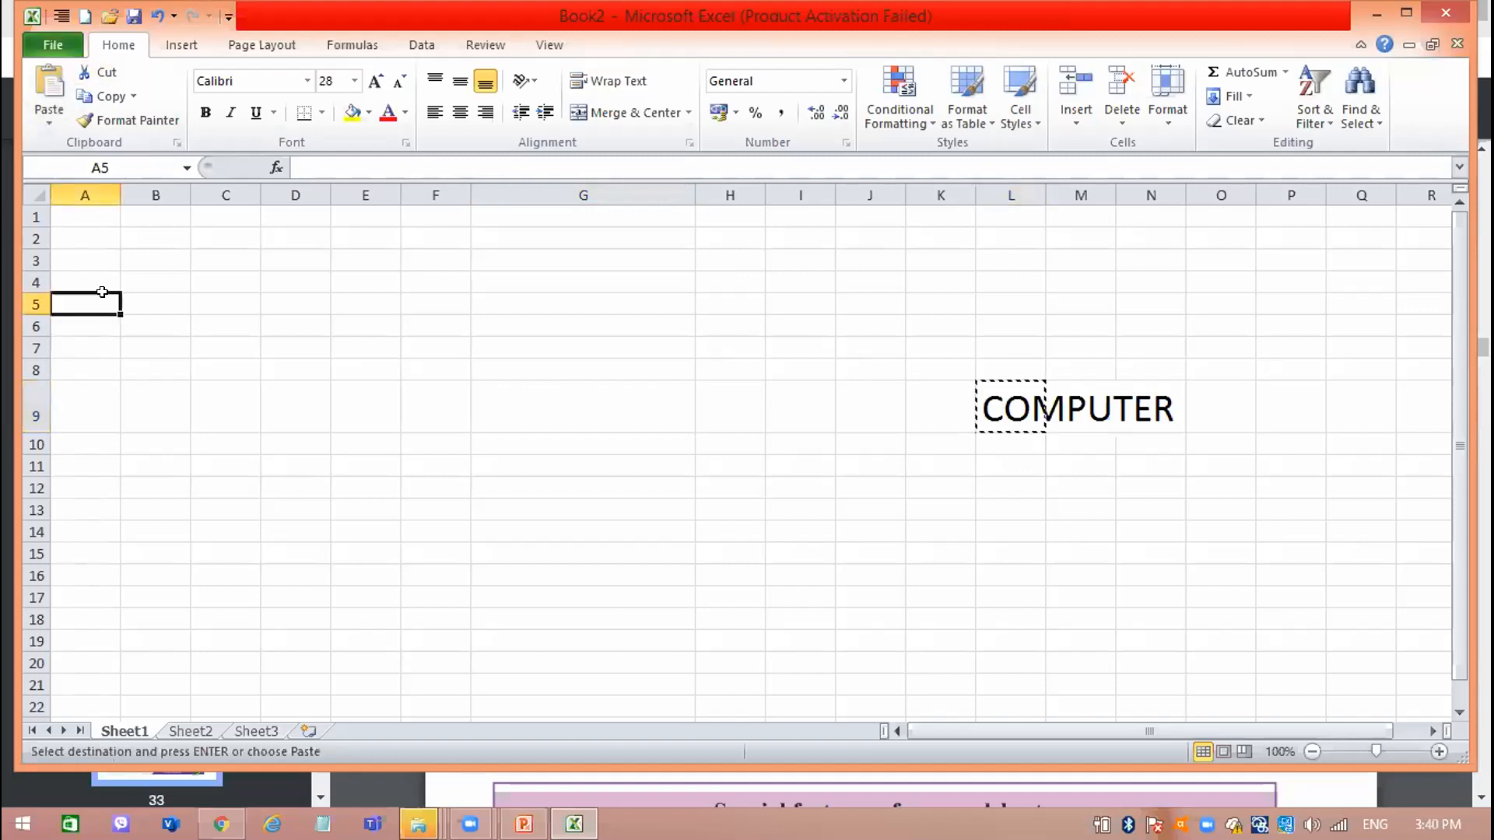
left_click(39, 80)
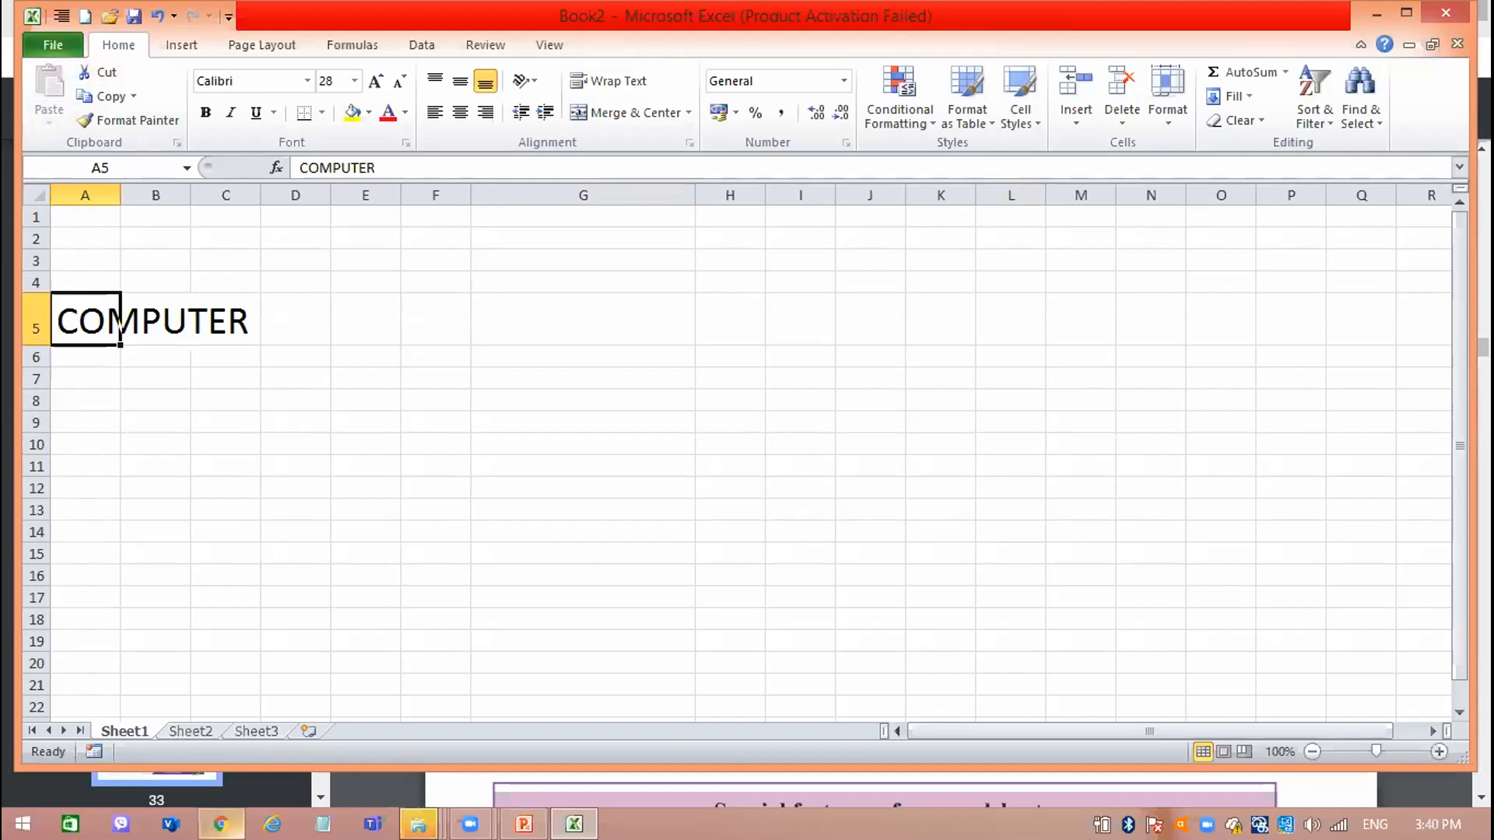
Switch to rbook.pdf in Chrome to check the Copy, Cut and Paste chart, and minimize the browser window.
left_click(221, 825)
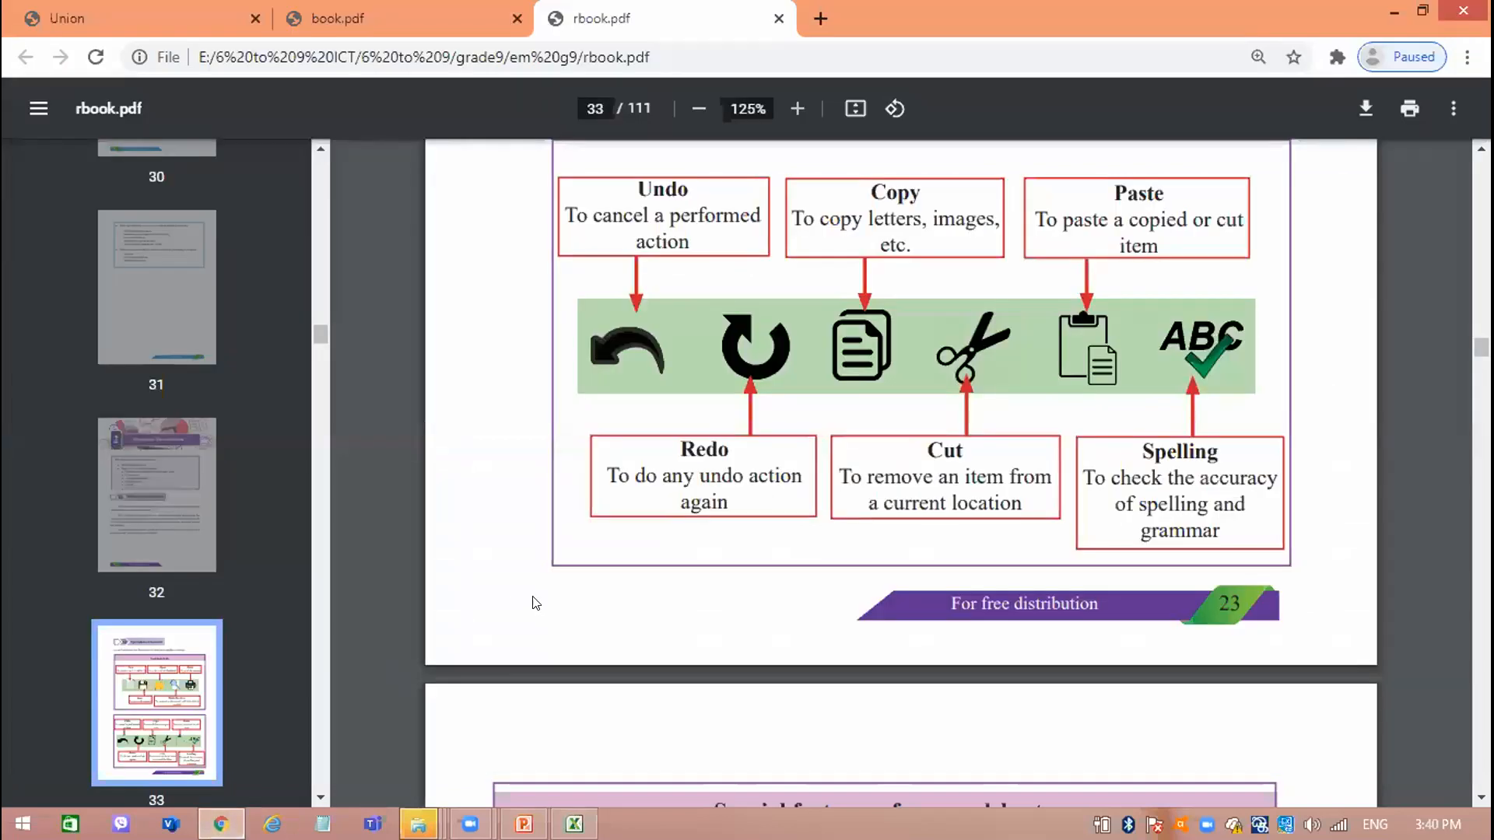
left_click(1390, 10)
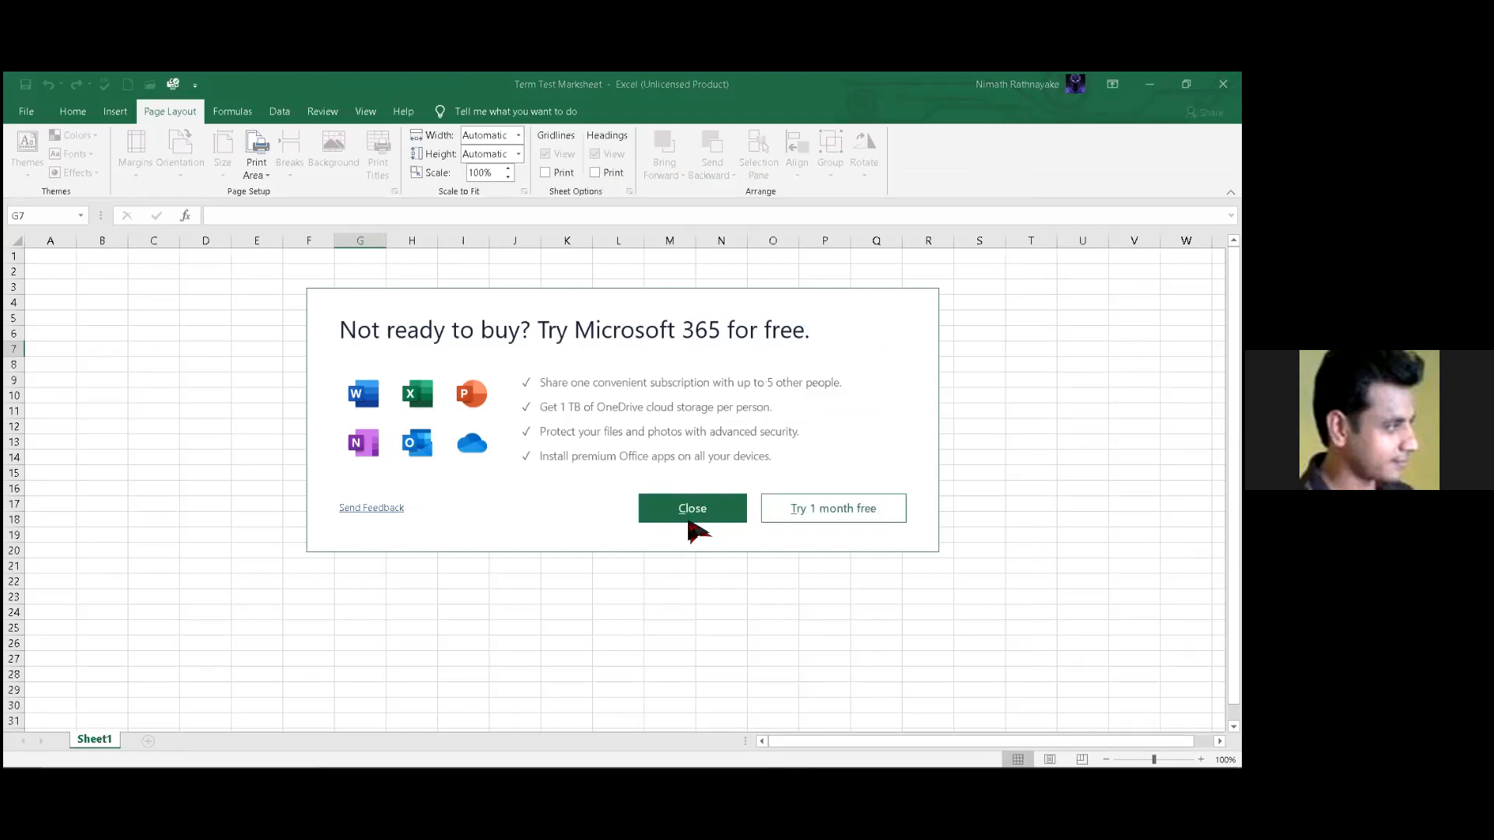
Dismiss the Microsoft 365 trial offer in the Term Test Marksheet workbook and select cell F10.
left_click(693, 515)
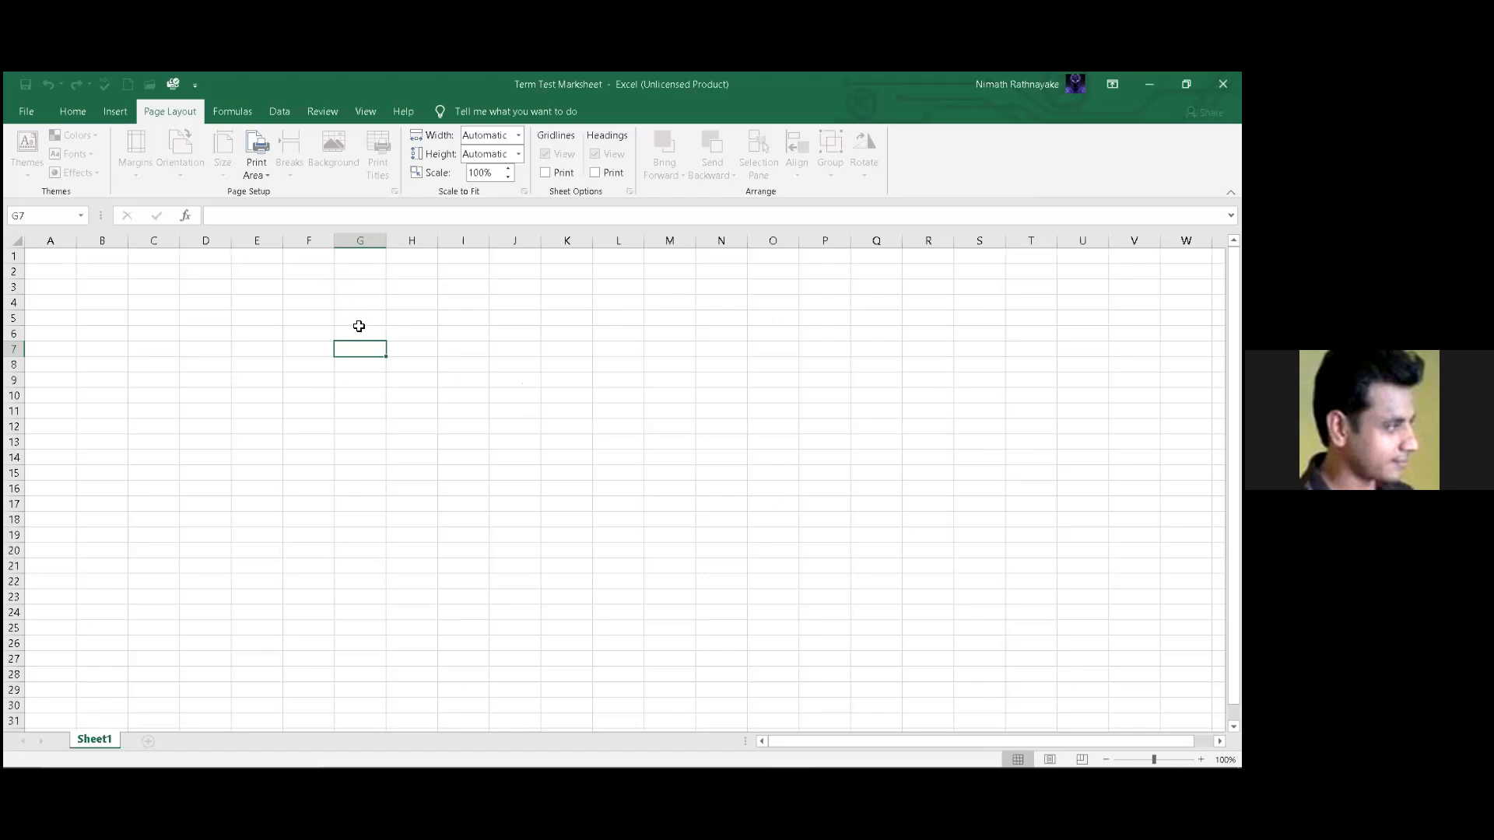
left_click(346, 286)
left_click(278, 288)
left_click(256, 256)
left_click(289, 395)
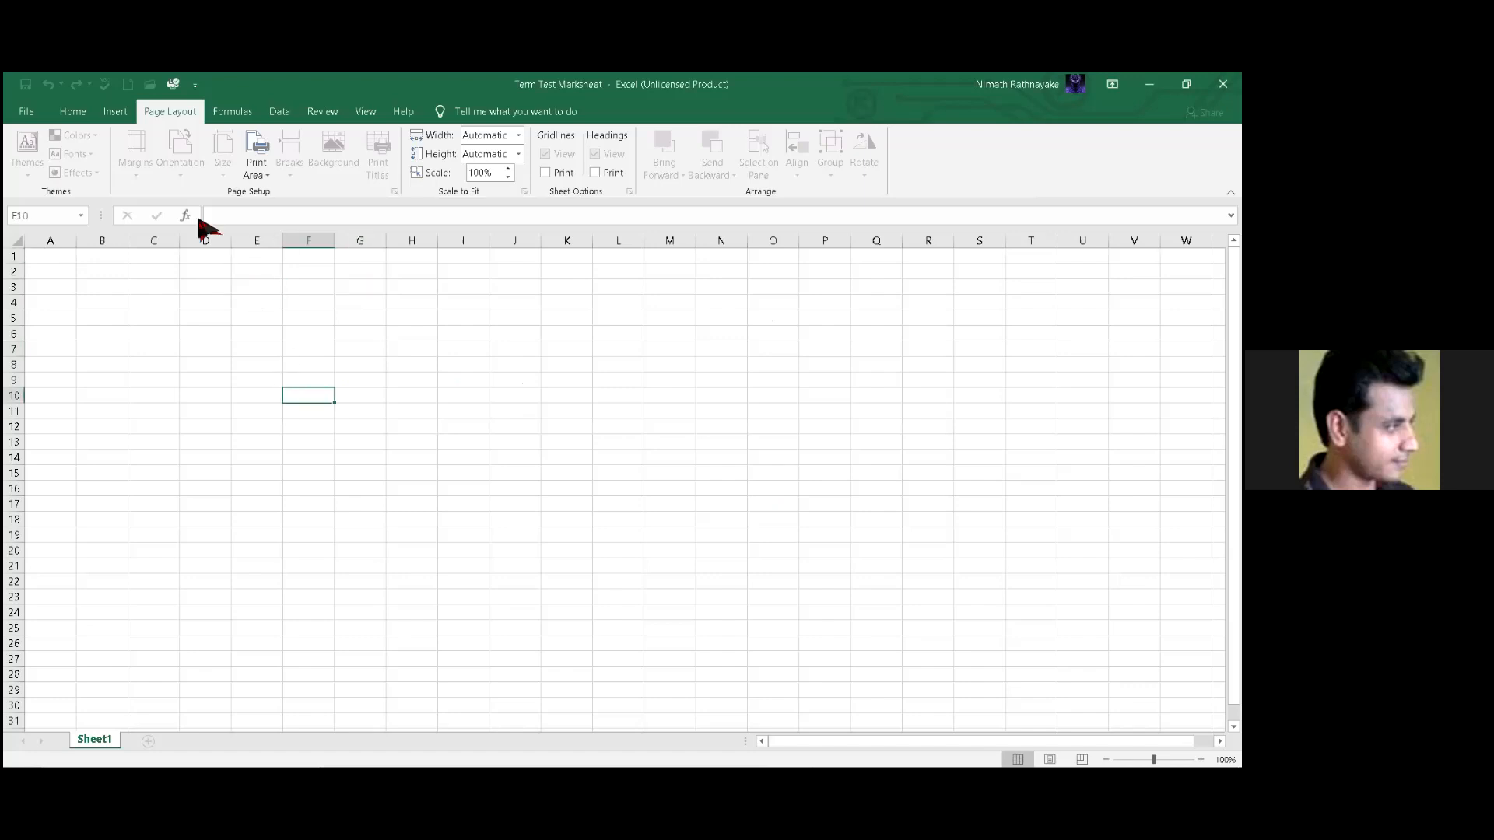
View the start page with the recent workbooks, return to the worksheet and show the Home commands.
left_click(47, 115)
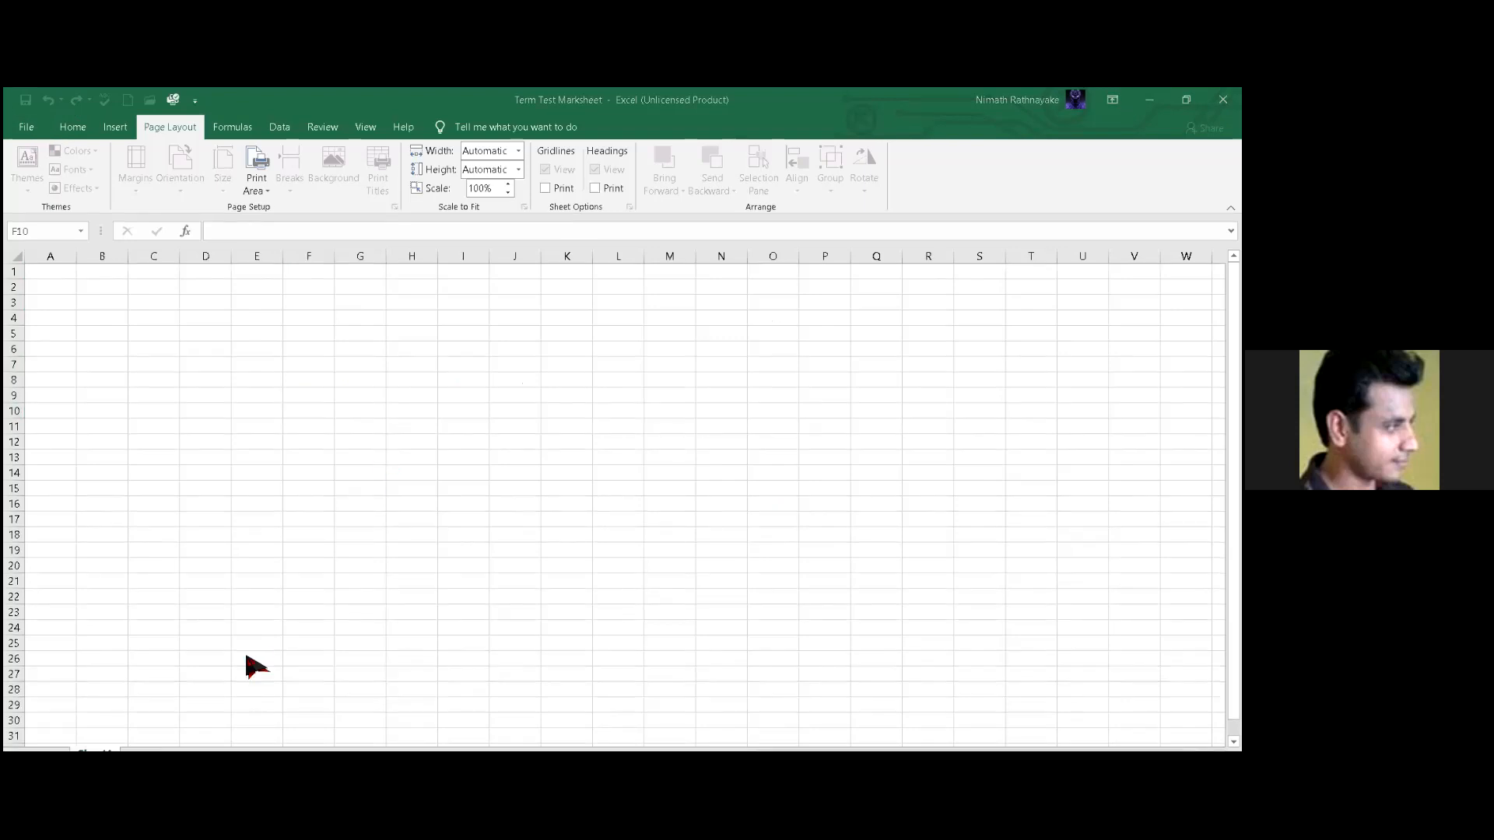
left_click(27, 126)
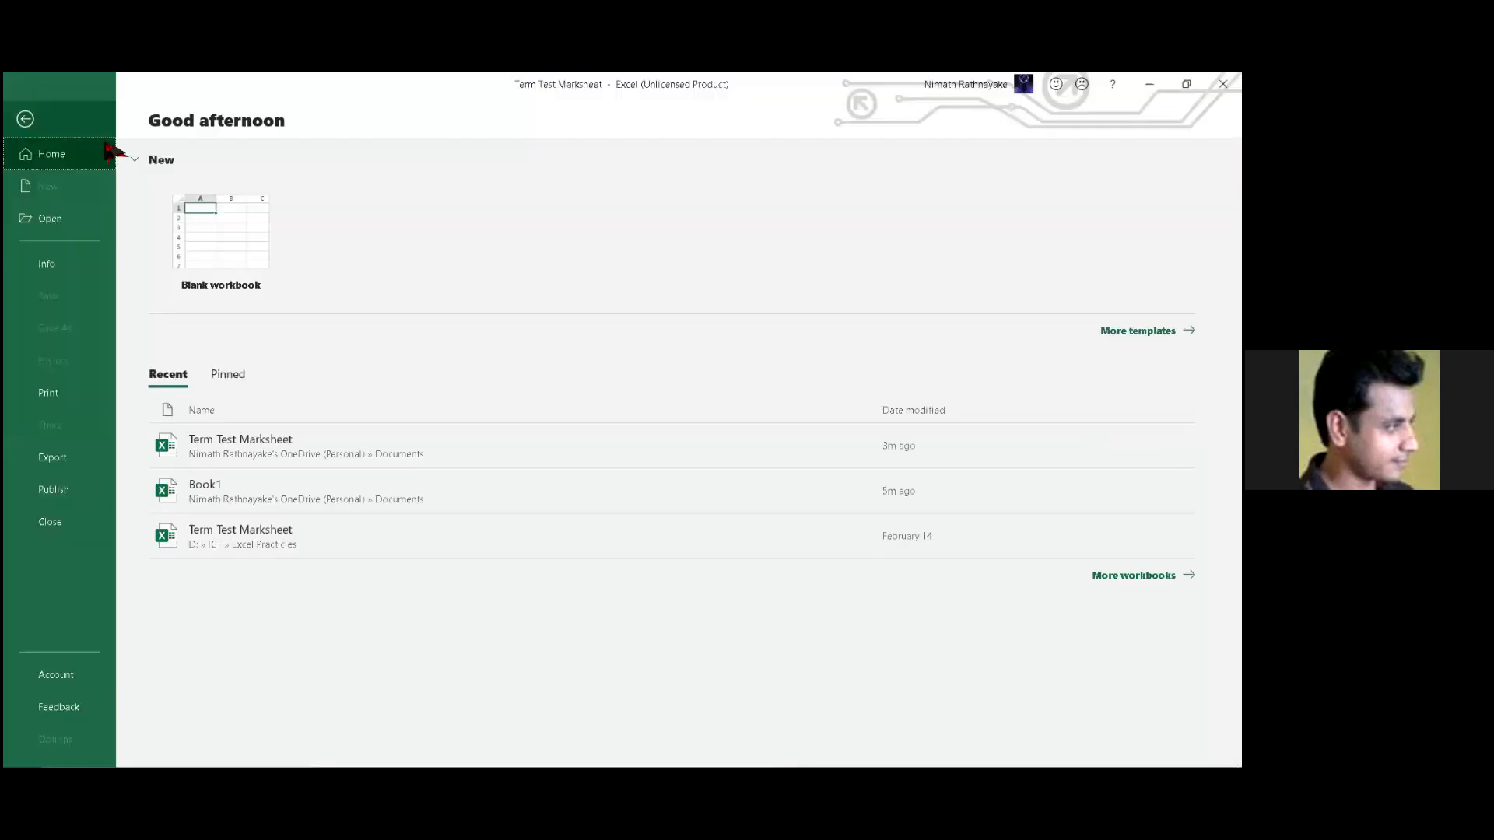
left_click(29, 119)
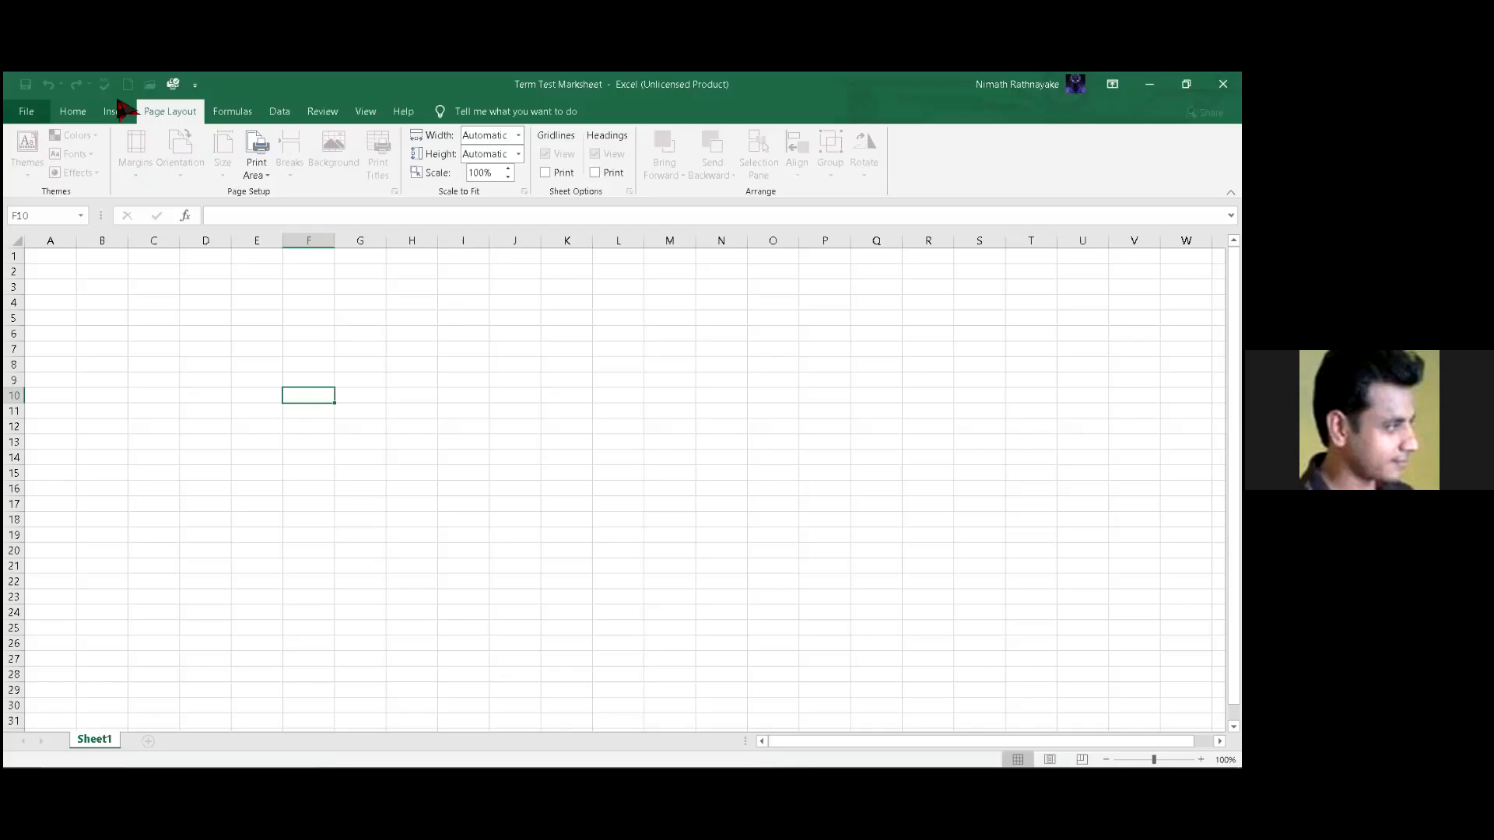
left_click(74, 113)
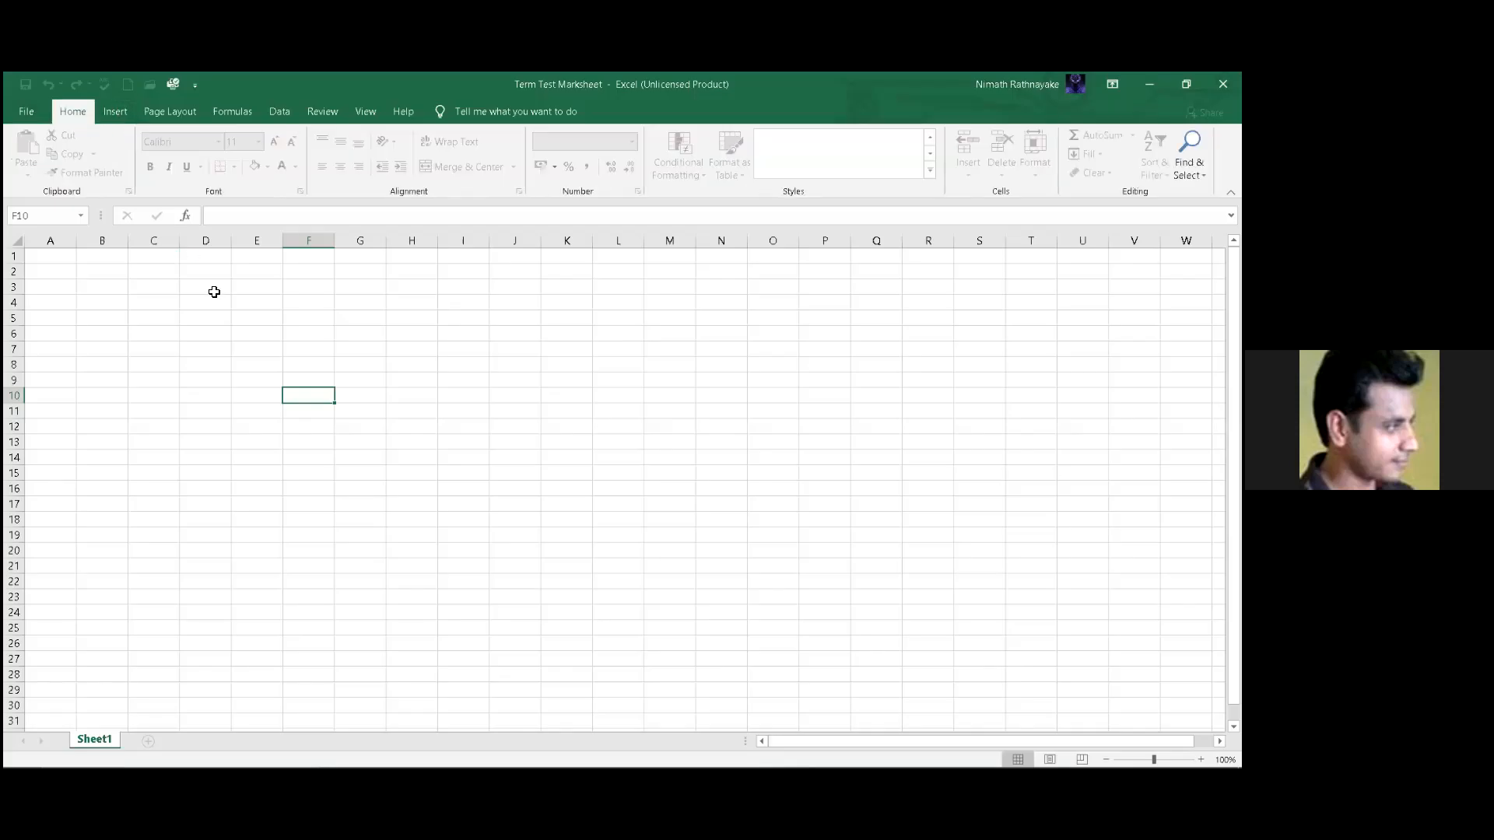
left_click(311, 290)
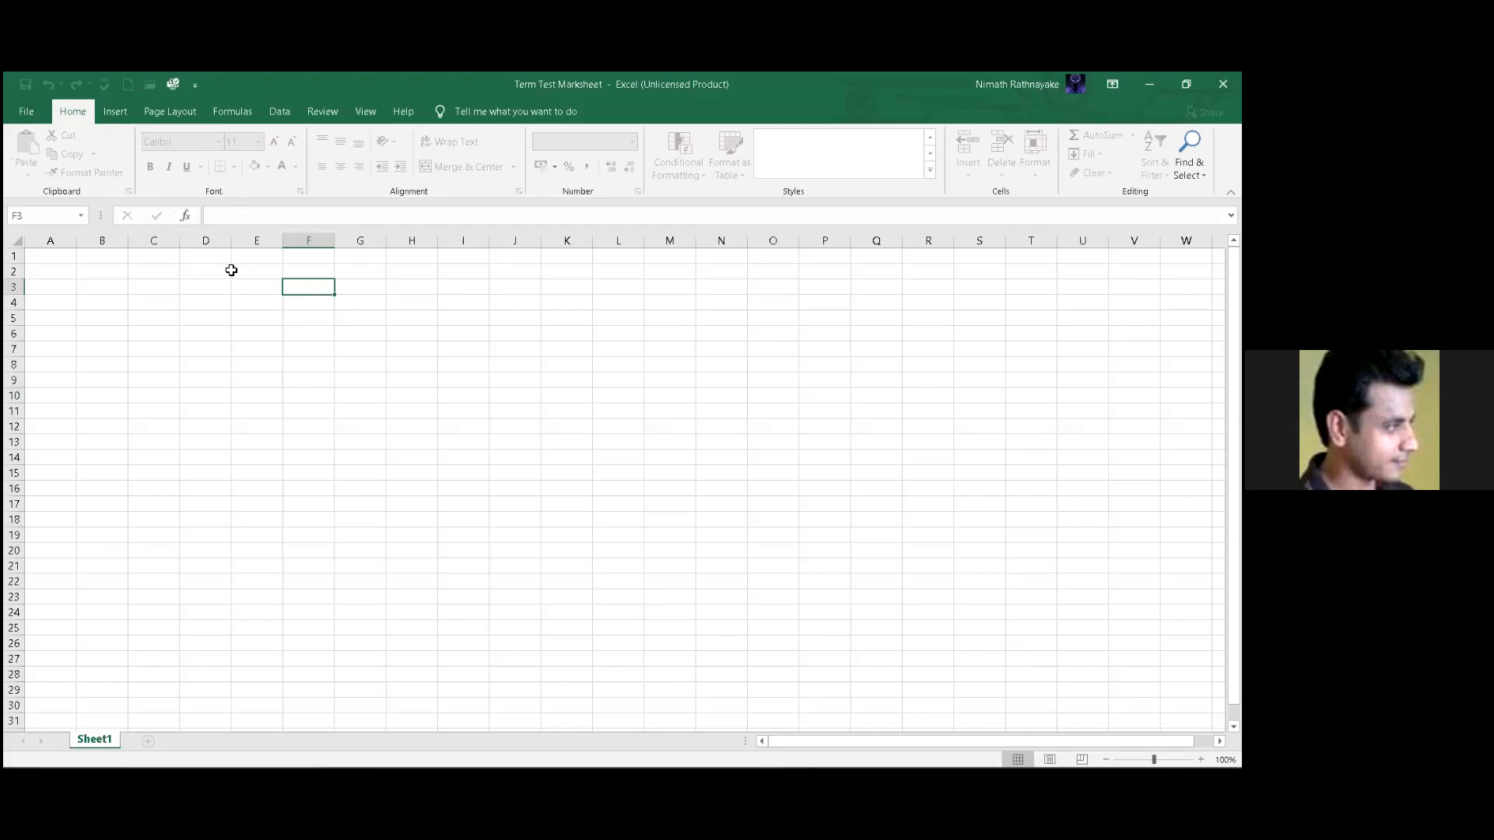
left_click(230, 270)
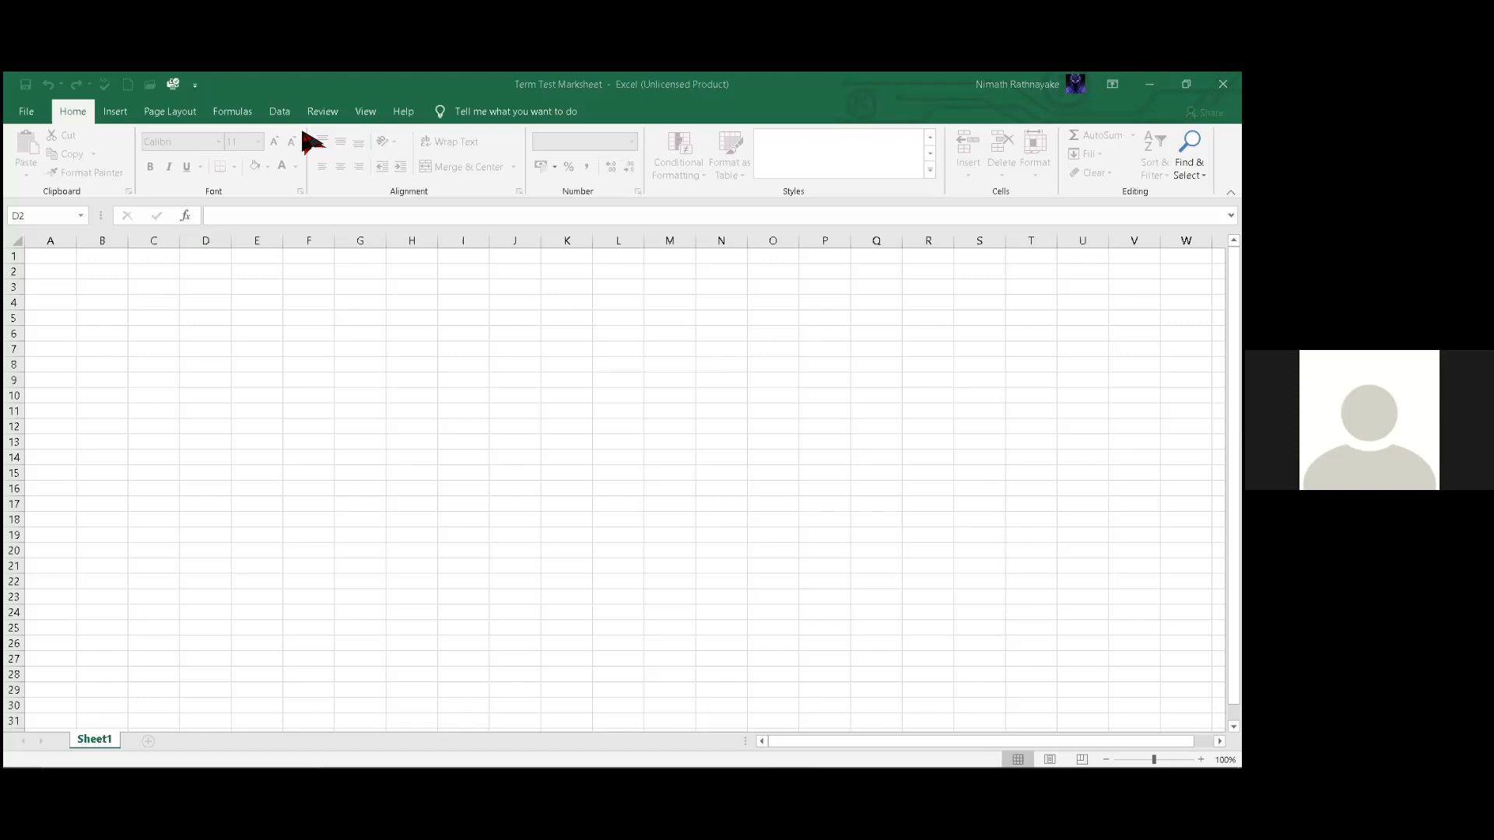
left_click(323, 218)
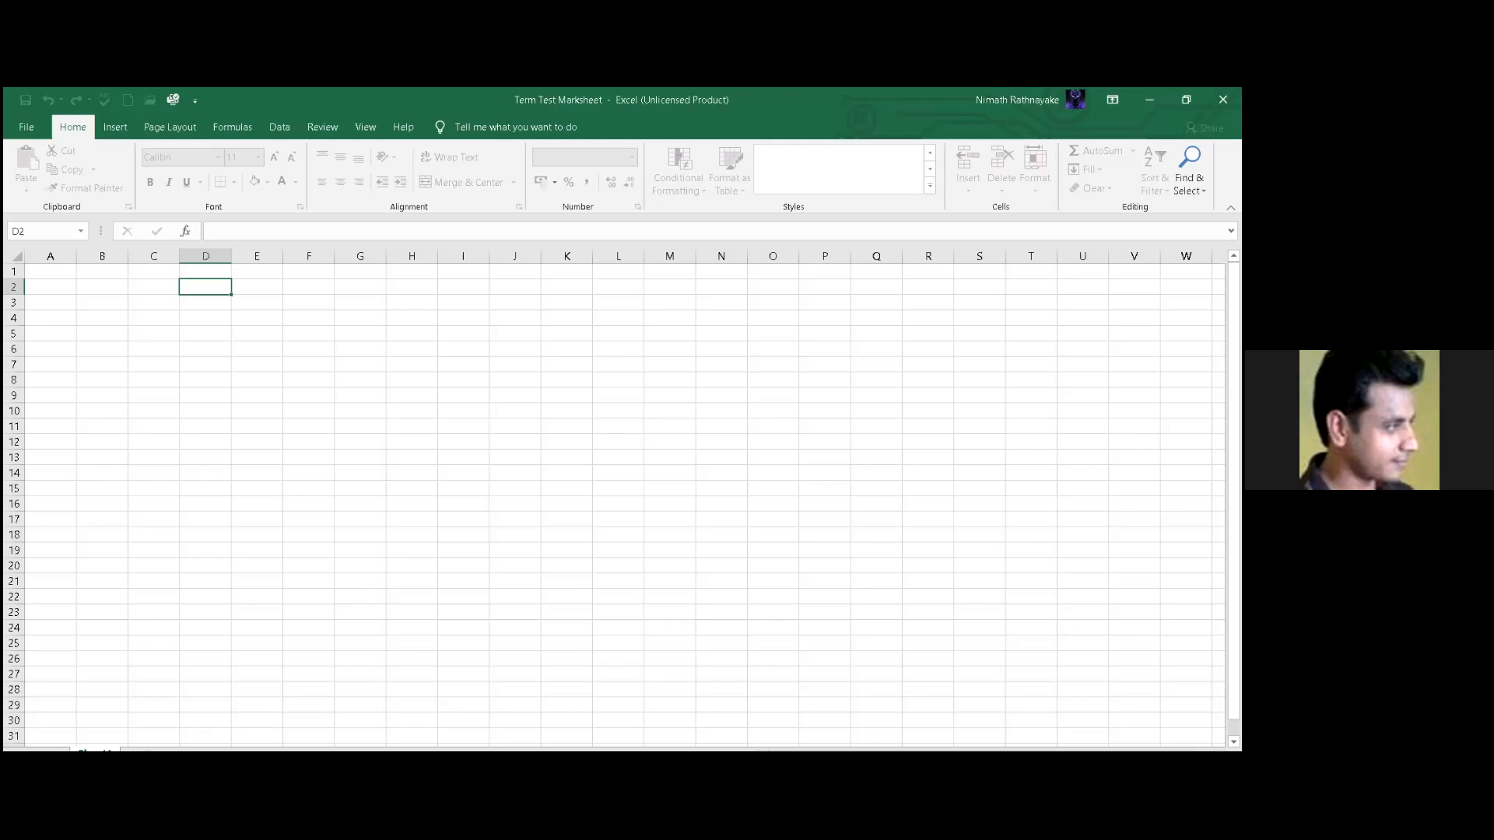
left_click(930, 543)
left_click(770, 303)
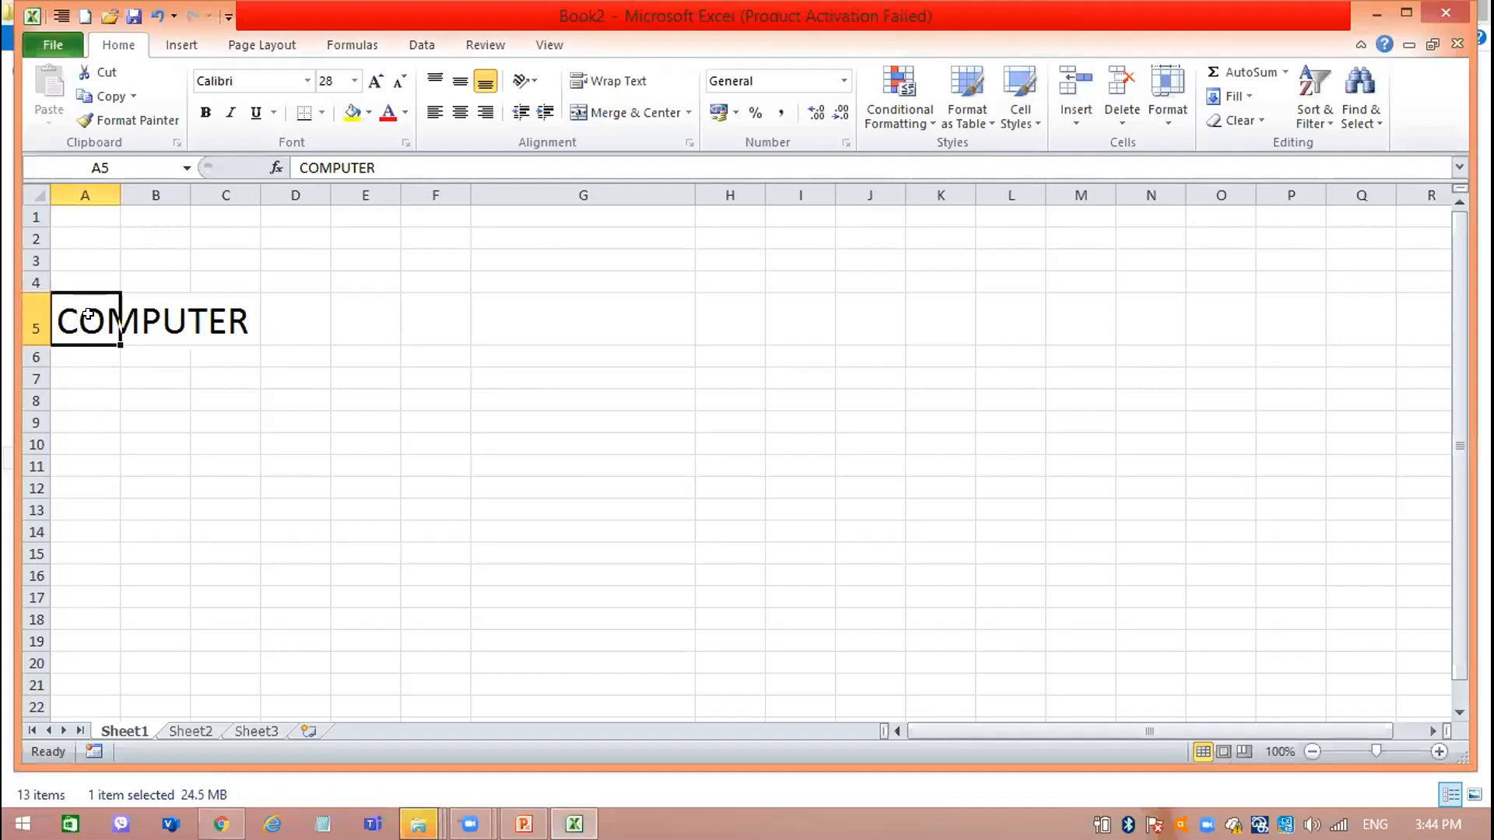
Copy COMPUTER from cell A5 in Book2, paste it across the range A1:G5 and undo the paste.
left_click(90, 94)
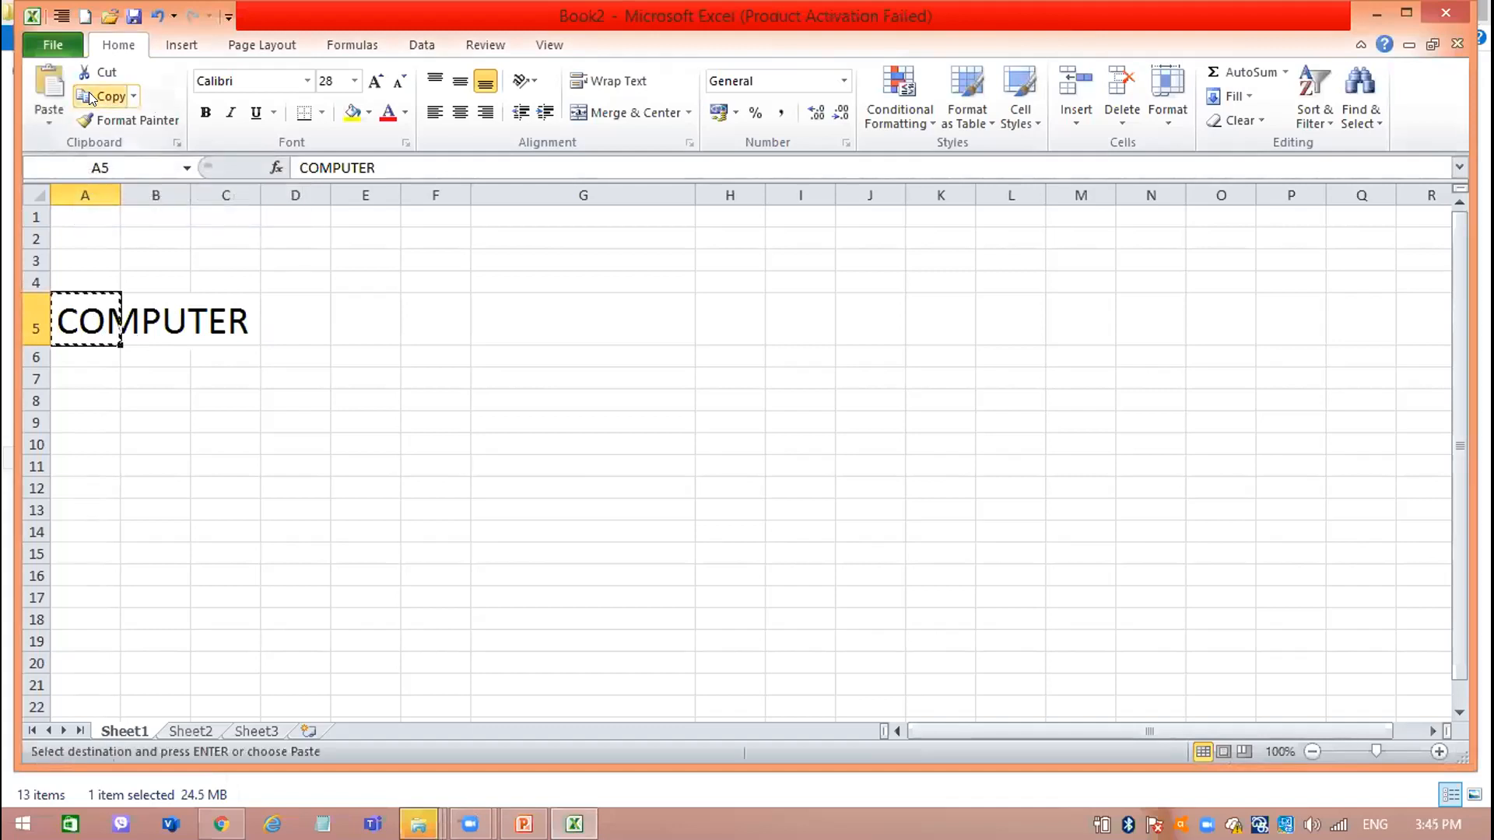
left_click(681, 343)
left_click_drag(570, 304, 78, 218)
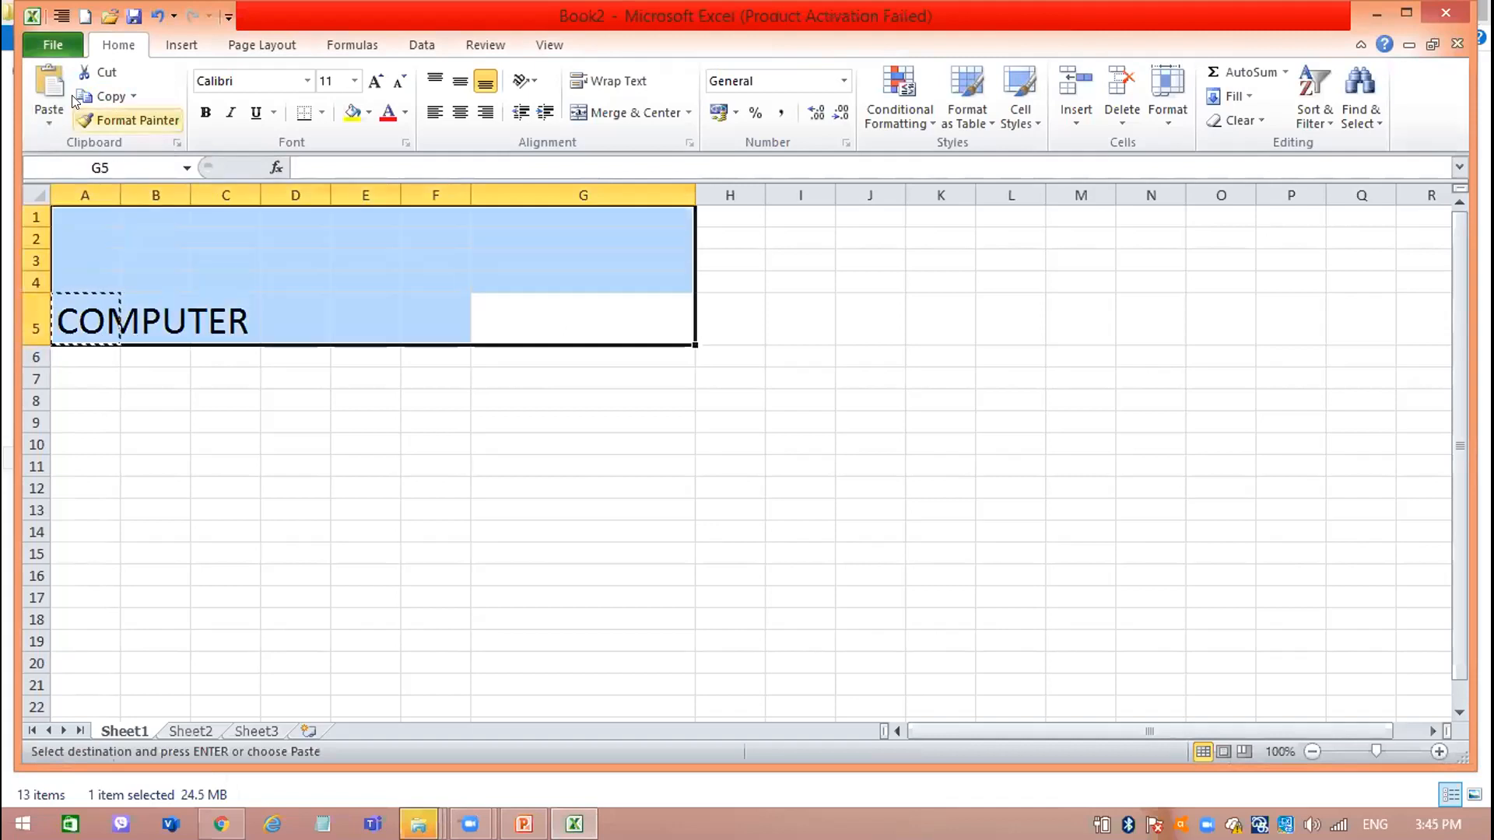
left_click(49, 86)
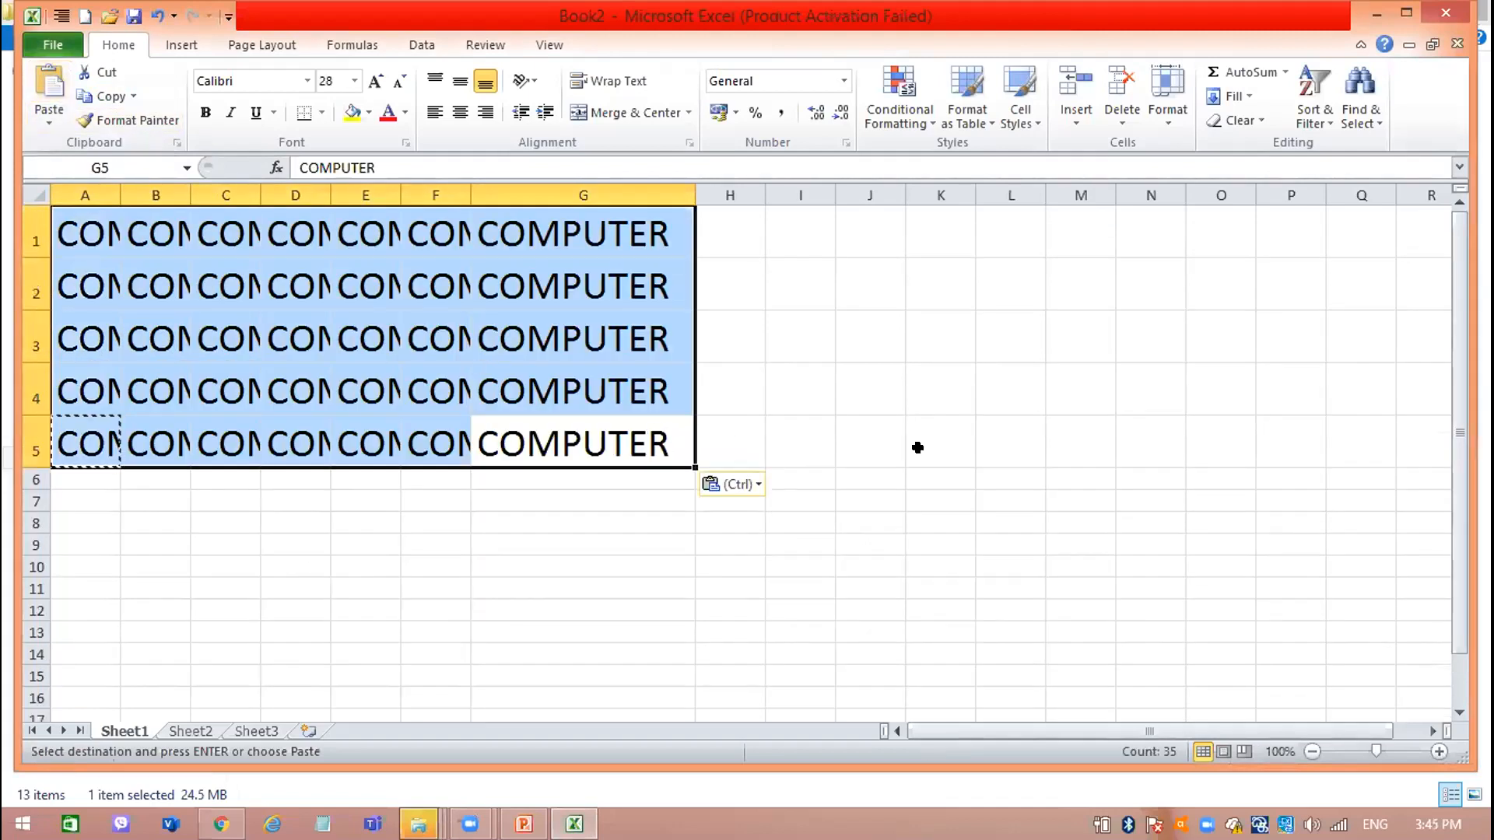
key("ctrl+z")
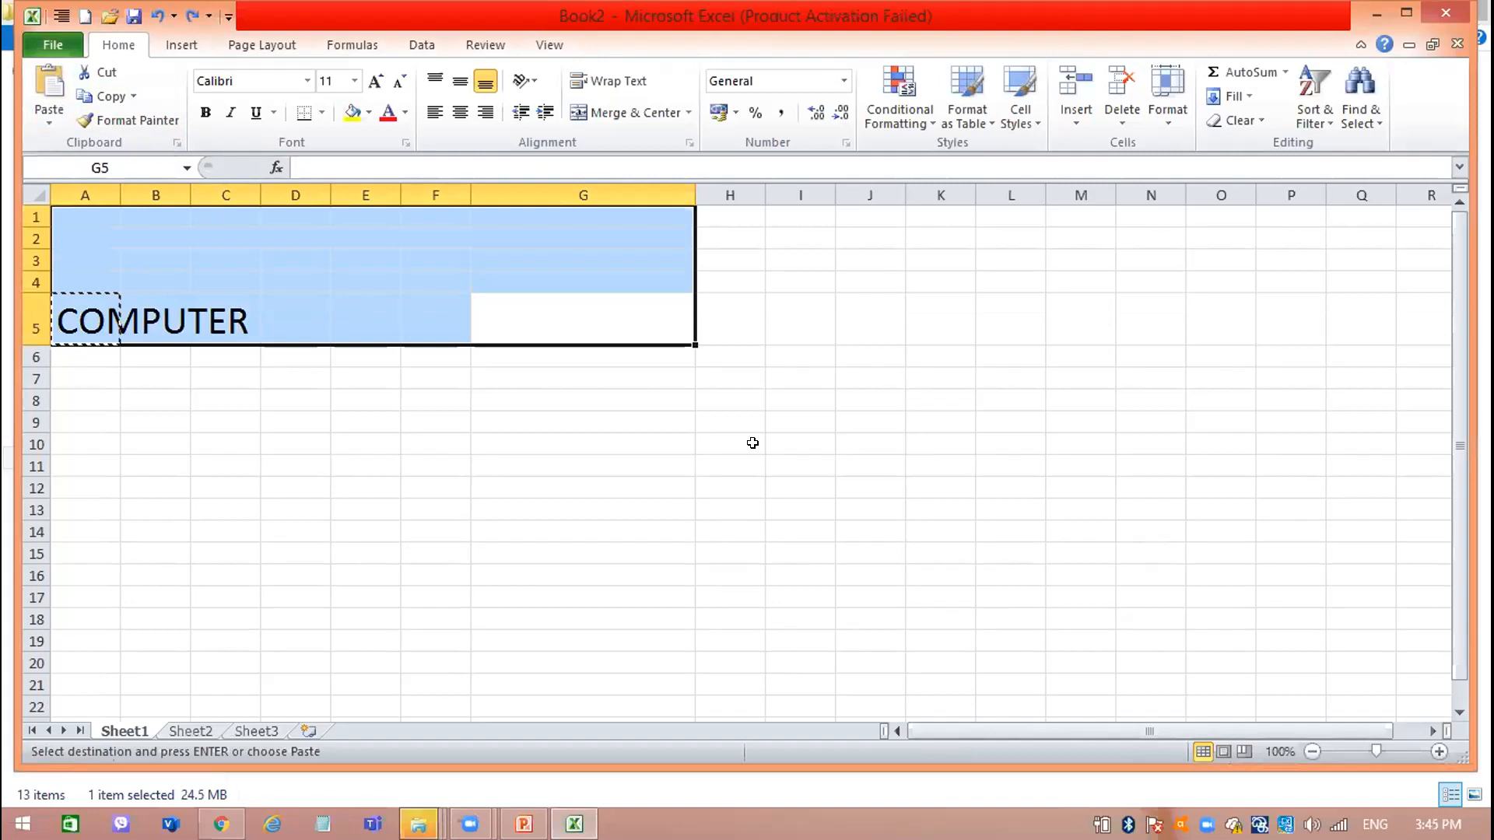
Paste the copied COMPUTER into cell G5 and into the ranges J4:N5 and E11:J15.
left_click(569, 295)
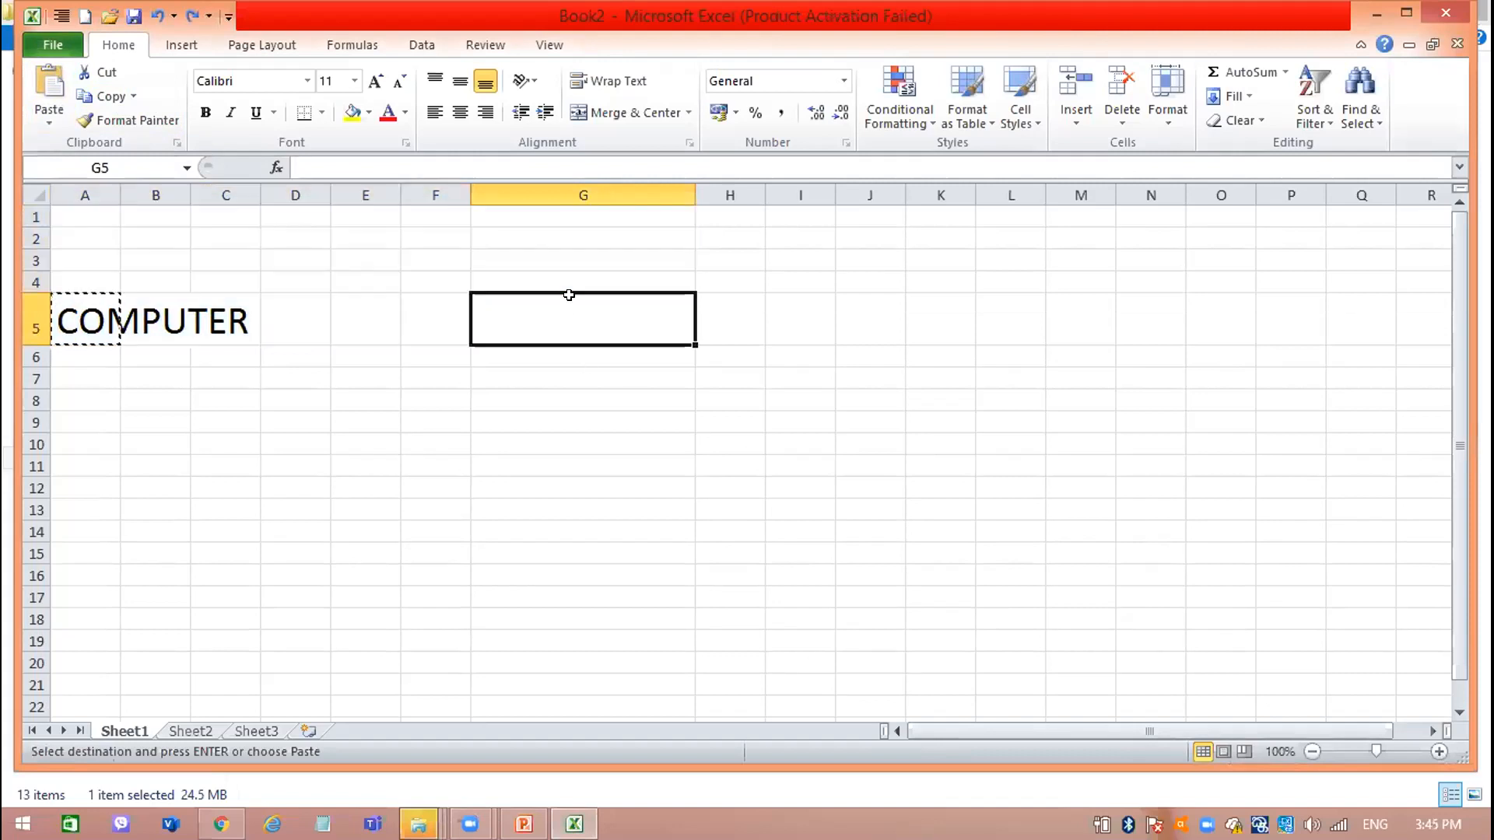
left_click(47, 86)
left_click(799, 444)
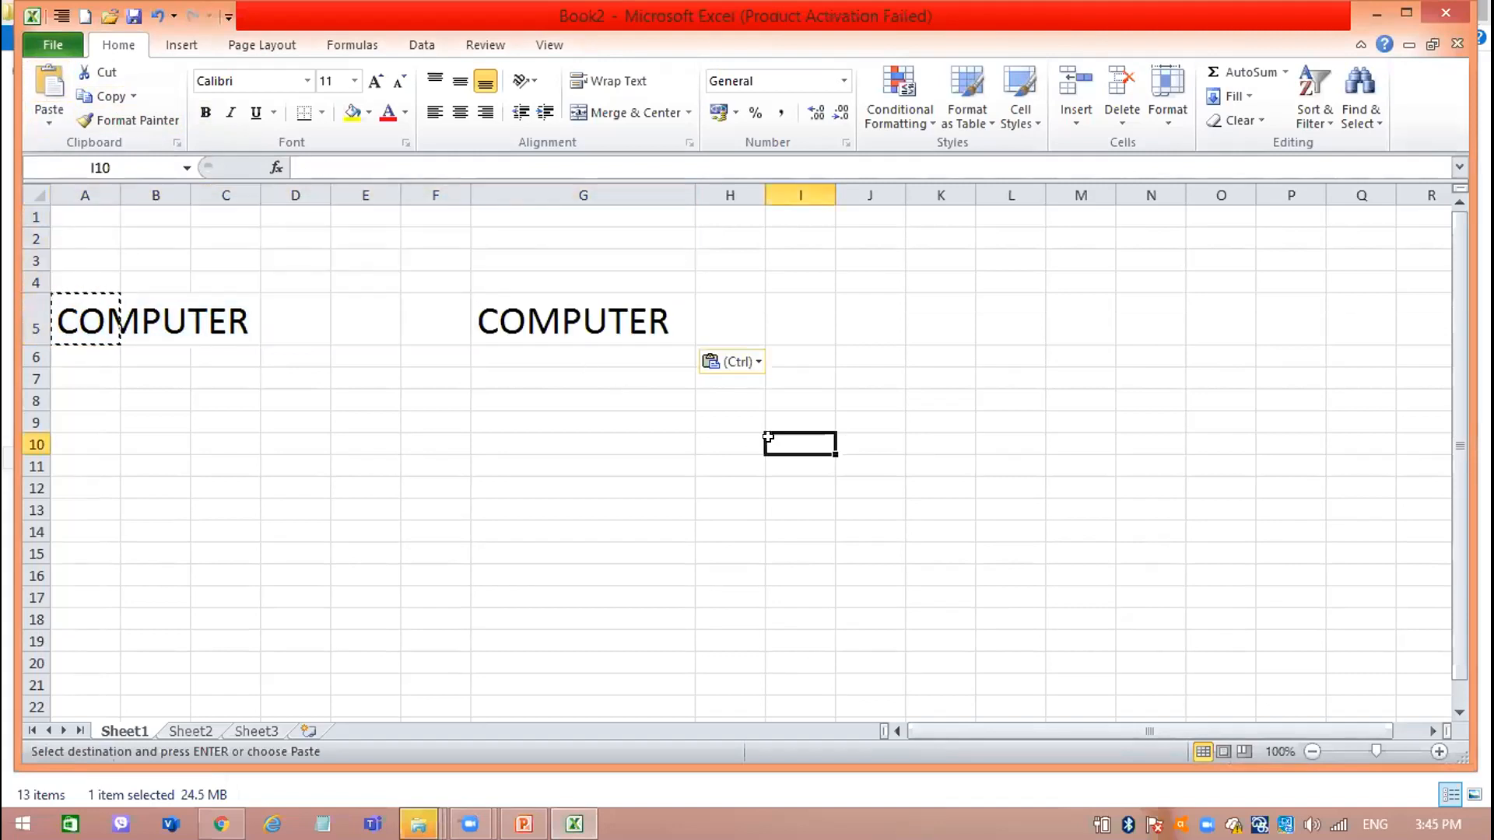
left_click_drag(871, 282, 1134, 327)
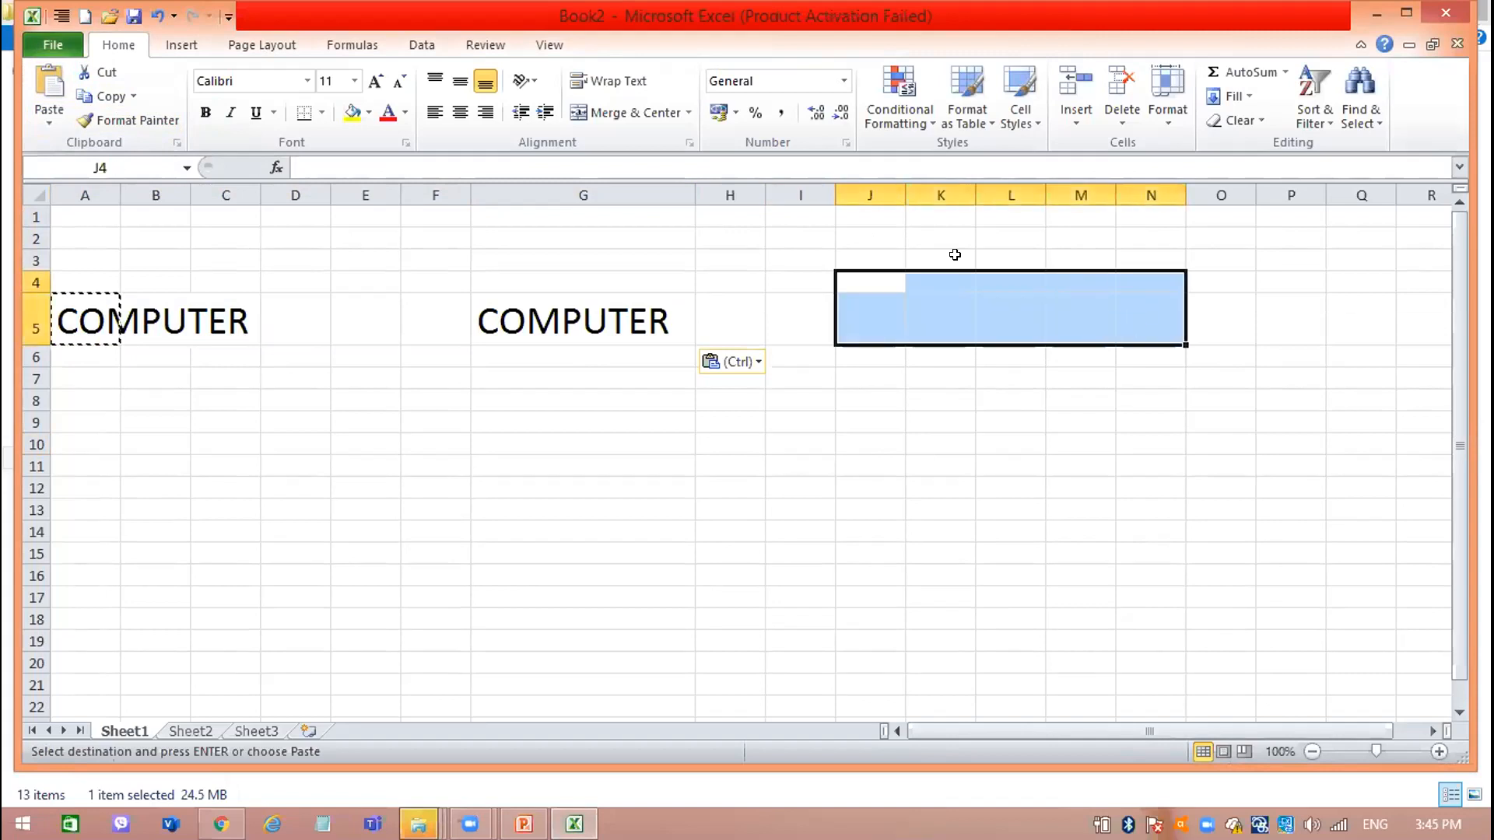
left_click(48, 85)
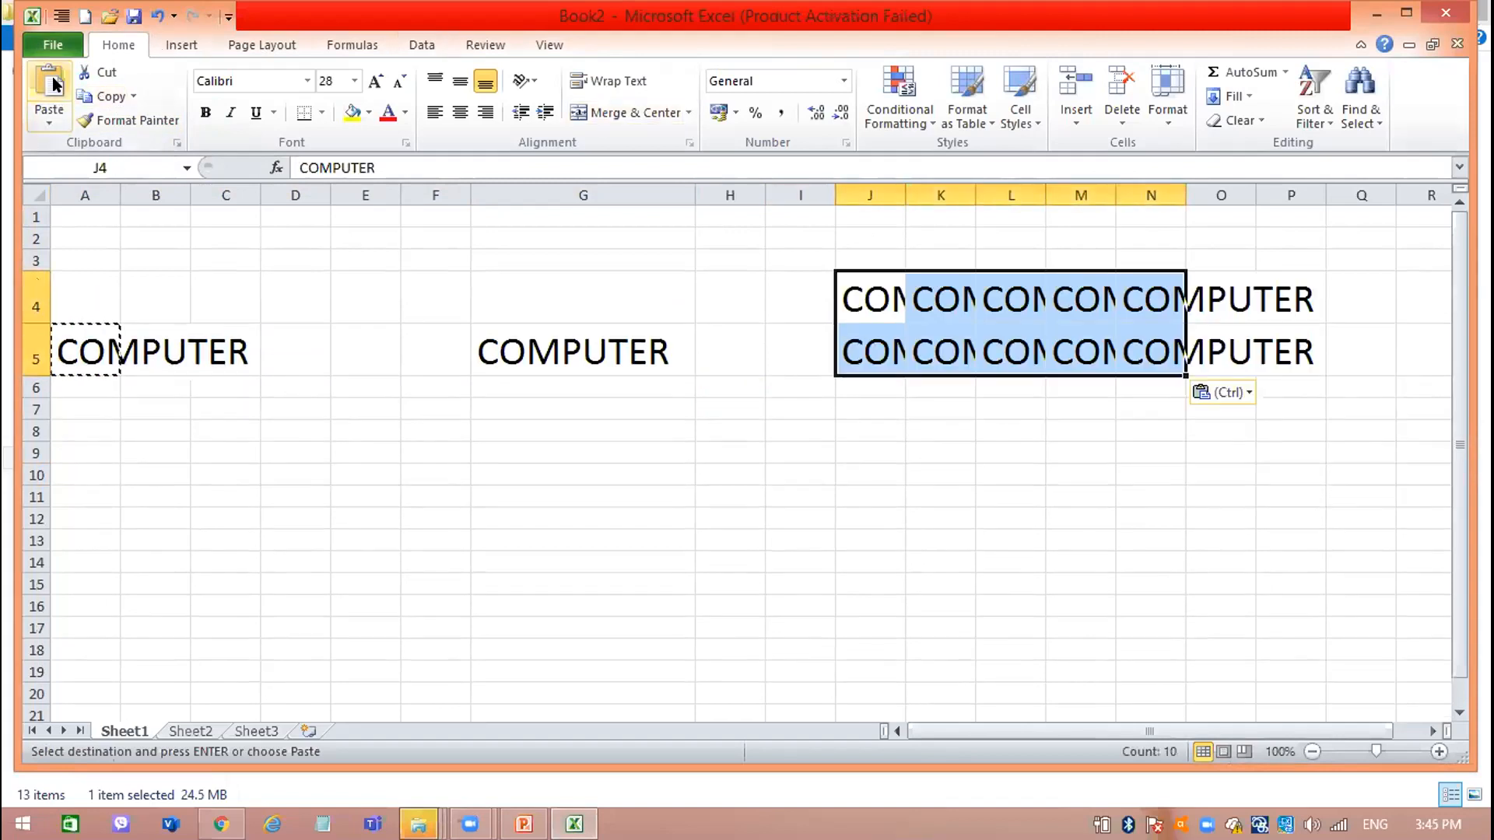
left_click_drag(335, 490, 858, 572)
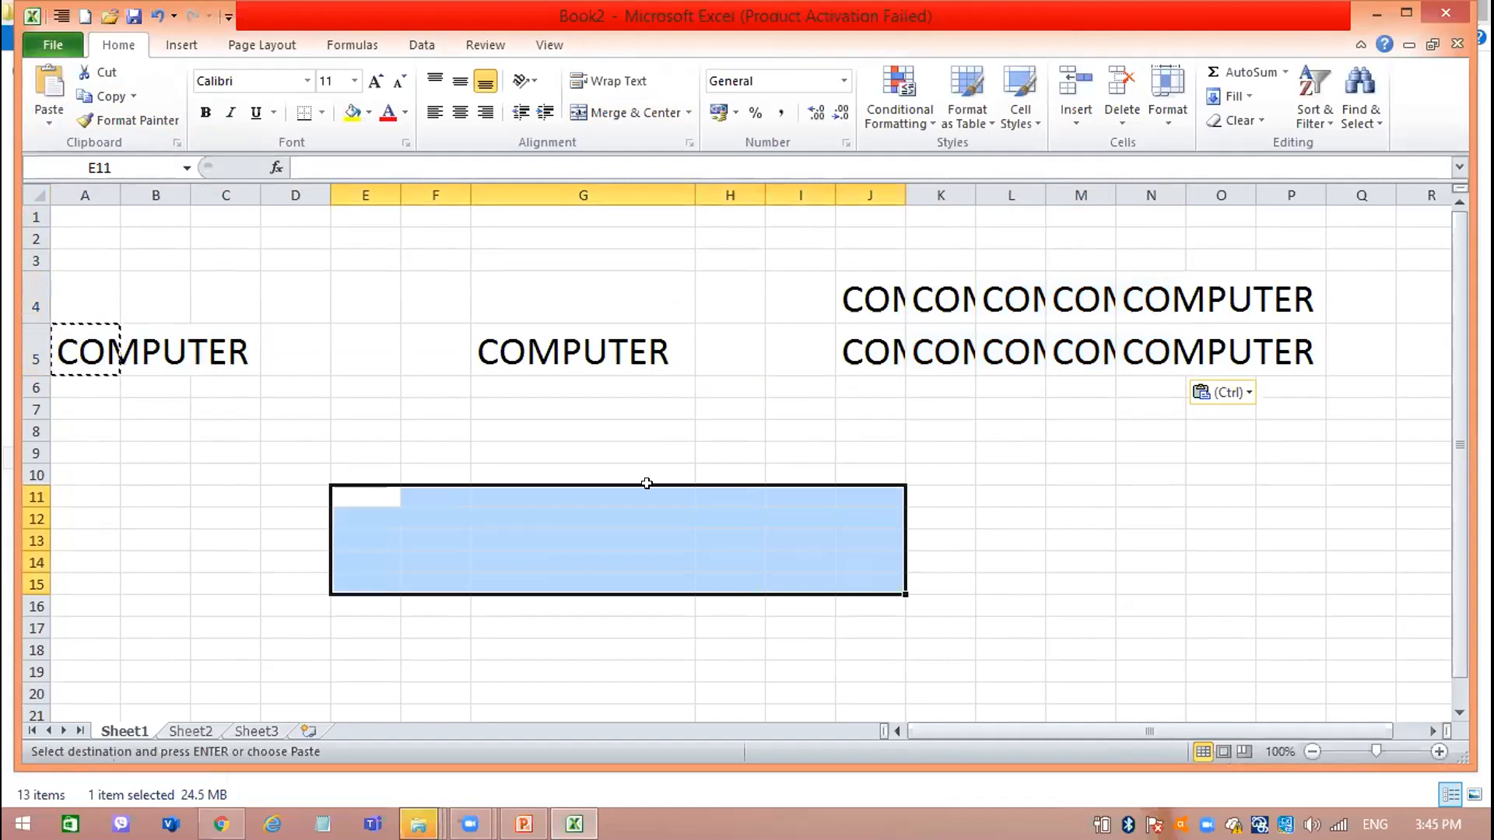
left_click(53, 81)
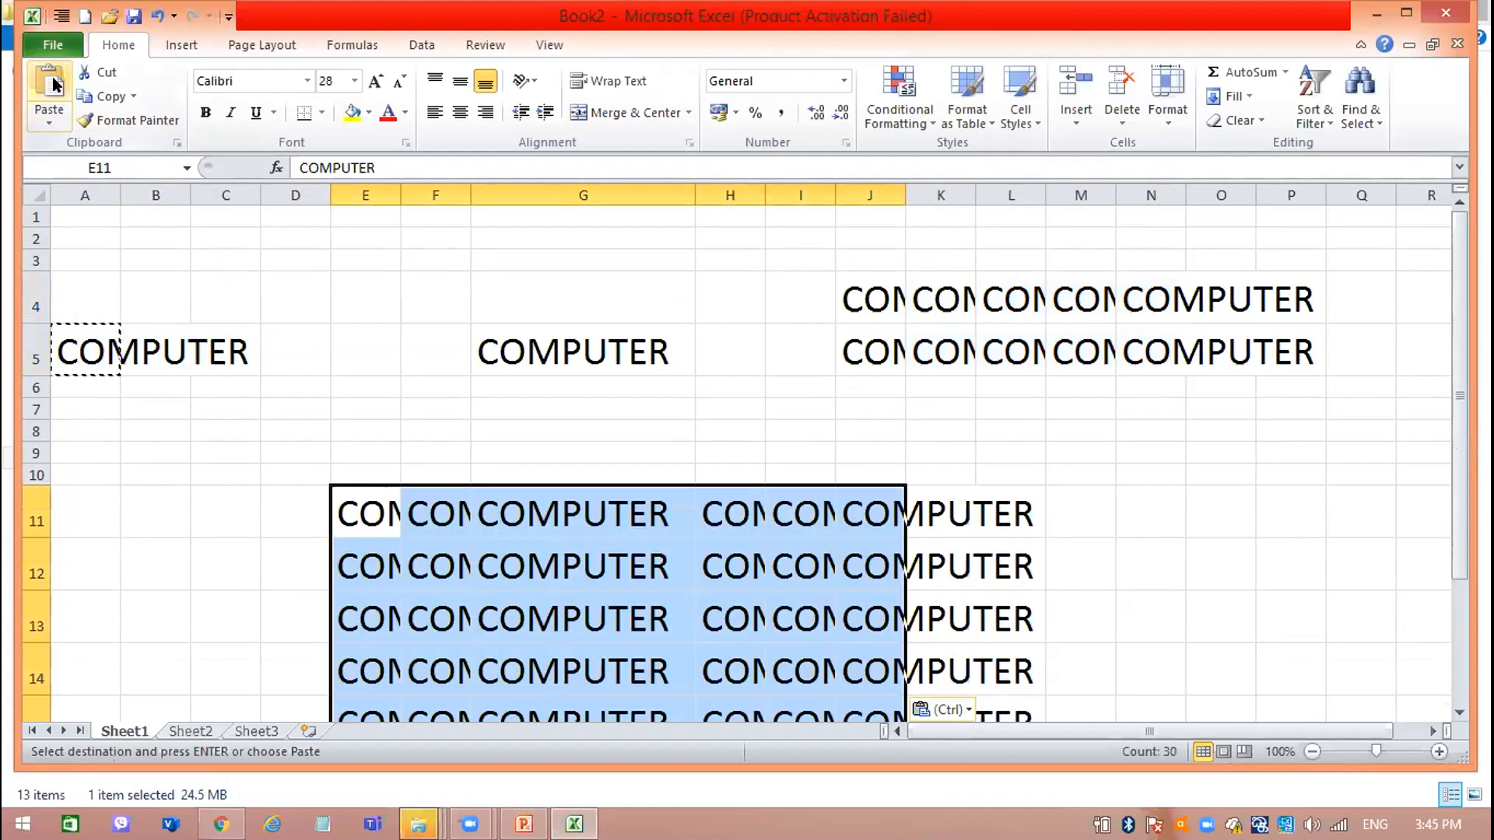
Undo the three pastes in E11:J15, J4:N5 and G5.
key("ctrl+z")
key("ctrl+z")
key("ctrl+z")
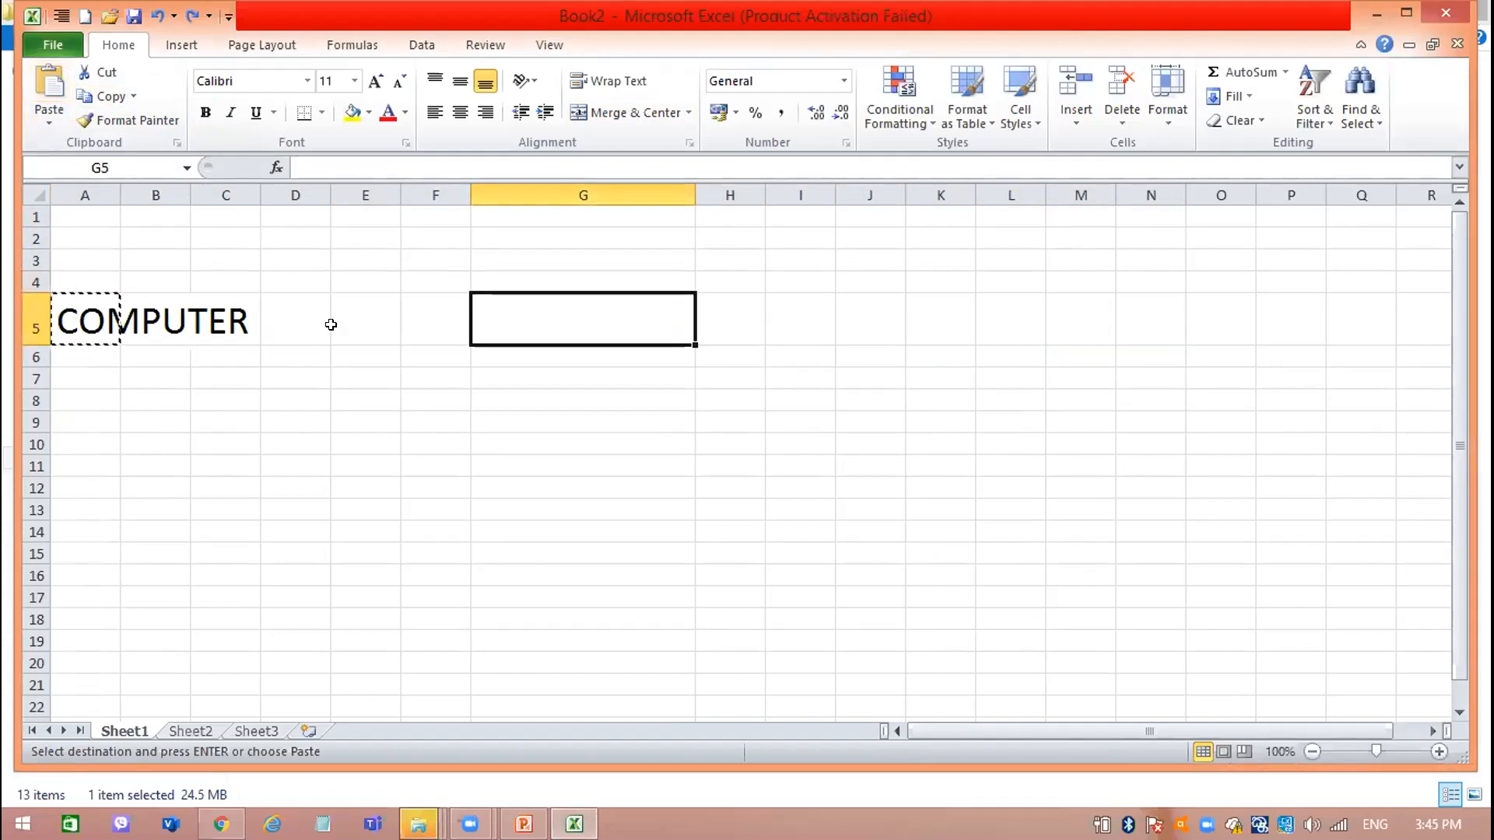
Enter COMPUTR in cell G5 and enlarge its font to size 26.
type("COM")
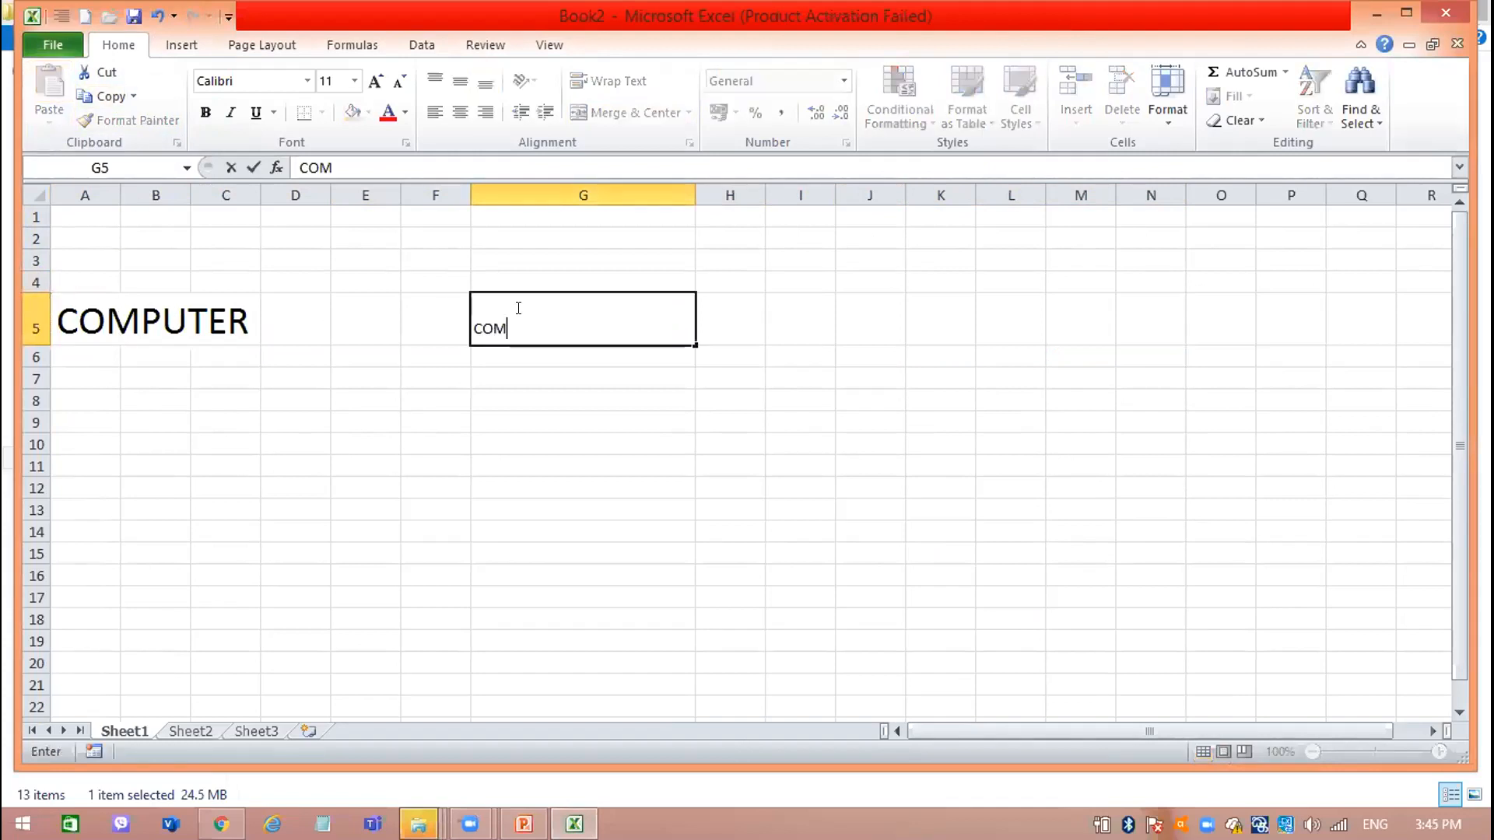
type("PUTR")
key("Return")
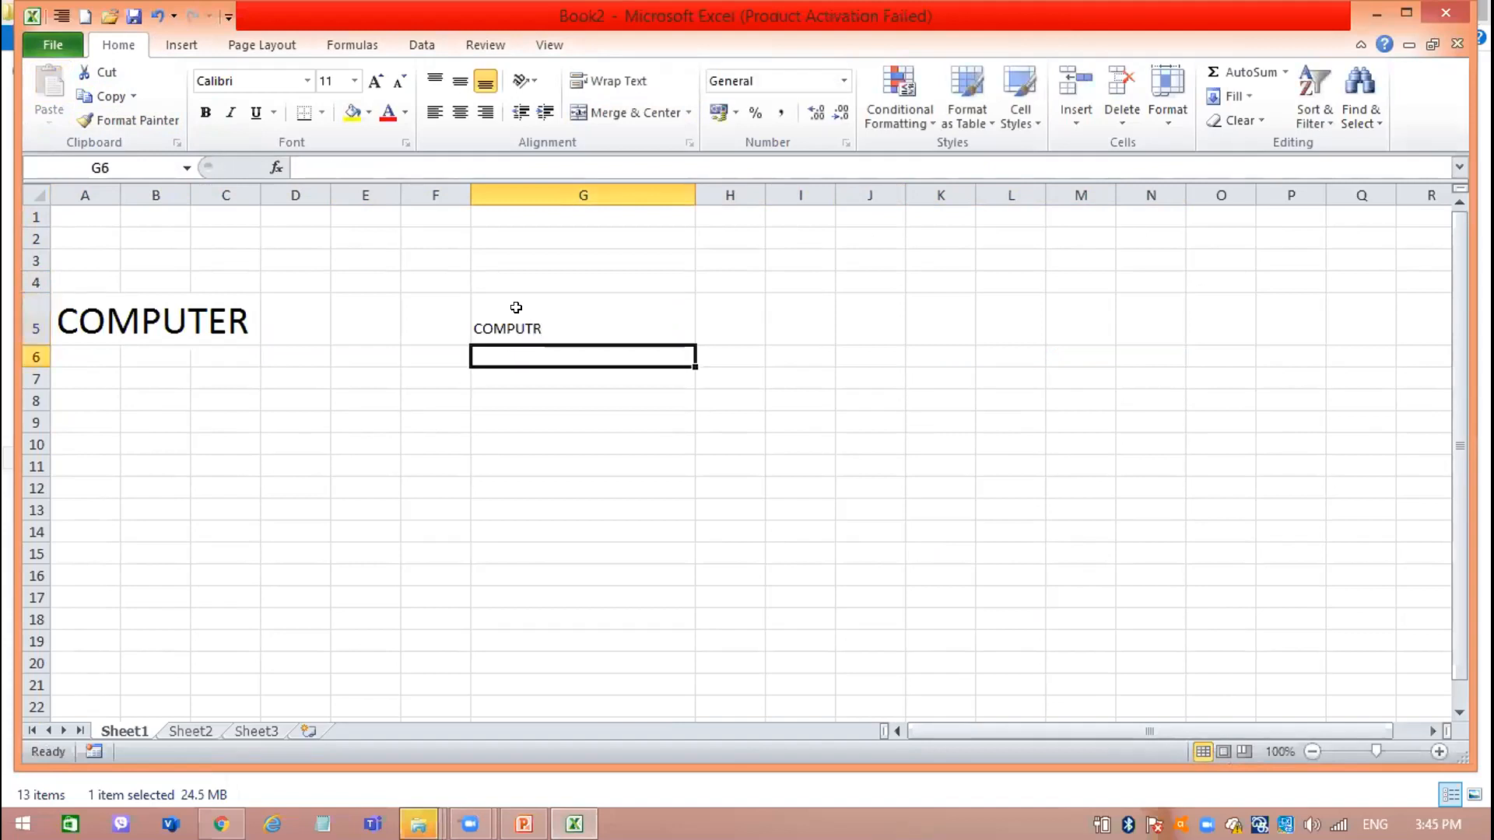
left_click(522, 308)
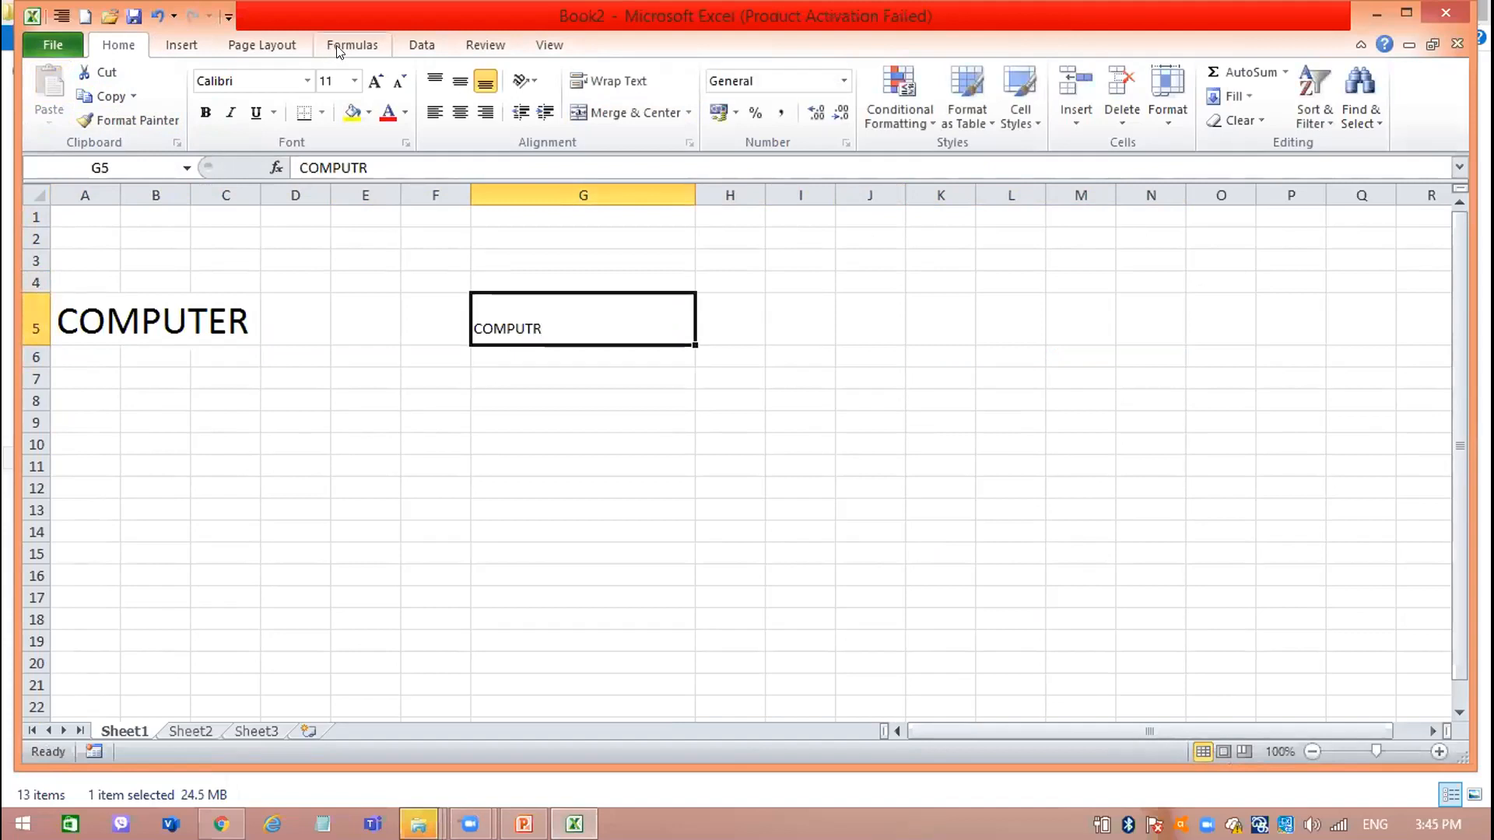
left_click(374, 81)
left_click(374, 81)
left_click(374, 81)
left_click(374, 81)
left_click(374, 81)
left_click(374, 81)
left_click(374, 81)
left_click(374, 81)
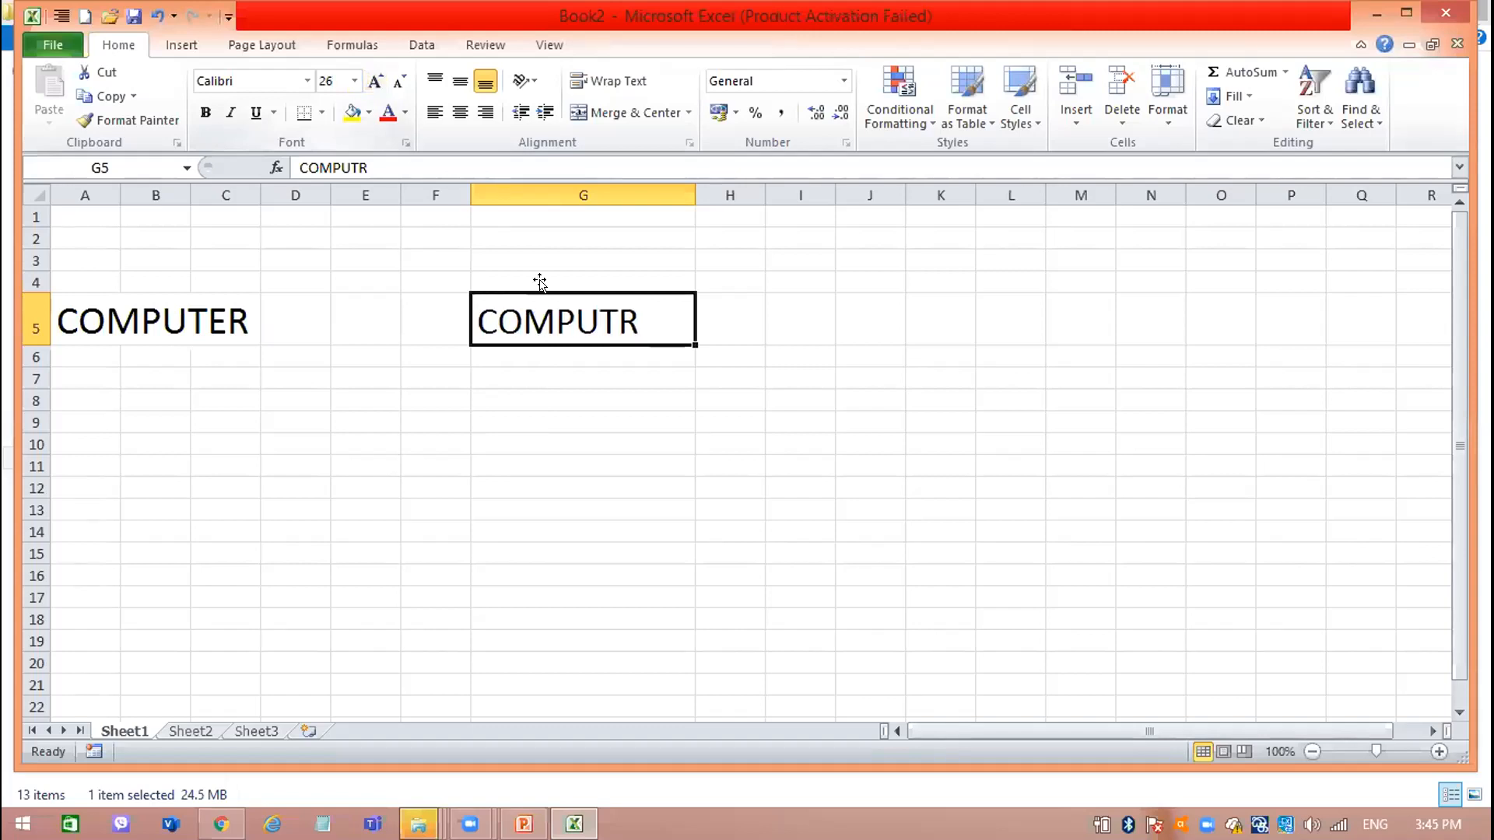
Edit the word in cell G5 to read COMPTR by removing its U.
double_click(589, 311)
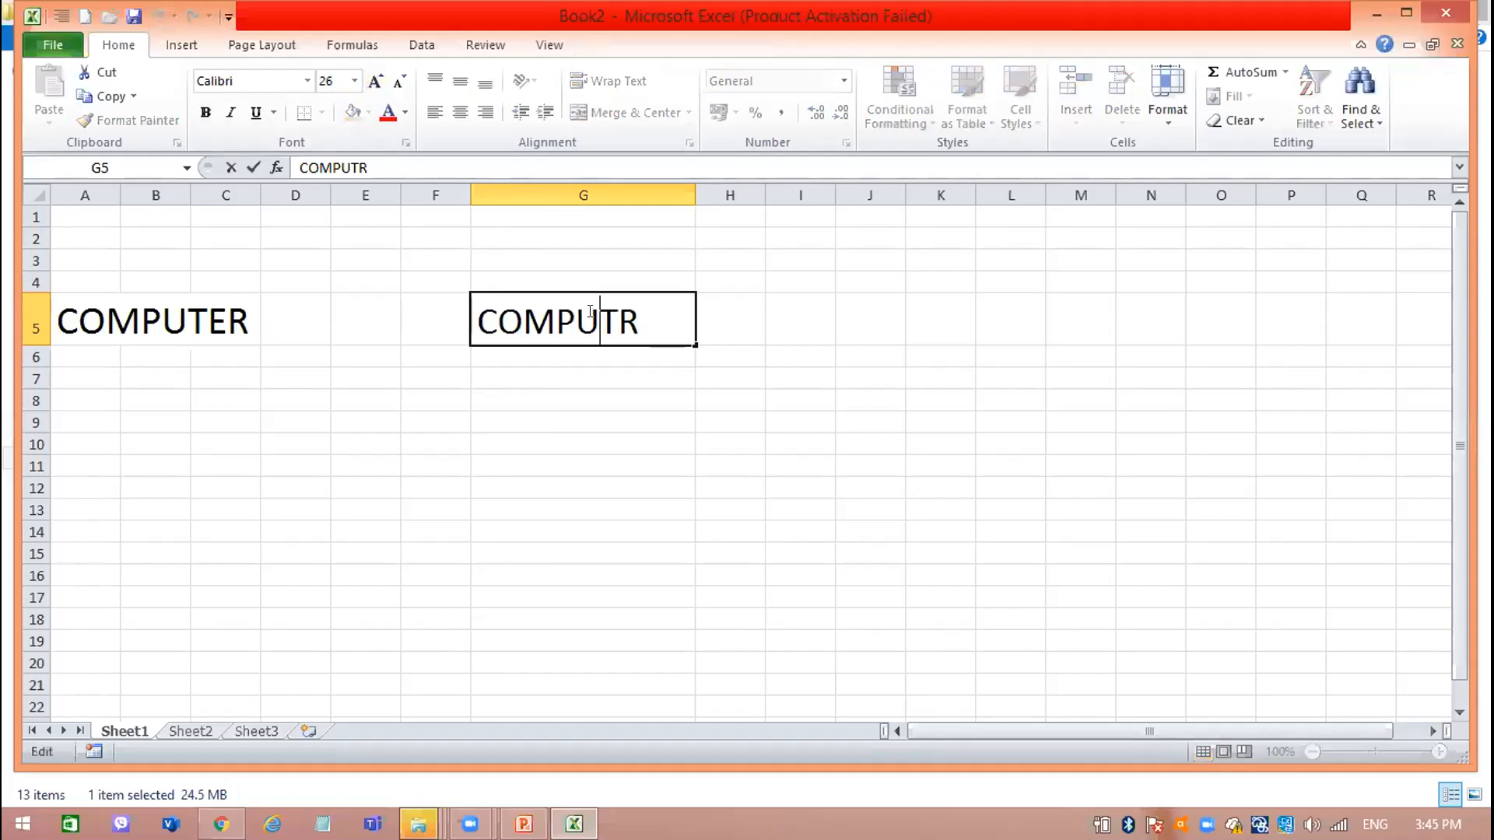
key("BackSpace")
key("Return")
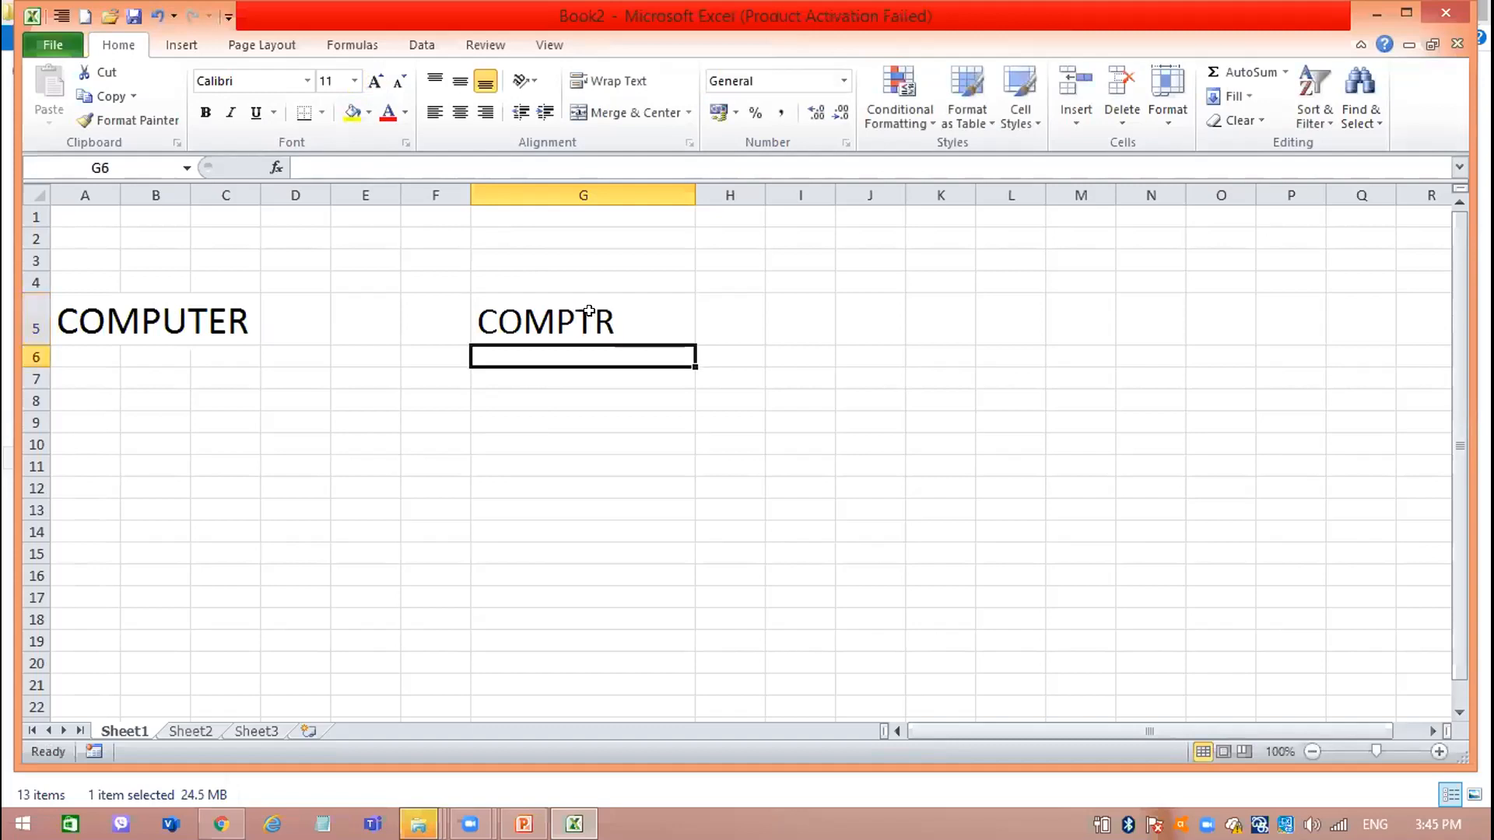
Run the spelling check from cell G5 with COMPTR, continuing from the beginning of the sheet.
left_click(589, 311)
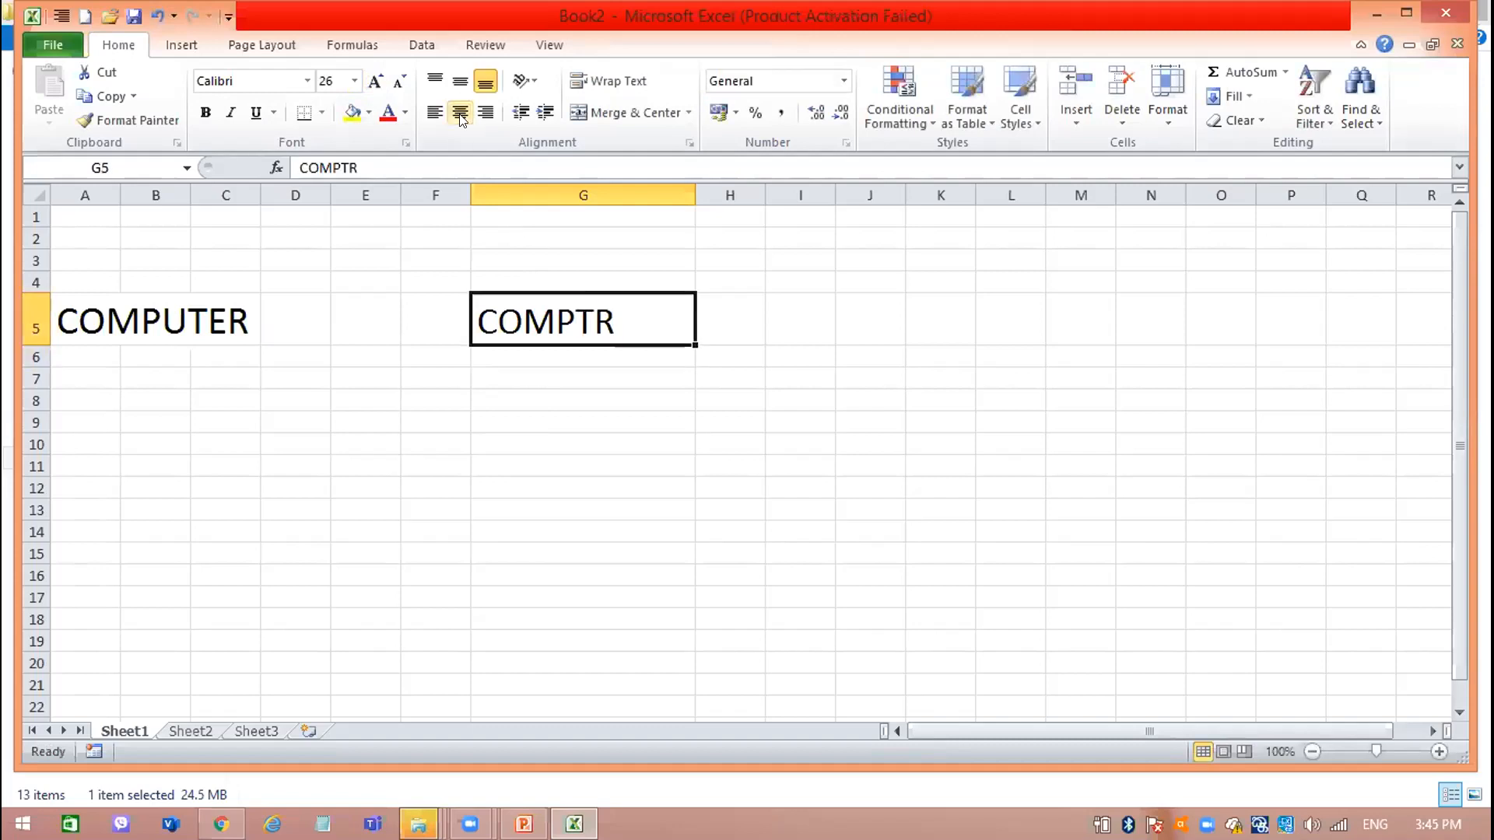
left_click(493, 39)
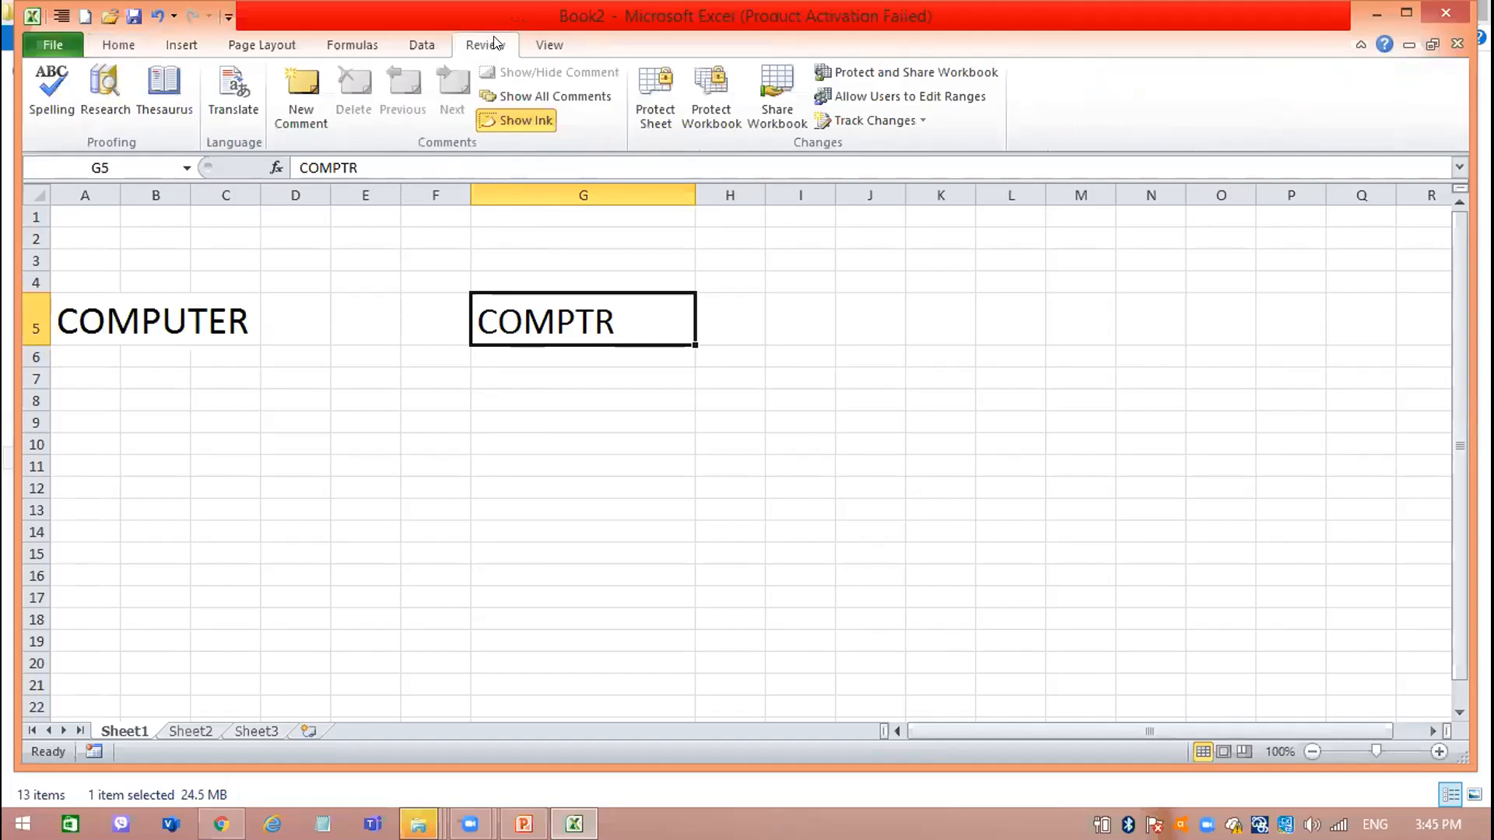
left_click(40, 81)
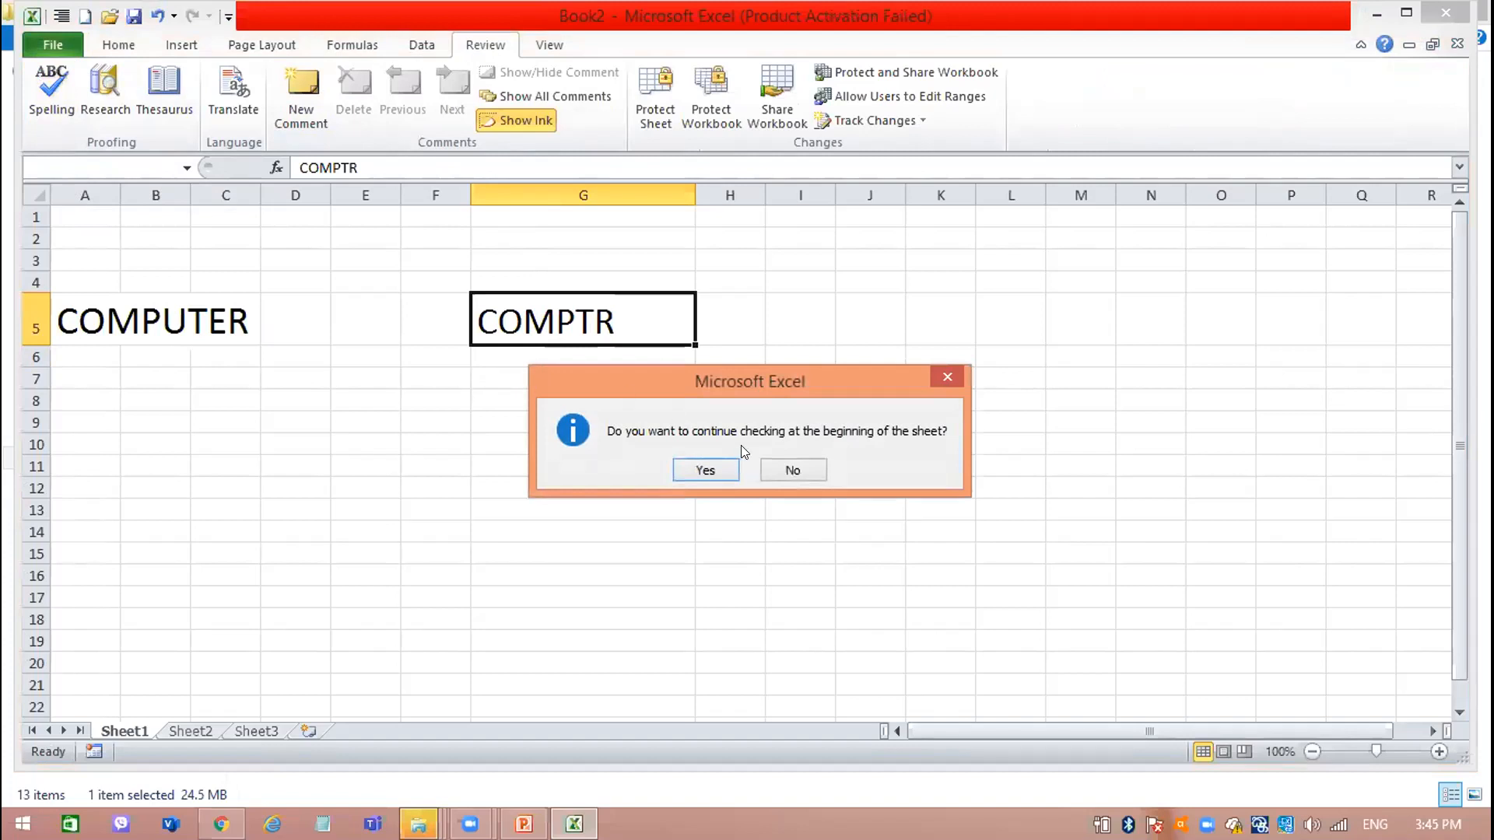
left_click(710, 471)
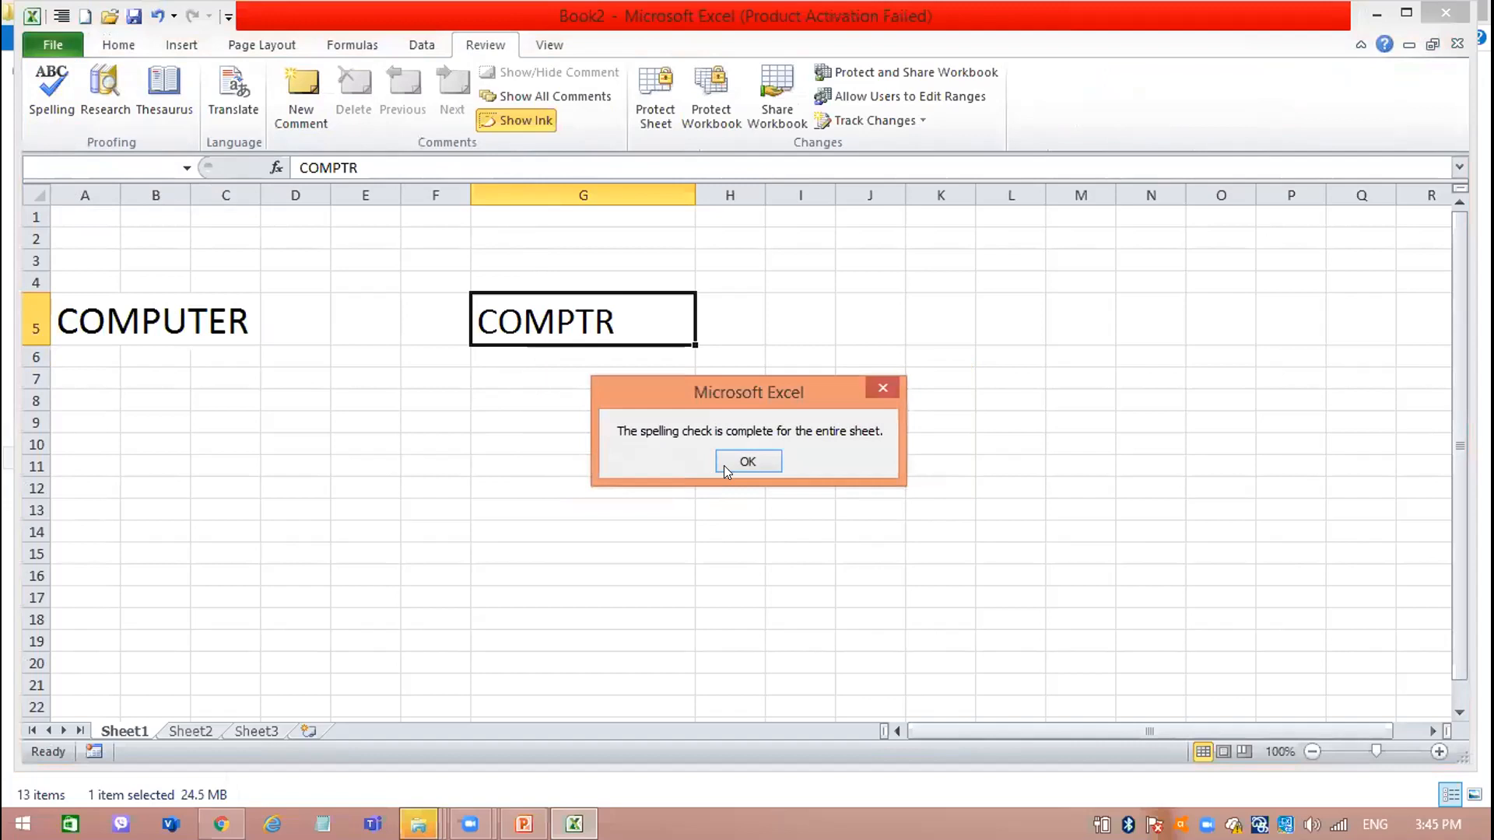
left_click(746, 462)
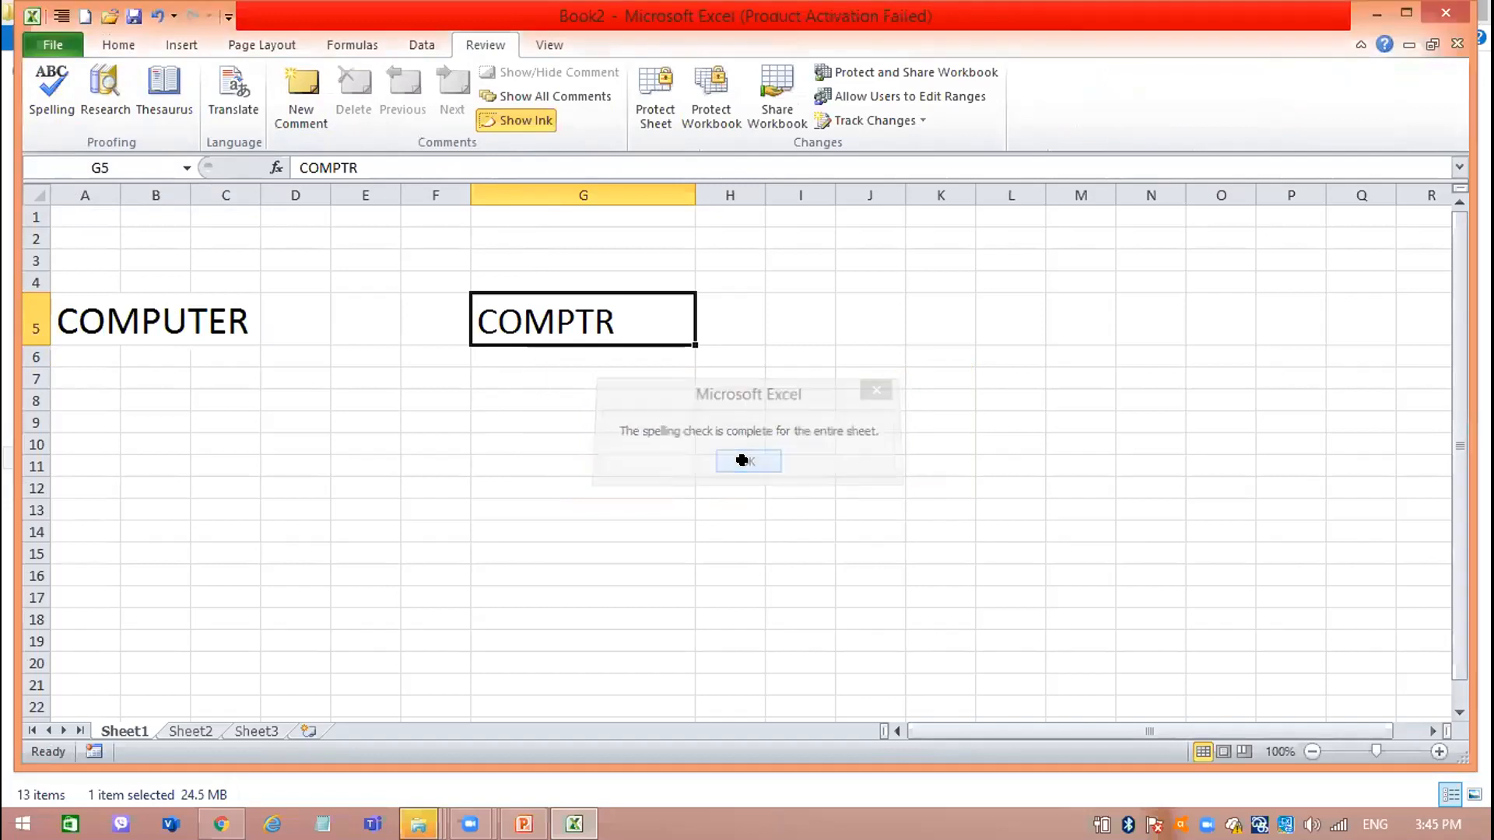
Replace the word in cell G5 with COLOUR.
double_click(555, 308)
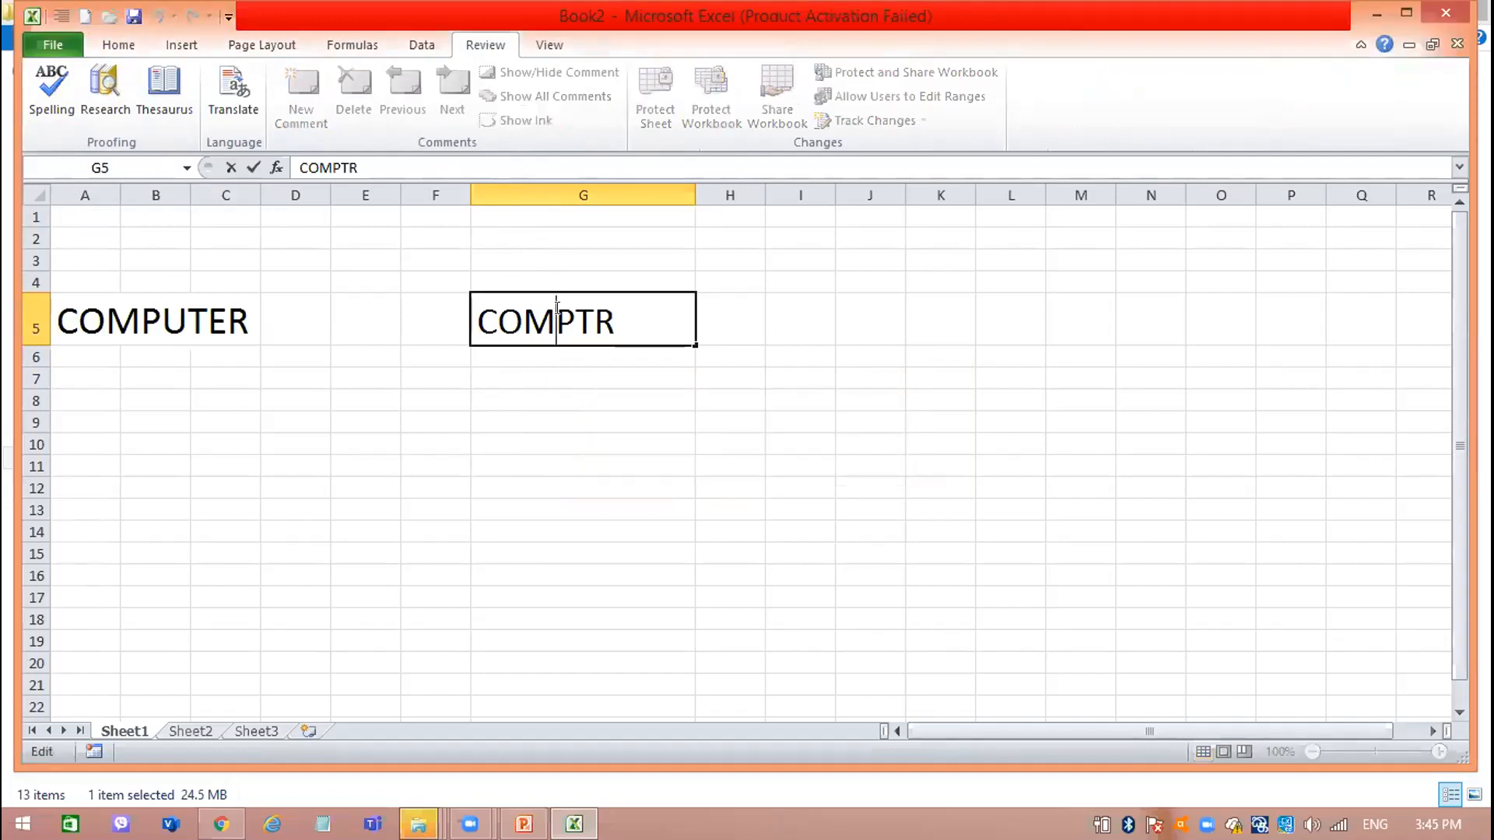
left_click_drag(613, 308, 459, 322)
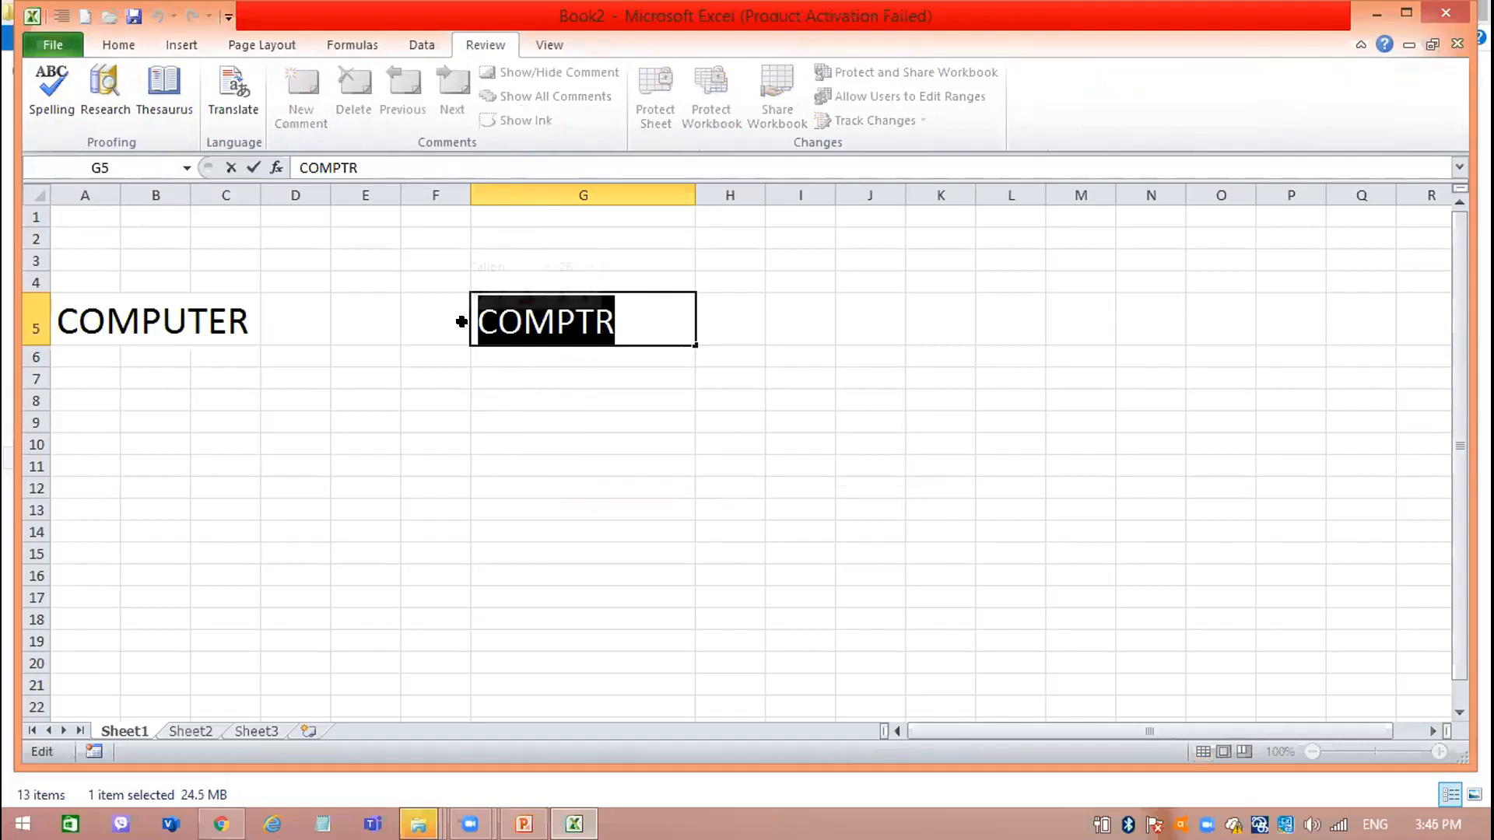
type("COLOUR")
key("Return")
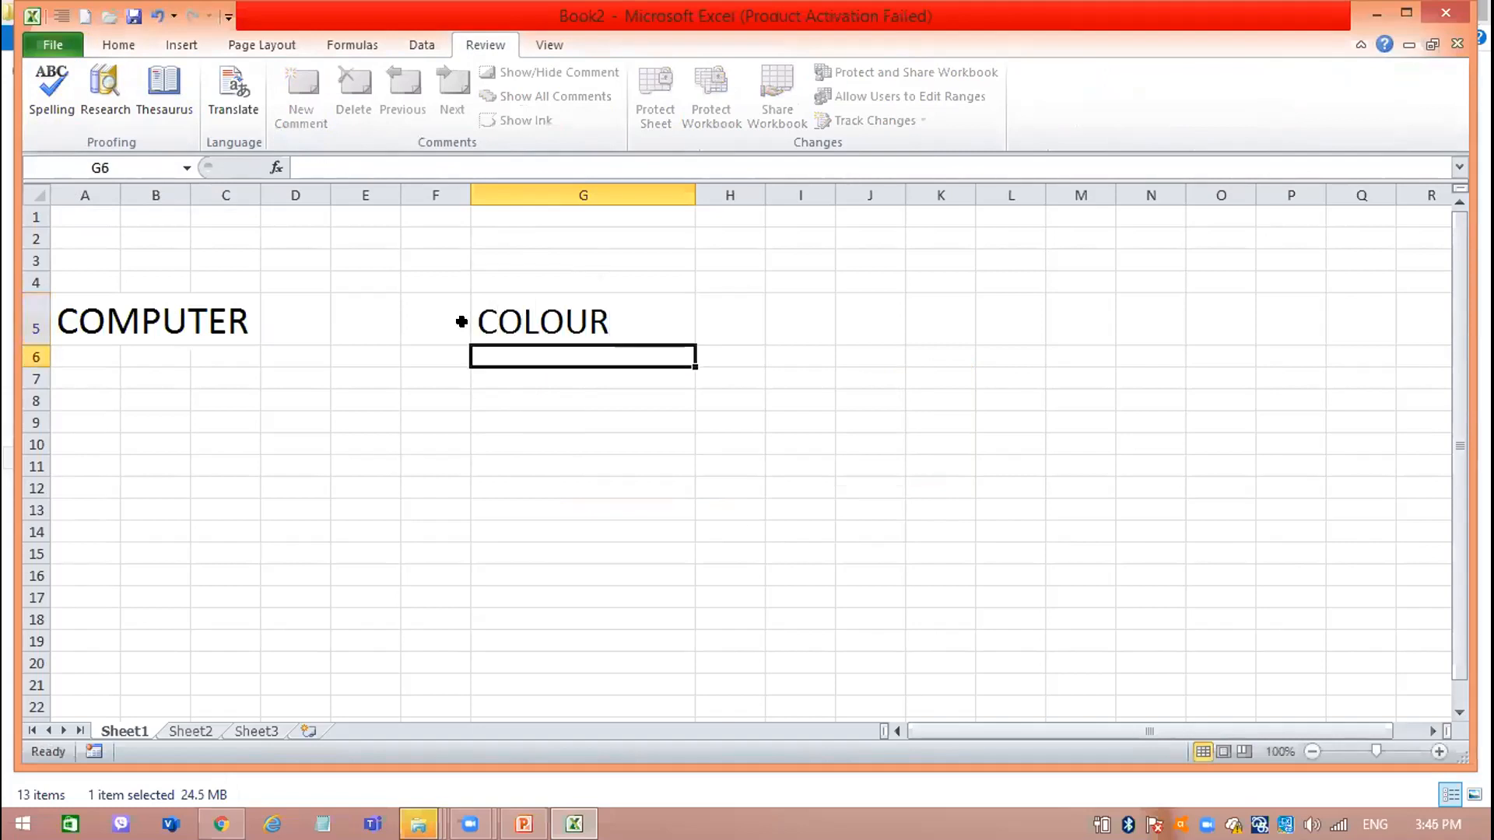
double_click(543, 306)
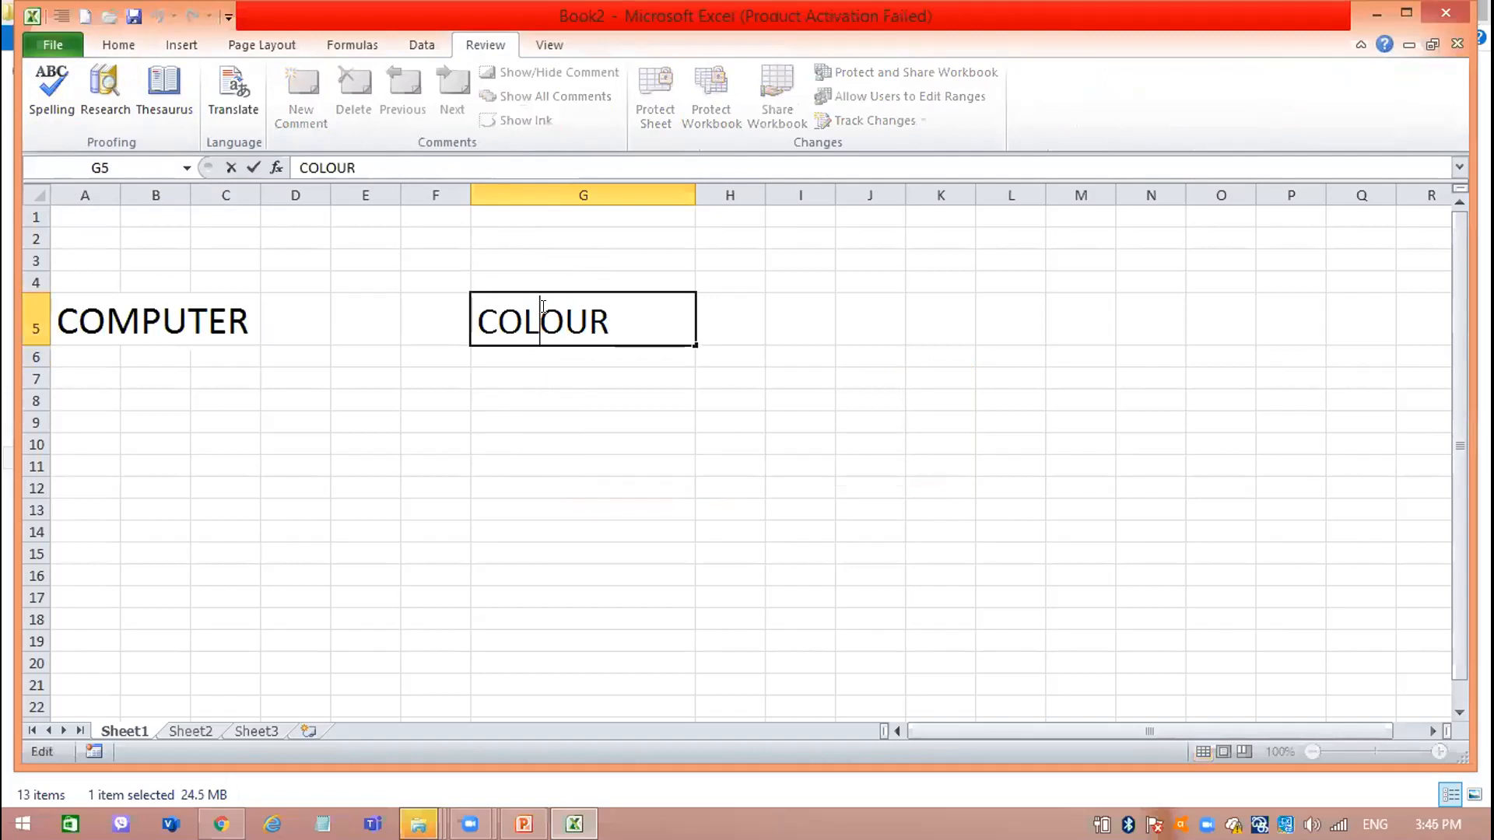
left_click_drag(611, 315, 451, 293)
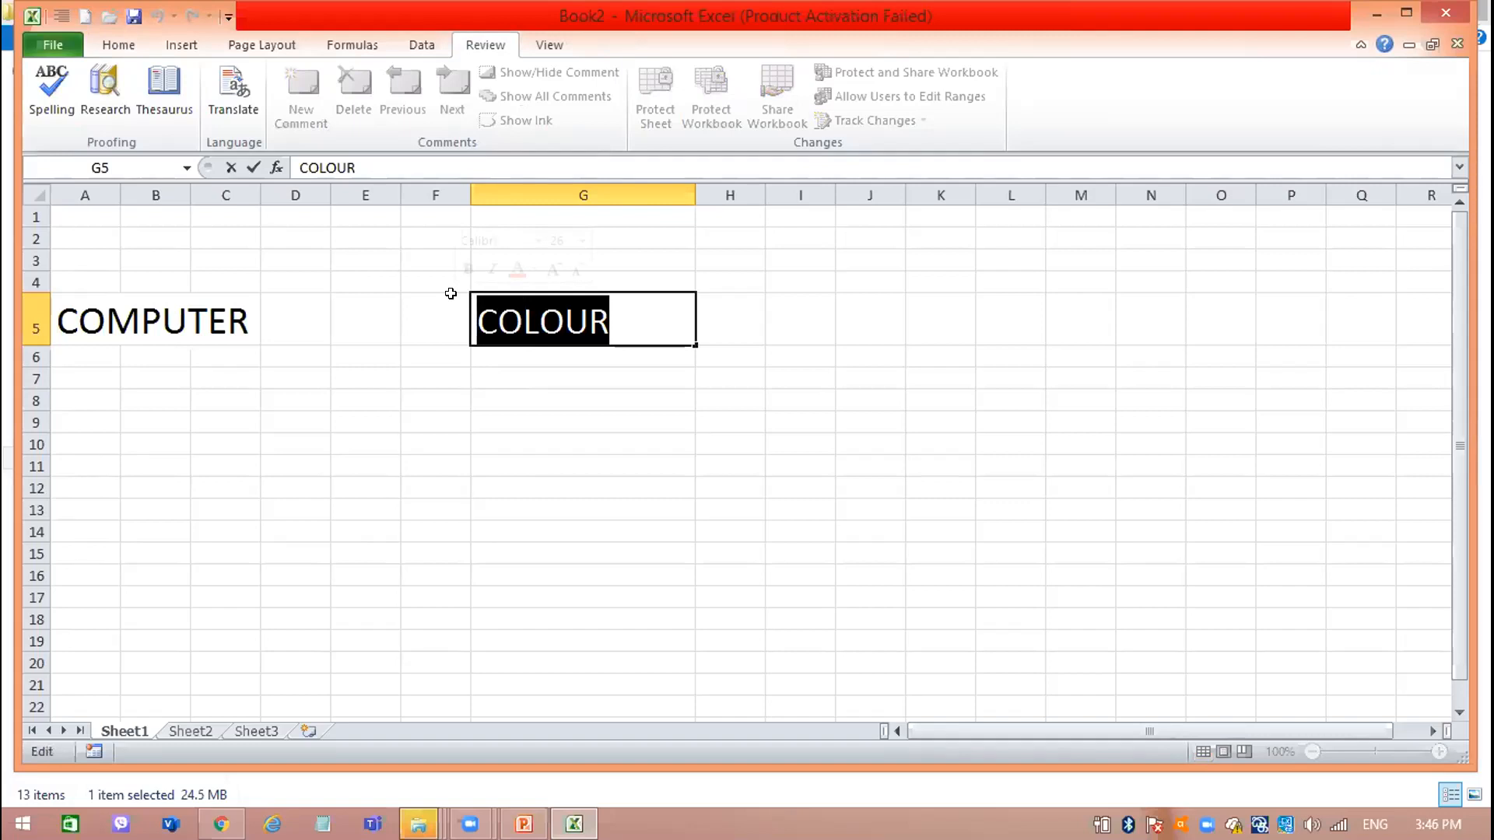
left_click(451, 293)
type("MPUTE")
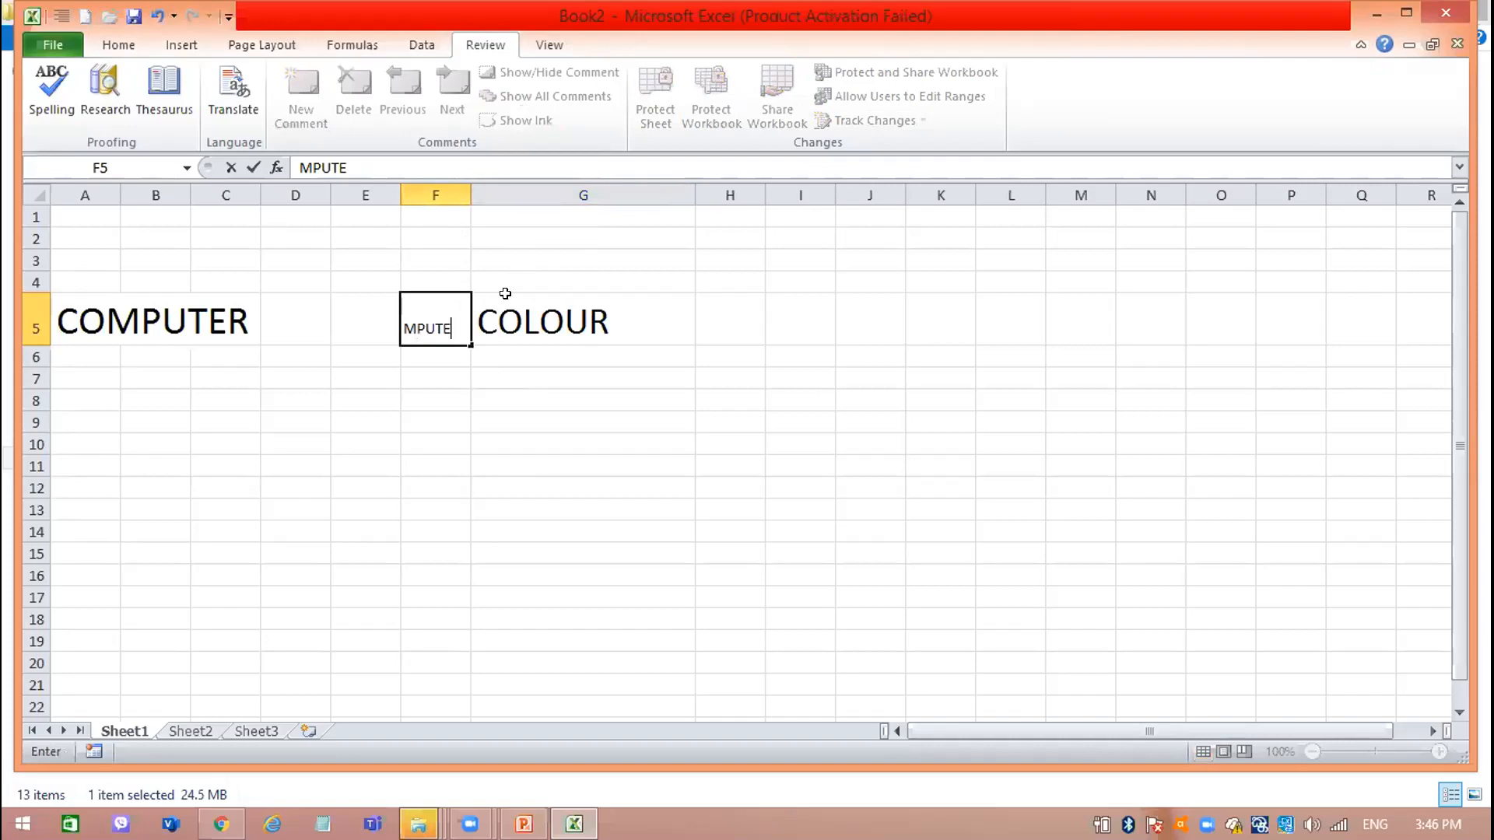
key("Return")
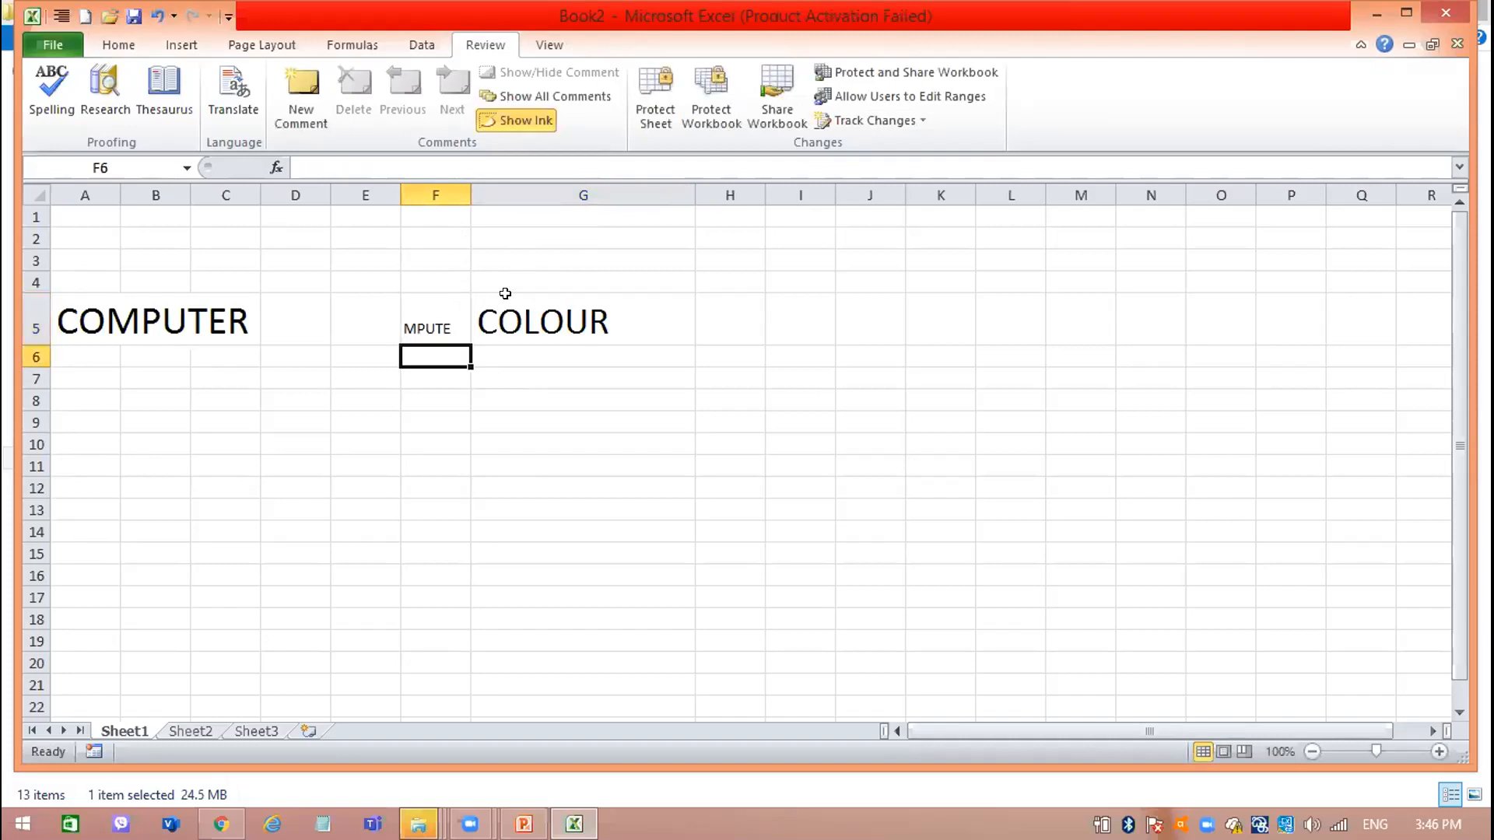
left_click(427, 320)
key("Delete")
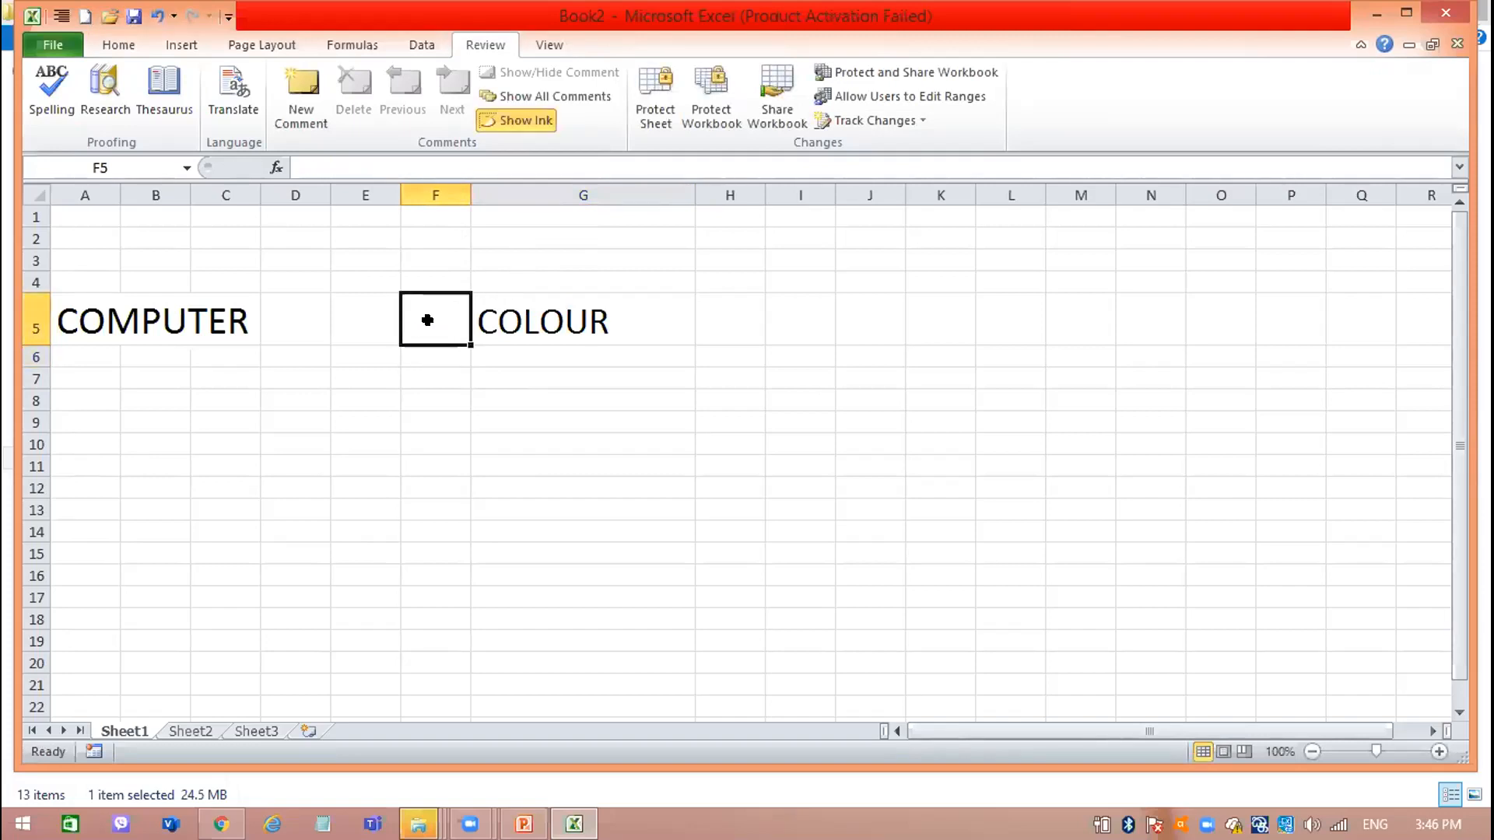
Replace the content of cell G5 with the misspelled word CMPUTR.
left_click(497, 313)
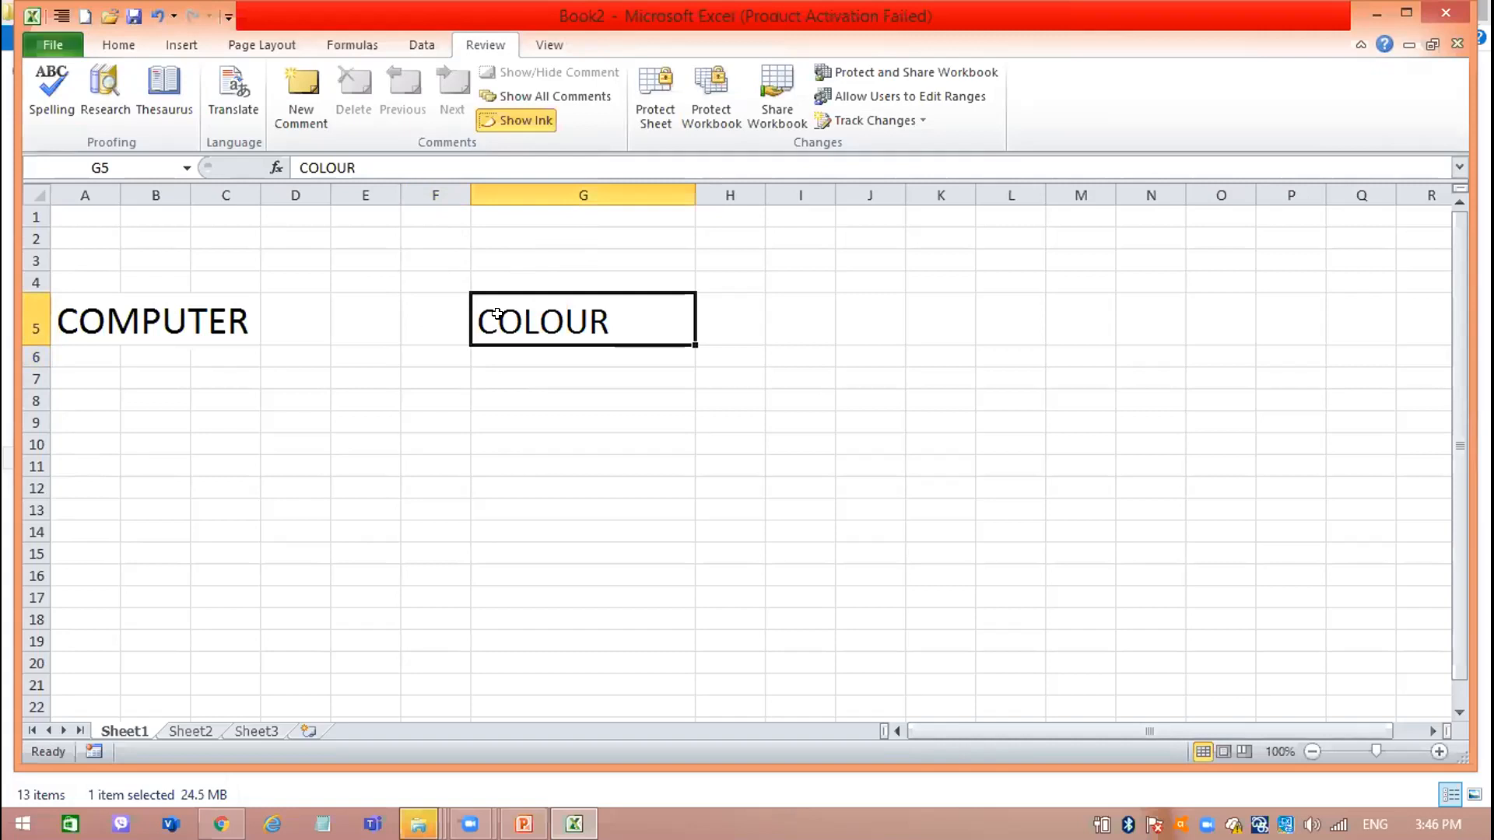
type("CMPUTR")
key("Return")
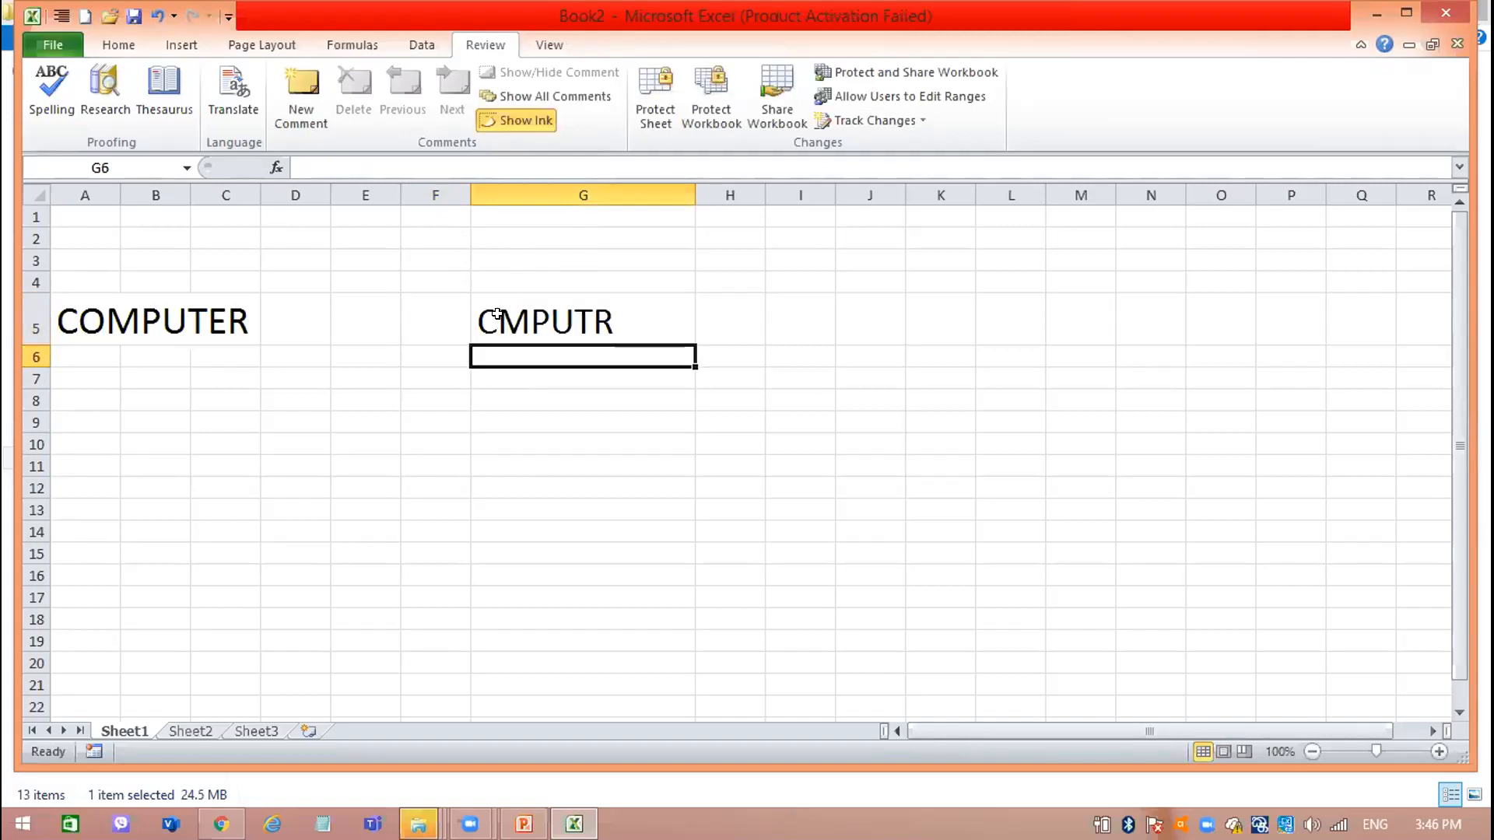
Check the spelling of CMPUTR from cell G5 onward, continuing from the beginning of the sheet.
left_click(497, 314)
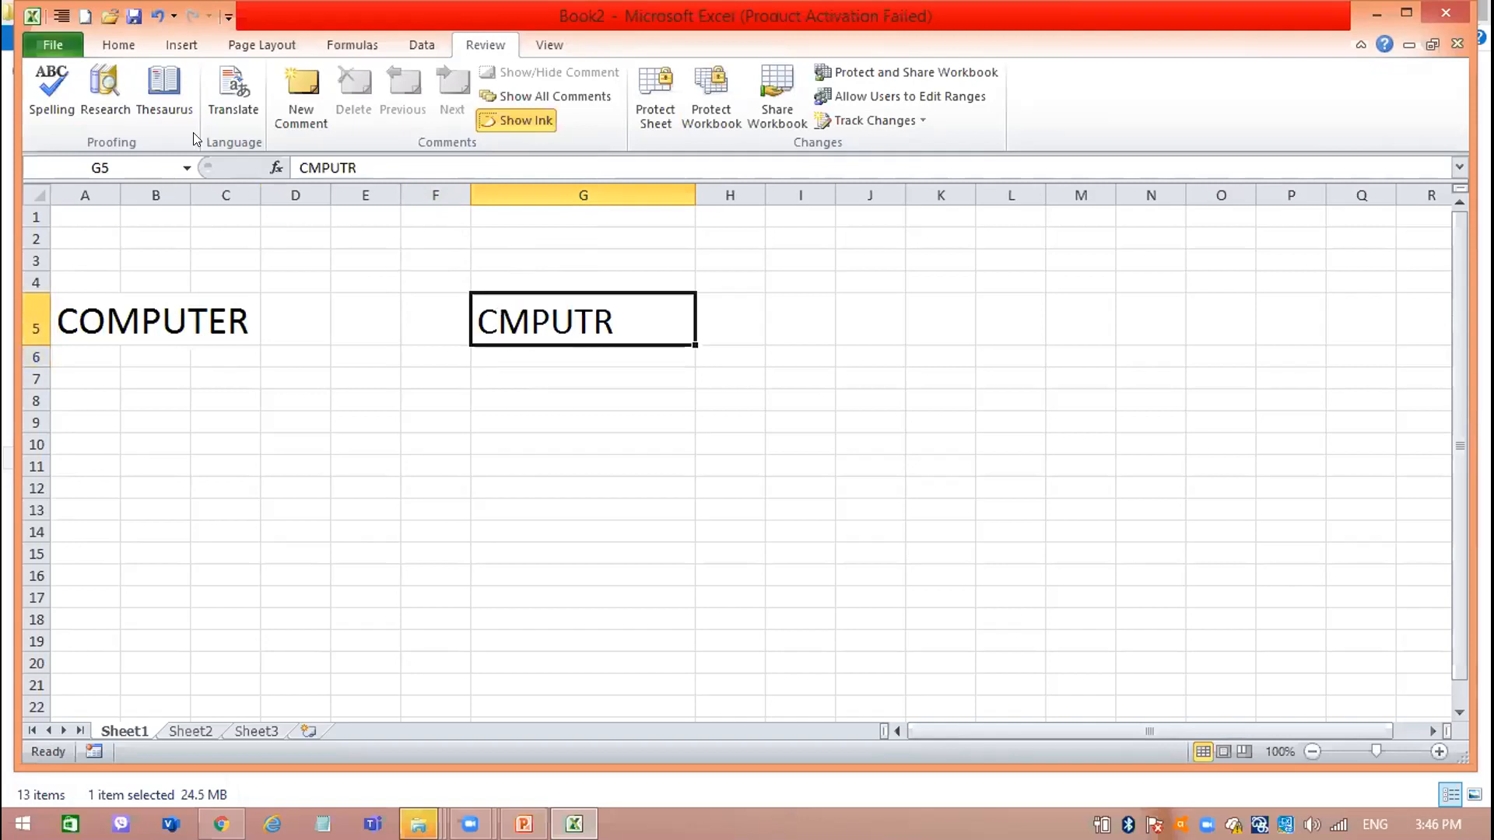
left_click(58, 70)
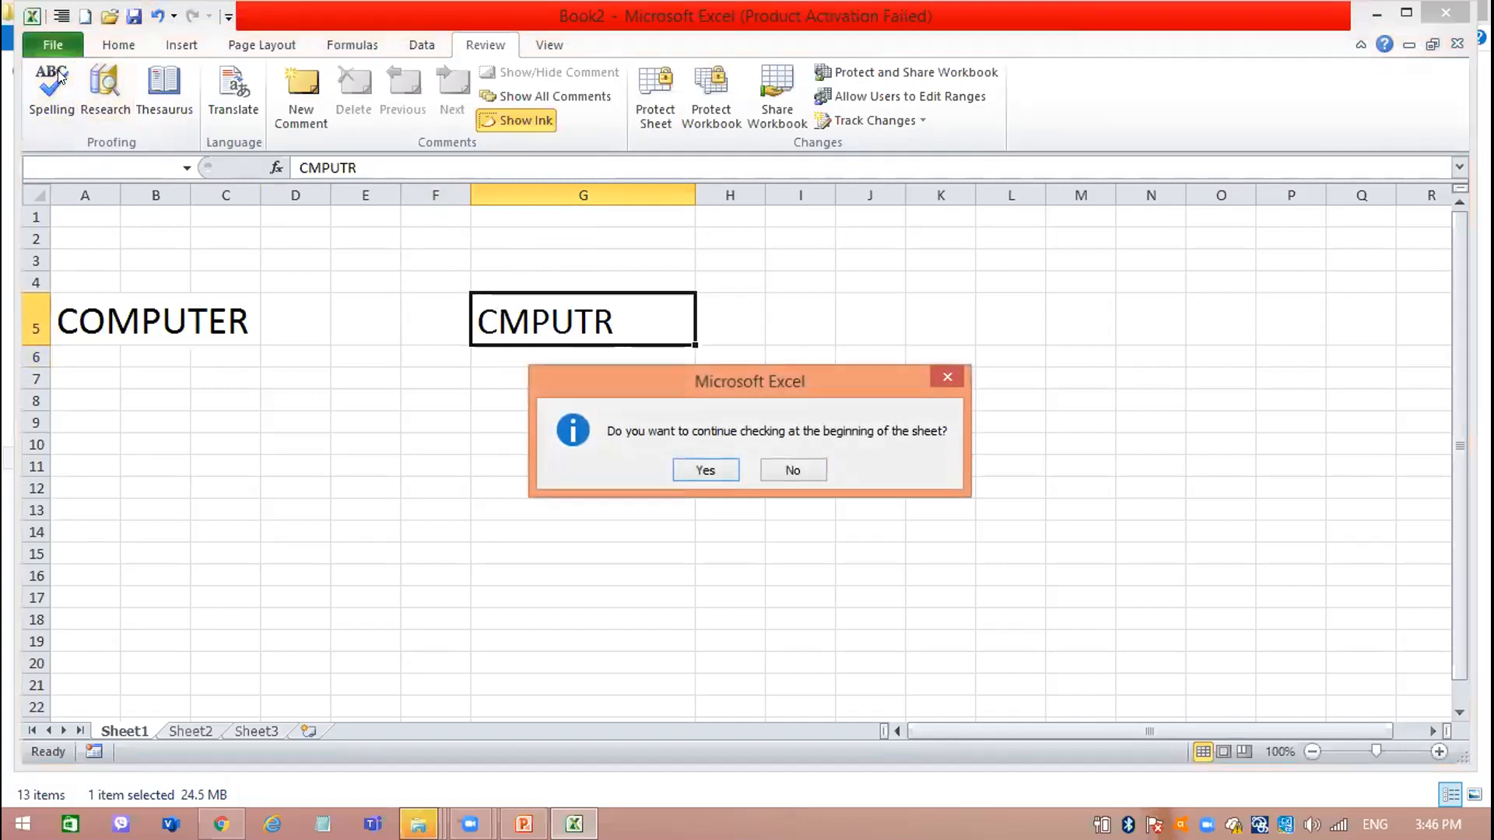
left_click(709, 468)
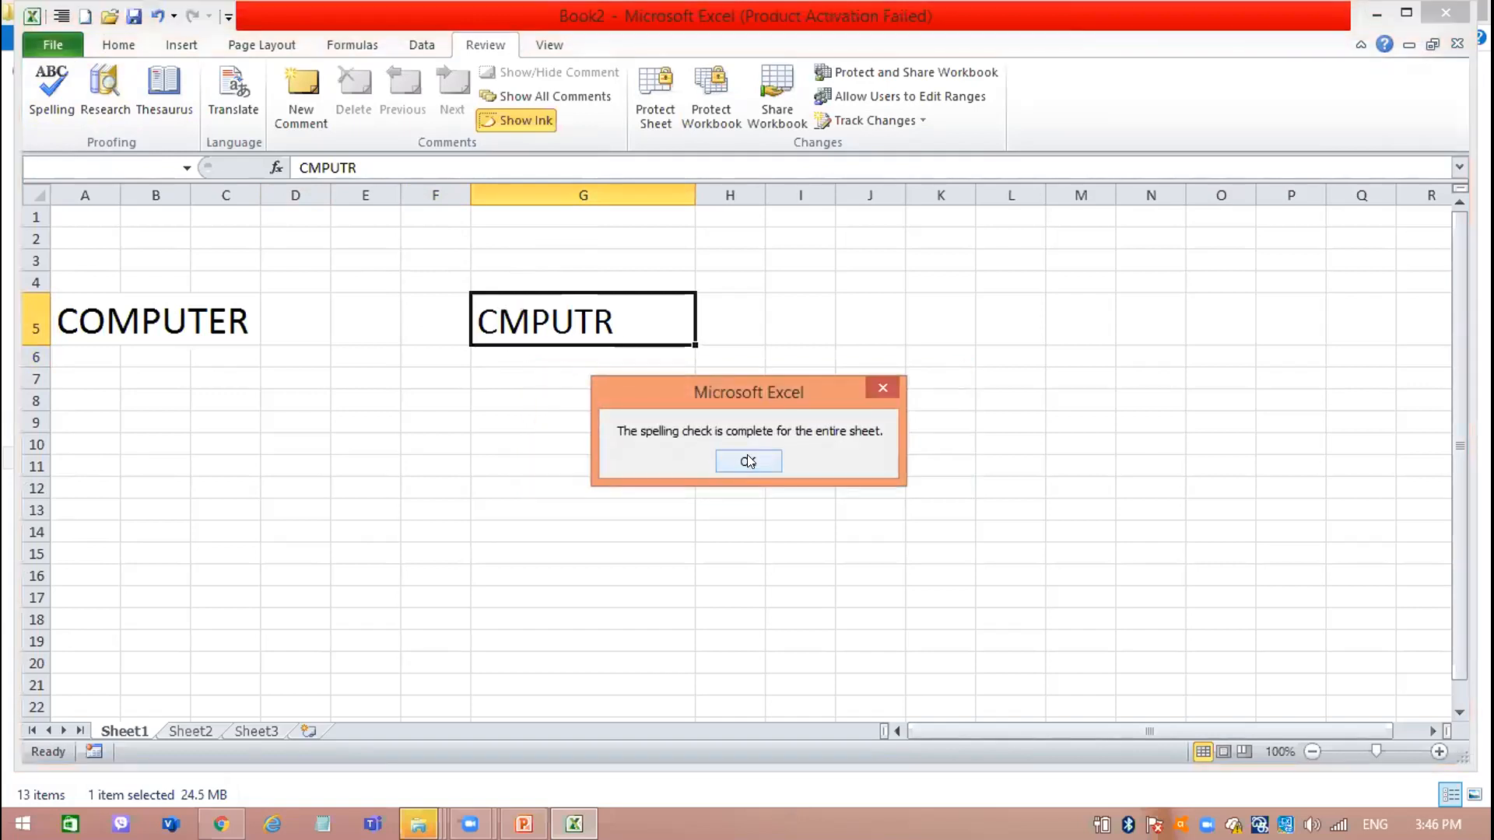
left_click(747, 461)
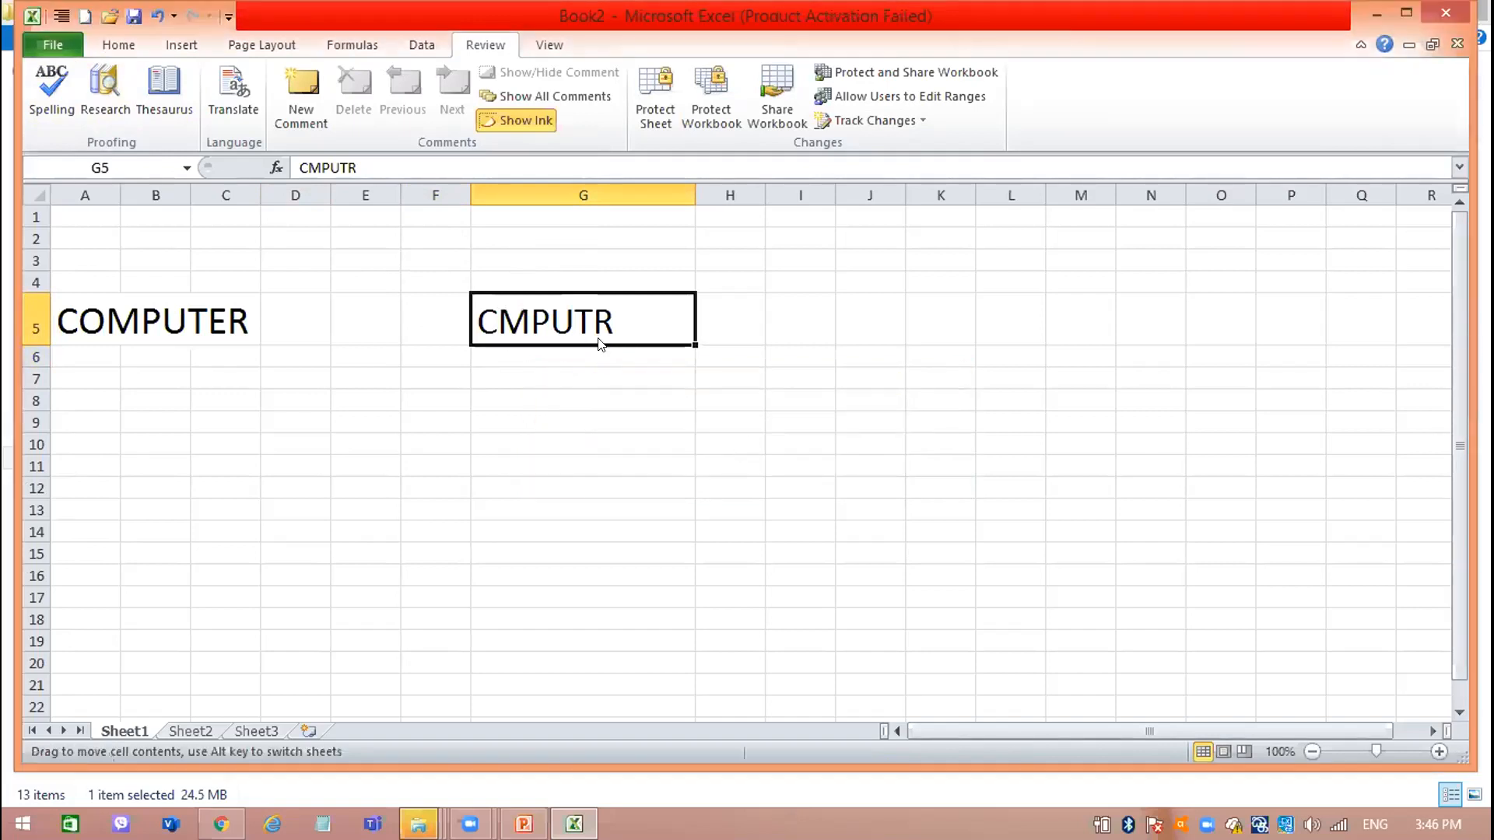
left_click(784, 446)
left_click(349, 256)
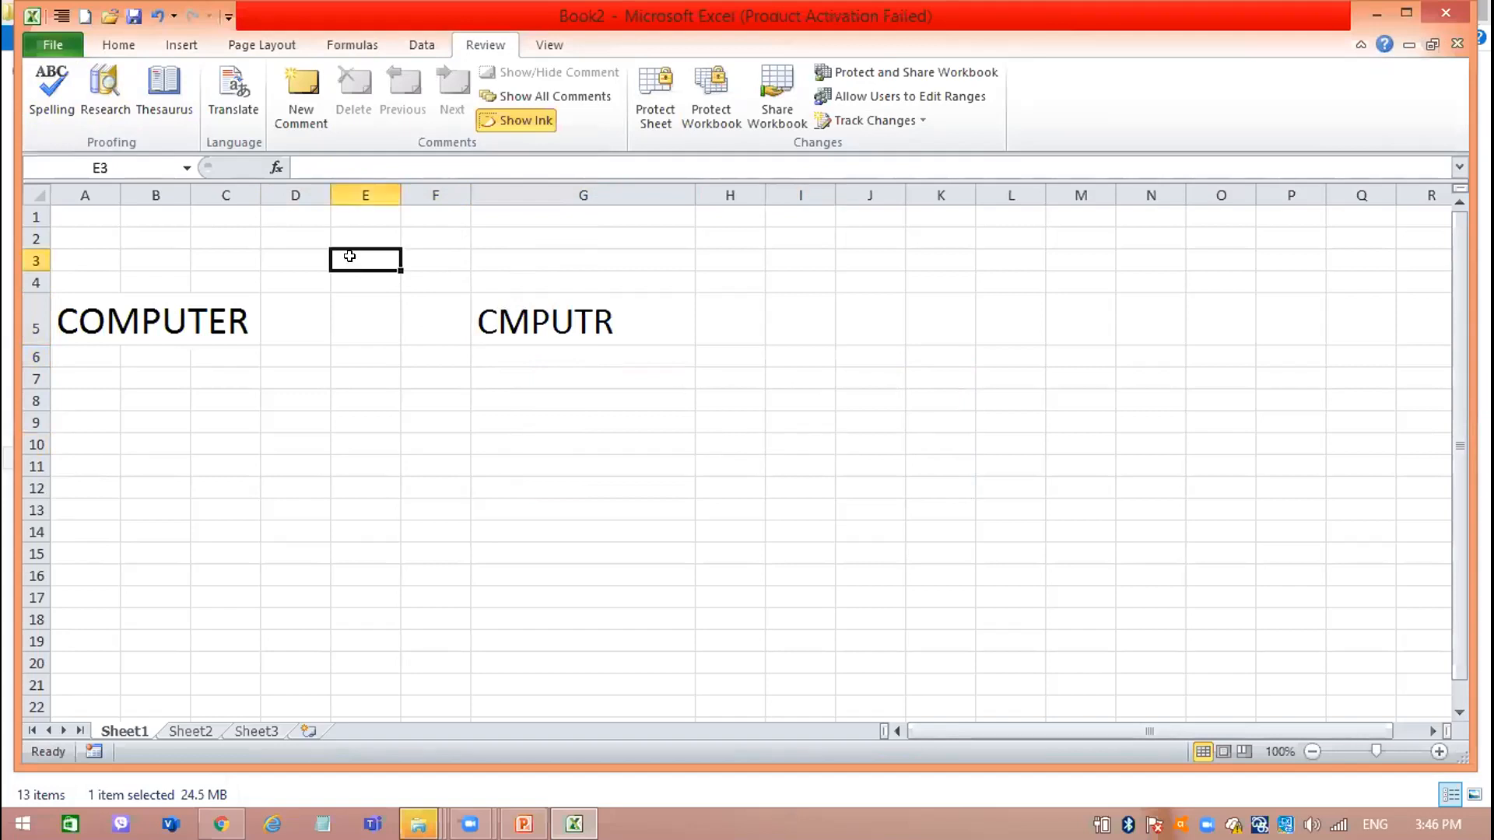
left_click_drag(350, 257, 837, 417)
View the shortcut commands available while editing CMPUTR in cell G5, and leave the cell.
left_click(556, 310)
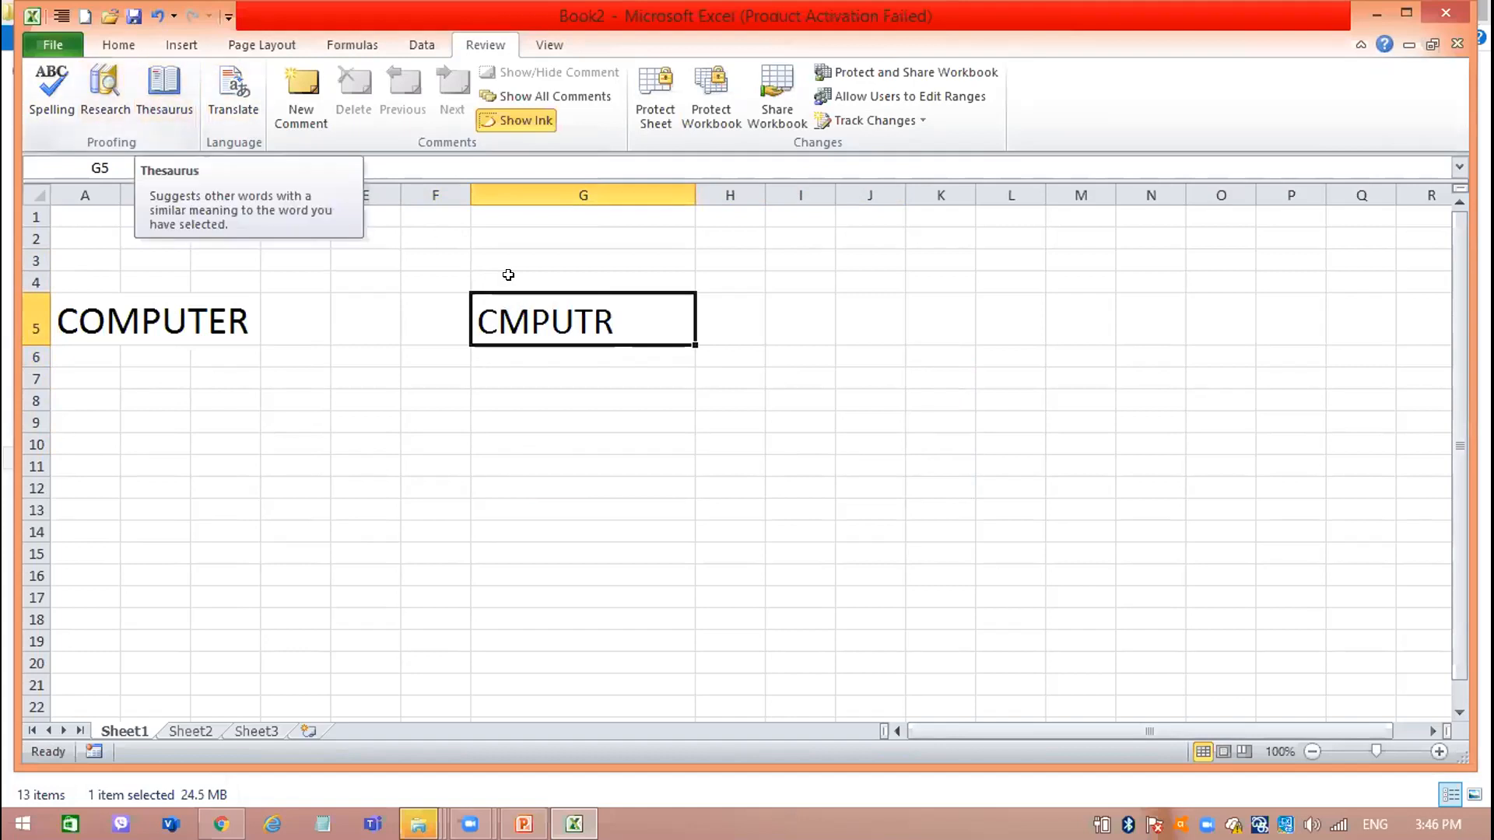
double_click(552, 306)
right_click(552, 310)
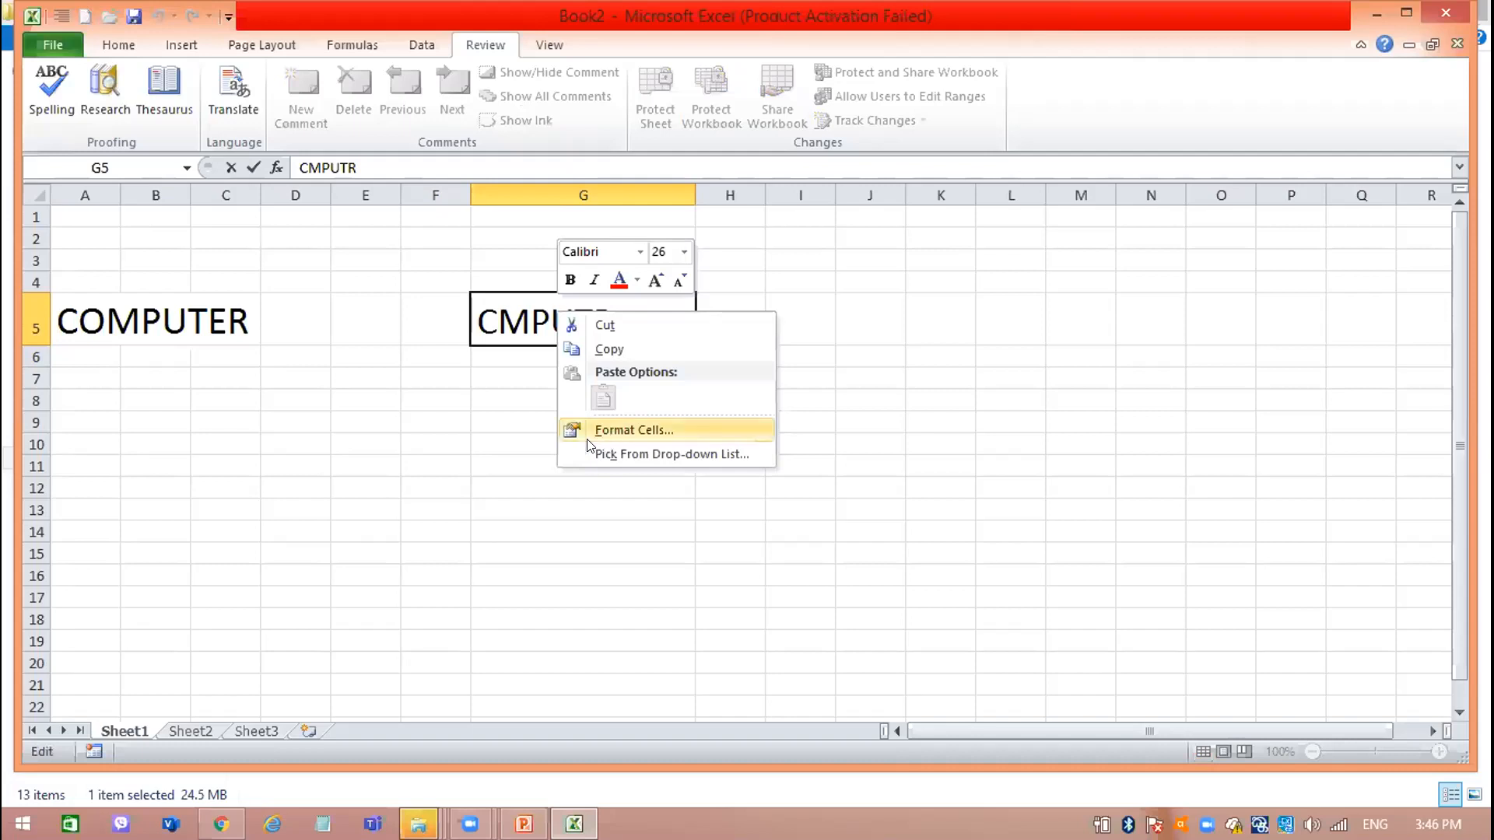
left_click(501, 328)
double_click(501, 328)
double_click(501, 326)
left_click(611, 434)
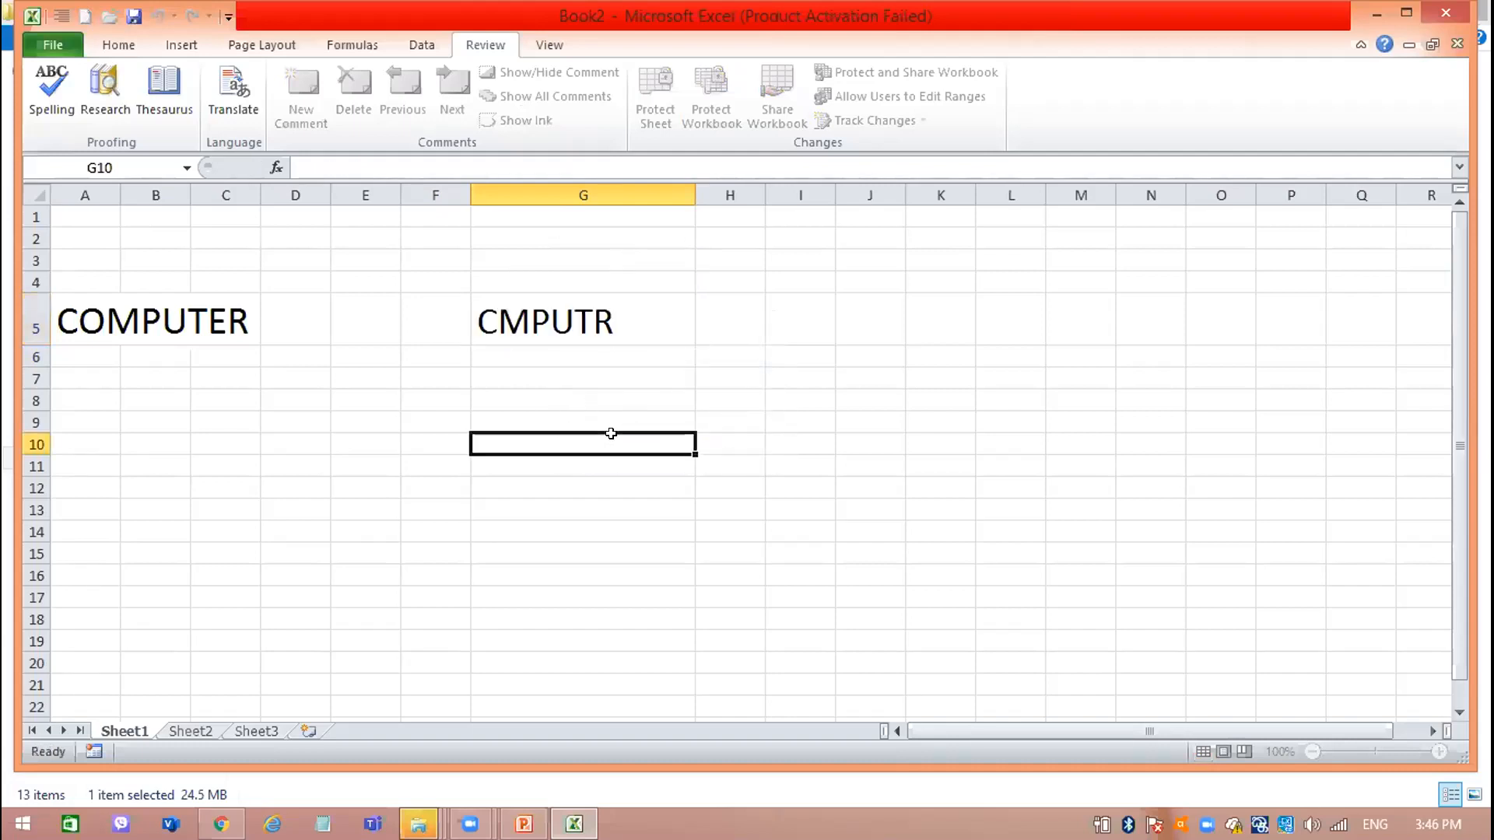
Repeat the spelling check with cell G5 selected and let it cover the entire sheet.
left_click(576, 304)
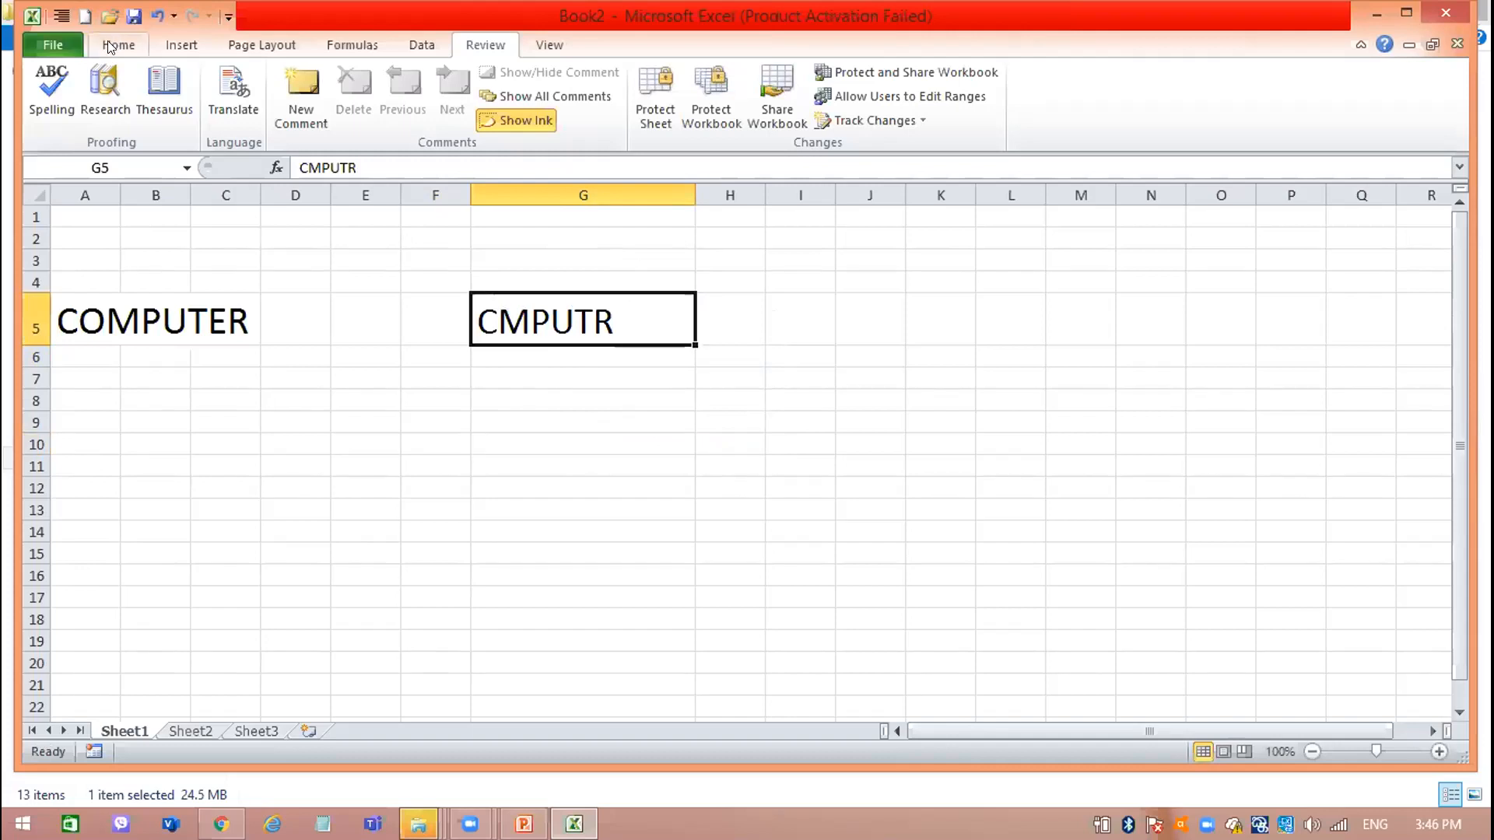
left_click(47, 94)
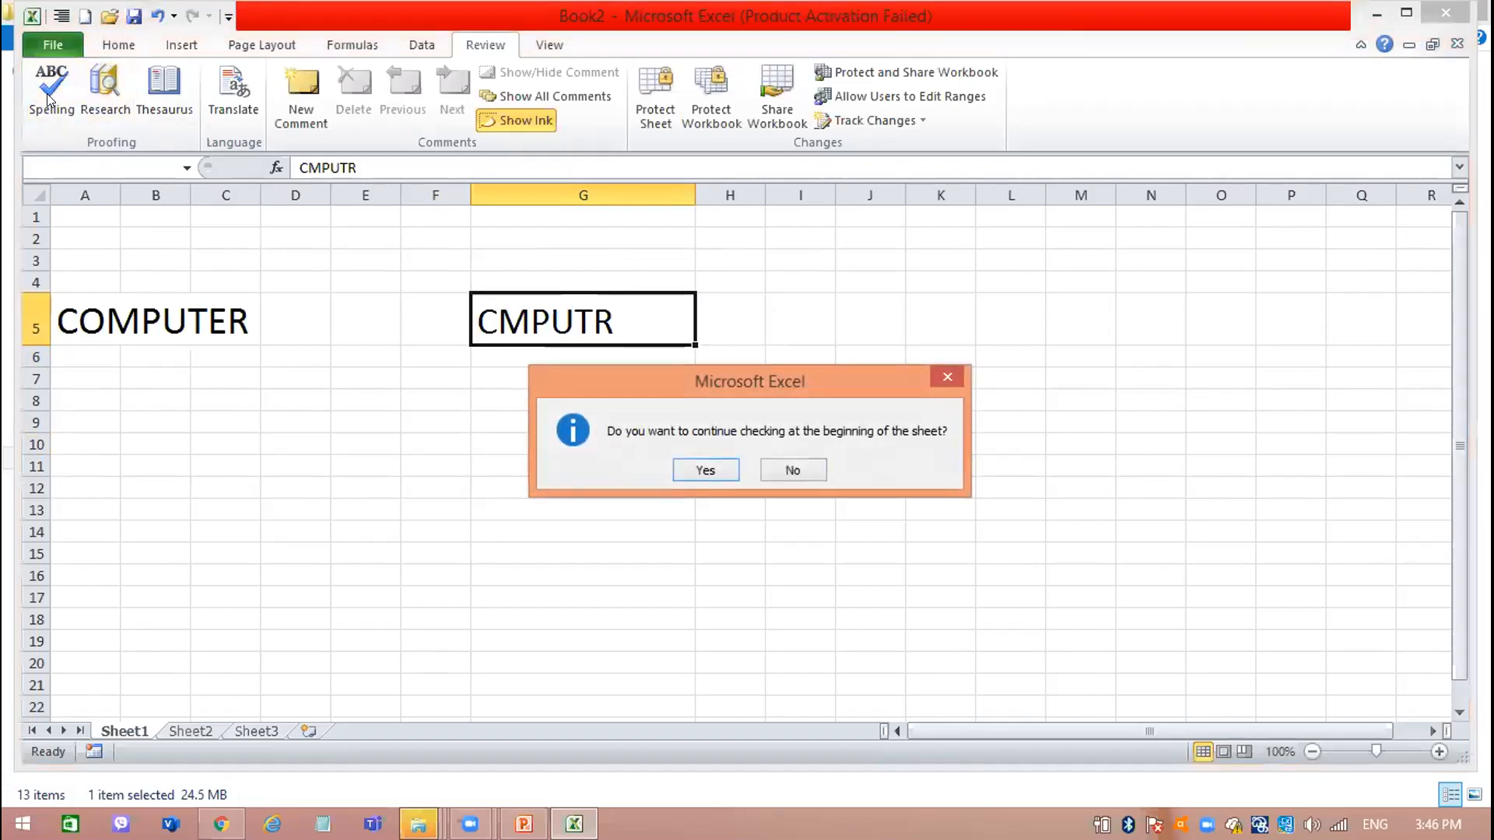
left_click(706, 470)
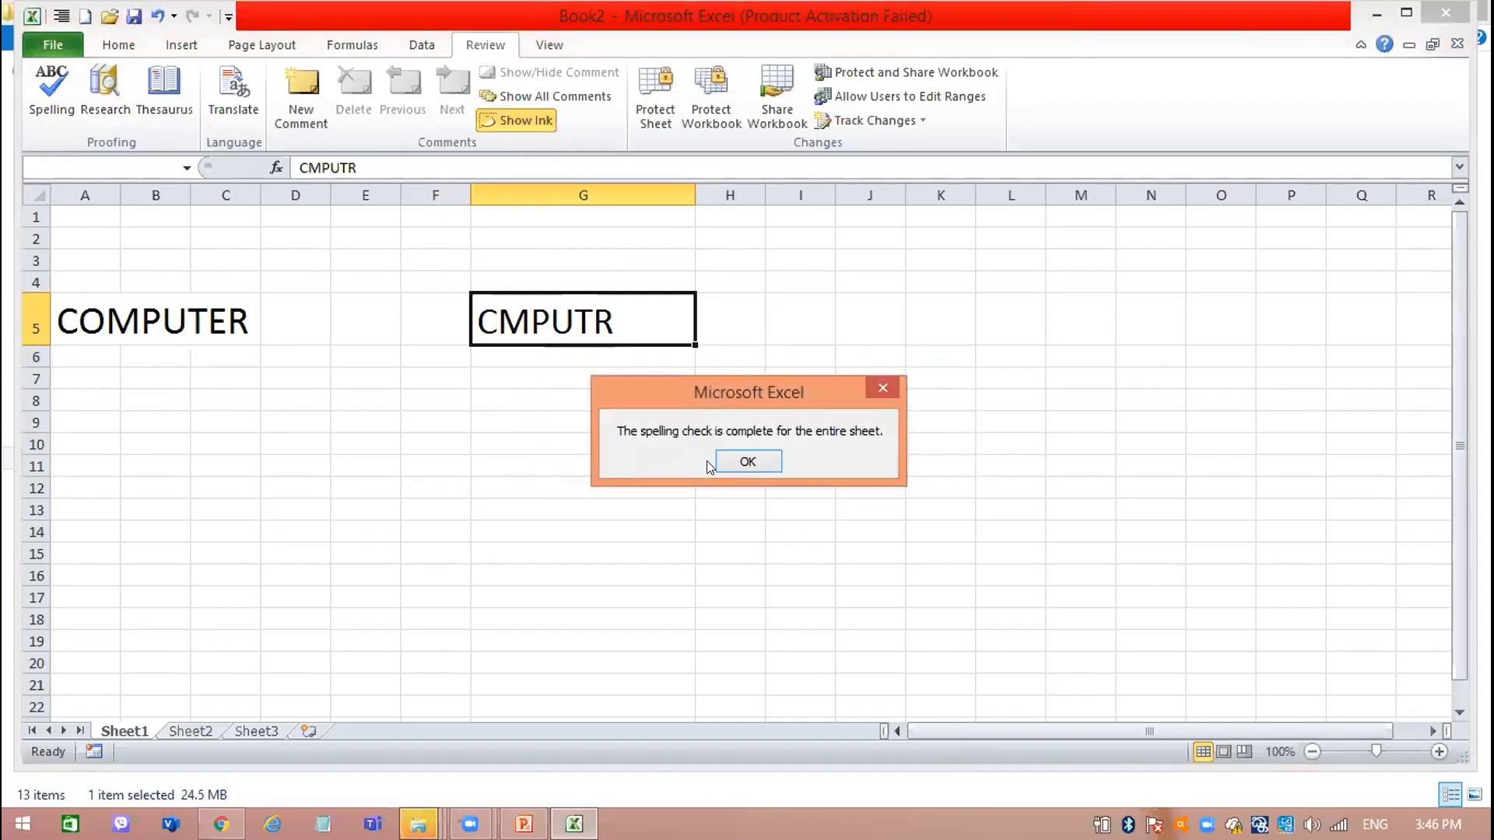
left_click(745, 462)
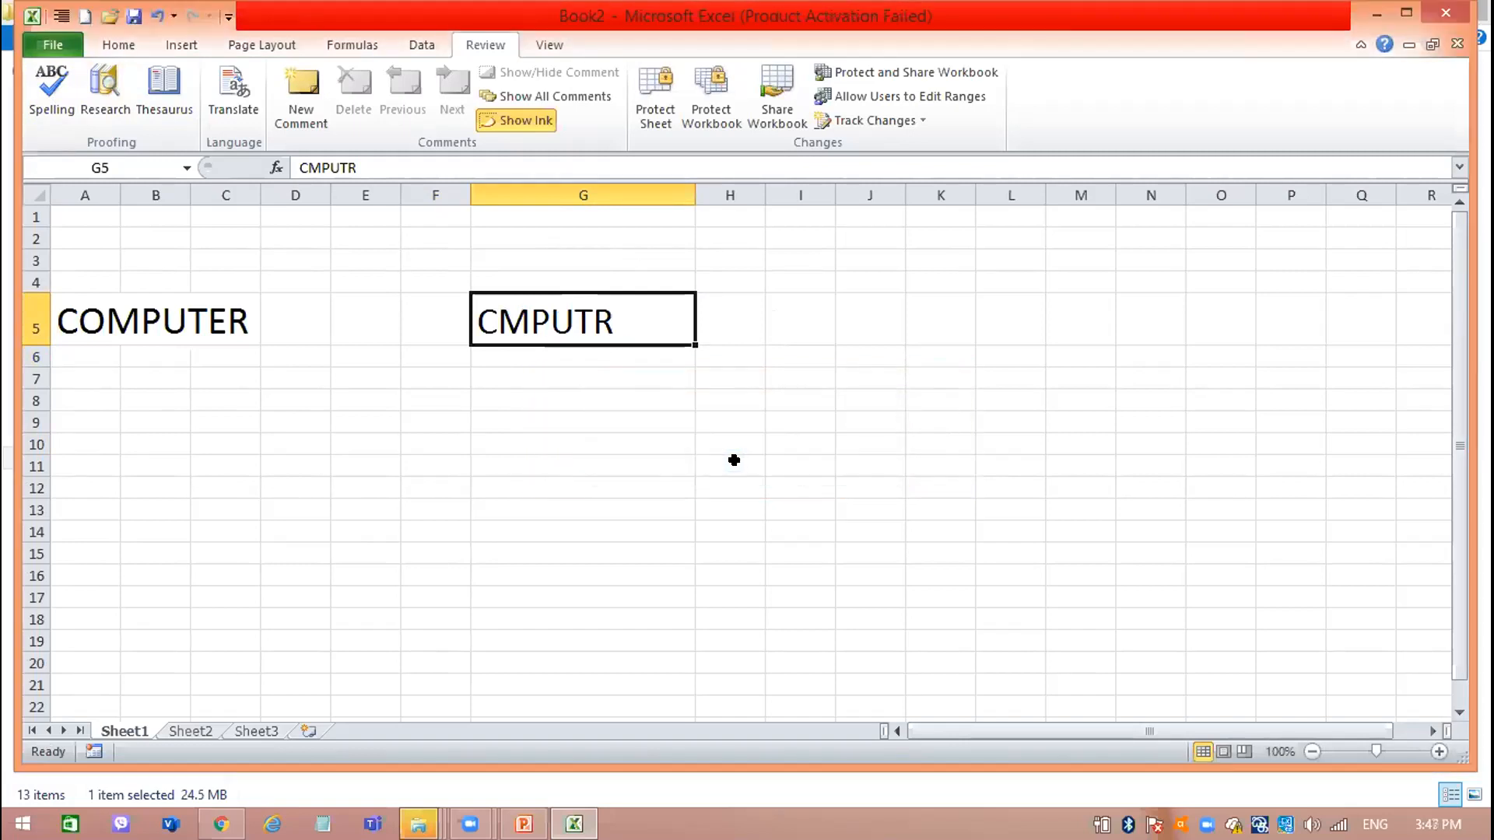
Run the spelling check once more from cell G5, continuing from the beginning of the sheet.
right_click(47, 93)
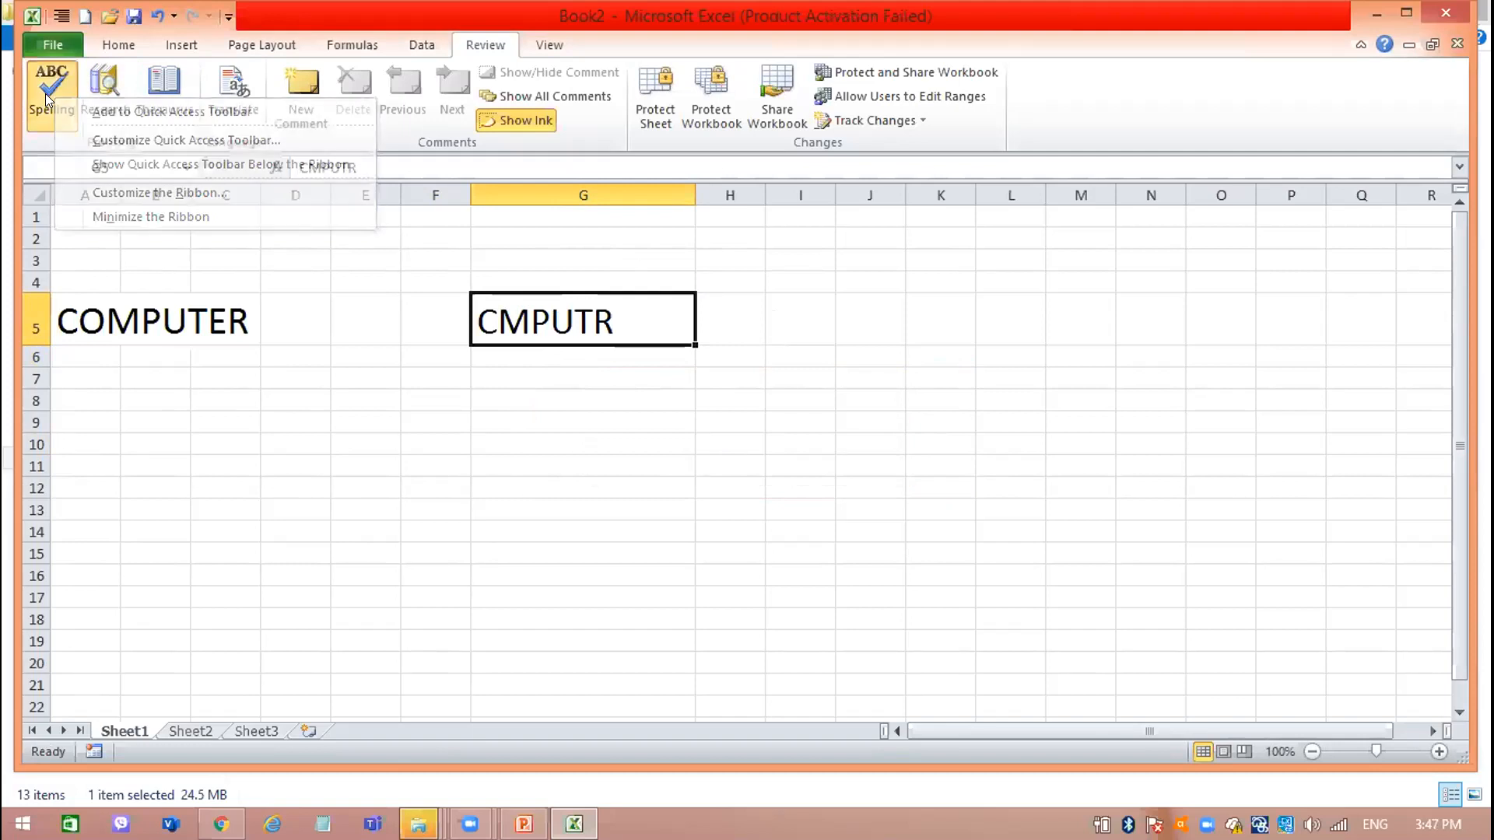
left_click(45, 93)
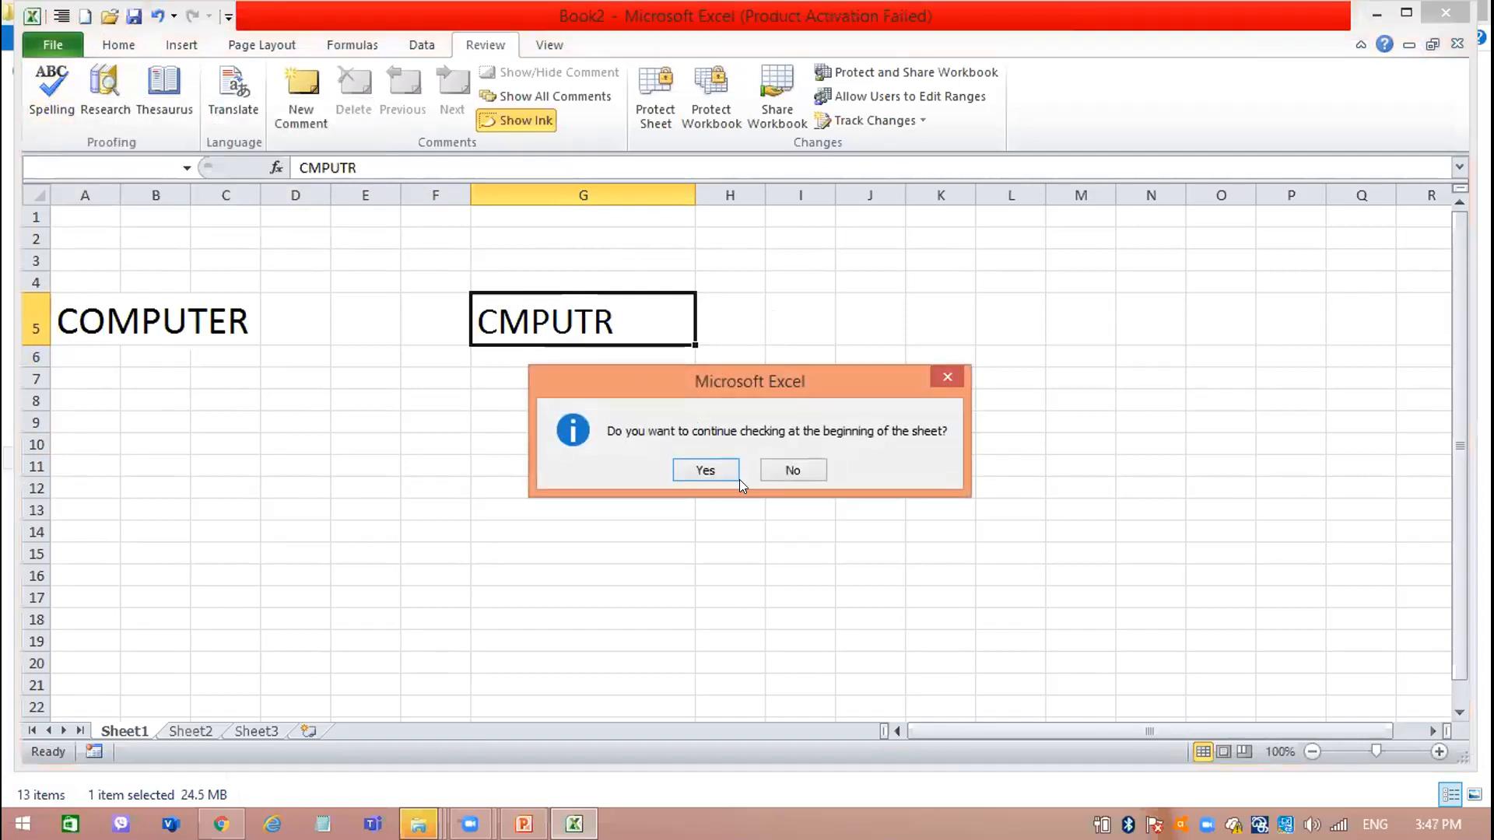
left_click(705, 467)
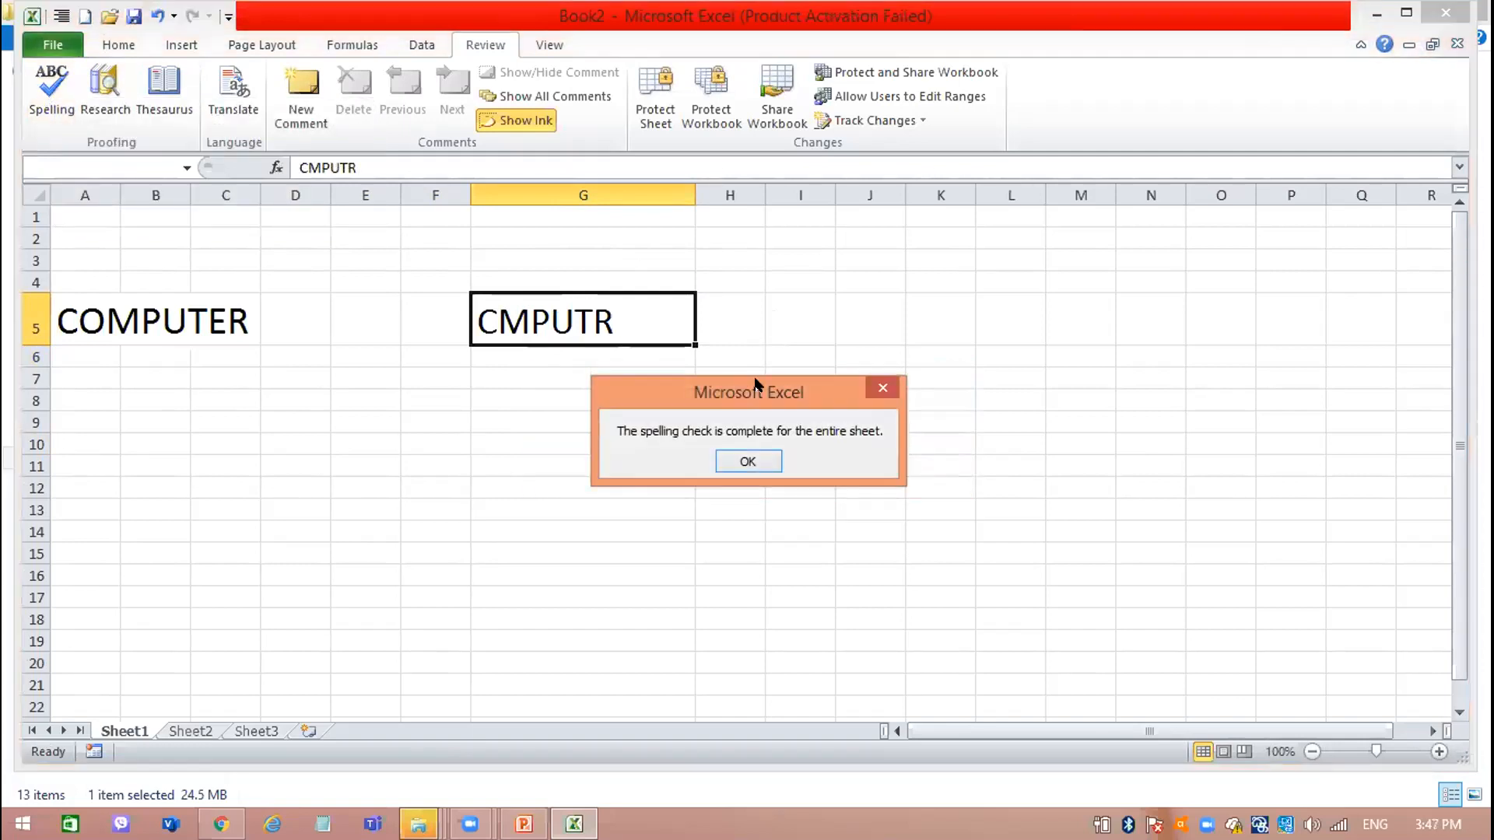
left_click(748, 458)
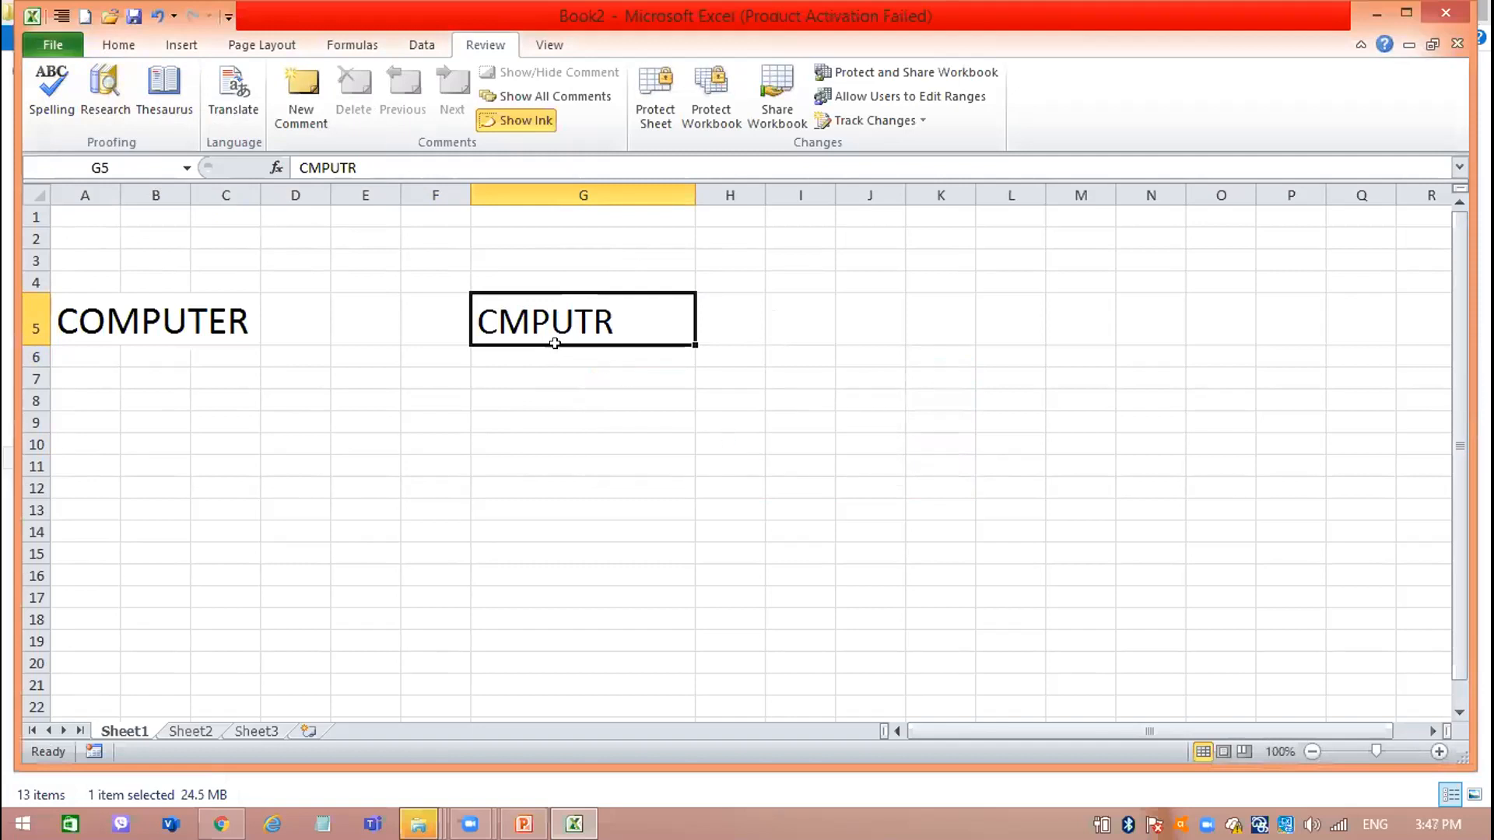
Enter the word Galle in cell G9.
left_click(587, 413)
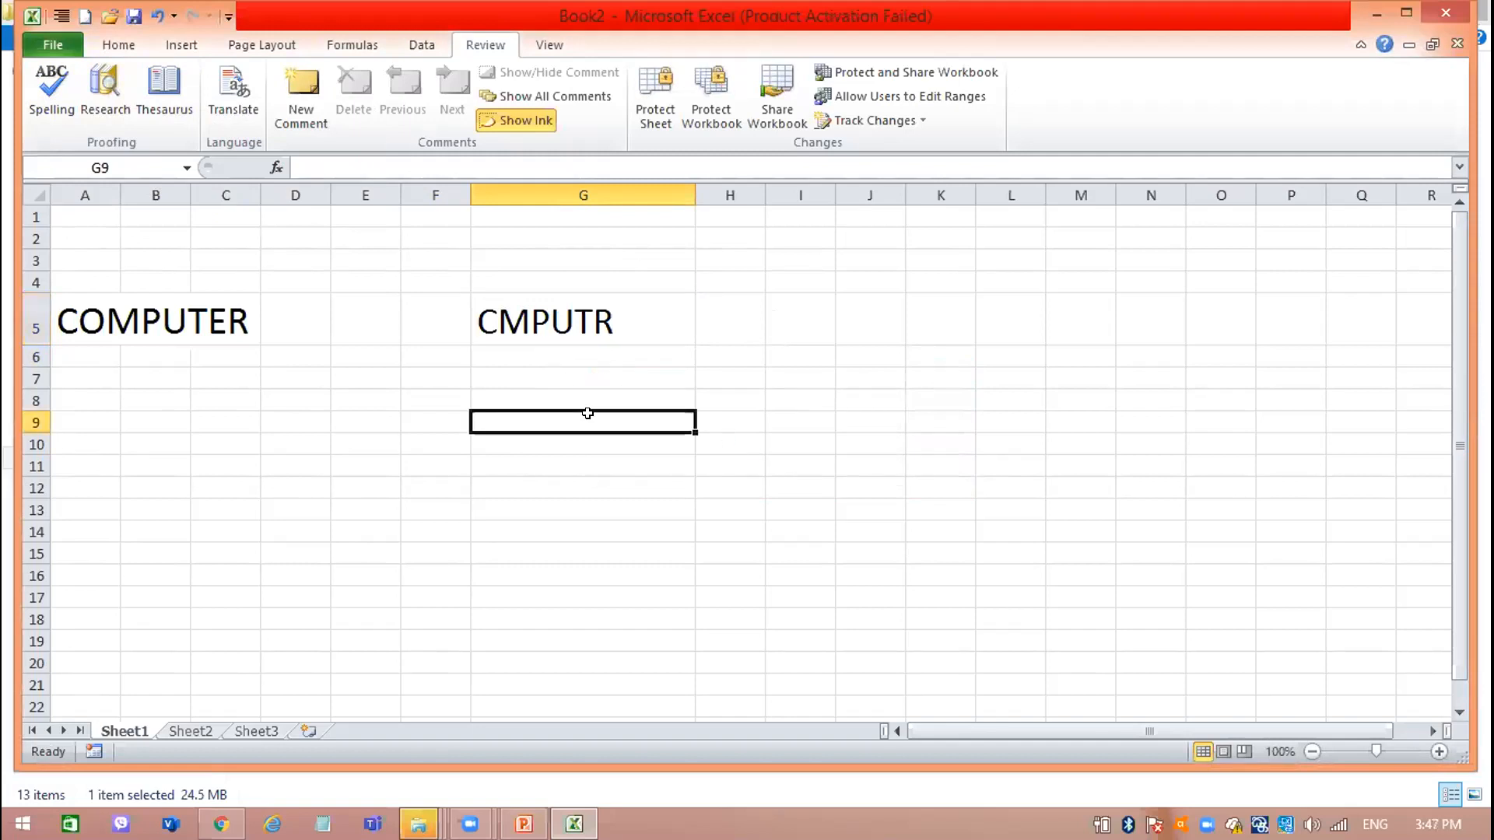
type("kURU")
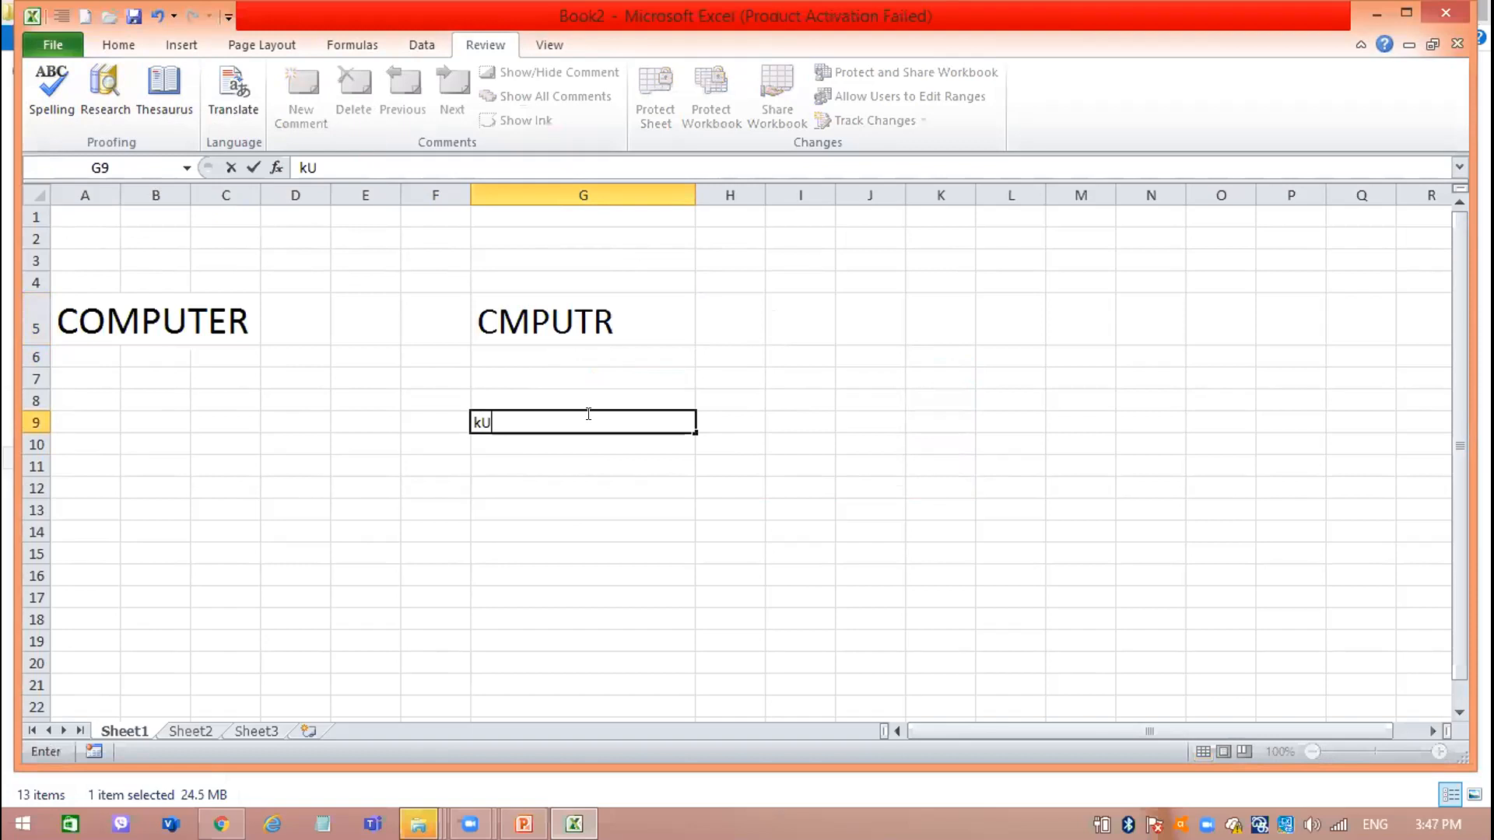
key("BackSpace")
key("BackSpace")
key("BackSpace")
key("BackSpace")
type("Galle")
key("Return")
Replace the content of cell G9 with the nonsense word ohubrf.
left_click(587, 413)
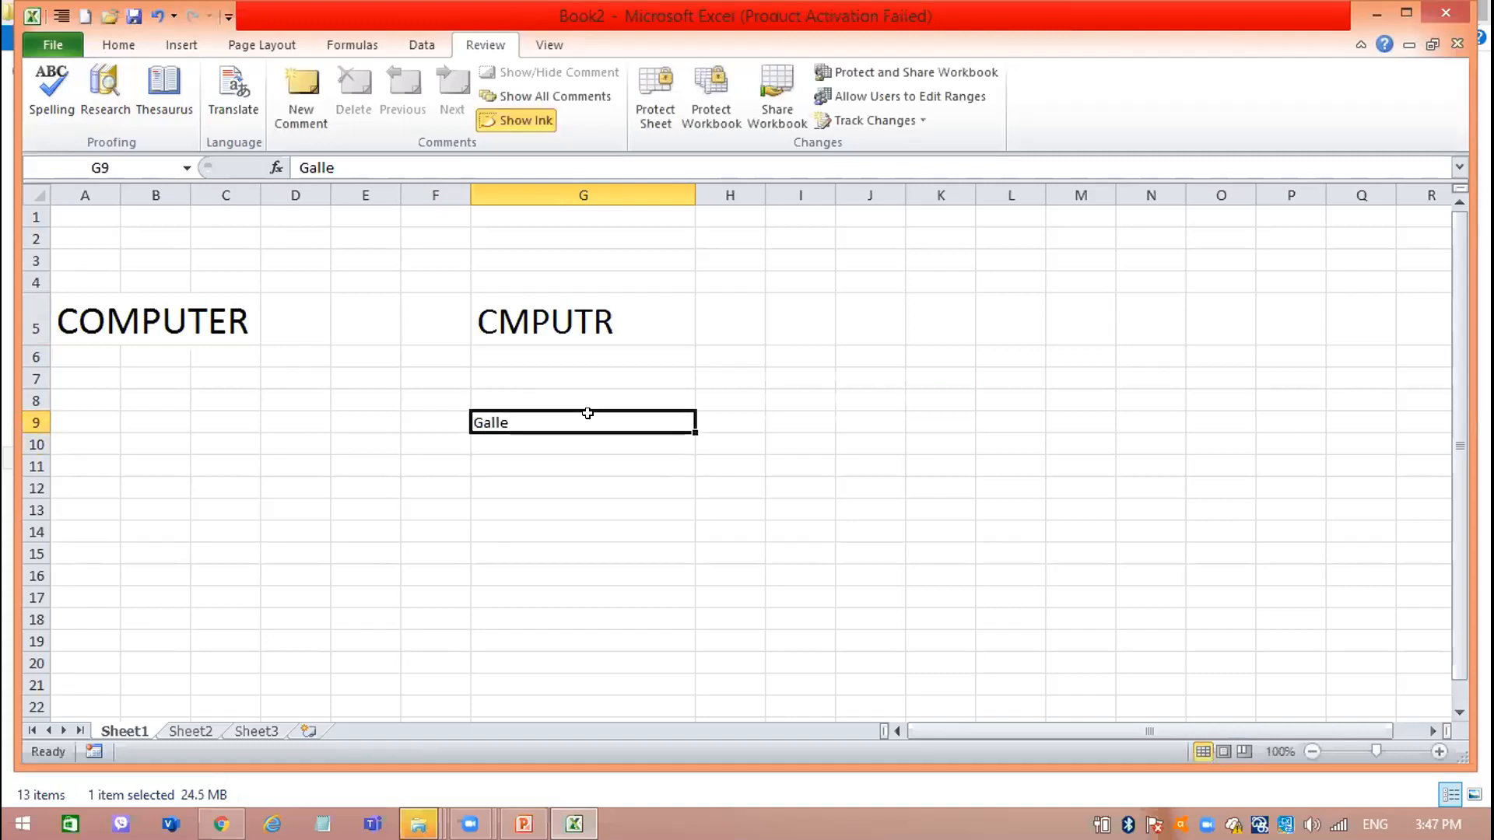
key("BackSpace")
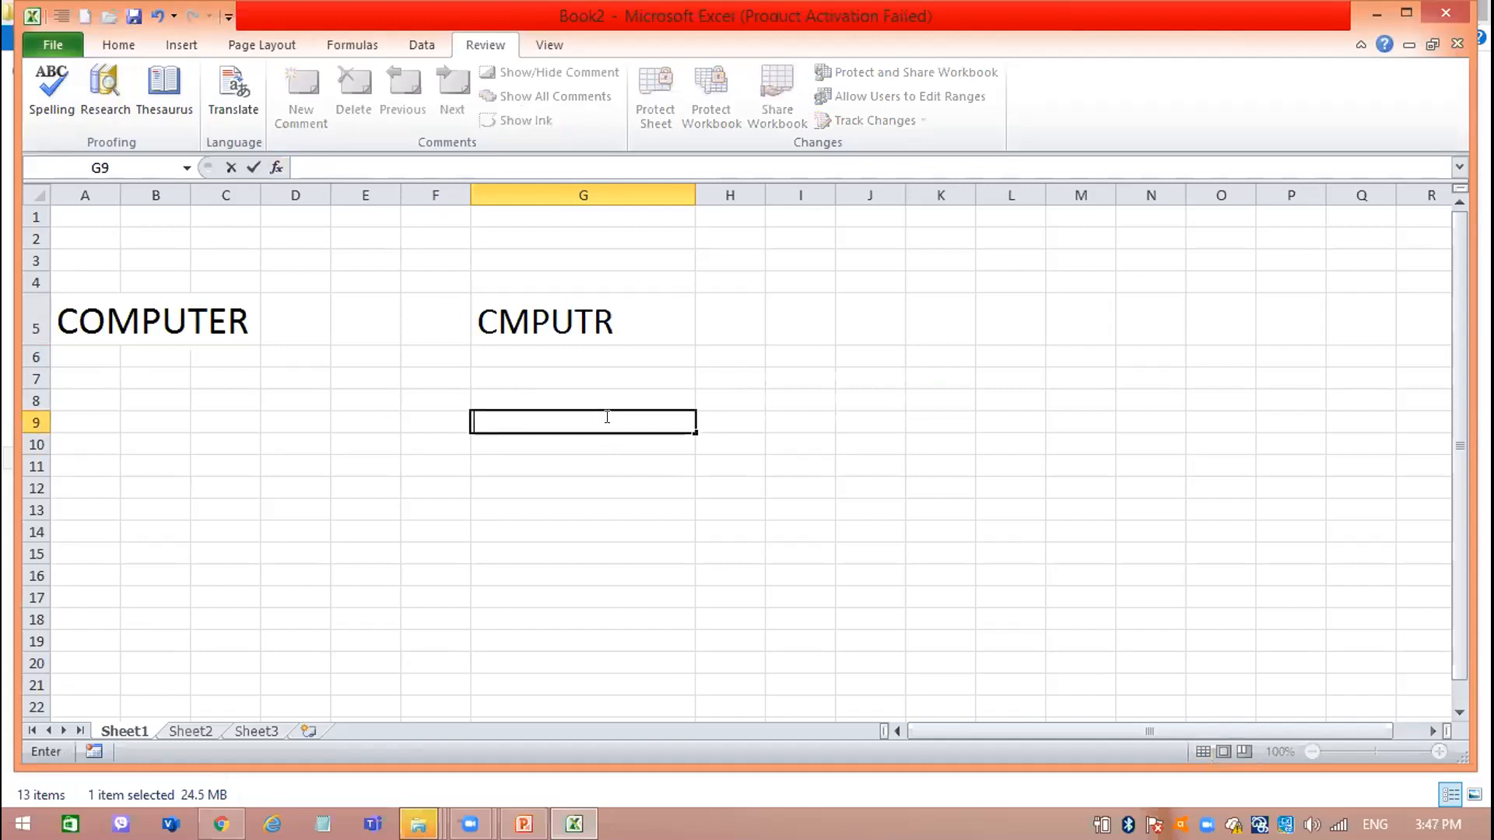
type("ohubrf")
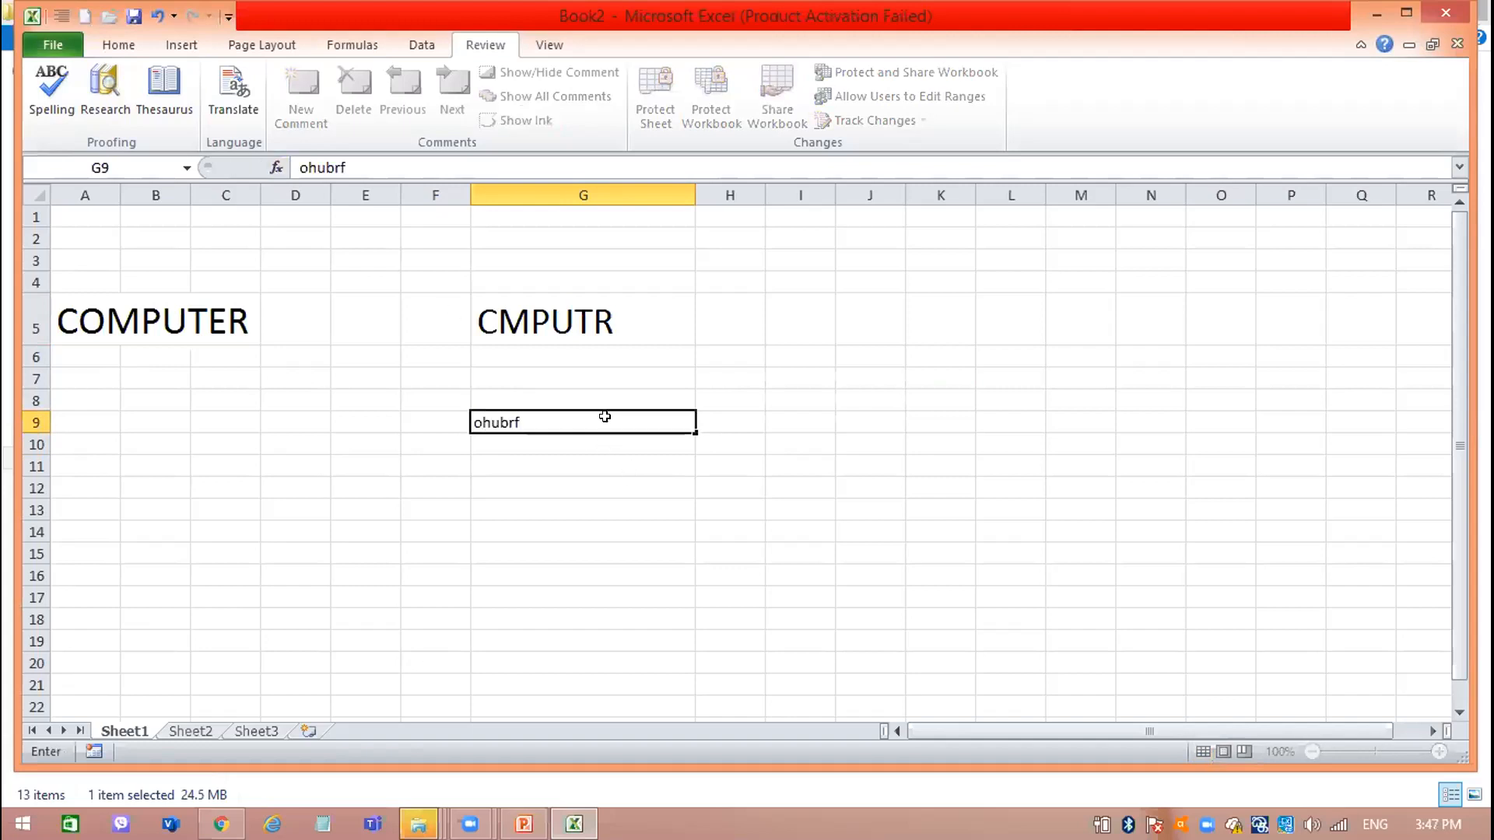
key("Return")
Enlarge the text in cell G9 to font size 72.
left_click(603, 417)
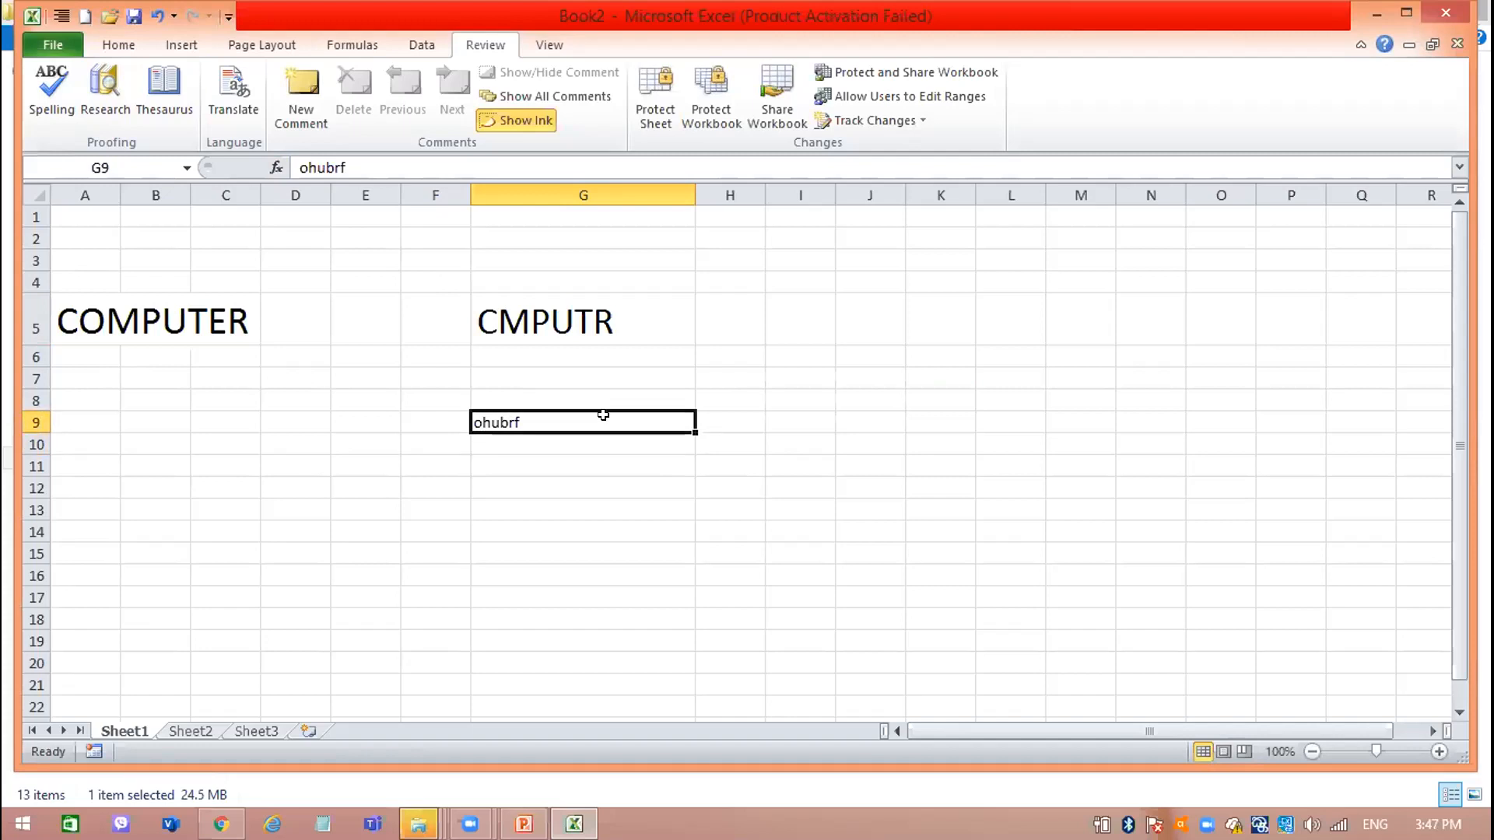
left_click(118, 44)
left_click(364, 82)
left_click(364, 82)
left_click(374, 81)
left_click(374, 81)
left_click(373, 81)
left_click(374, 81)
left_click(374, 80)
left_click(374, 81)
left_click(373, 80)
left_click(364, 80)
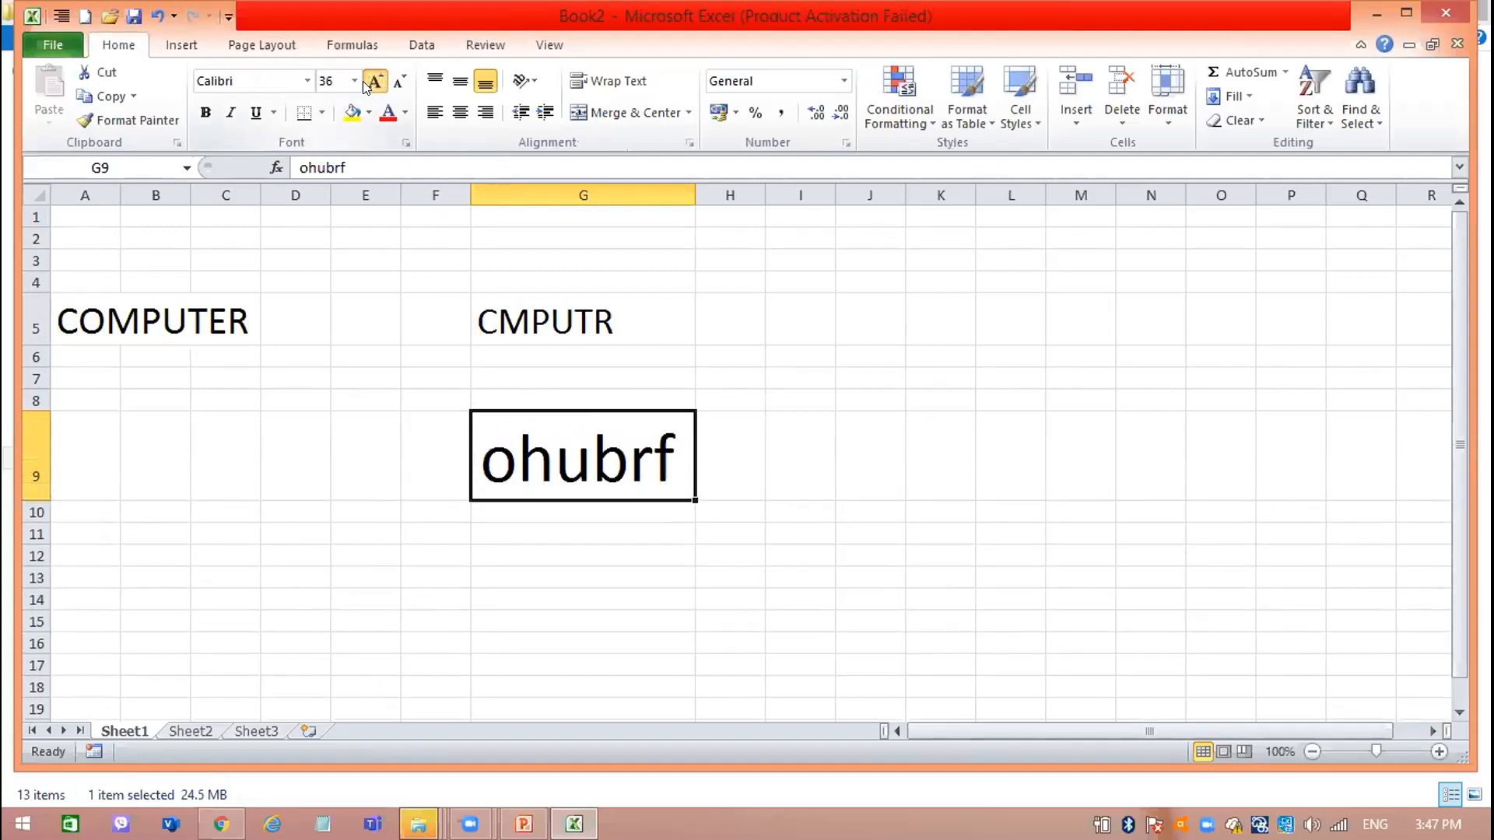
left_click(364, 81)
left_click(364, 81)
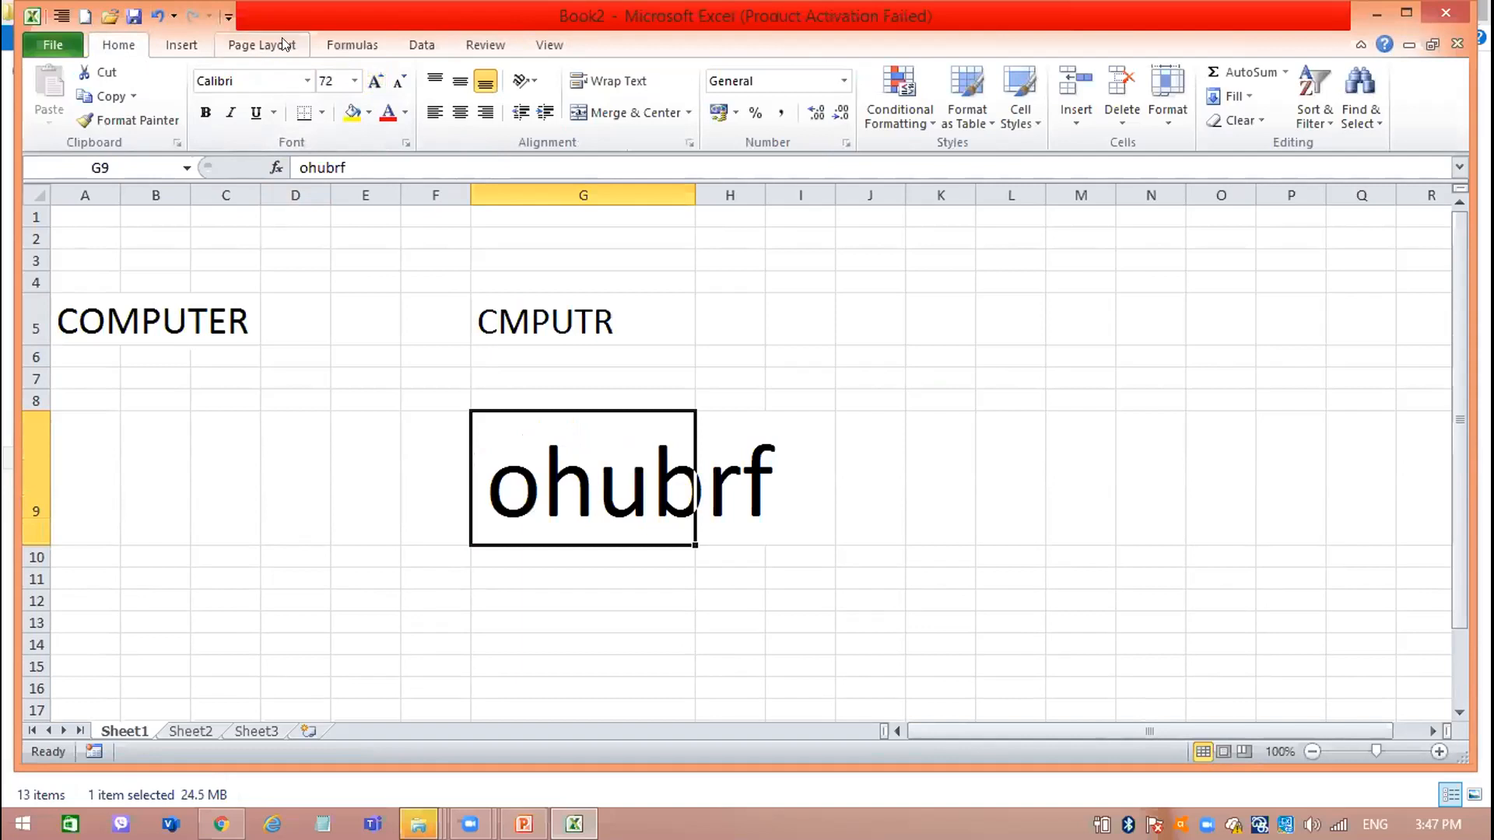
Spell-check cell G9, replace ohubrf with the suggestion hour, and continue the check through the entire sheet.
left_click(467, 45)
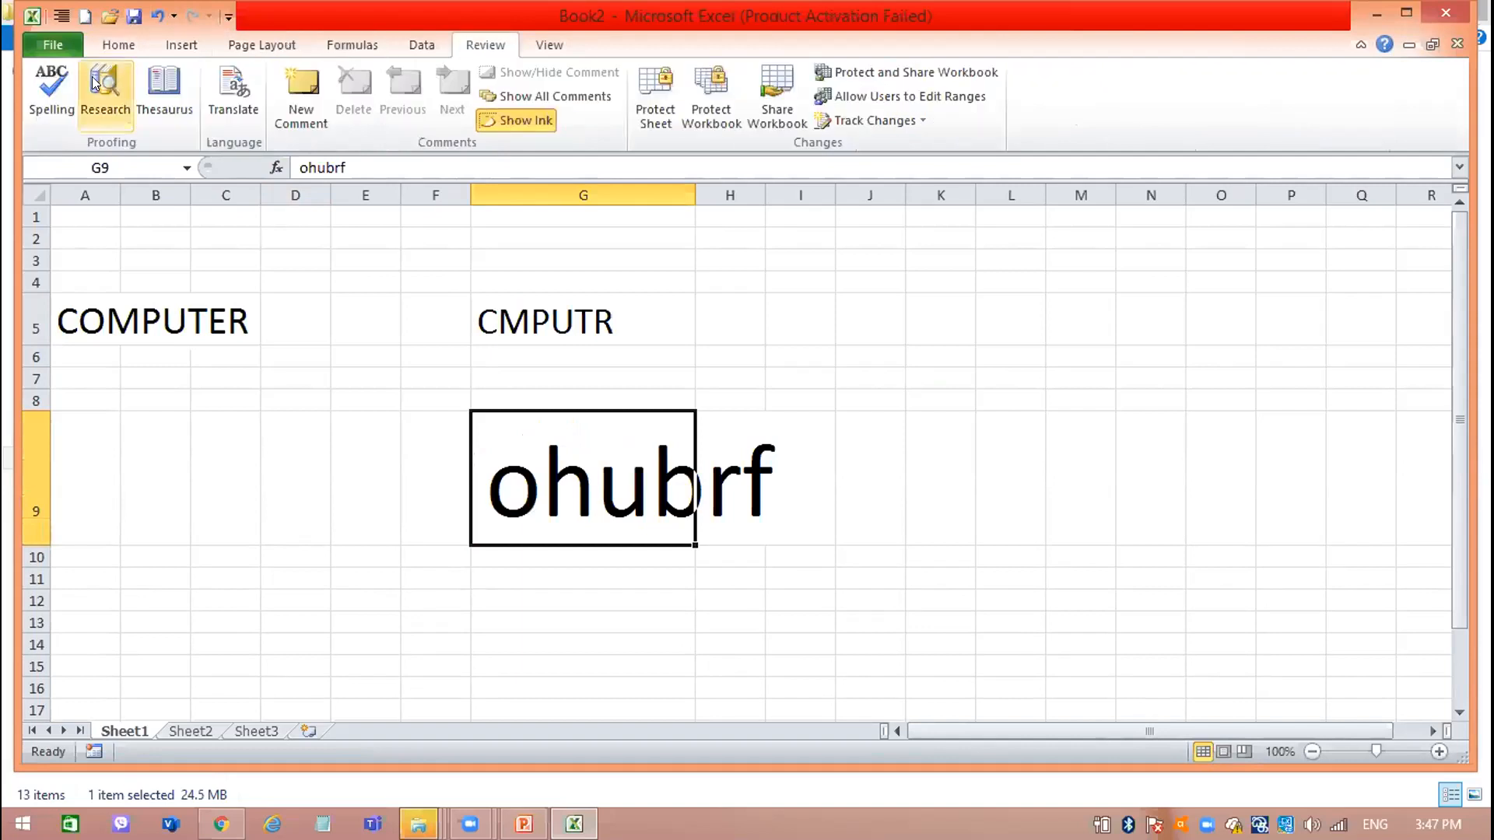
left_click(51, 85)
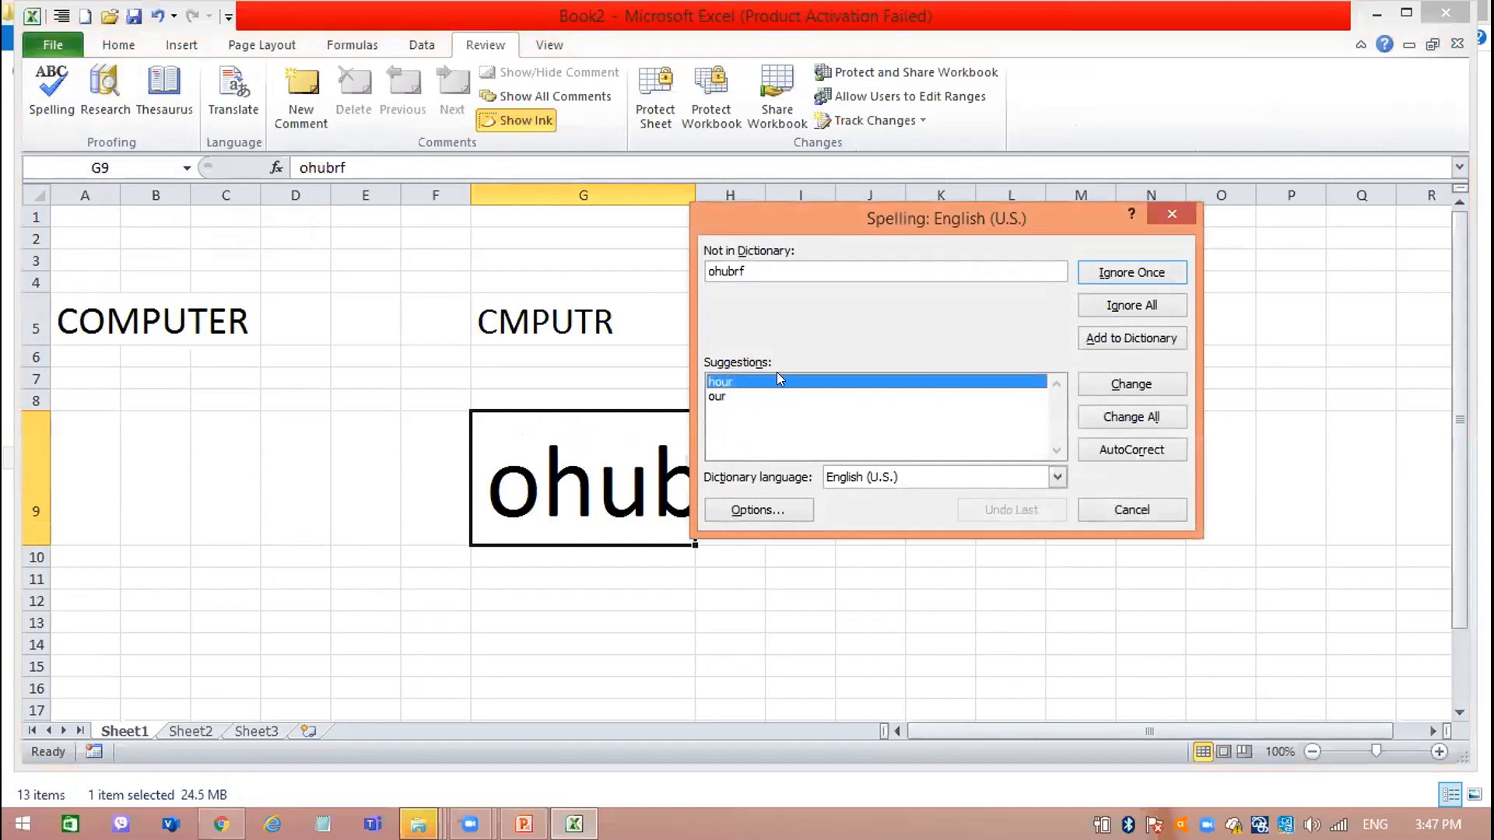
left_click(729, 395)
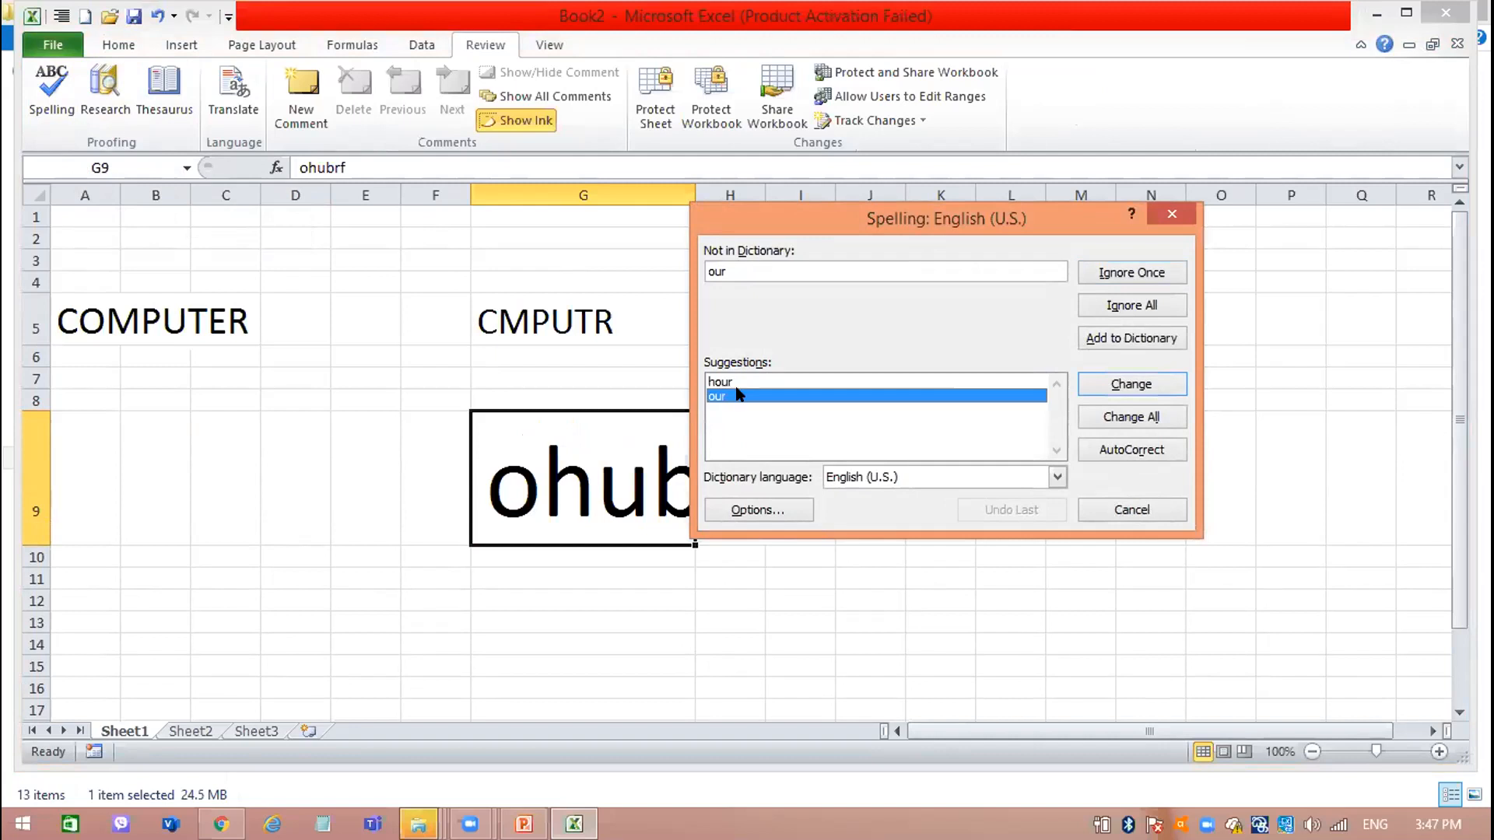
left_click(739, 383)
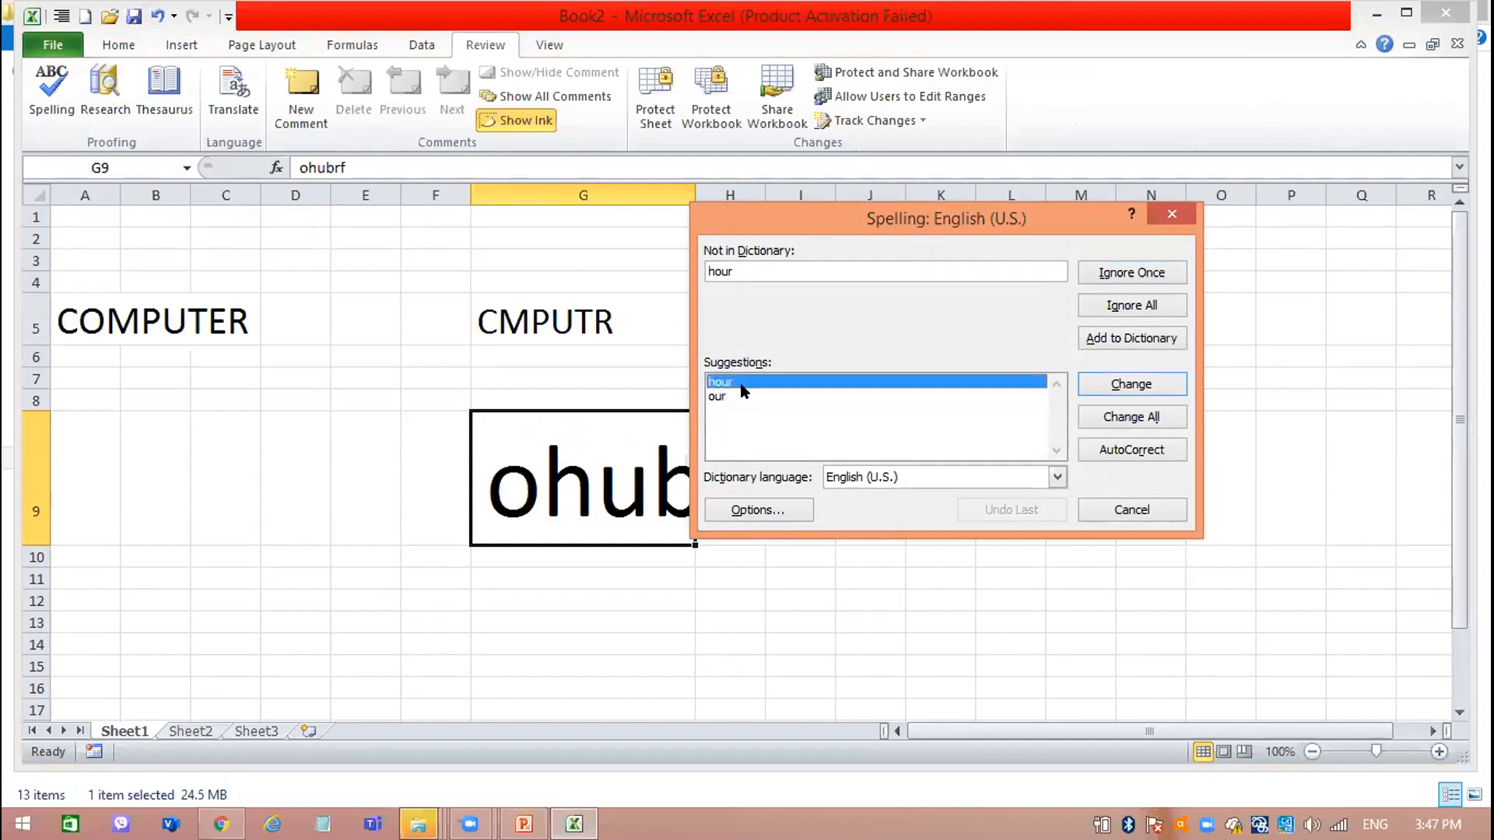
left_click(1151, 383)
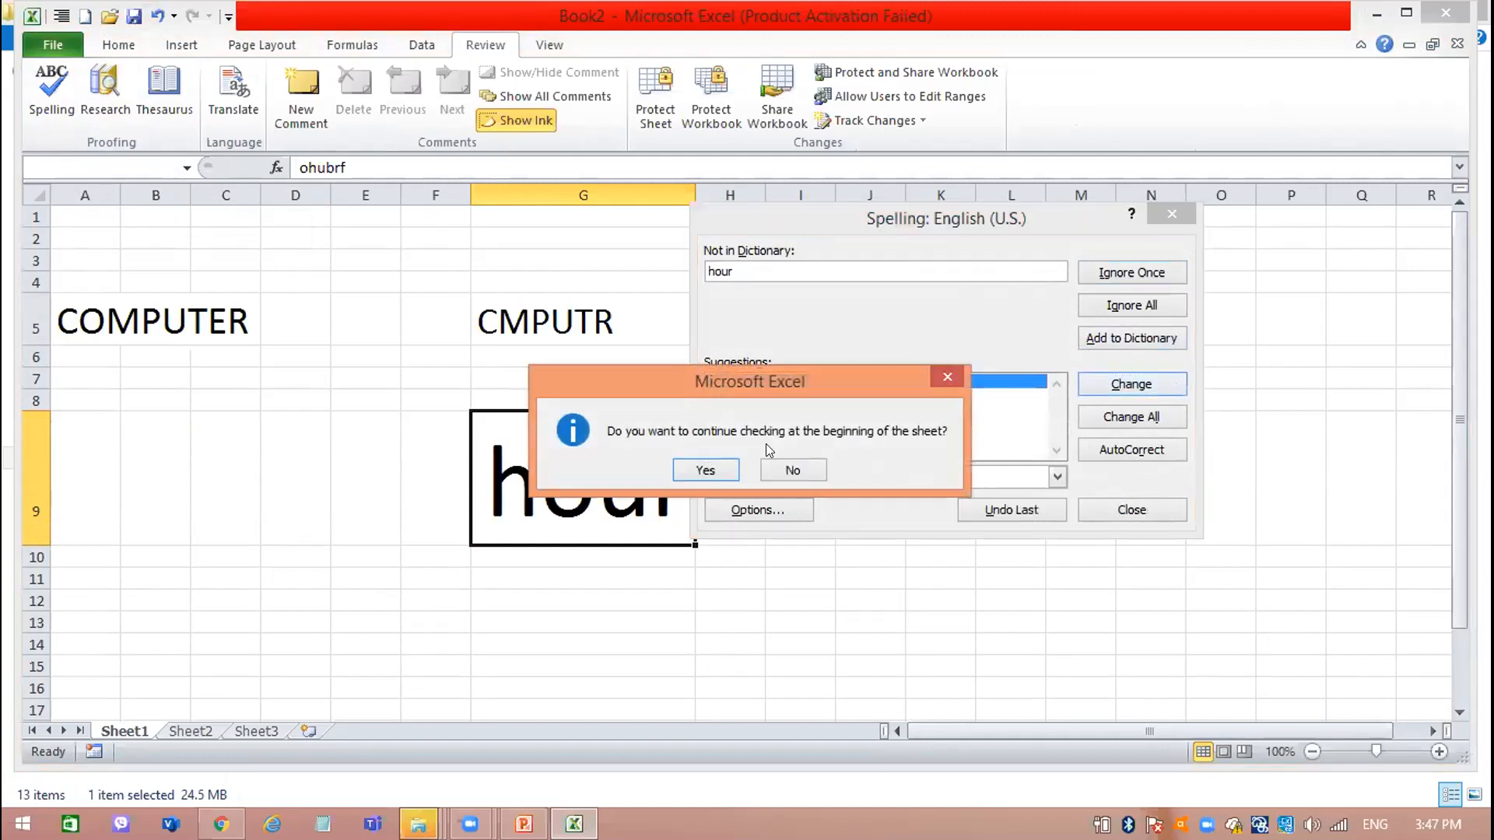
left_click(677, 467)
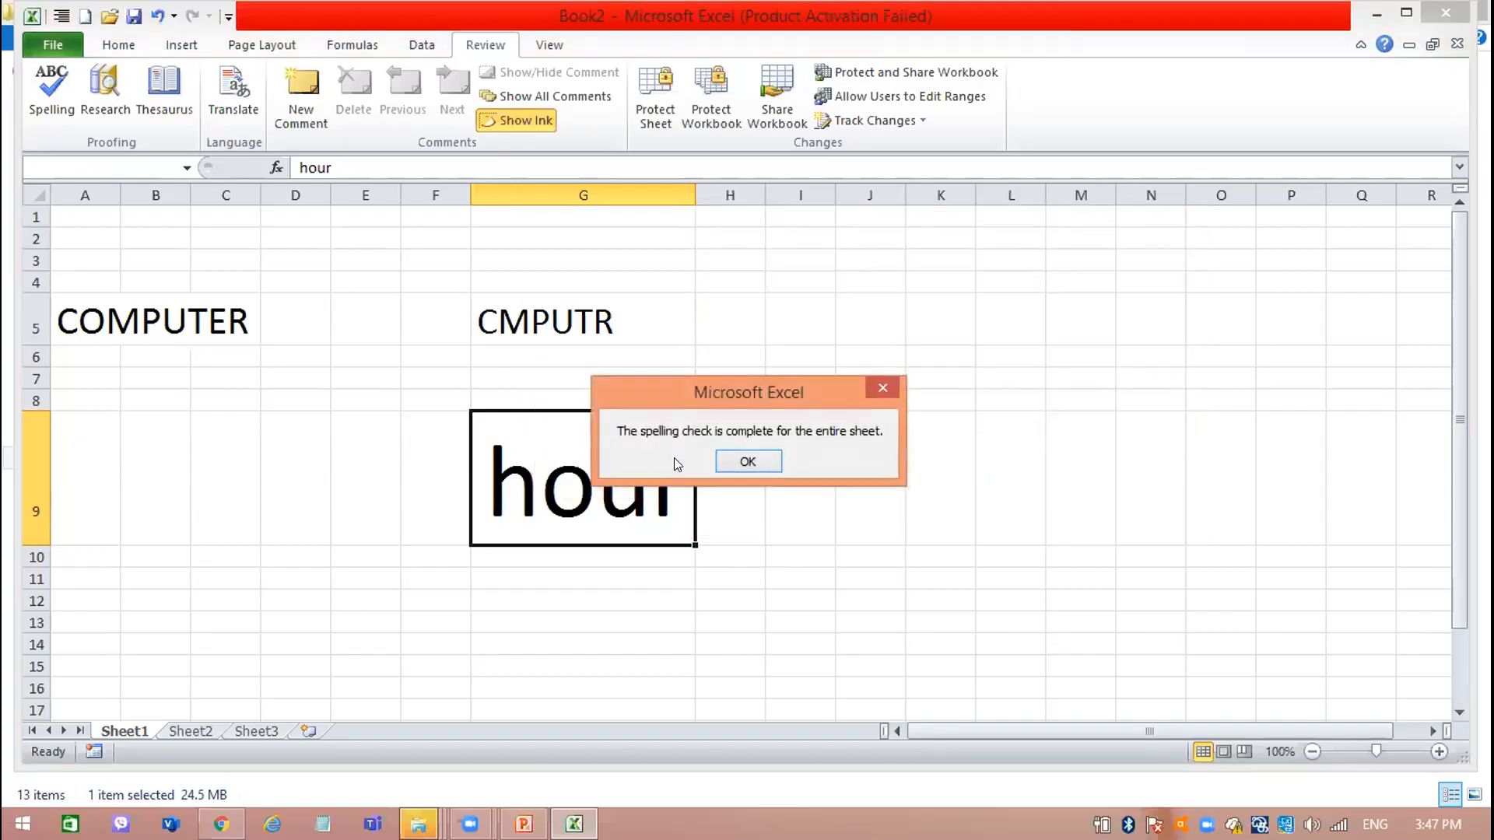
left_click(773, 462)
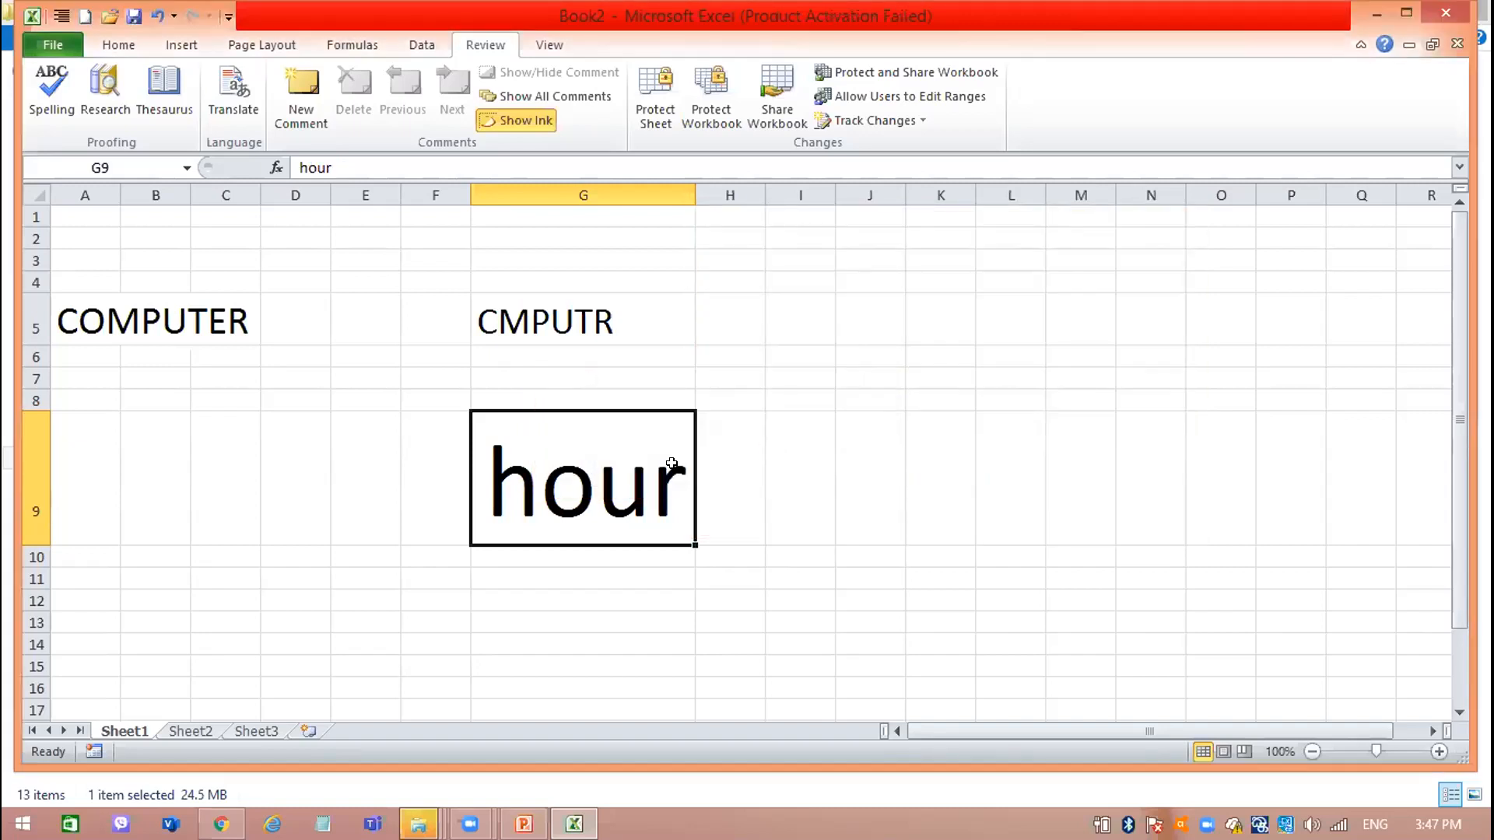
Check the spelling from the CMPUTR cell G5 through the entire sheet.
left_click(556, 321)
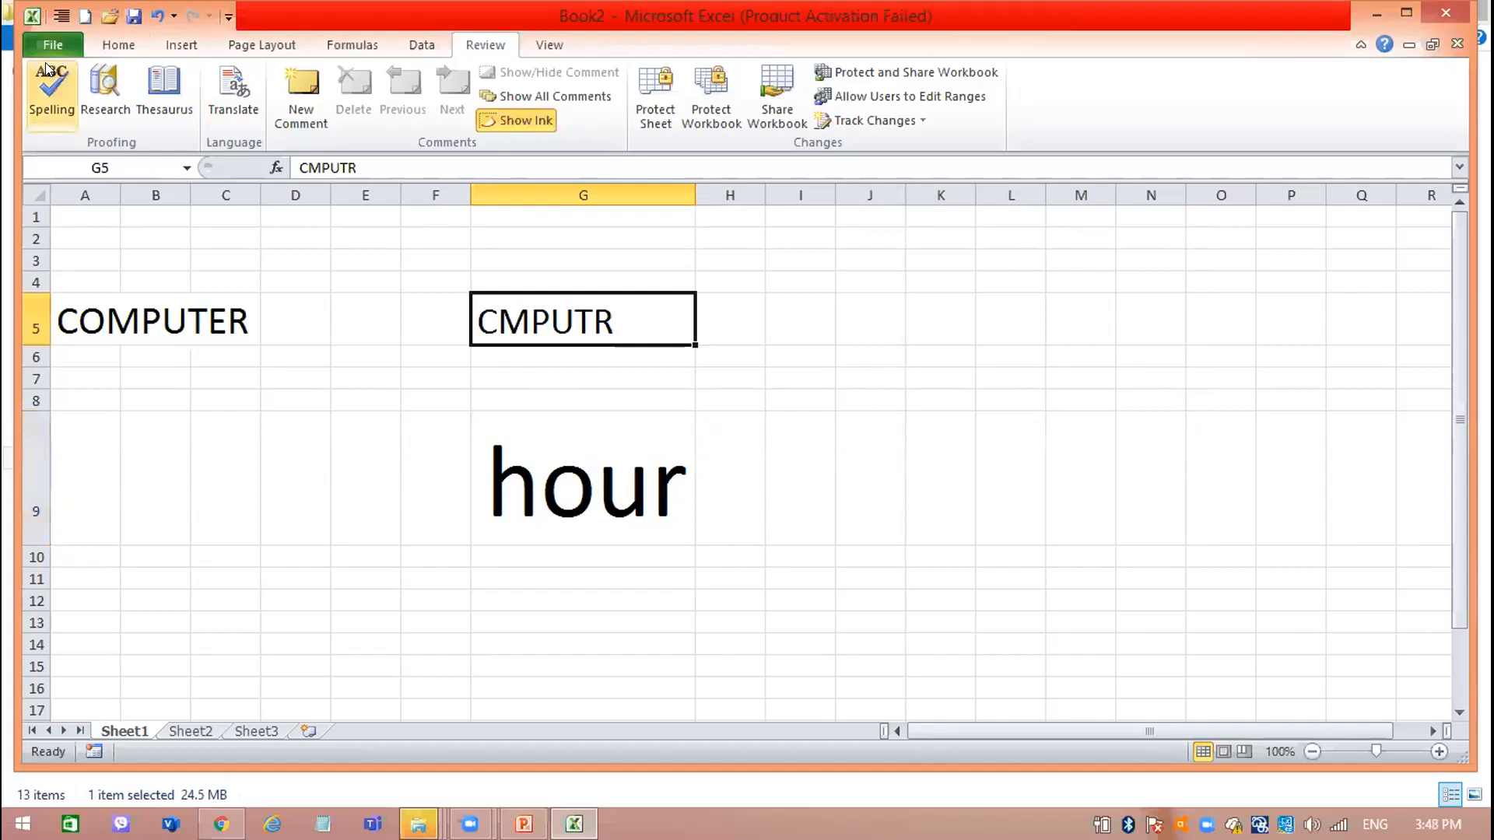
left_click(45, 62)
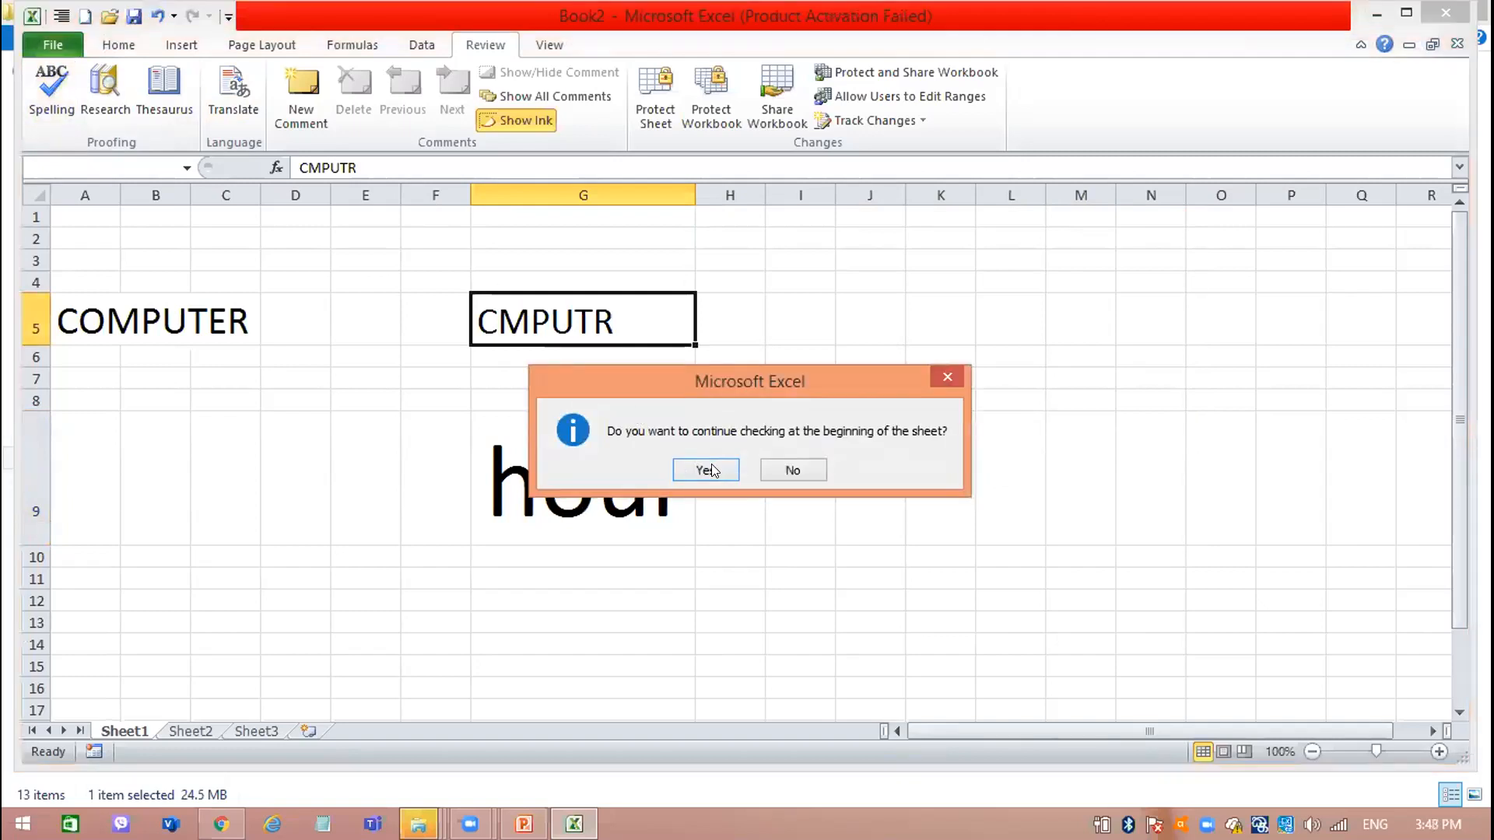
left_click(709, 466)
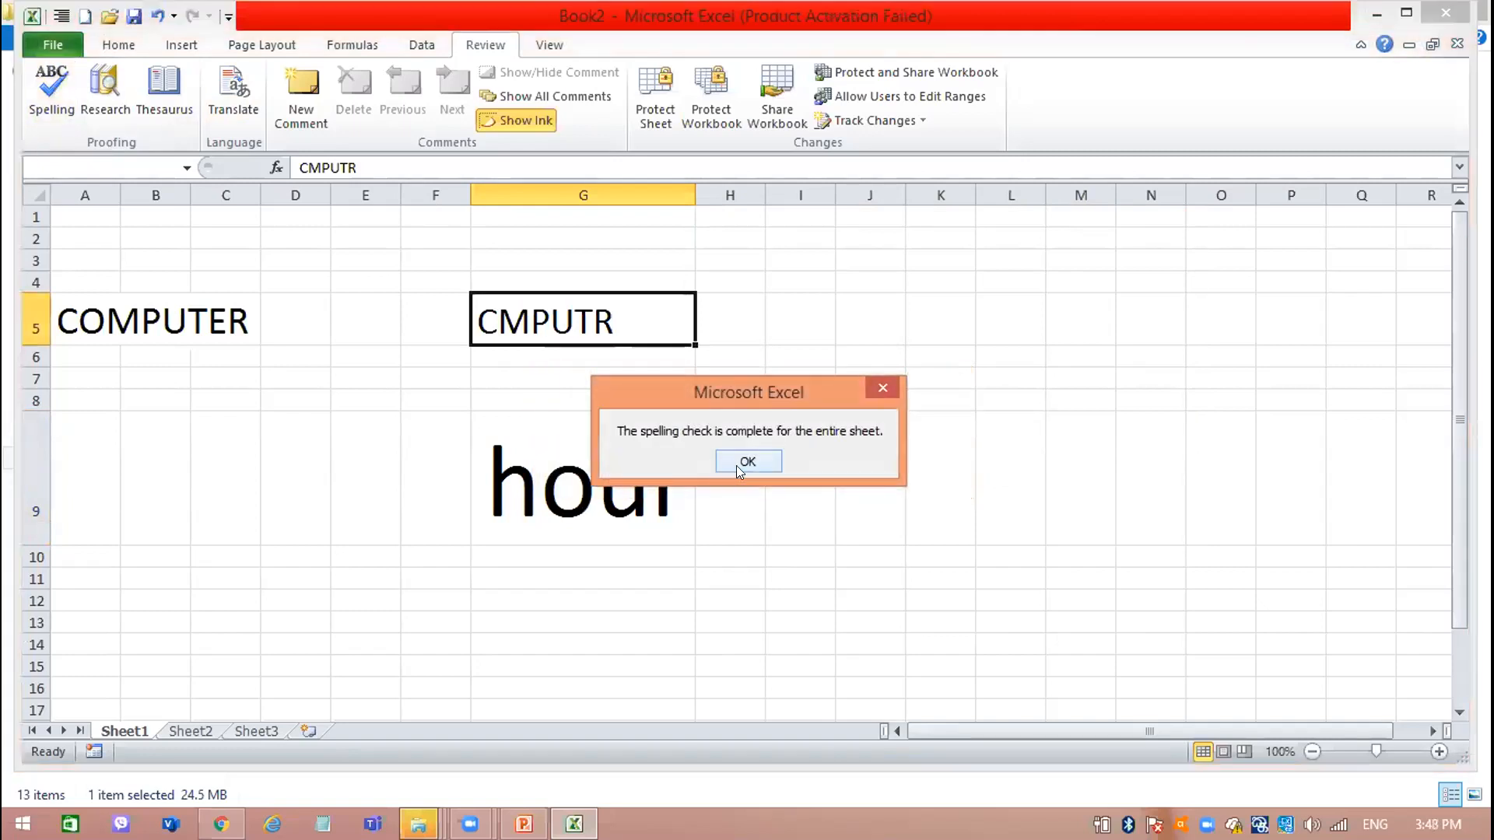
left_click(744, 464)
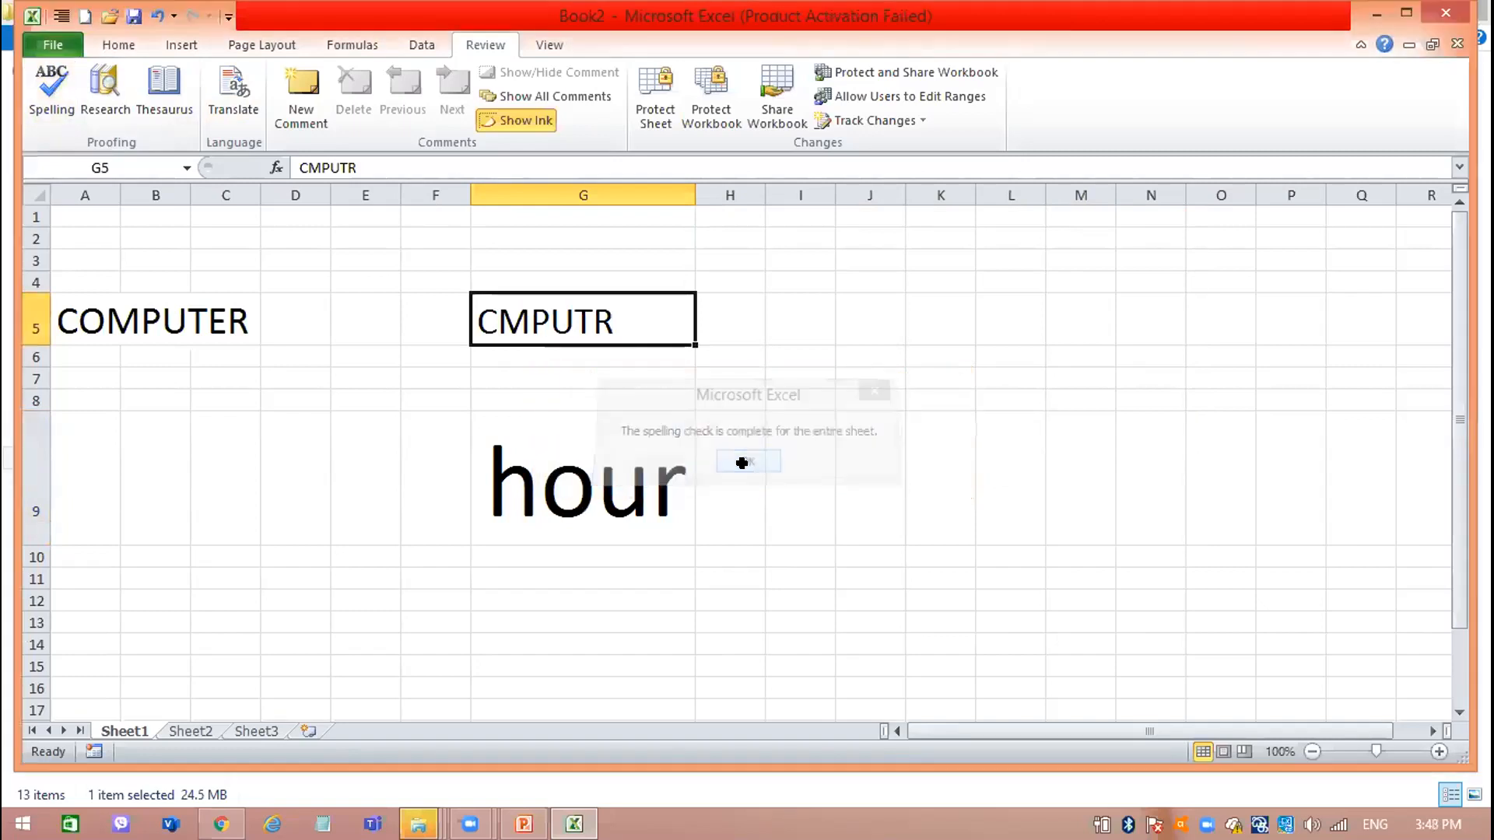
Check the spelling of only the text inside cell G5 in edit mode, and leave the cell.
double_click(557, 304)
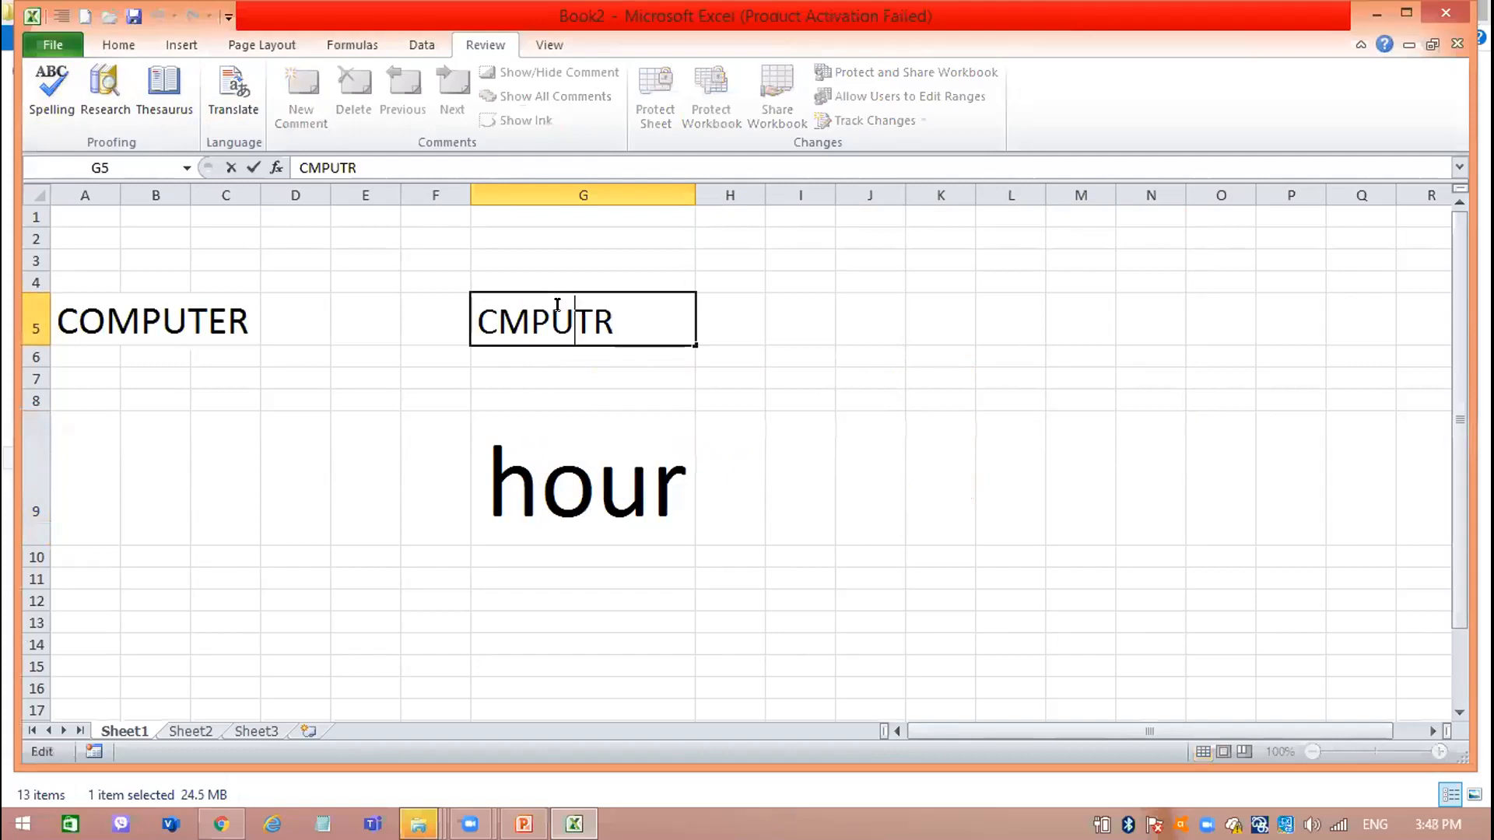
left_click(45, 78)
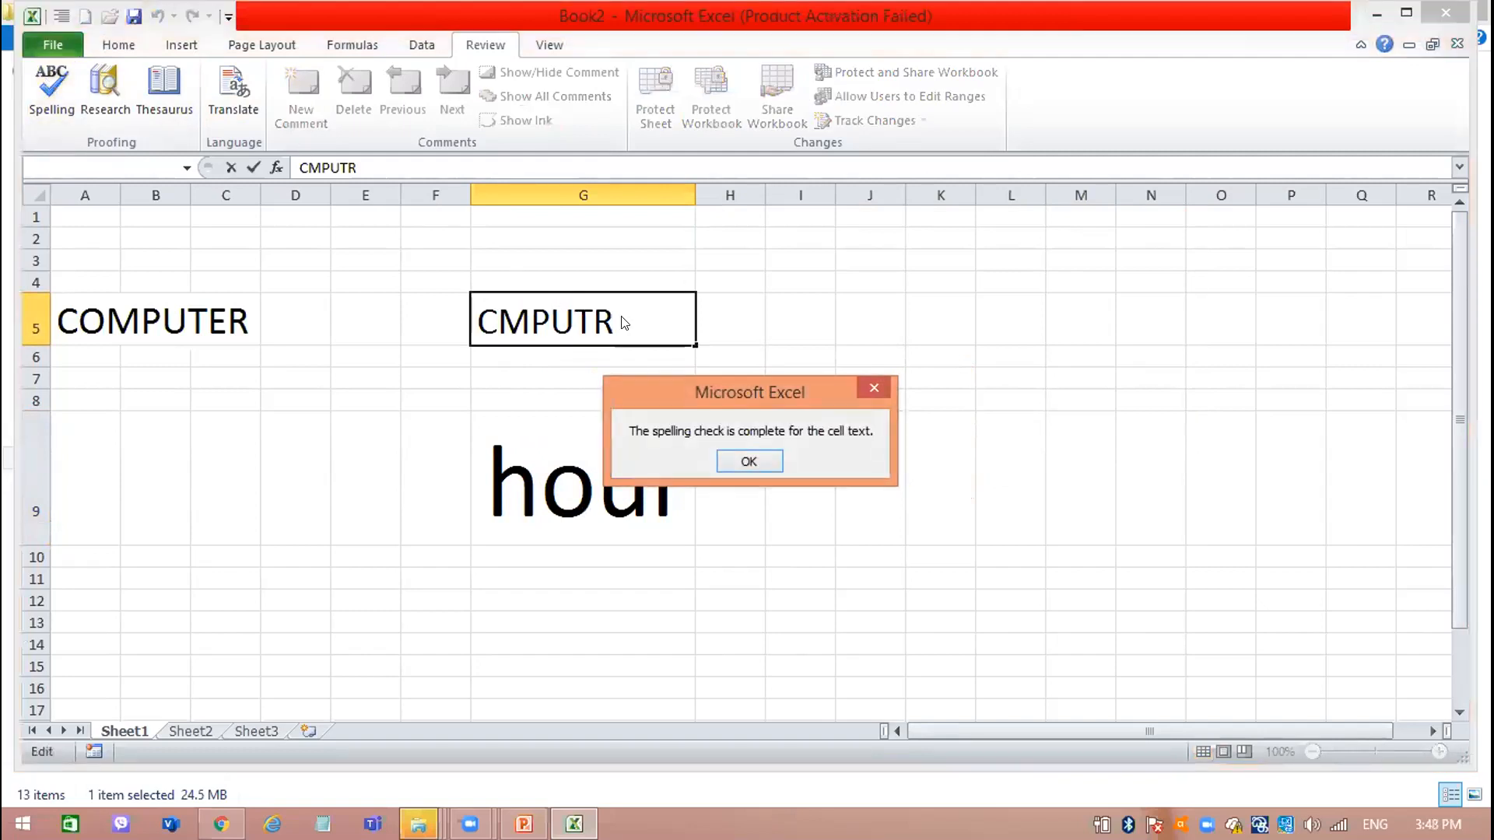
left_click(777, 462)
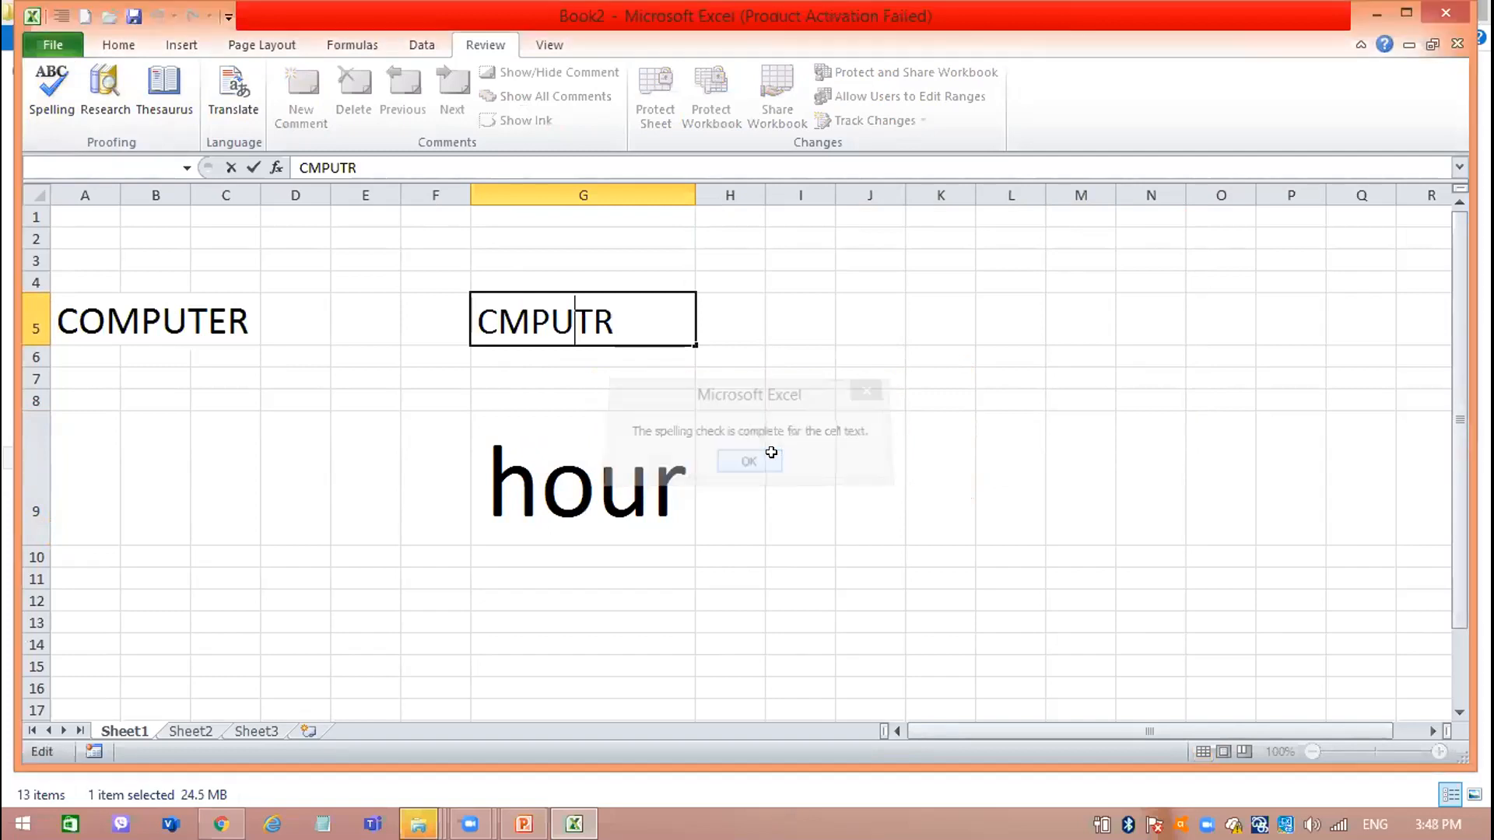
left_click(708, 432)
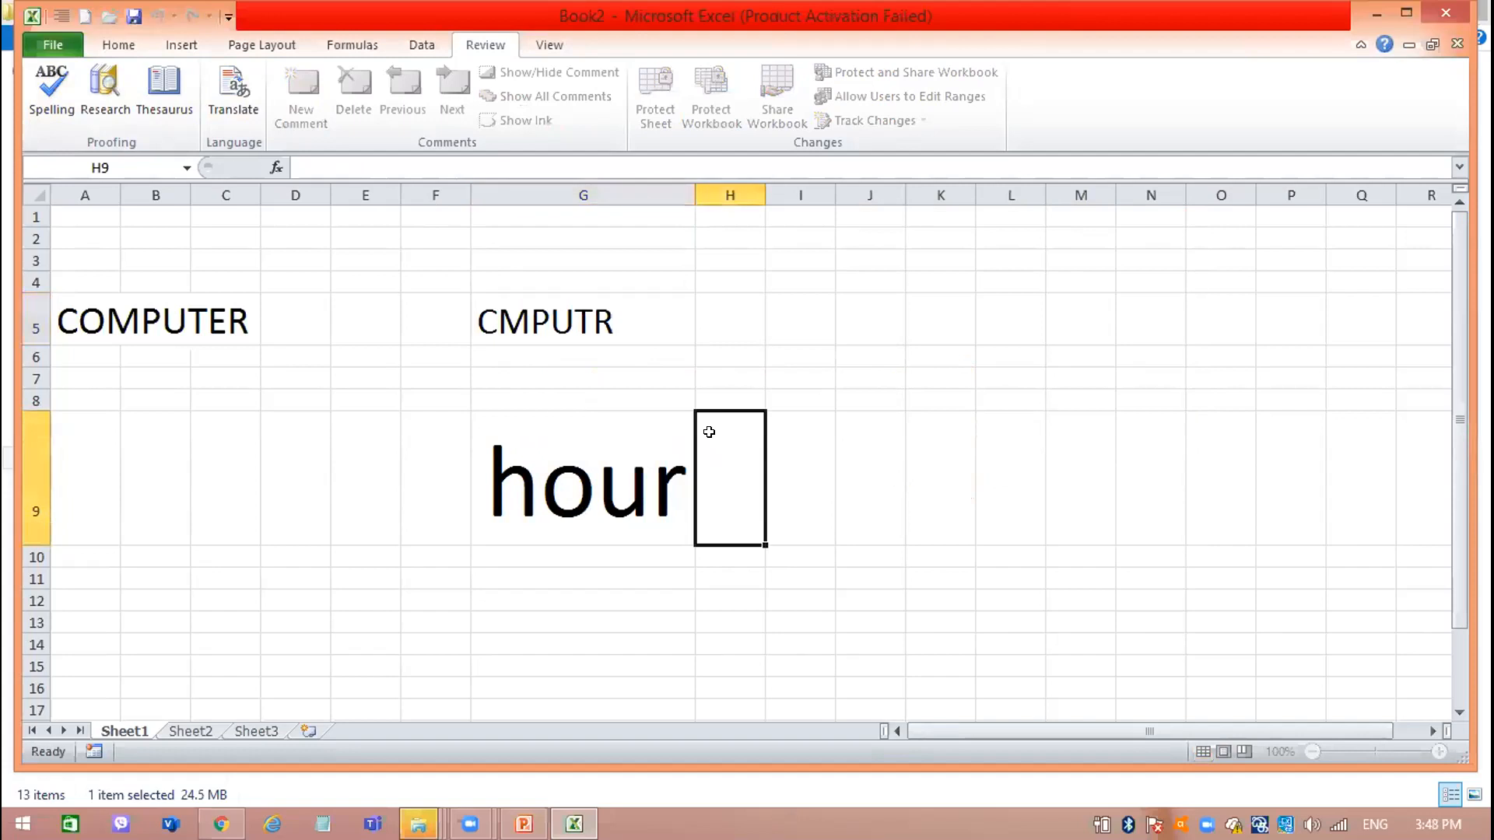
Clear cell G5 and enter the lowercase misspelled word cmputr in cell I9.
left_click(553, 323)
key("Delete")
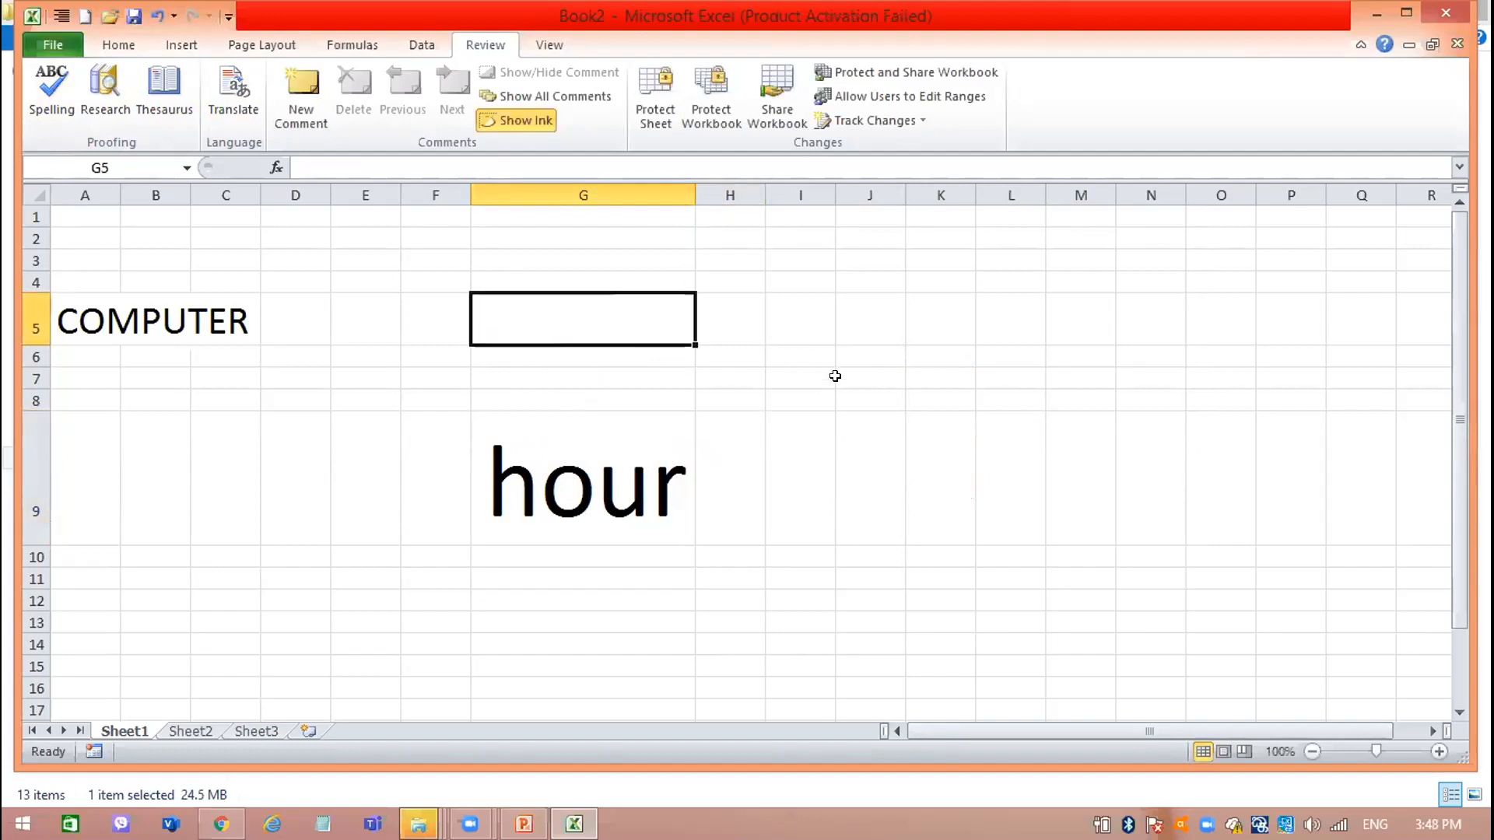
left_click(785, 450)
type("c")
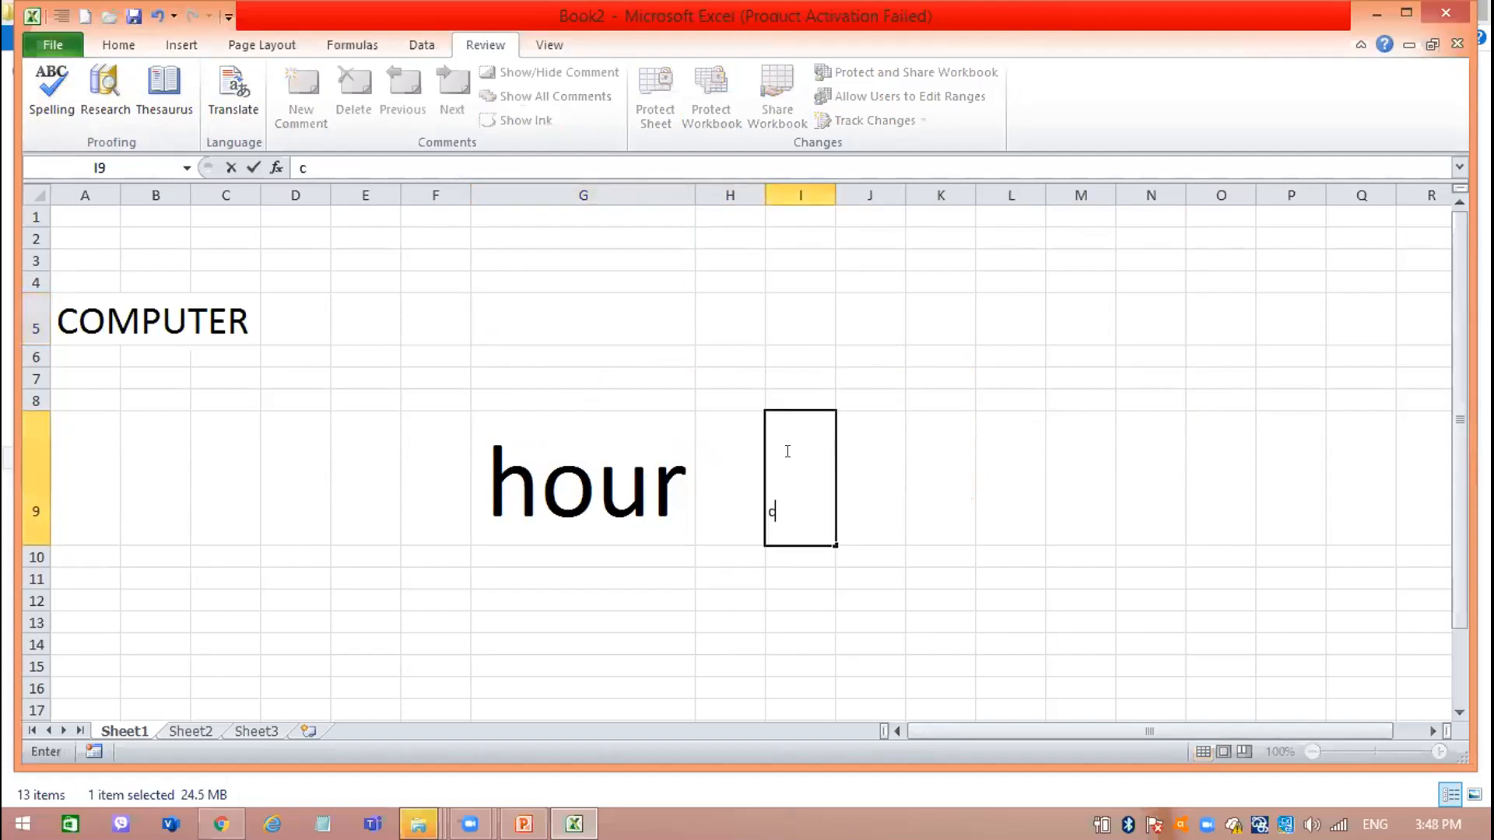
type("mpute")
key("Return")
Enlarge the text in cell I9 to font size 26 and fit column I to its content.
left_click_drag(812, 513, 296, 214)
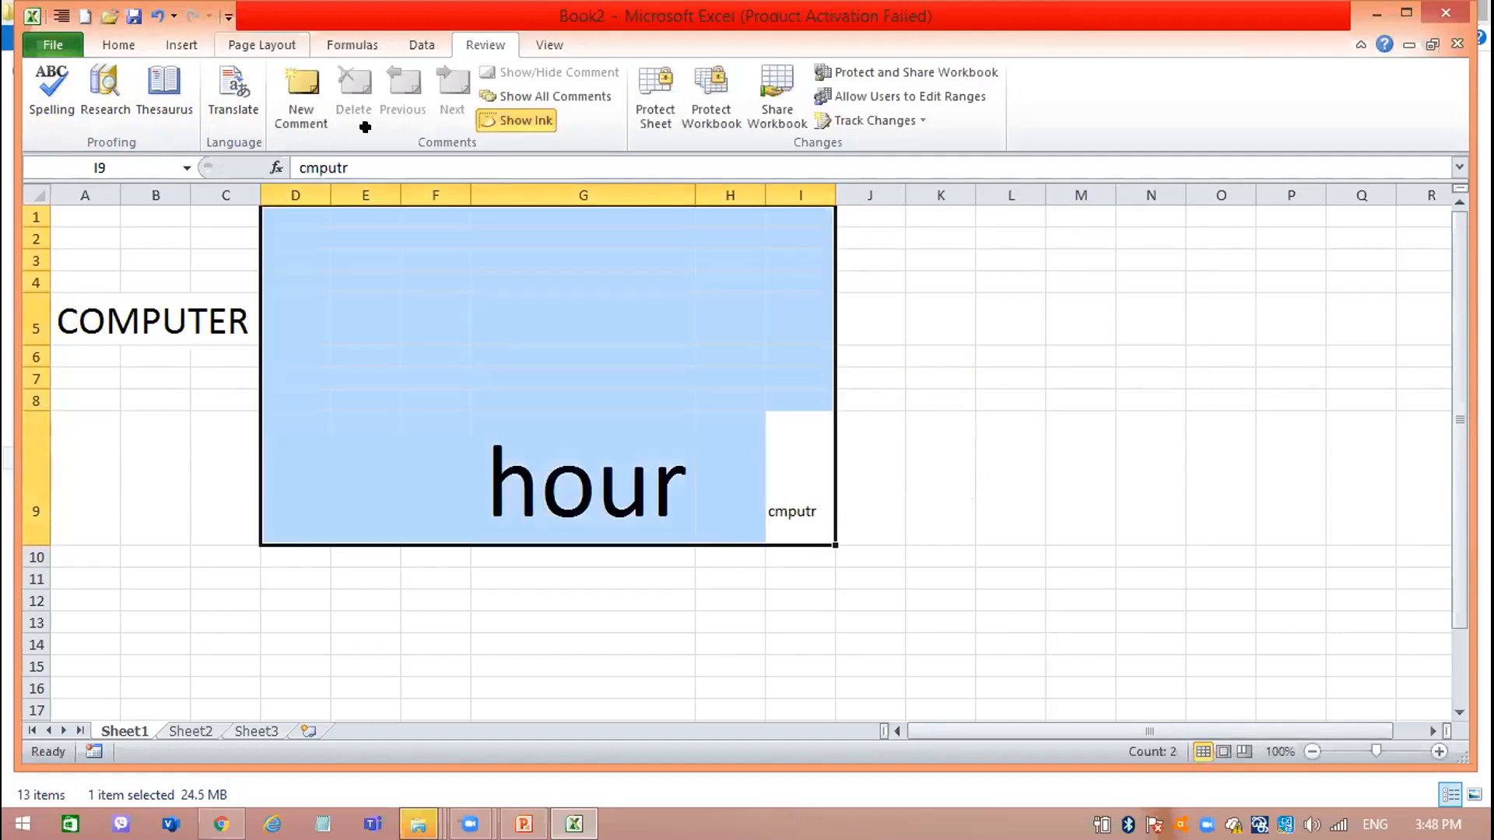
left_click(111, 44)
left_click(799, 504)
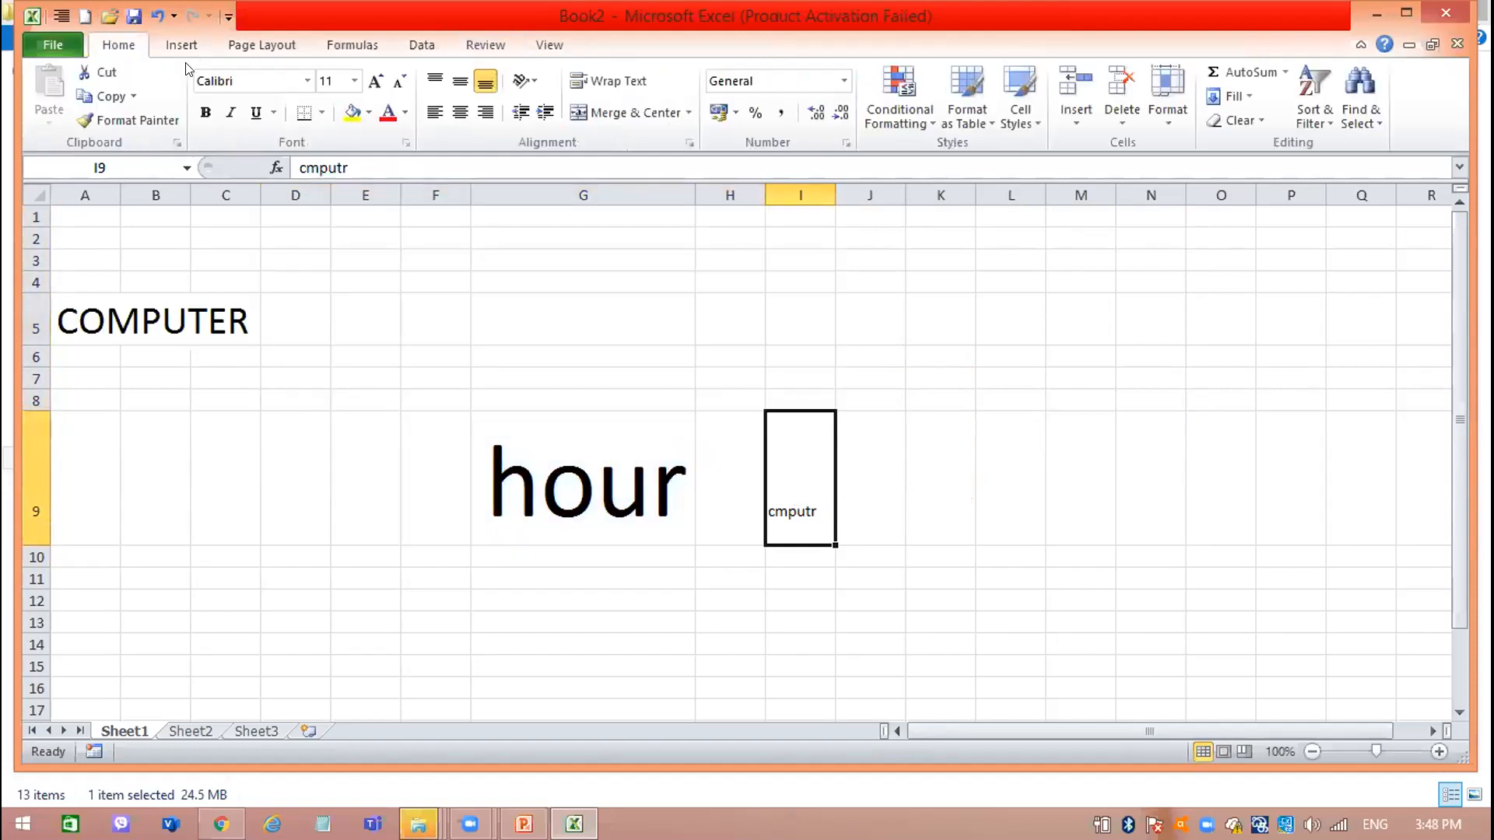
left_click(375, 81)
left_click(375, 81)
left_click(375, 80)
left_click(375, 81)
left_click(375, 81)
left_click(375, 81)
left_click(375, 81)
left_click(375, 81)
double_click(835, 191)
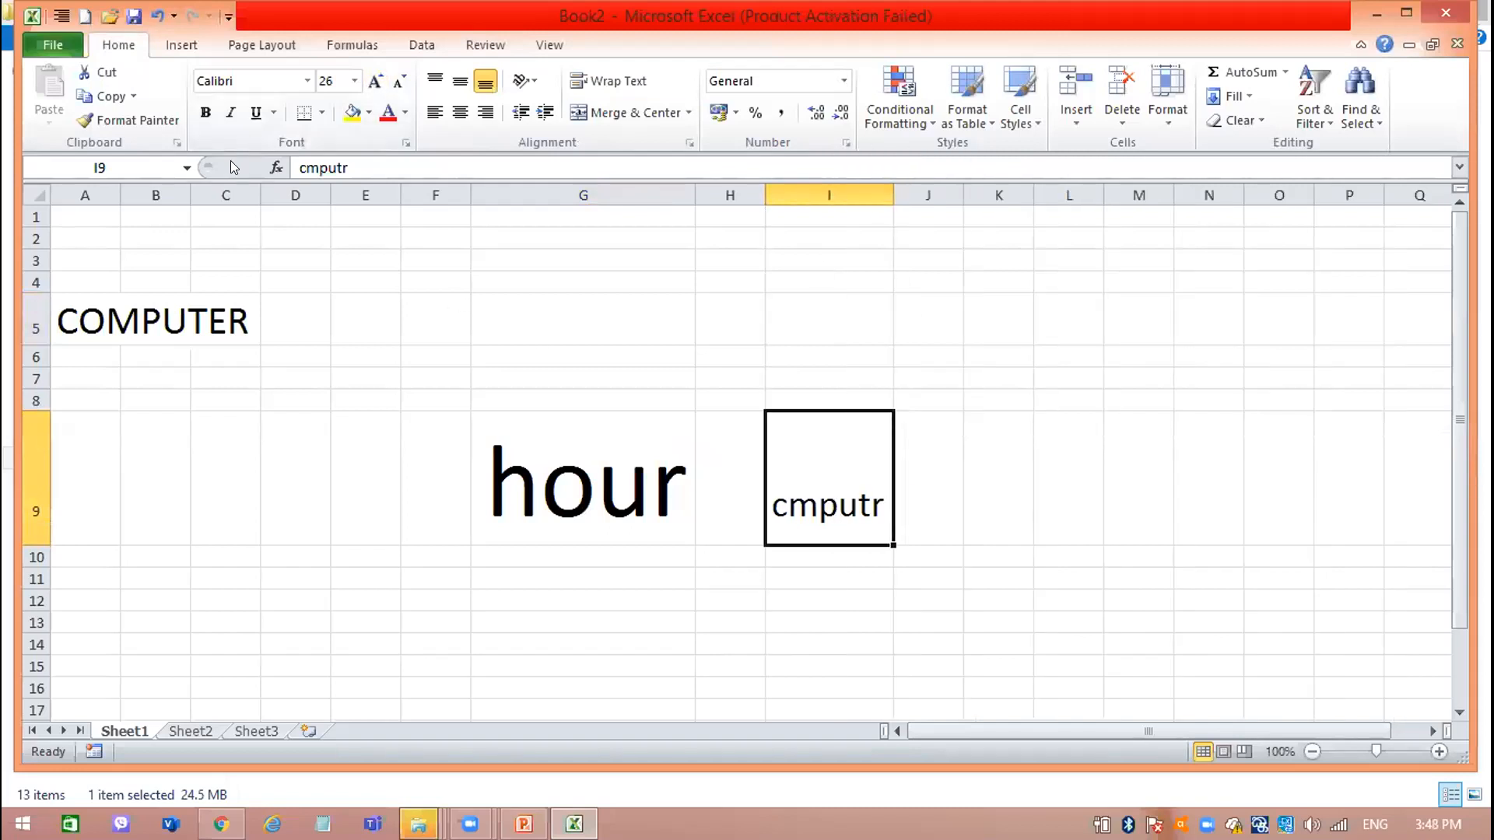
Run the spelling check from cell I9, change cmputr to computer, and continue checking from the beginning of the sheet.
left_click(444, 39)
left_click(54, 81)
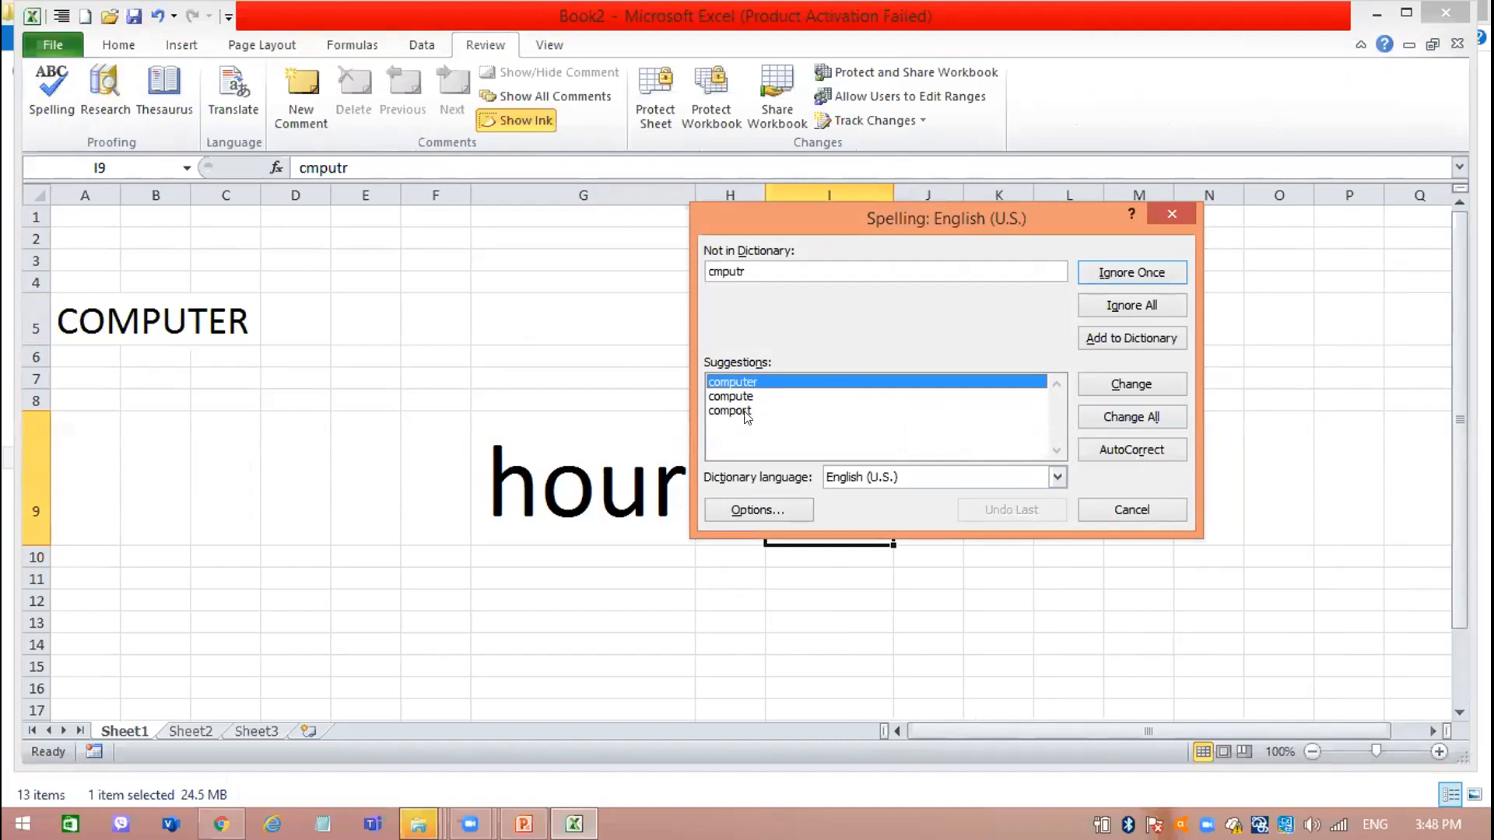
left_click(1144, 382)
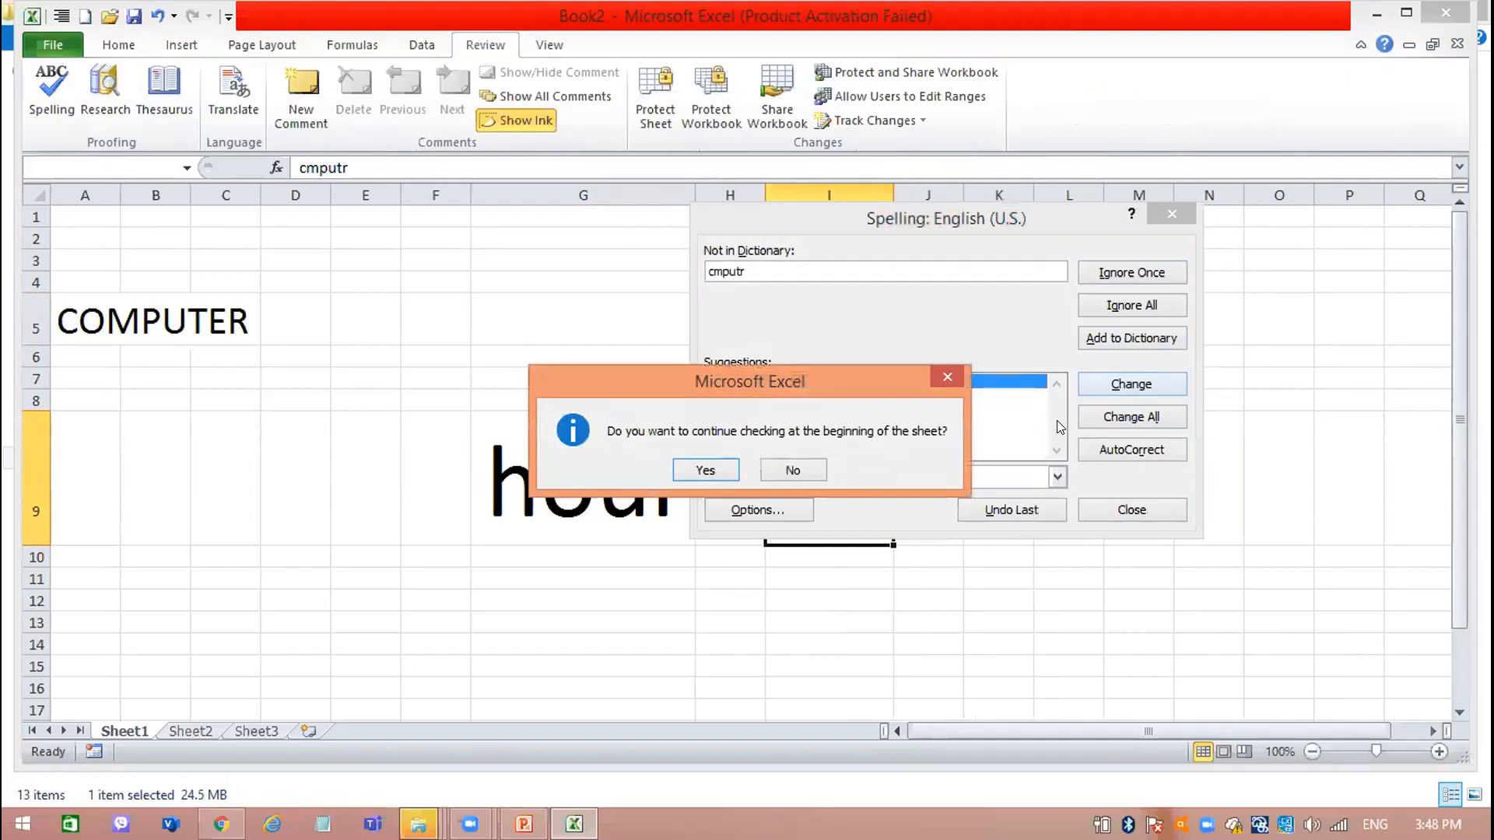
left_click(706, 470)
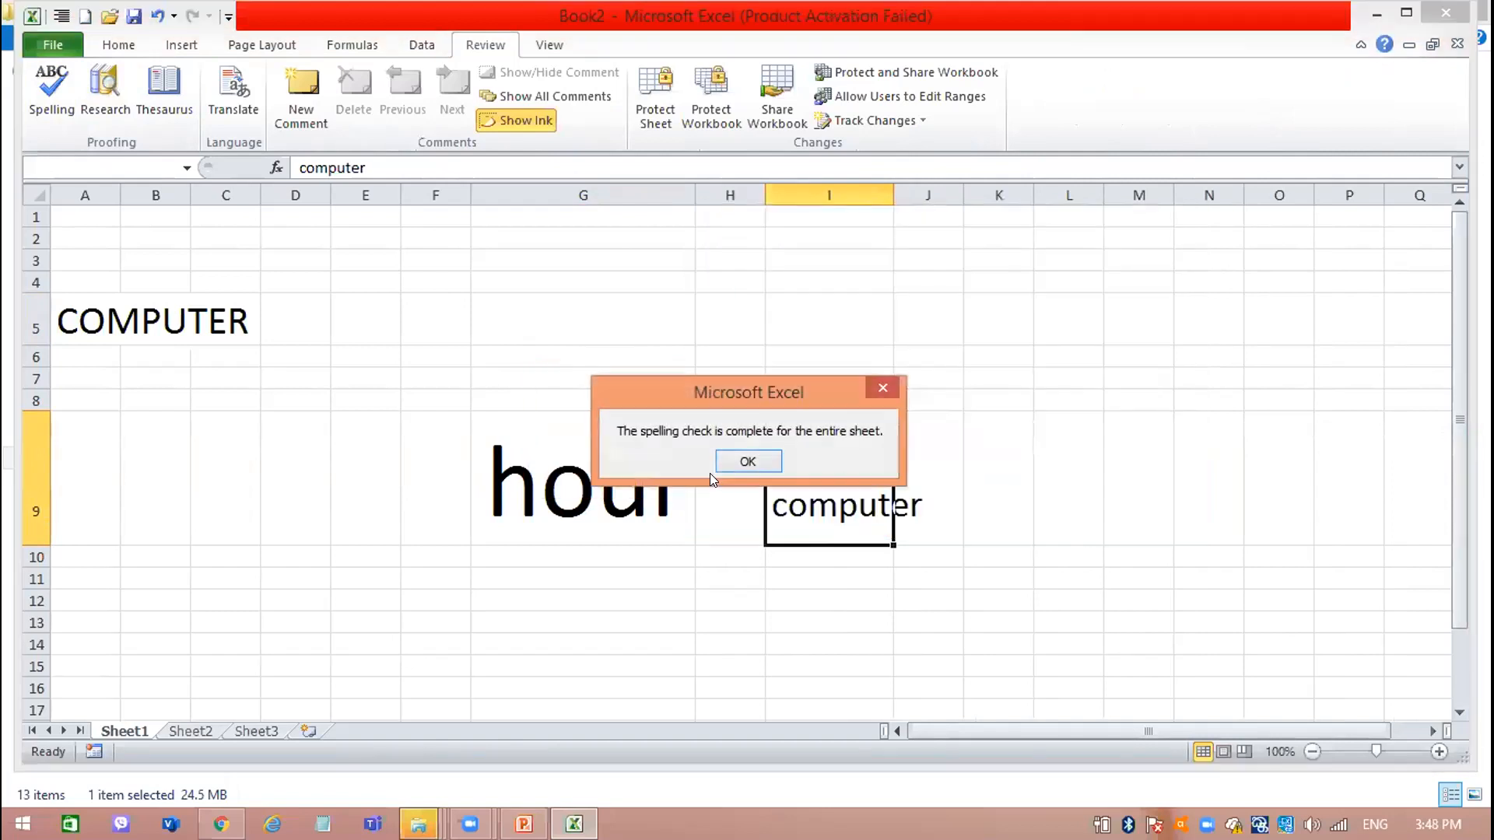
left_click(722, 465)
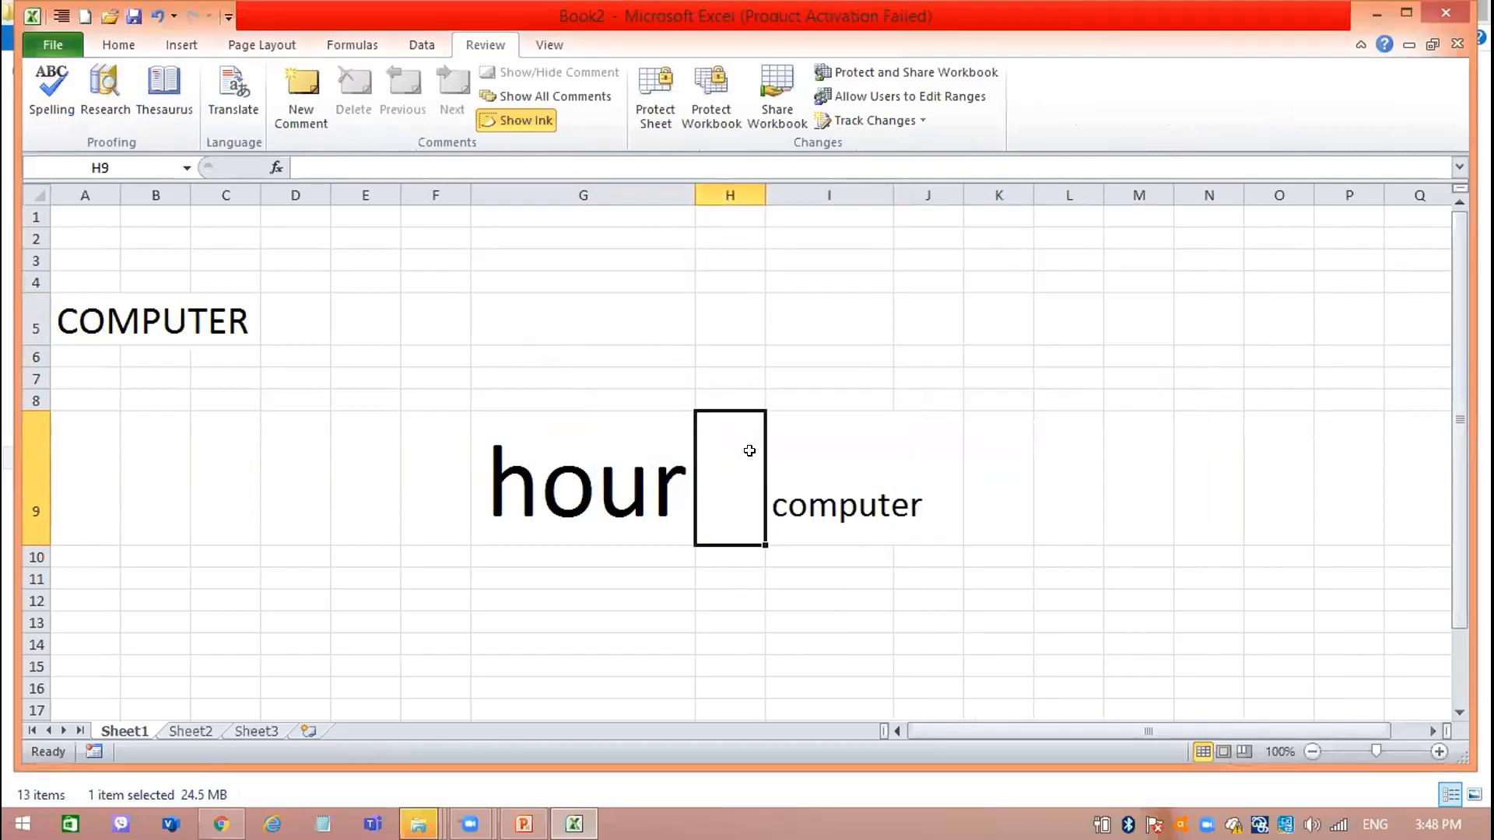
Widen column I so the word computer fits inside it, and make the text in cell I9 bold.
left_click(858, 504)
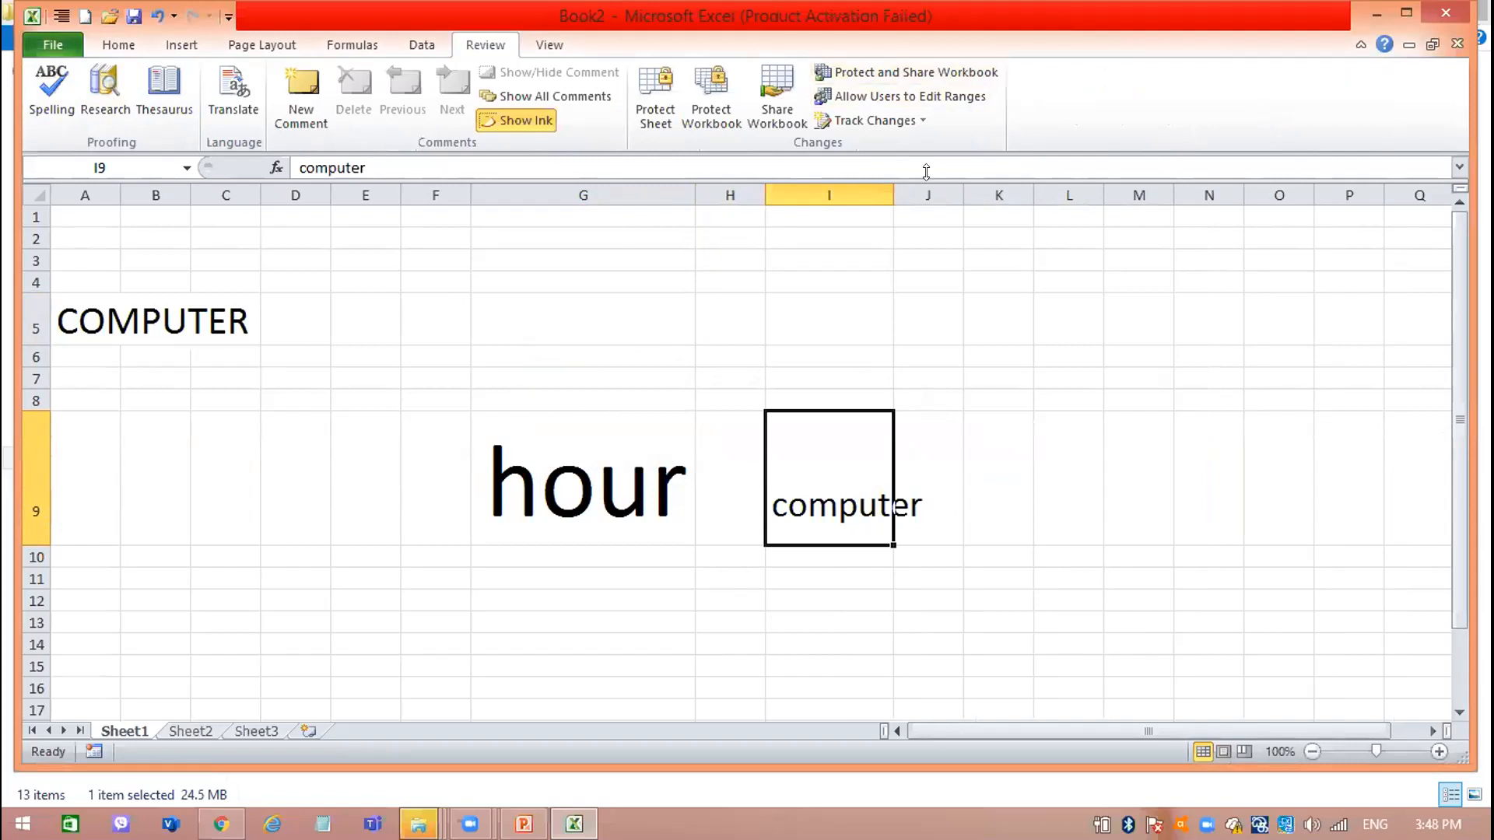
left_click_drag(889, 189, 992, 195)
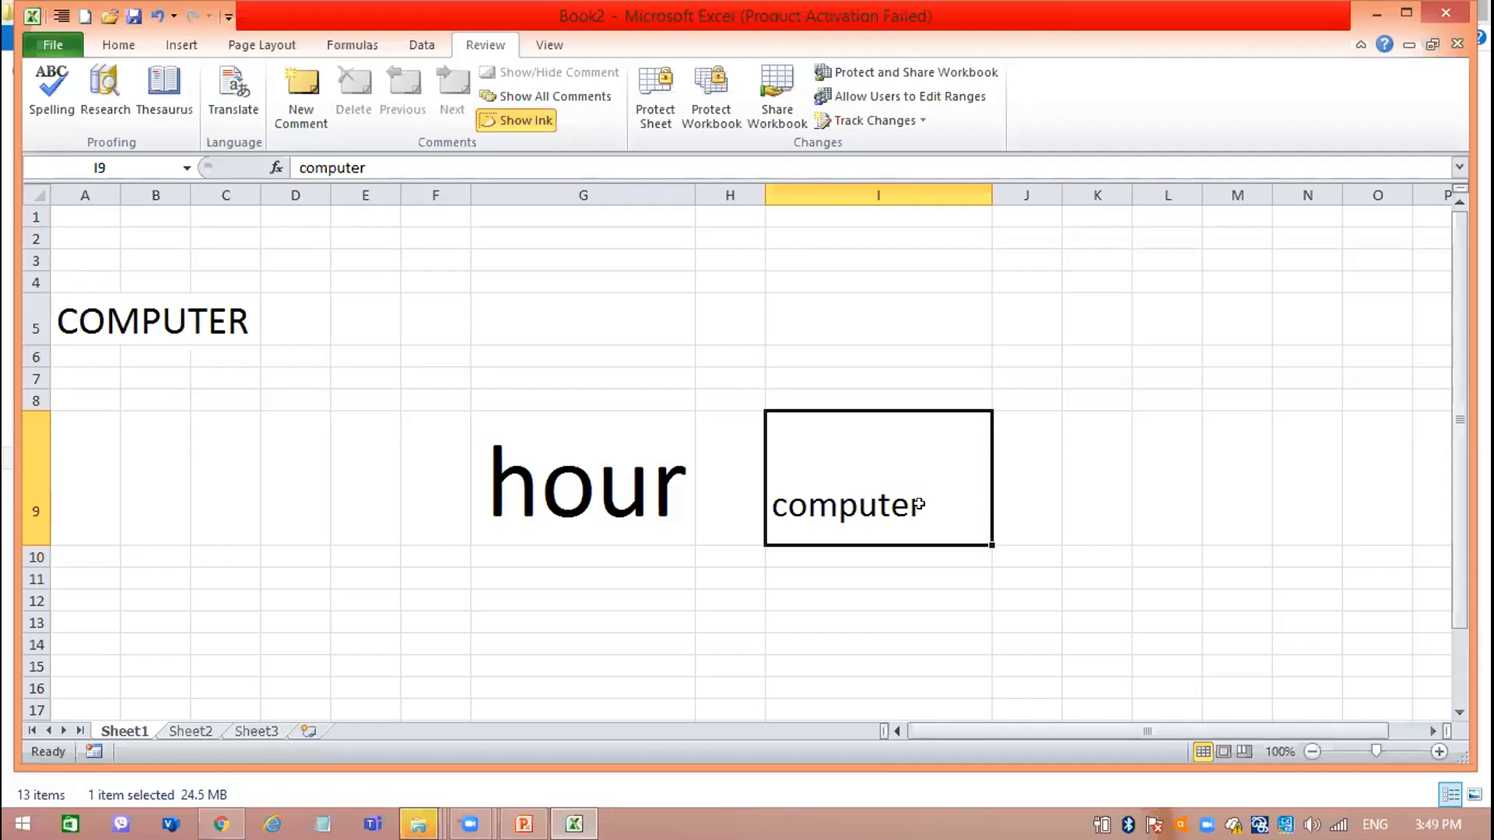
left_click(506, 357)
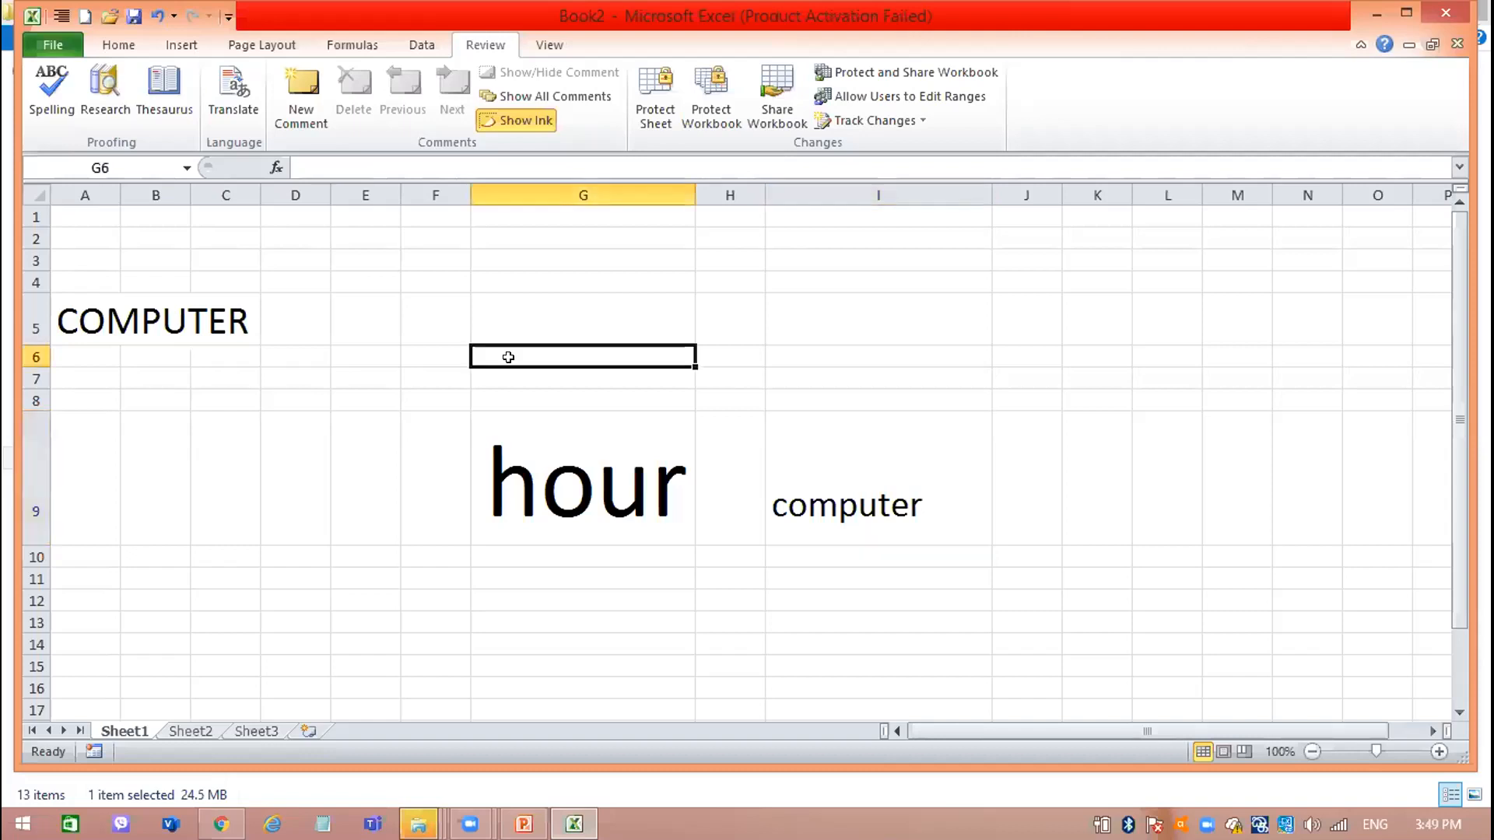
left_click(863, 530)
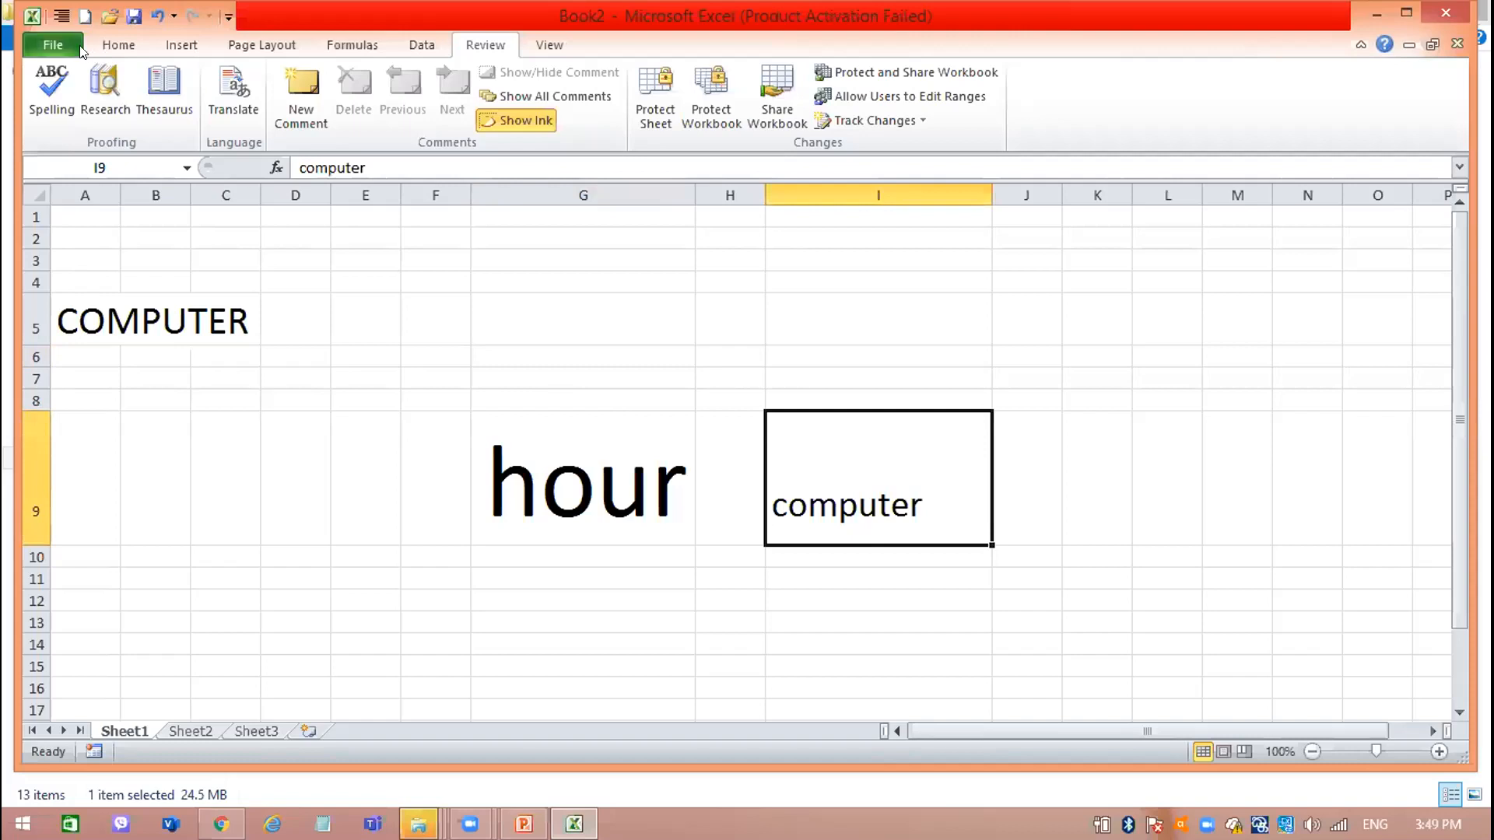
left_click(103, 48)
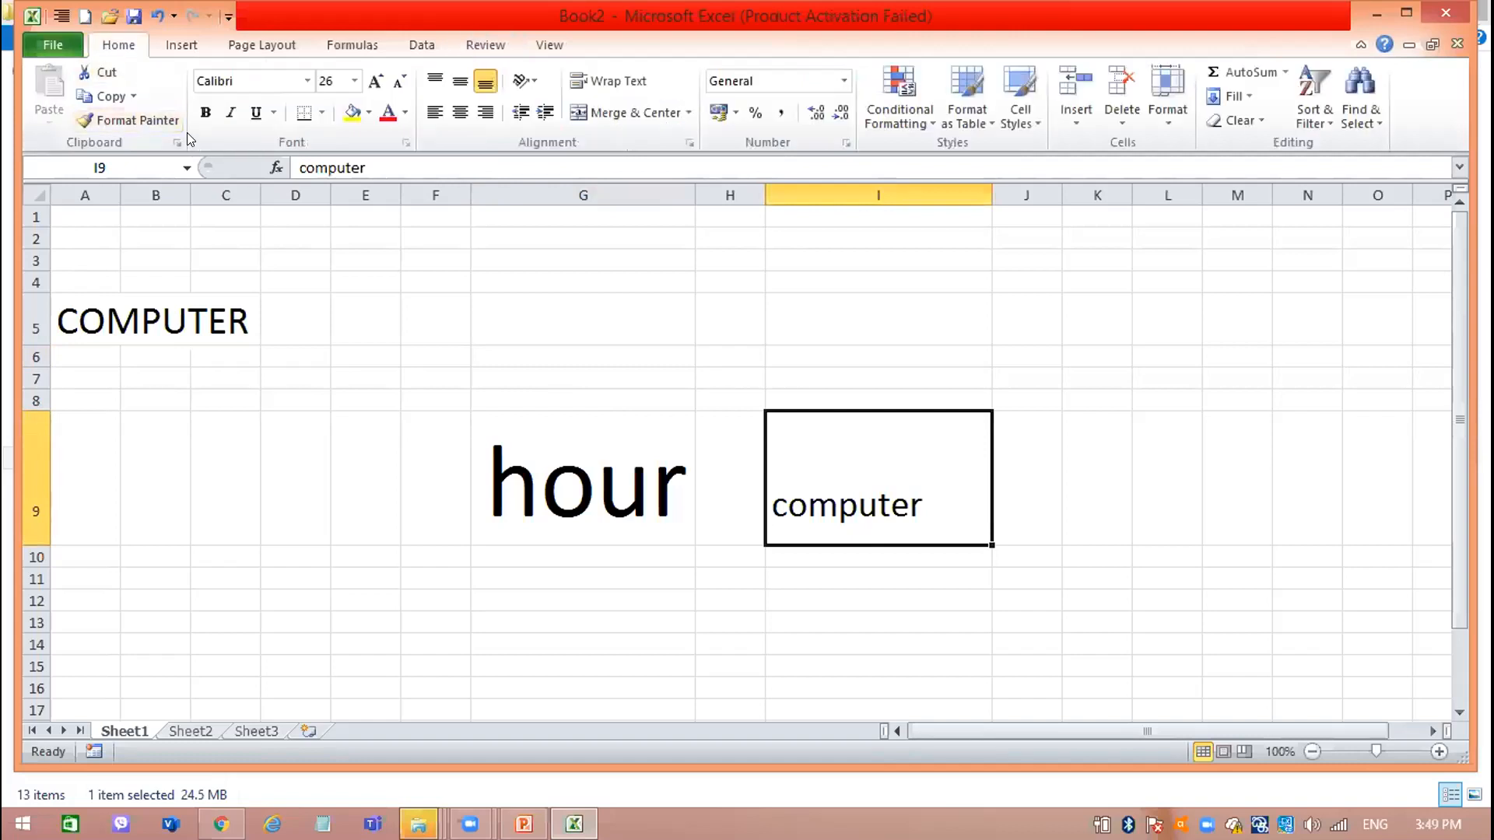
left_click(205, 112)
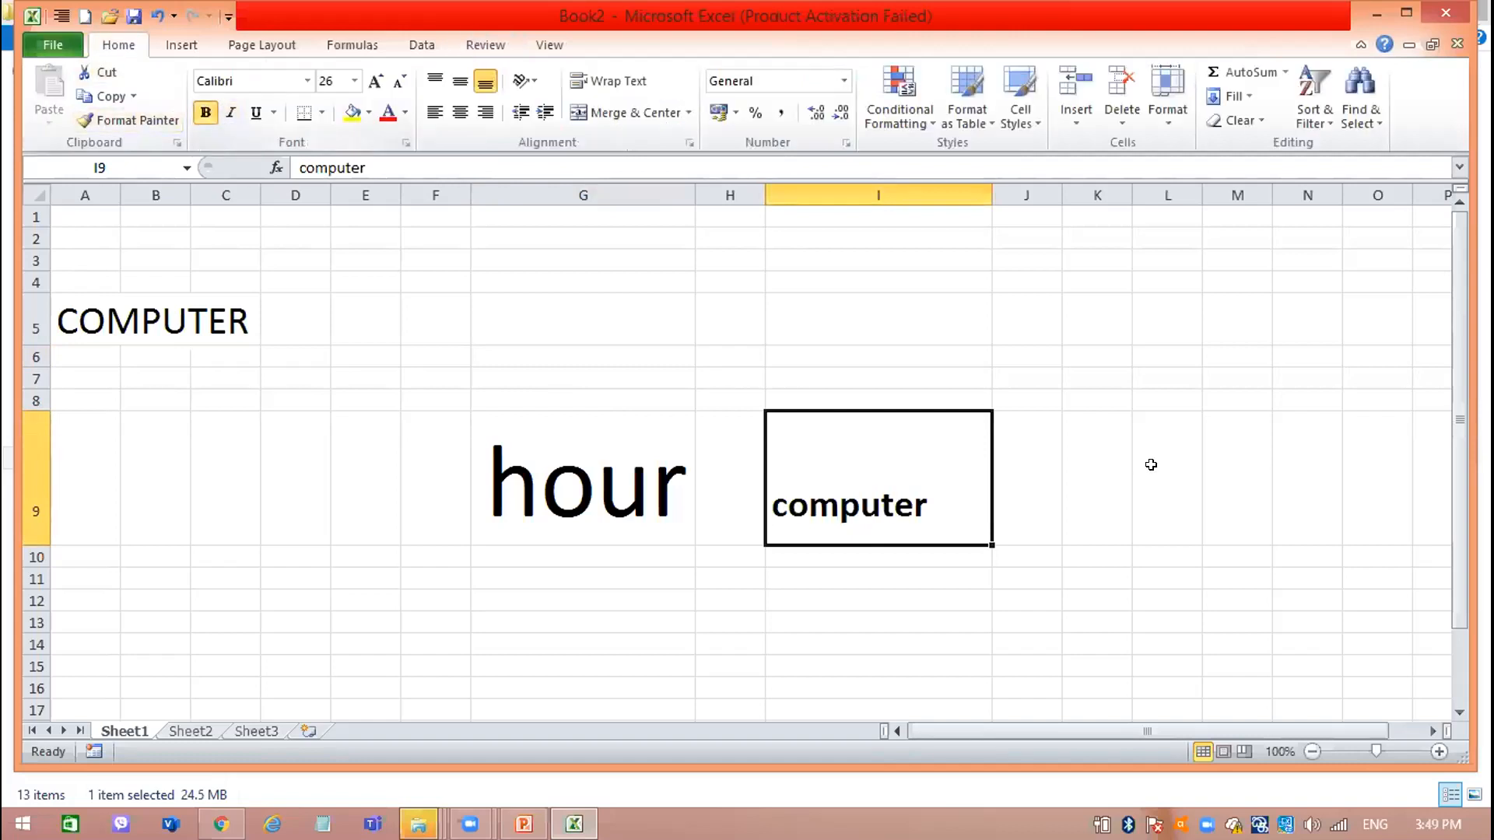
Switch to rbook.pdf in Chrome and view the labelled worksheet diagram on page 34.
left_click_drag(1051, 467, 623, 778)
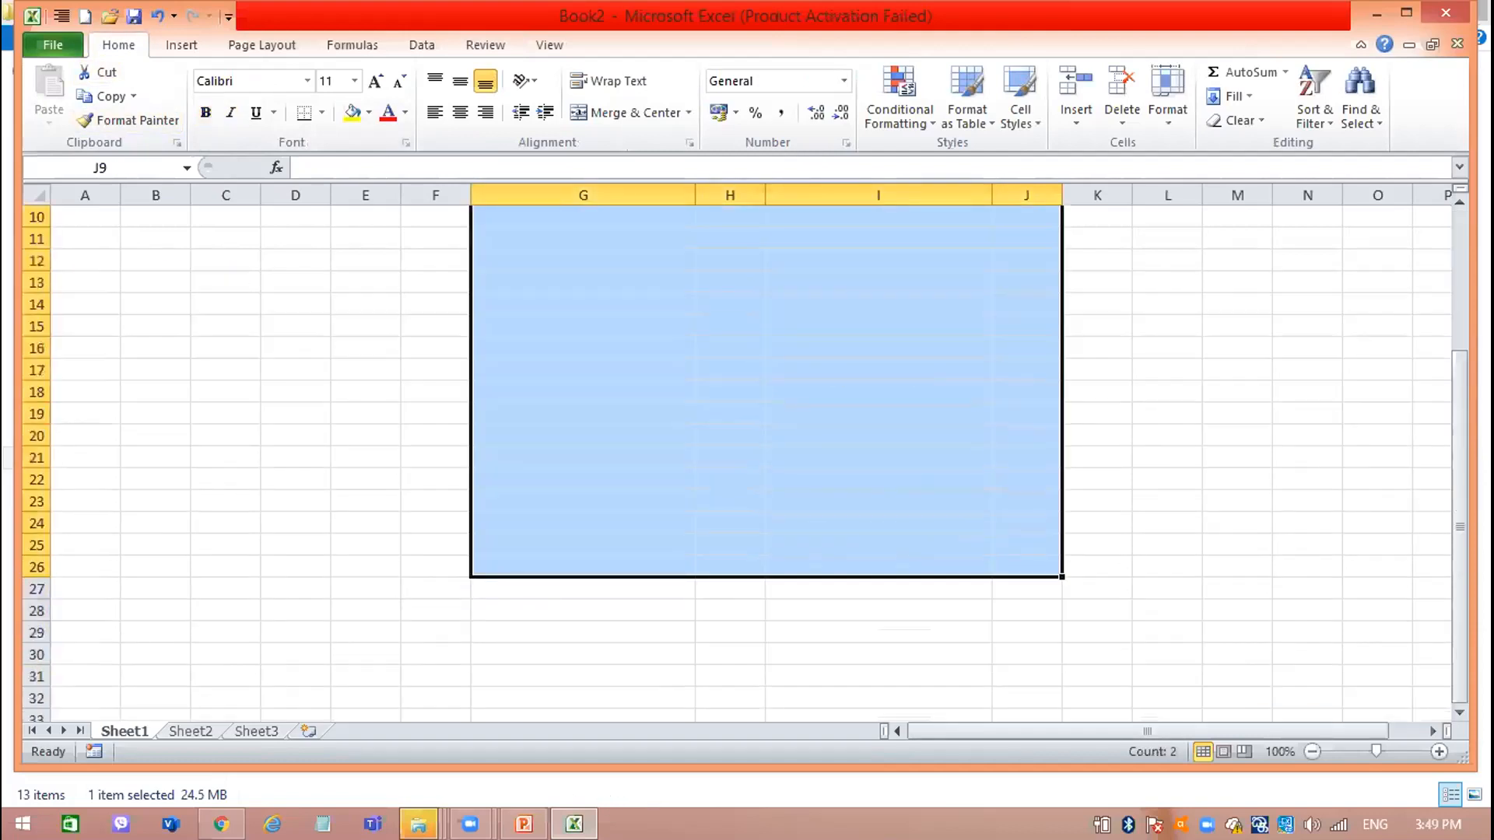
left_click(222, 824)
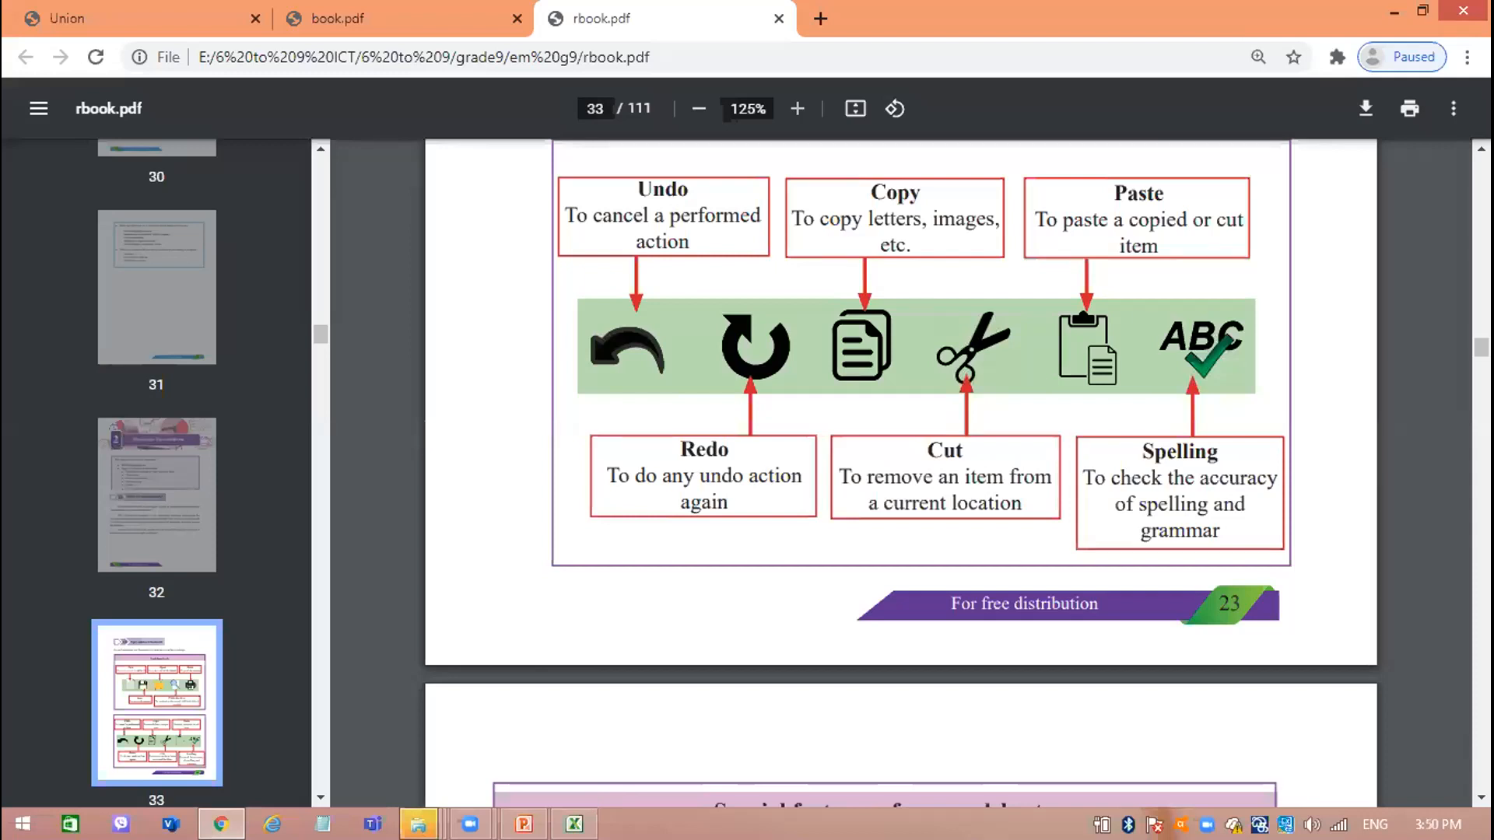
scroll(1480, 796, "down", 9)
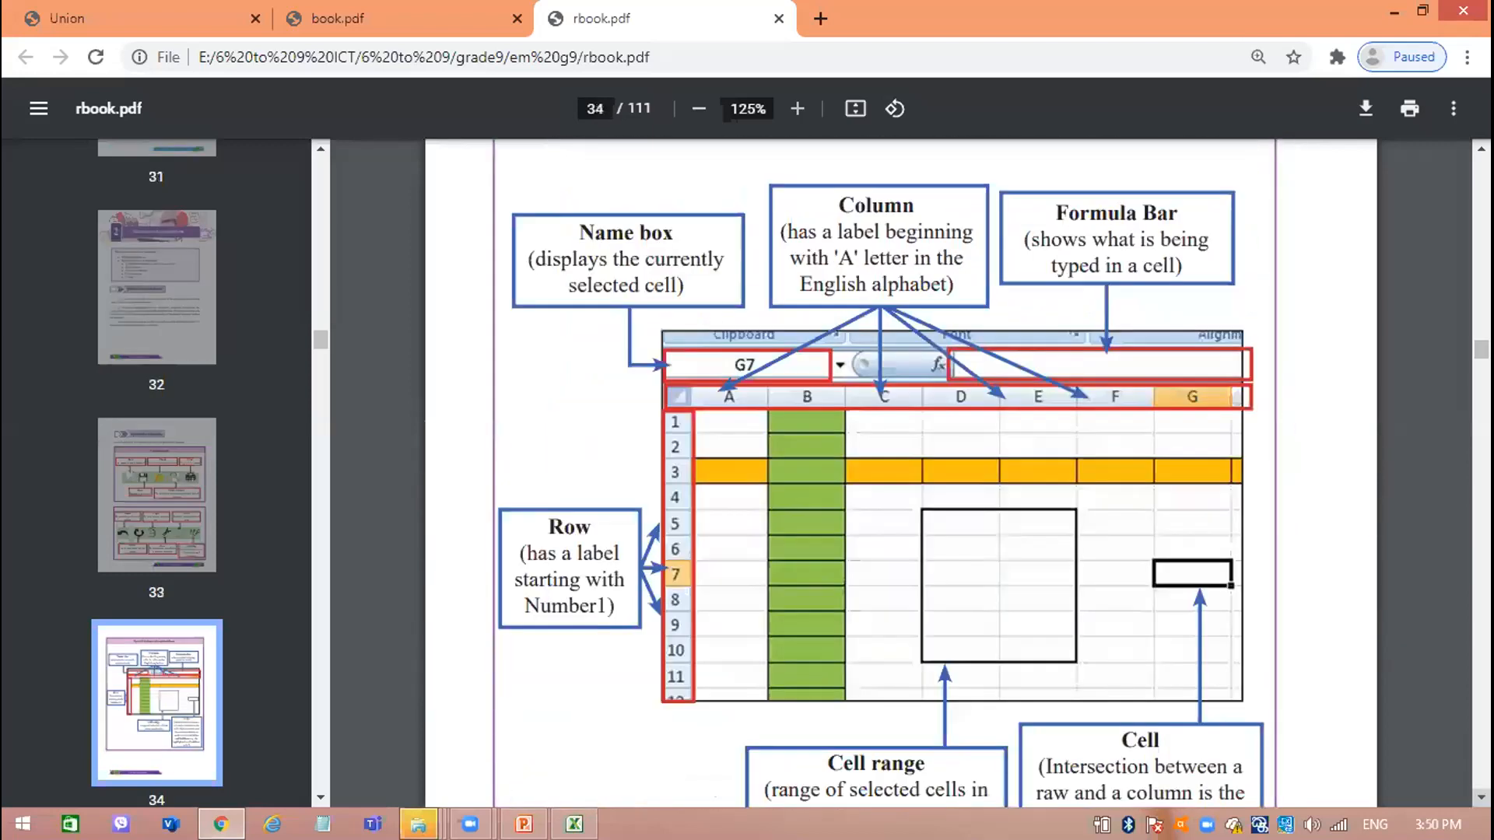
scroll(1481, 796, "down", 1)
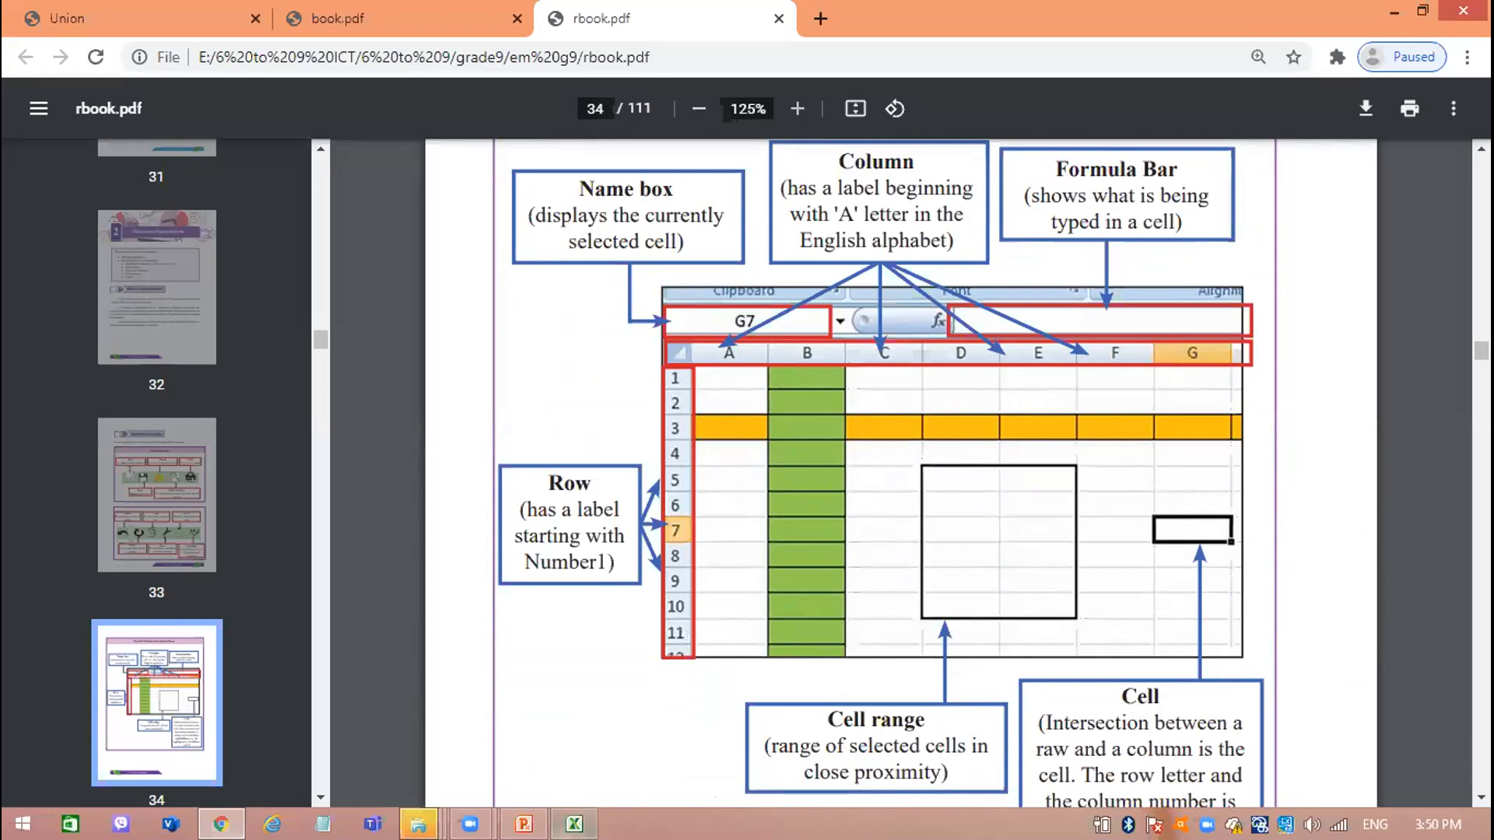
Return to Excel and enter the misspelled word scuul in cell G20.
key("alt+Tab")
left_click(847, 373)
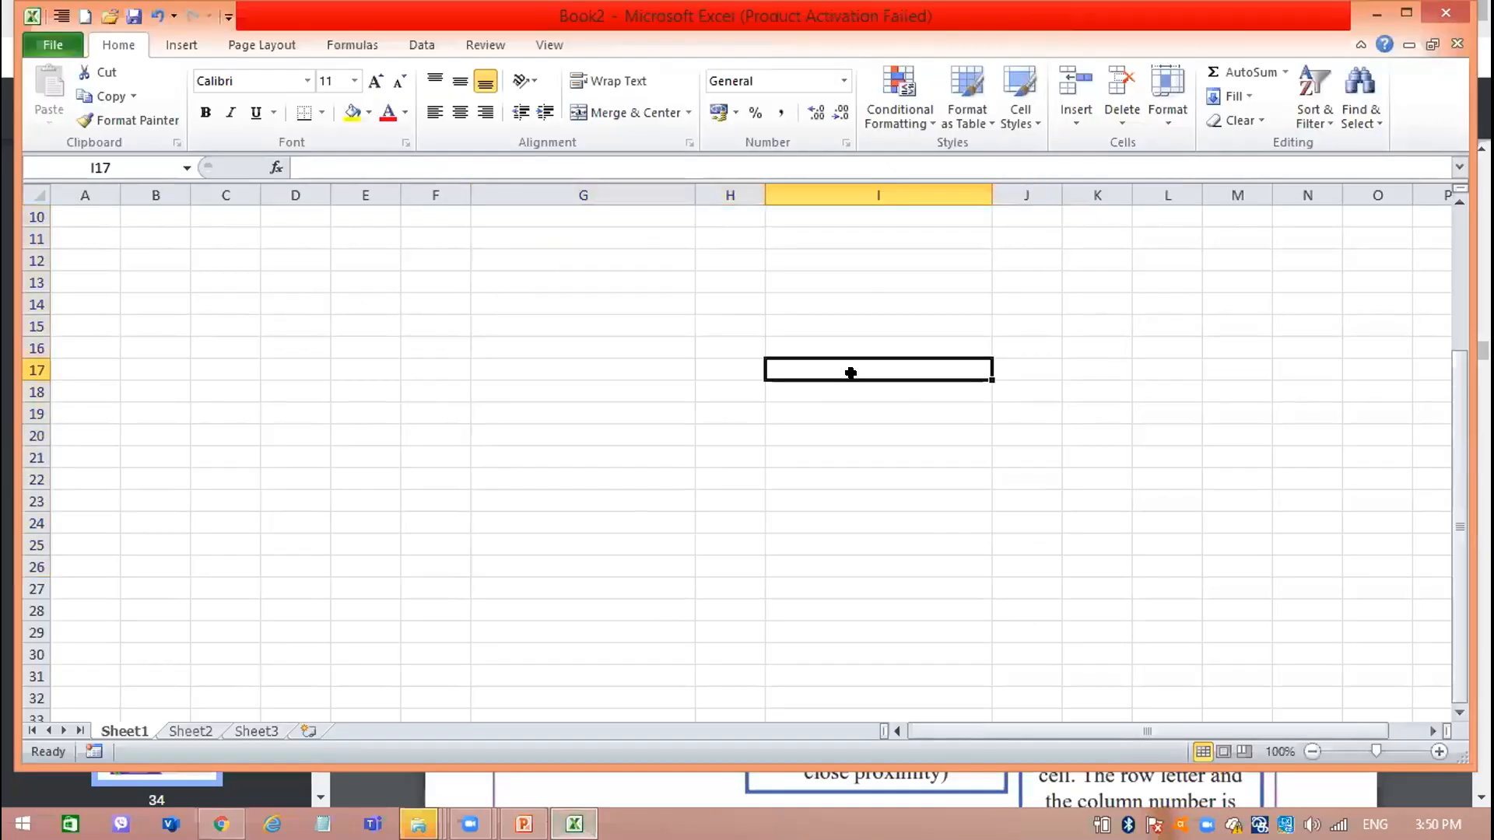
left_click(515, 429)
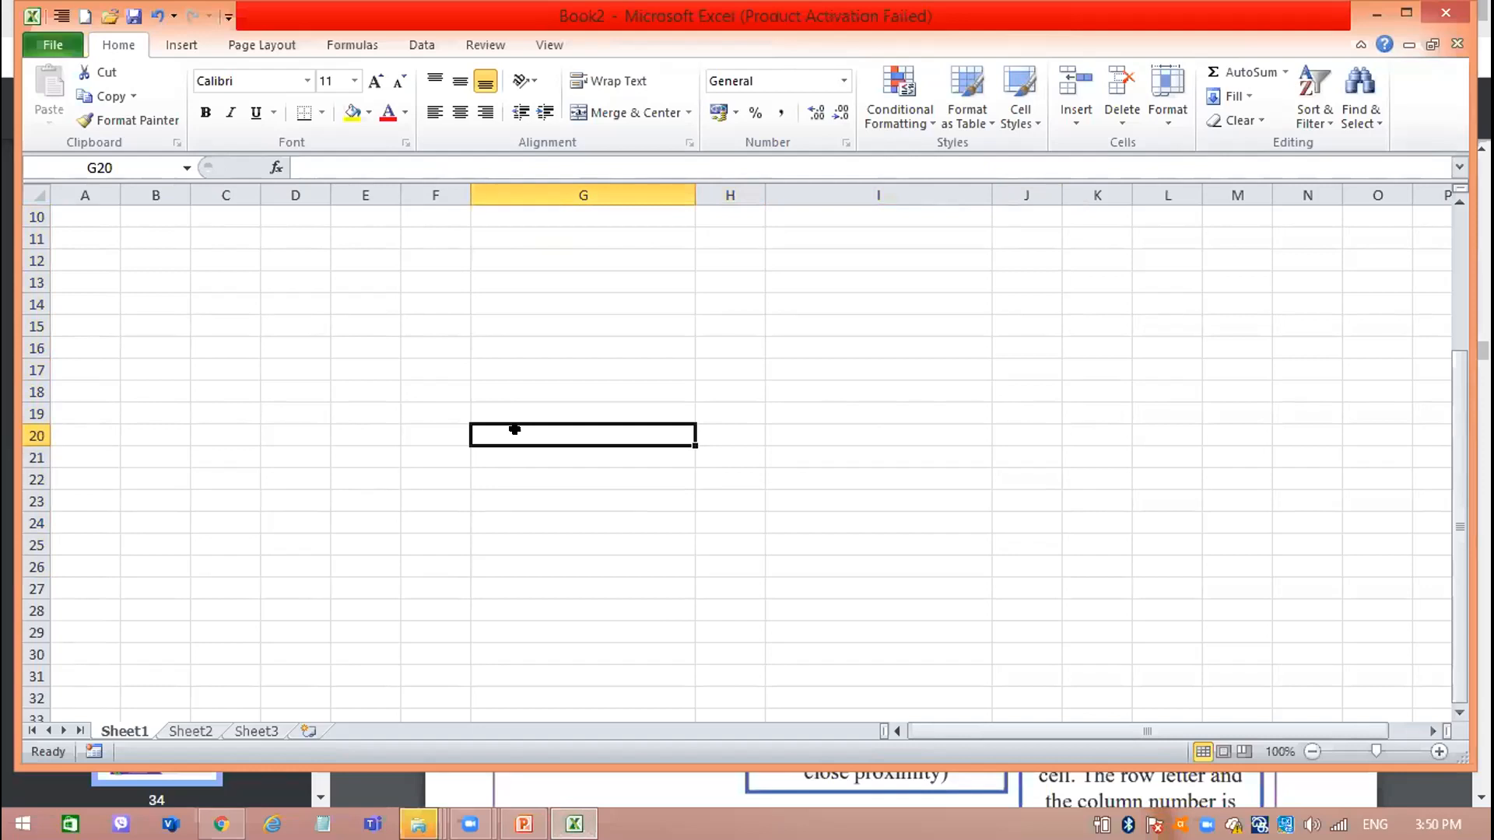
type("scuul")
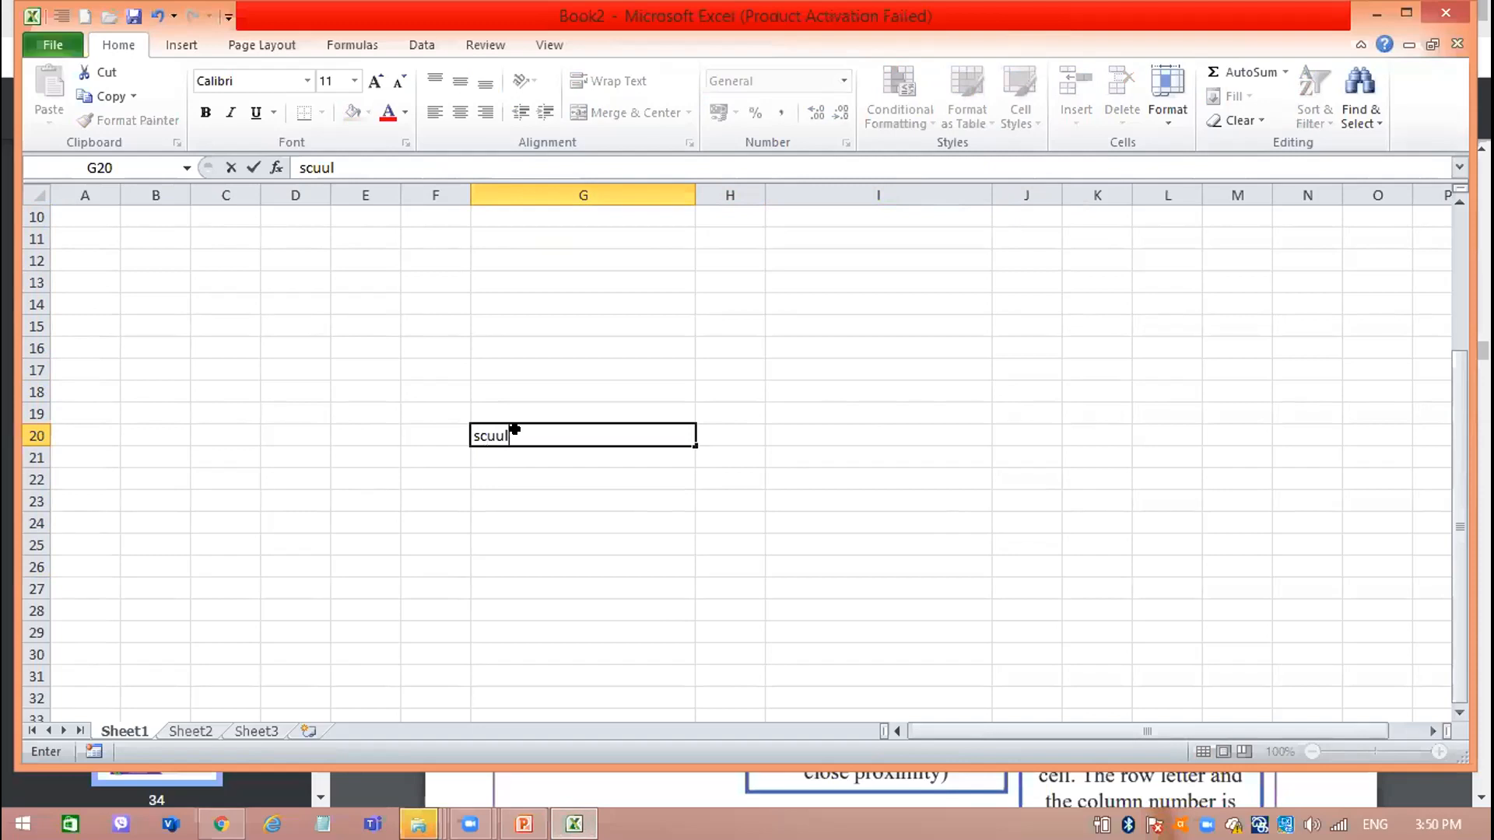
key("Return")
Enlarge the text in cell G20 to font size 36.
left_click(515, 430)
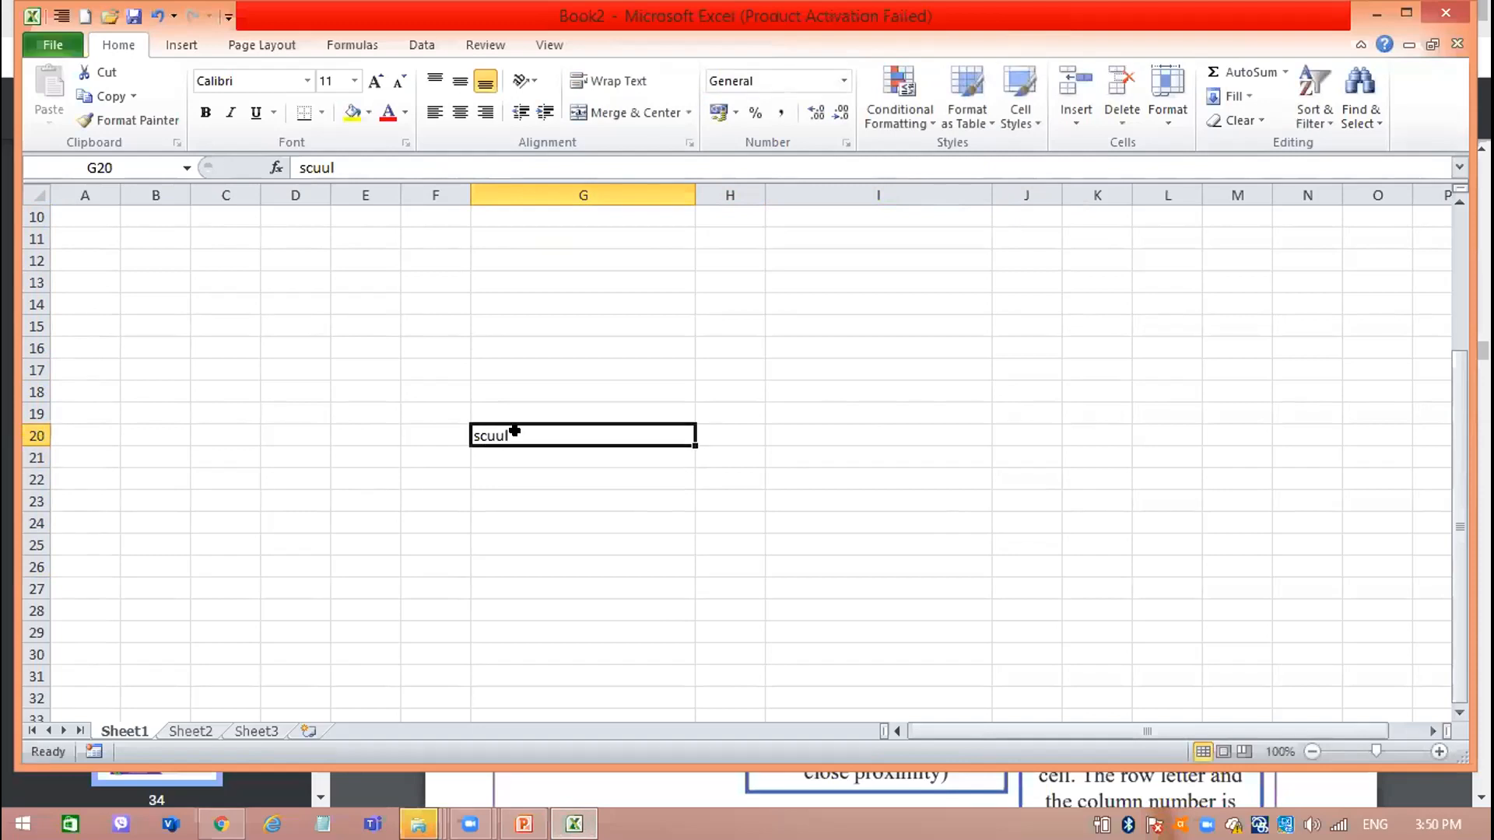
left_click(371, 85)
left_click(372, 84)
left_click(372, 84)
left_click(372, 84)
left_click(372, 84)
left_click(372, 84)
left_click(372, 84)
left_click(373, 83)
left_click(373, 82)
left_click(374, 82)
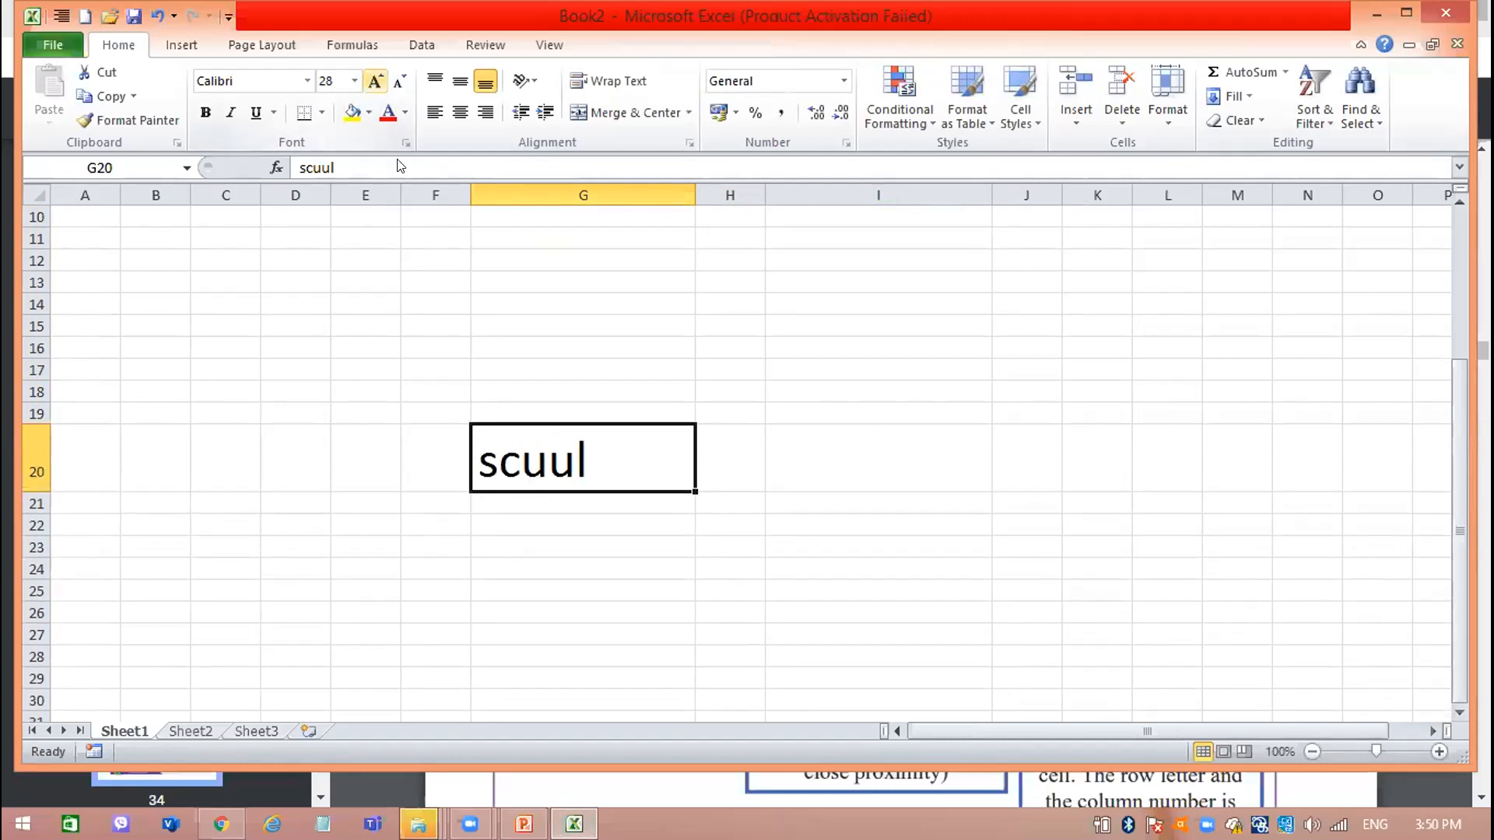
Edit the misspelled word in cell G20 to schuul and reselect the cell.
double_click(525, 453)
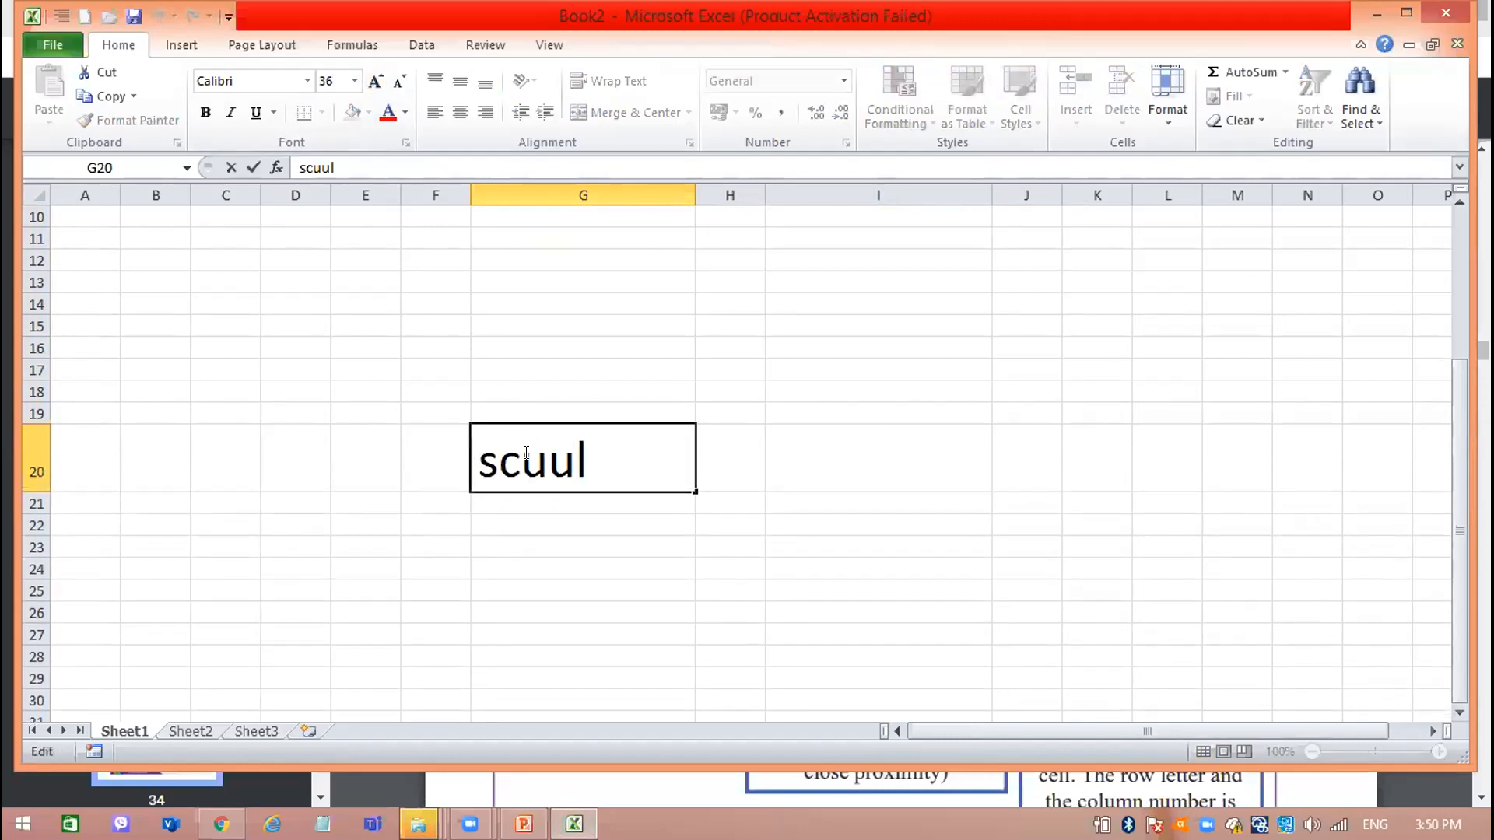
type("h")
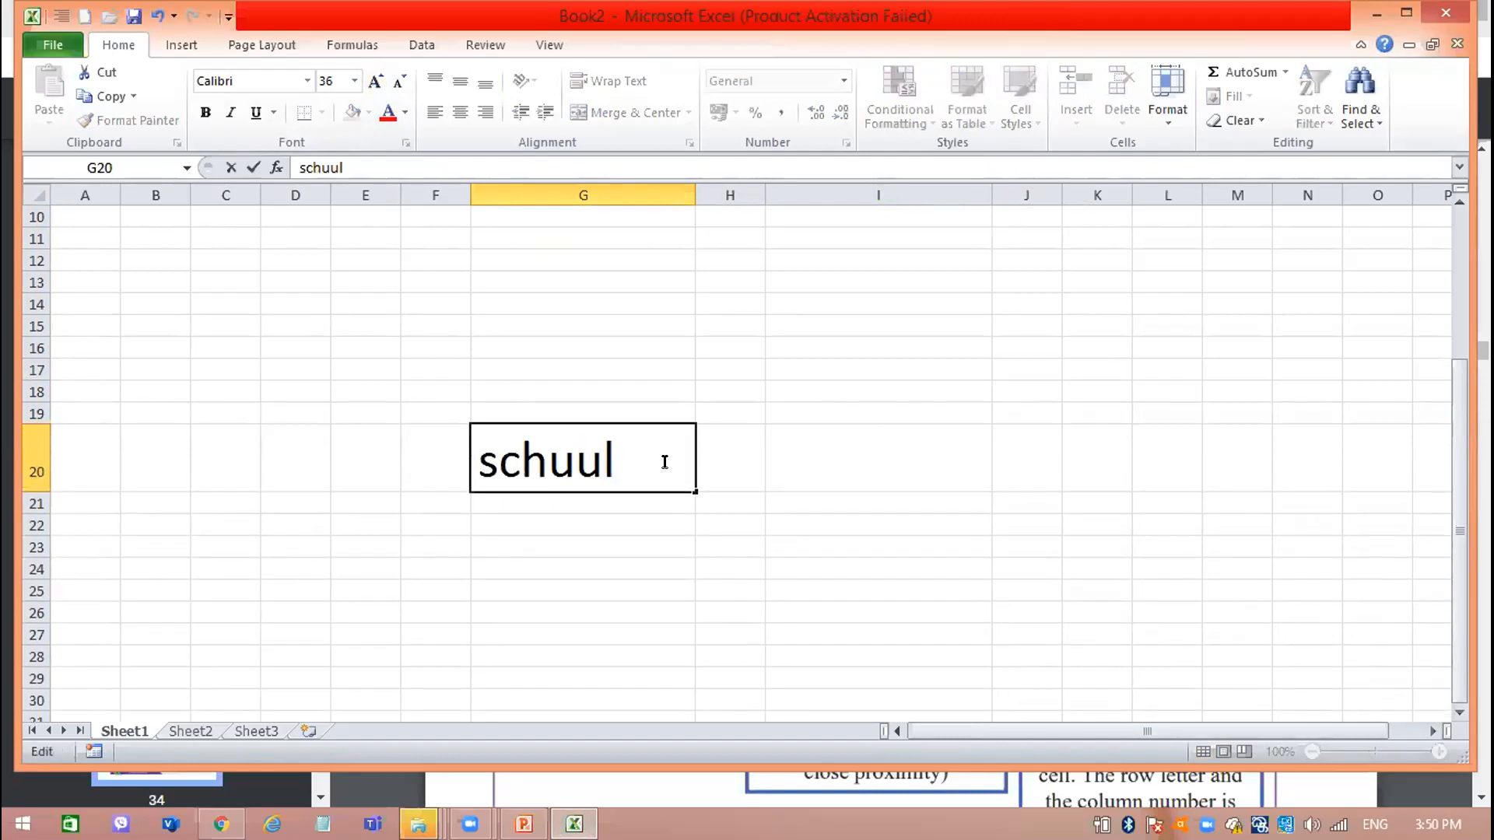
left_click(923, 500)
left_click(586, 434)
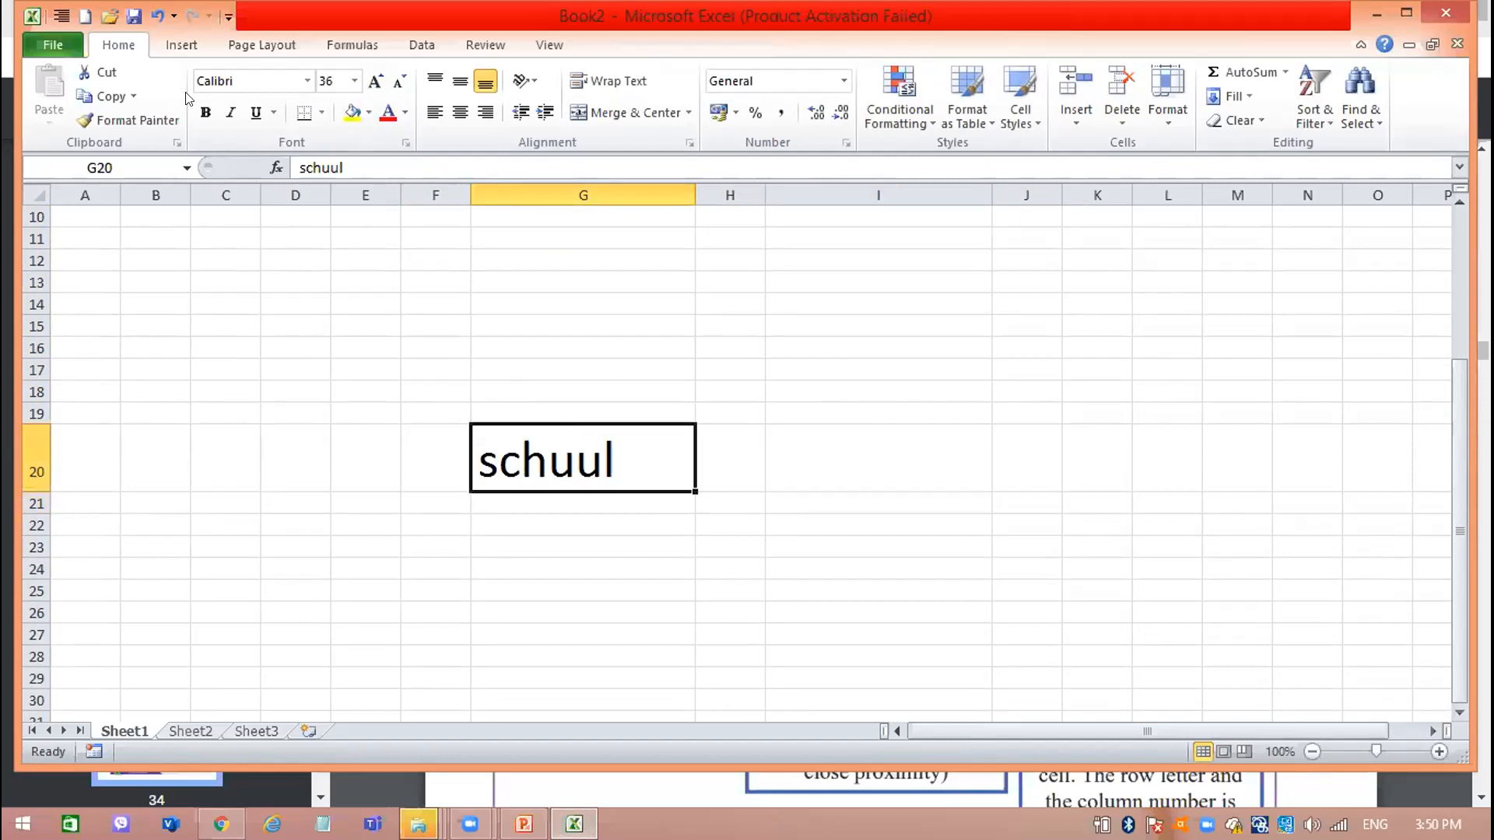
Run the spelling check from cell G20, change schuul to school, and continue checking from the beginning of the sheet.
left_click(469, 45)
left_click(47, 75)
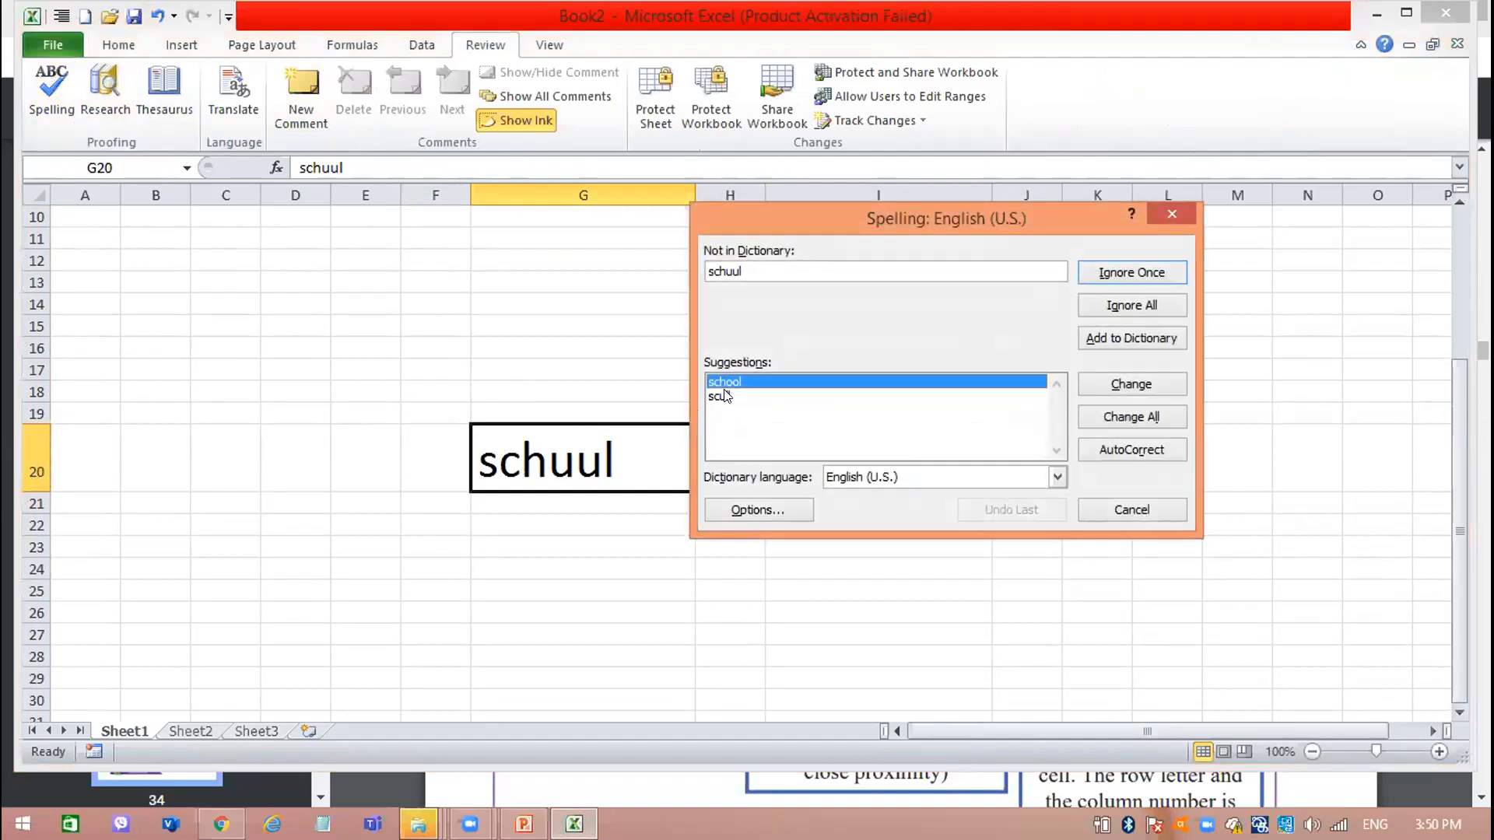
left_click(724, 396)
left_click(765, 376)
left_click(1114, 383)
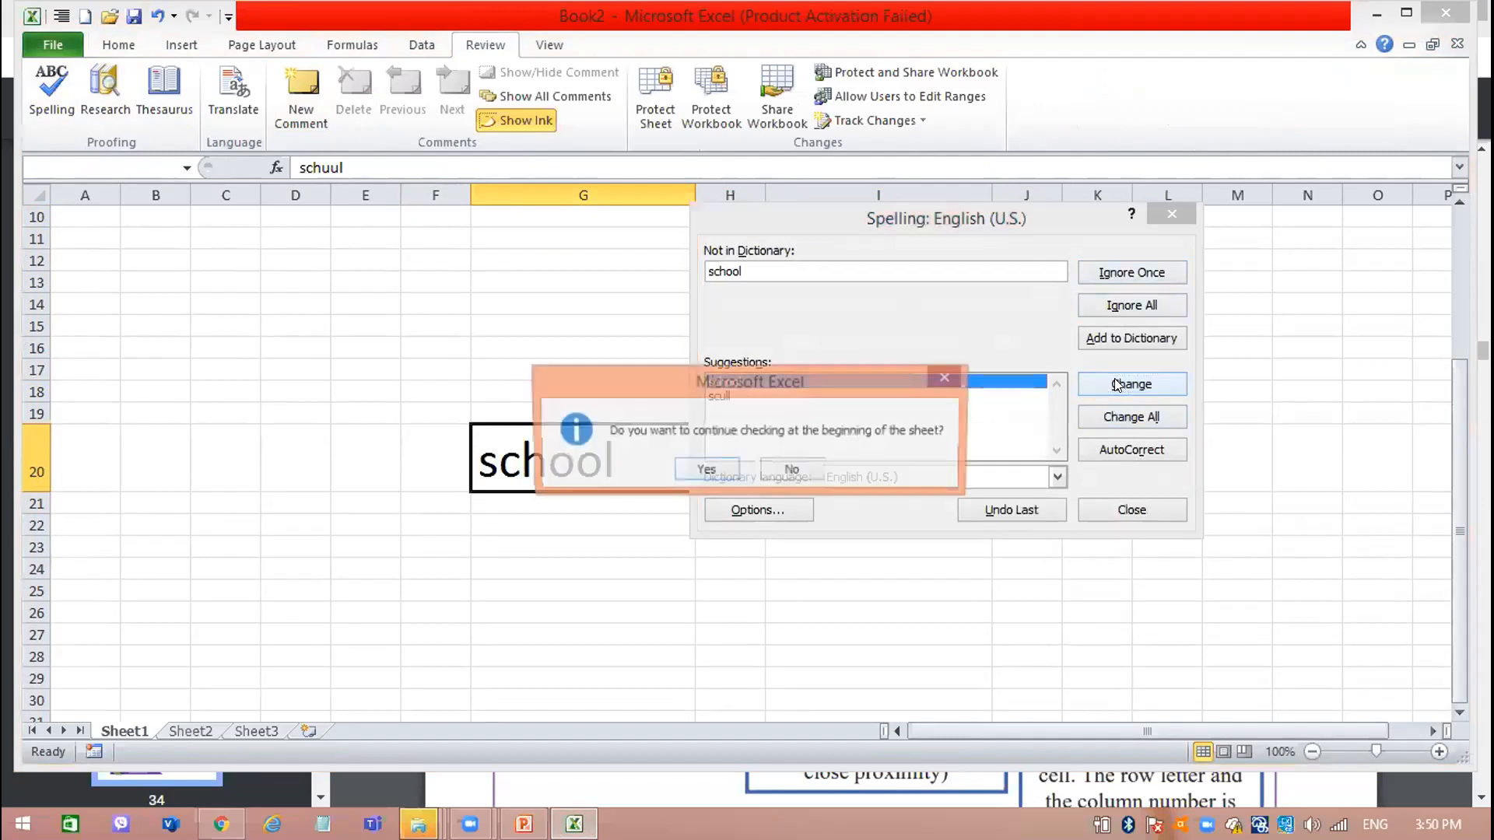
left_click(706, 470)
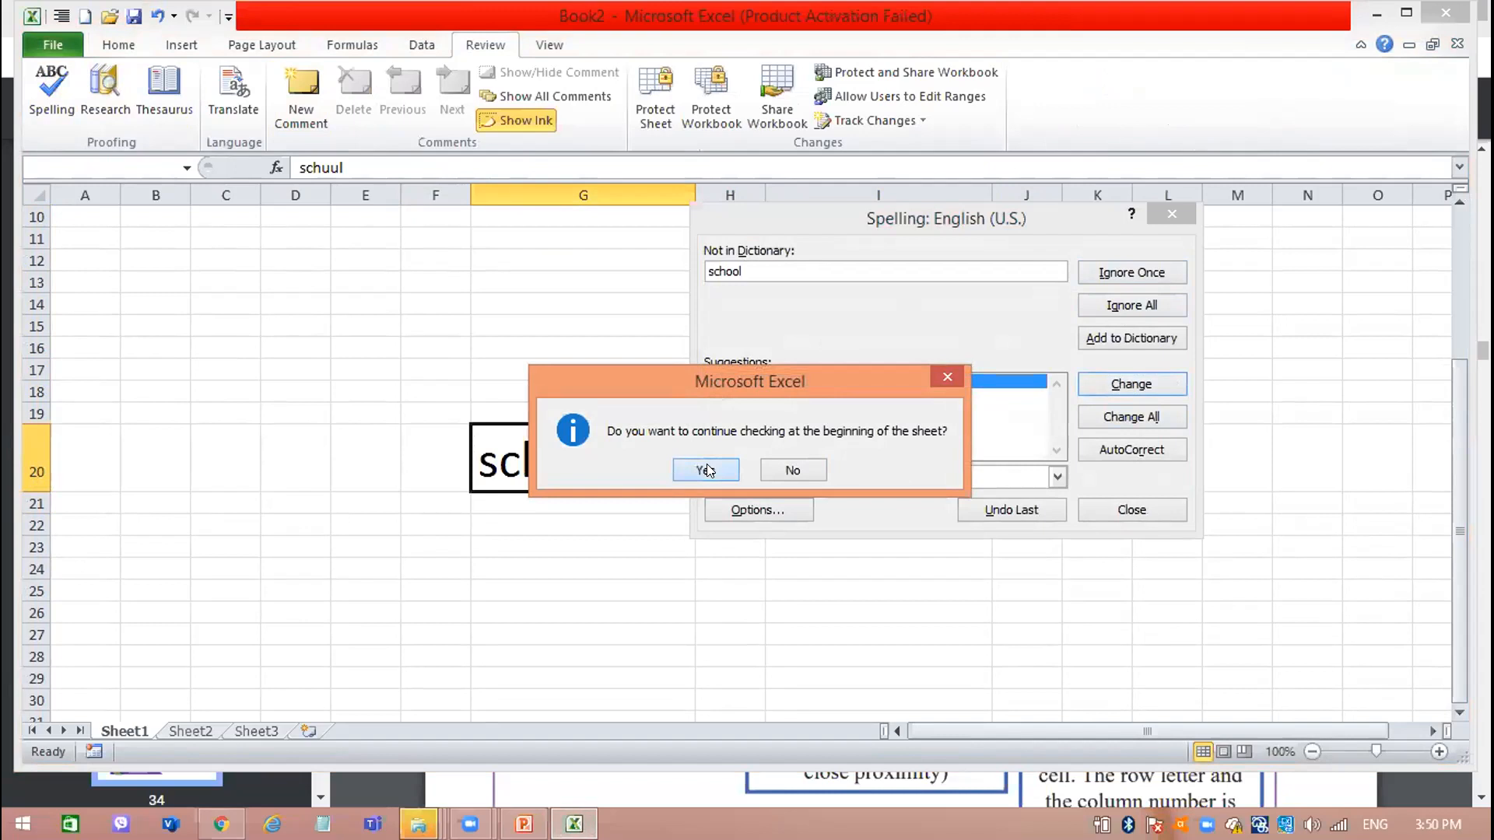
left_click(725, 462)
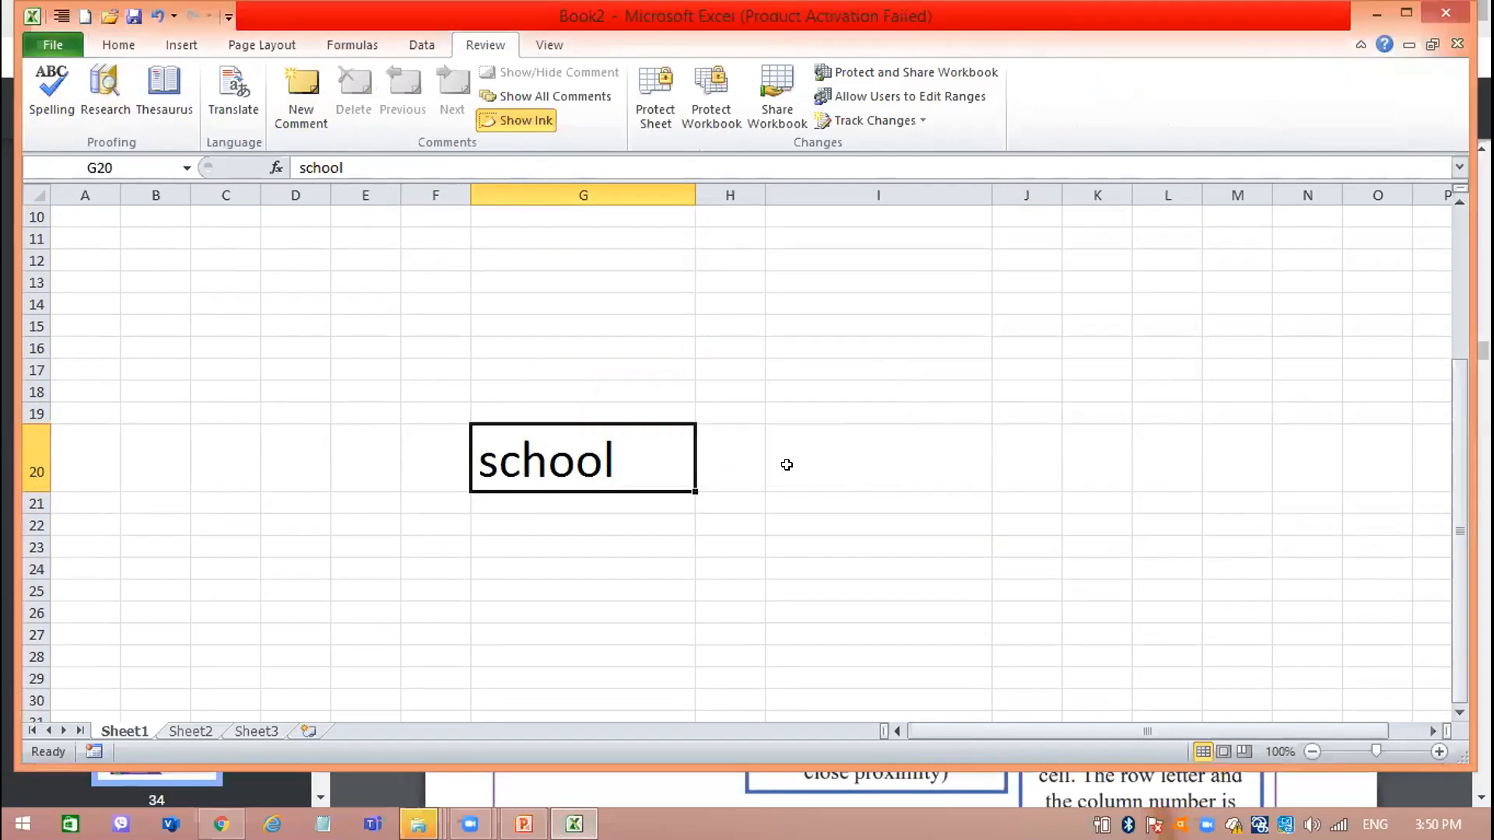
Look at the worksheet diagram in rbook.pdf in Chrome once more, and return to Excel.
left_click(936, 464)
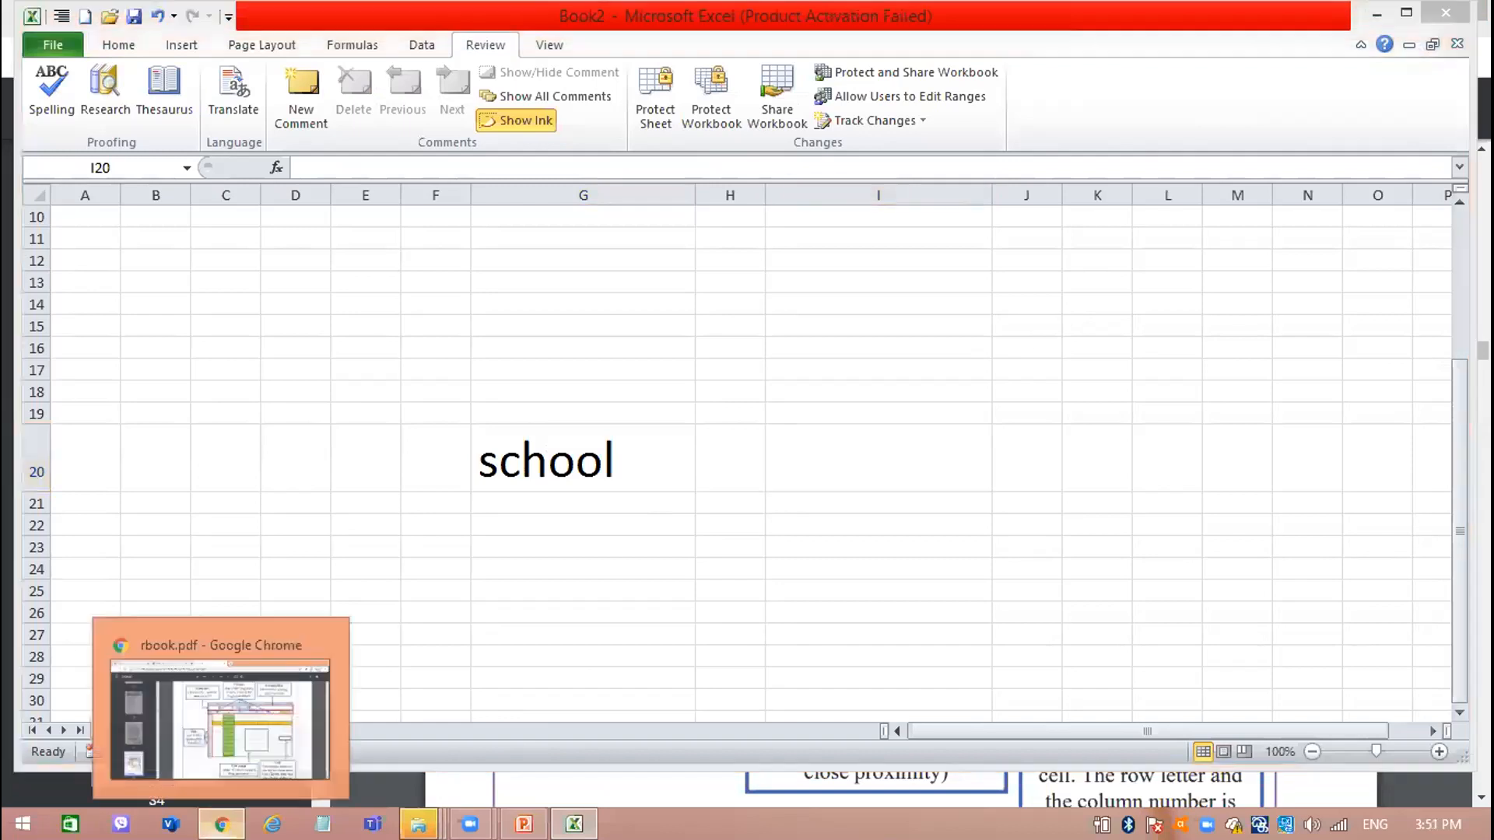
left_click(222, 824)
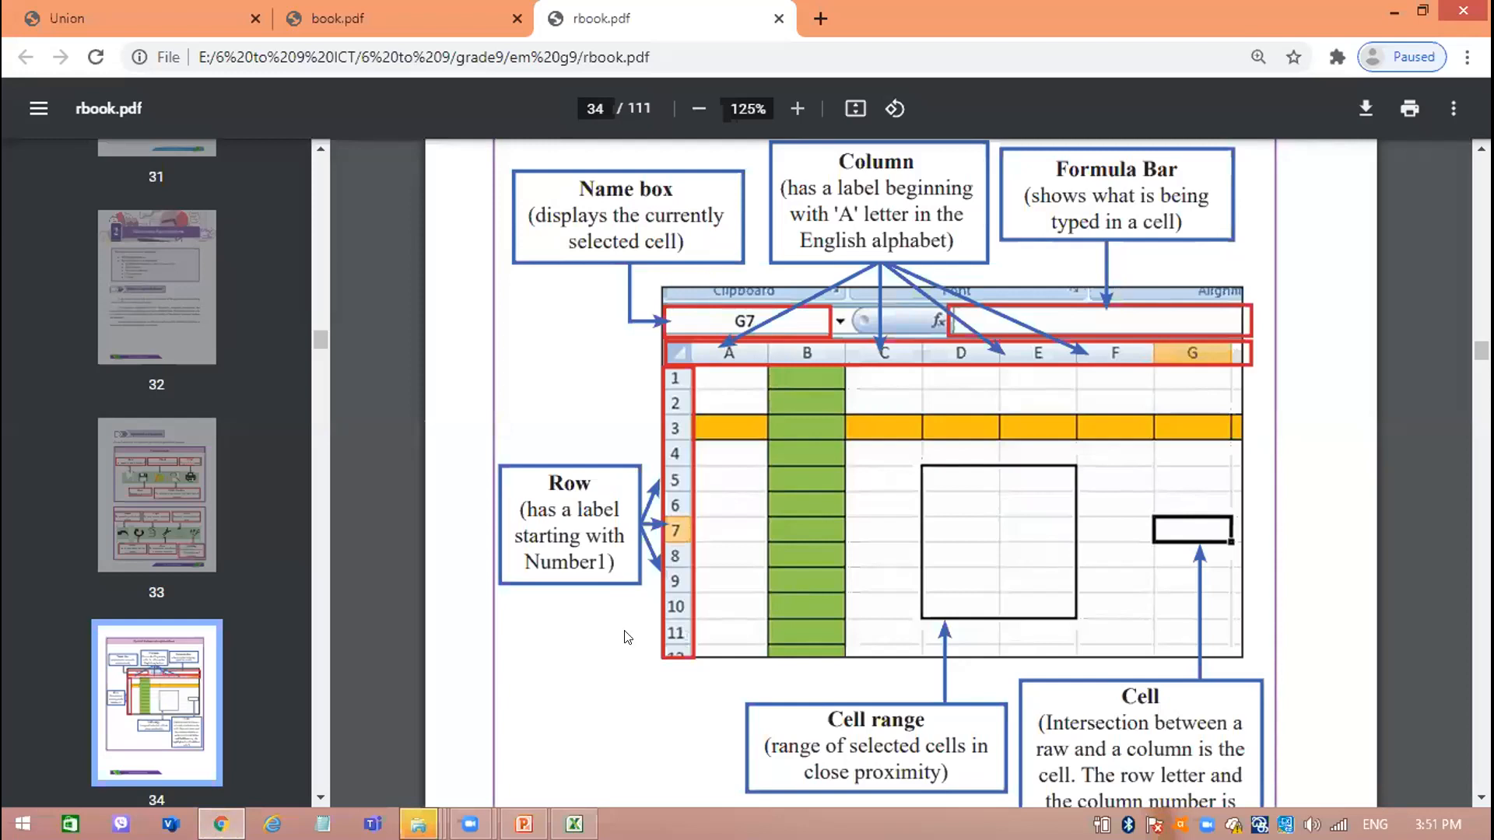
left_click(574, 824)
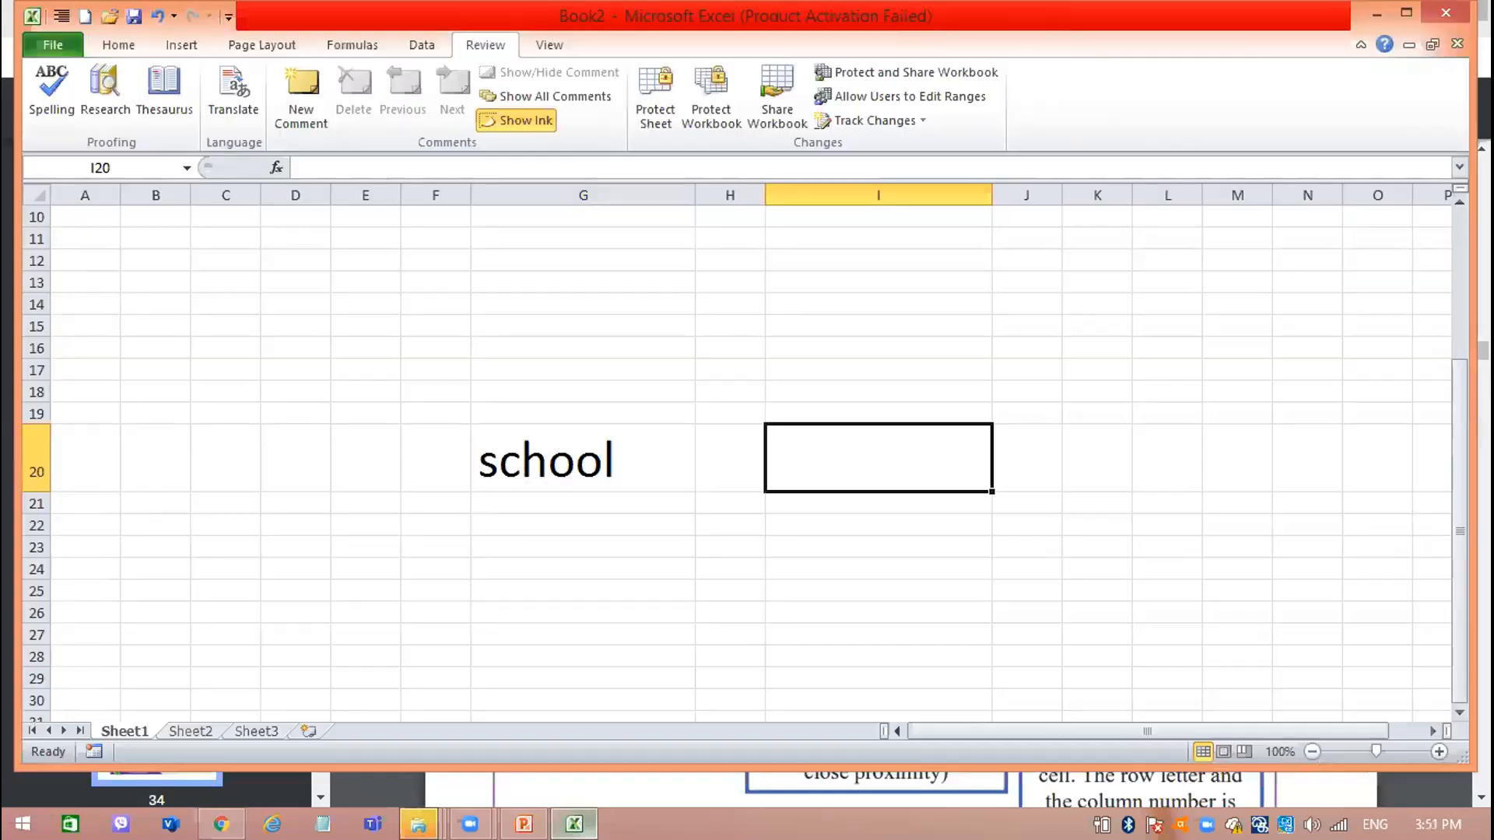
Select cells such as I12 and C16 to demonstrate the Name Box, and select the cell range C19:G29.
left_click(732, 410)
left_click(879, 257)
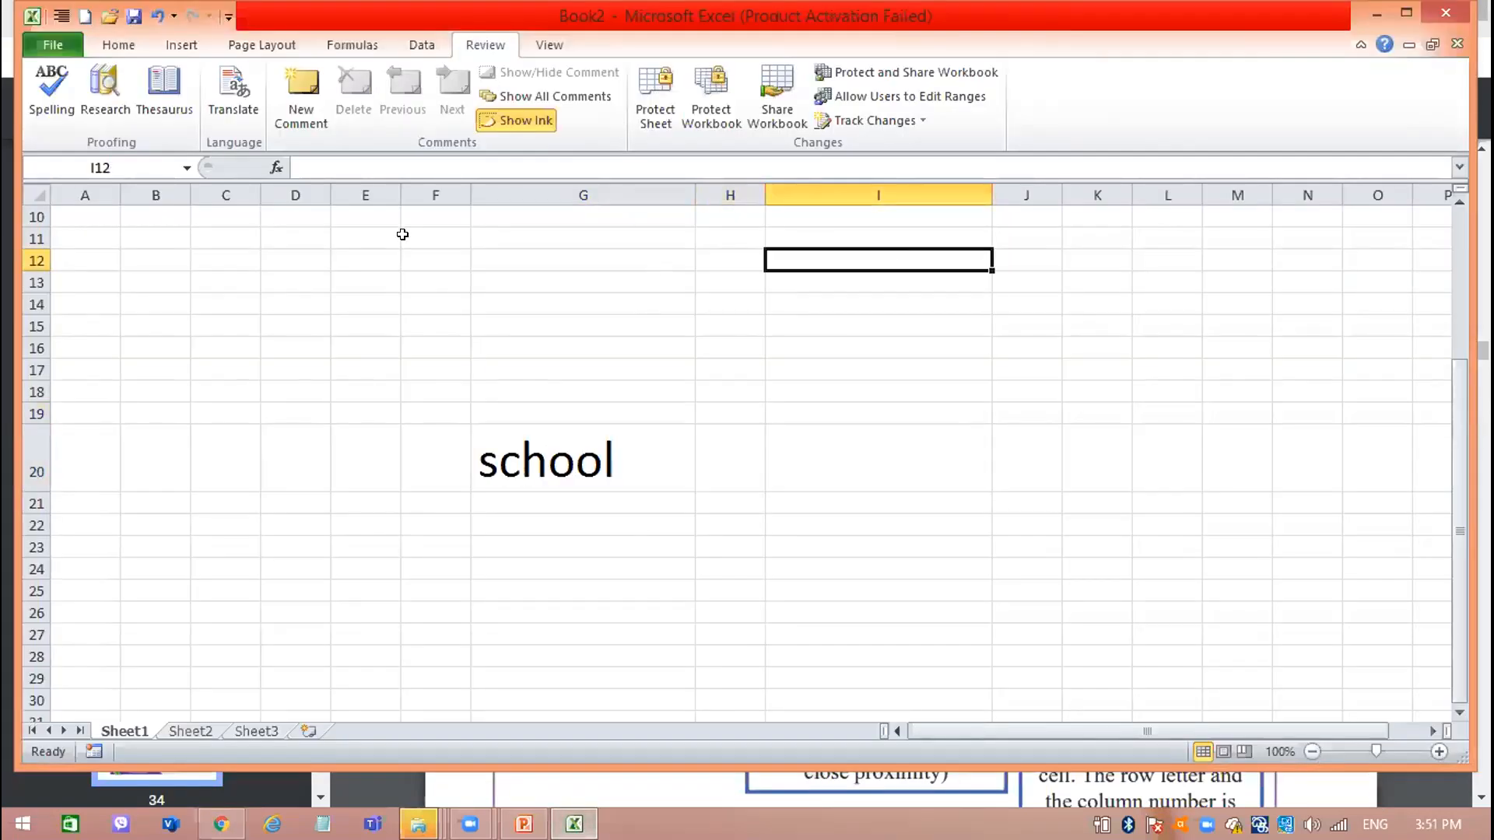
left_click_drag(226, 390, 200, 344)
left_click(200, 343)
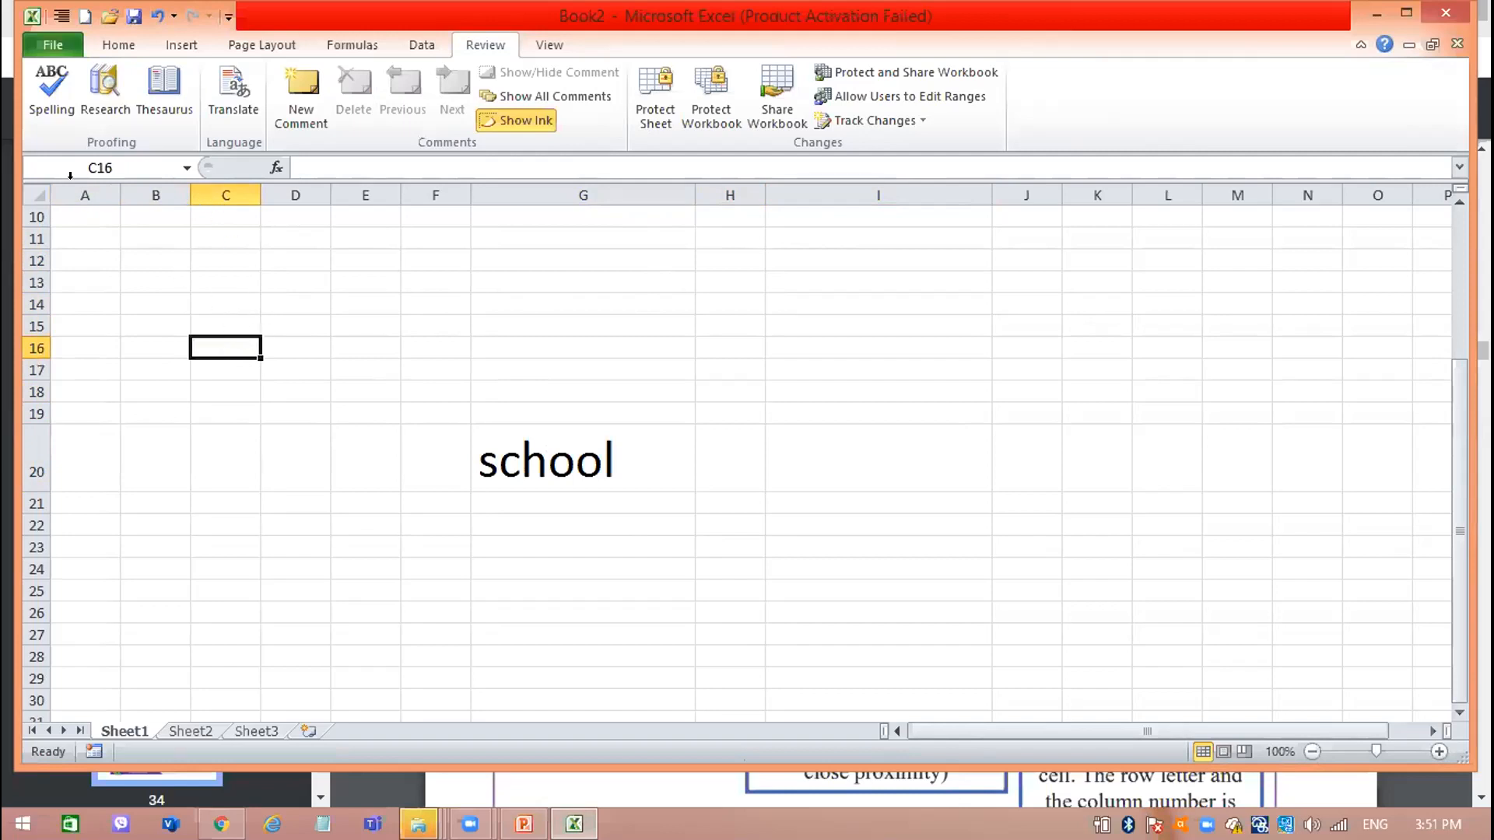
left_click(135, 166)
left_click_drag(251, 411, 486, 664)
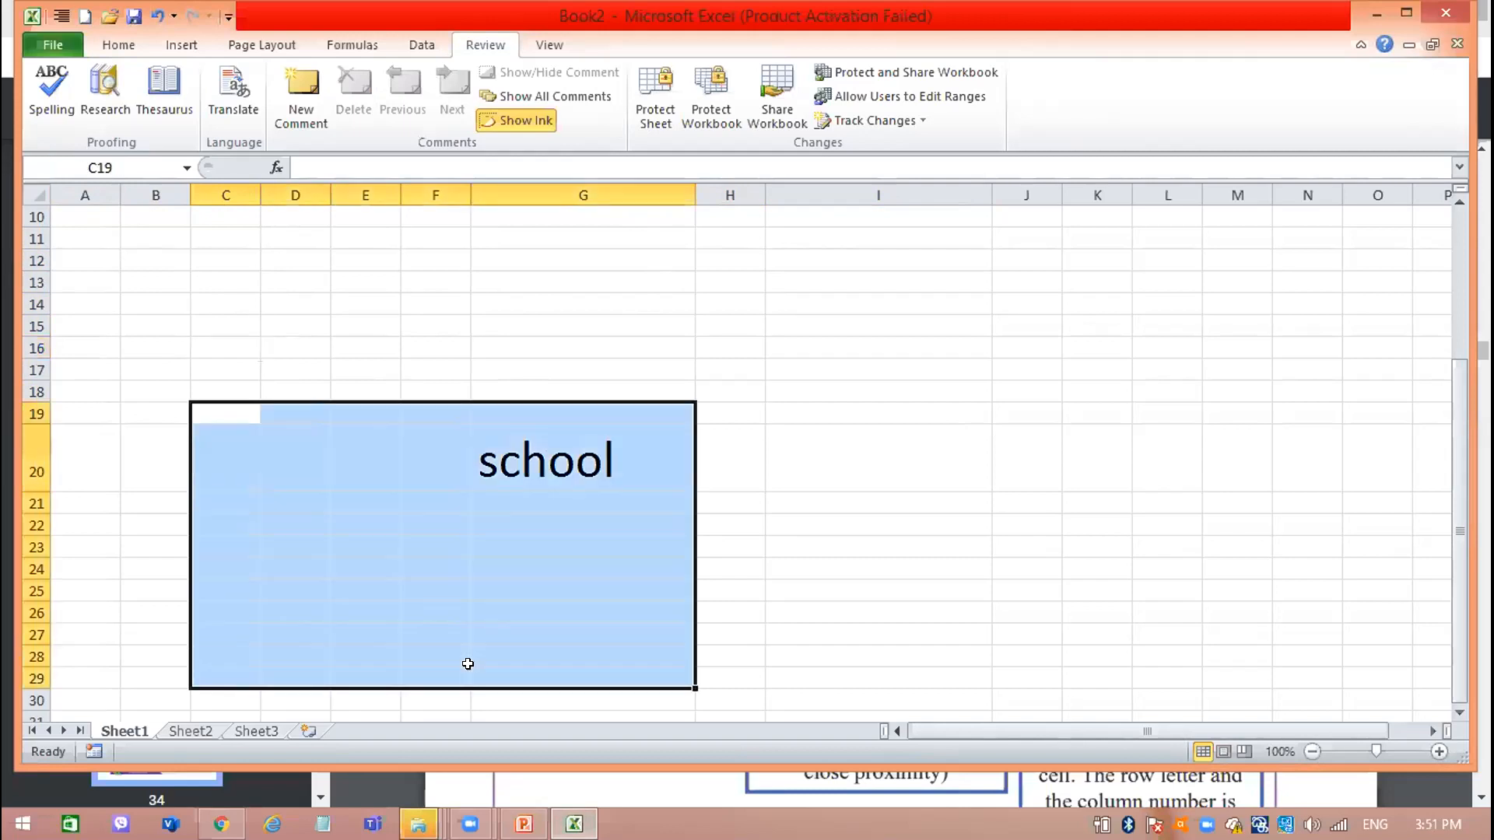
Review the Formula Bar in the Chrome diagram, demonstrate it in Excel with cell G20's text, and leave the cell unedited.
left_click(221, 823)
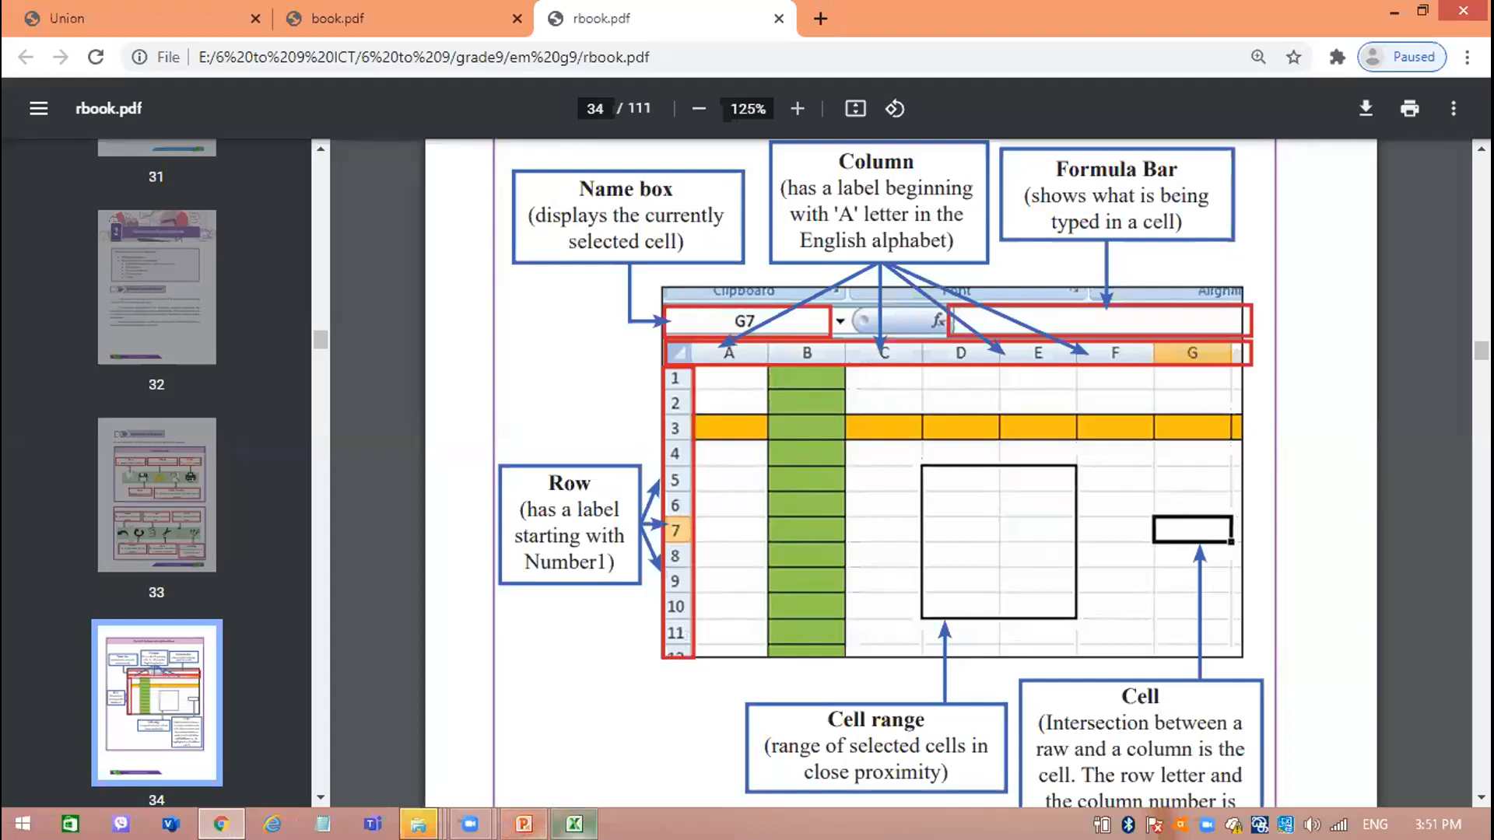
left_click(574, 824)
left_click(698, 427)
left_click(574, 426)
double_click(320, 167)
left_click(597, 165)
left_click(731, 166)
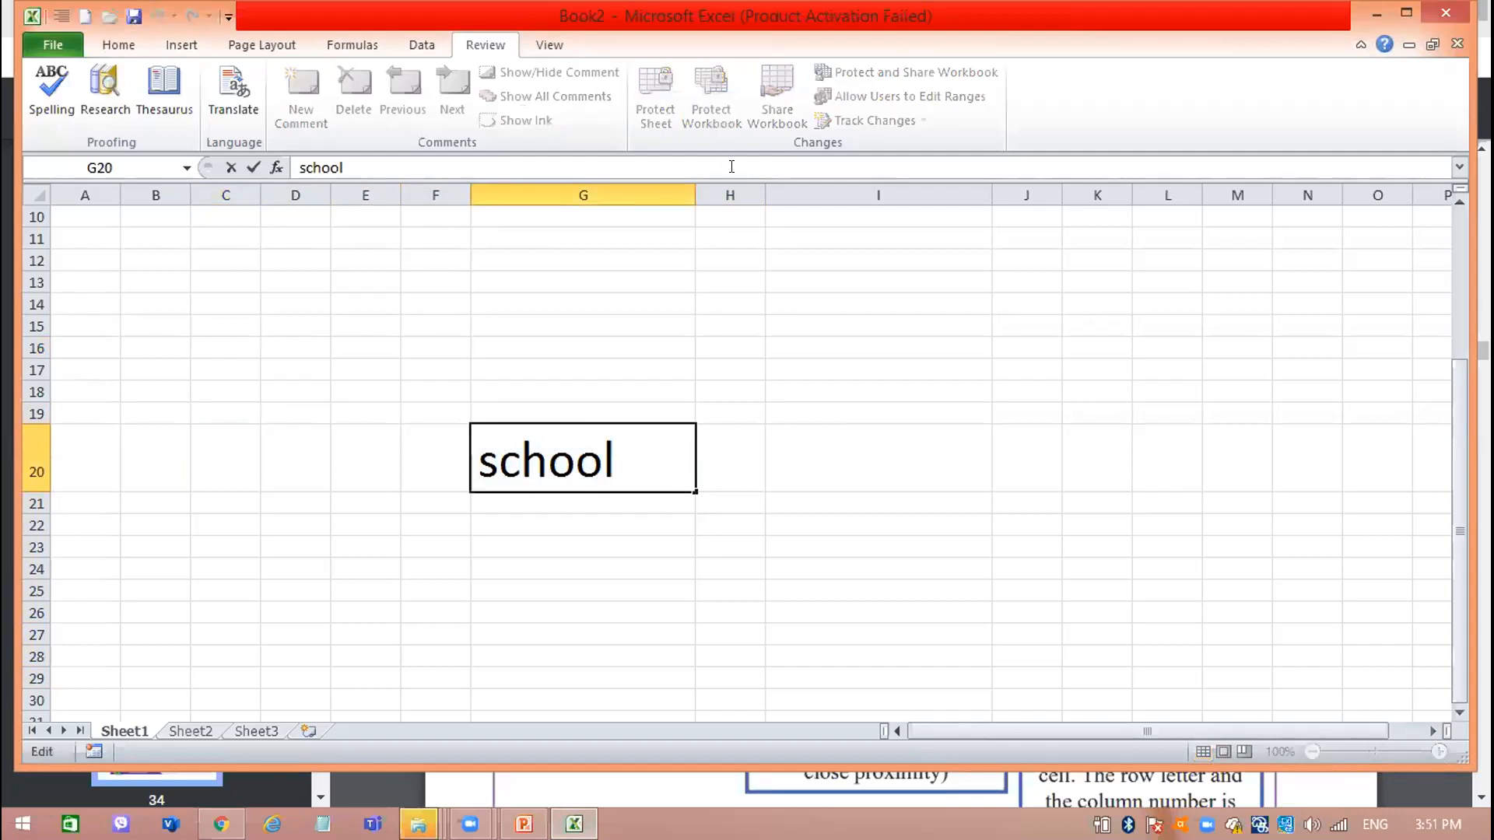
left_click(783, 442)
left_click(629, 359)
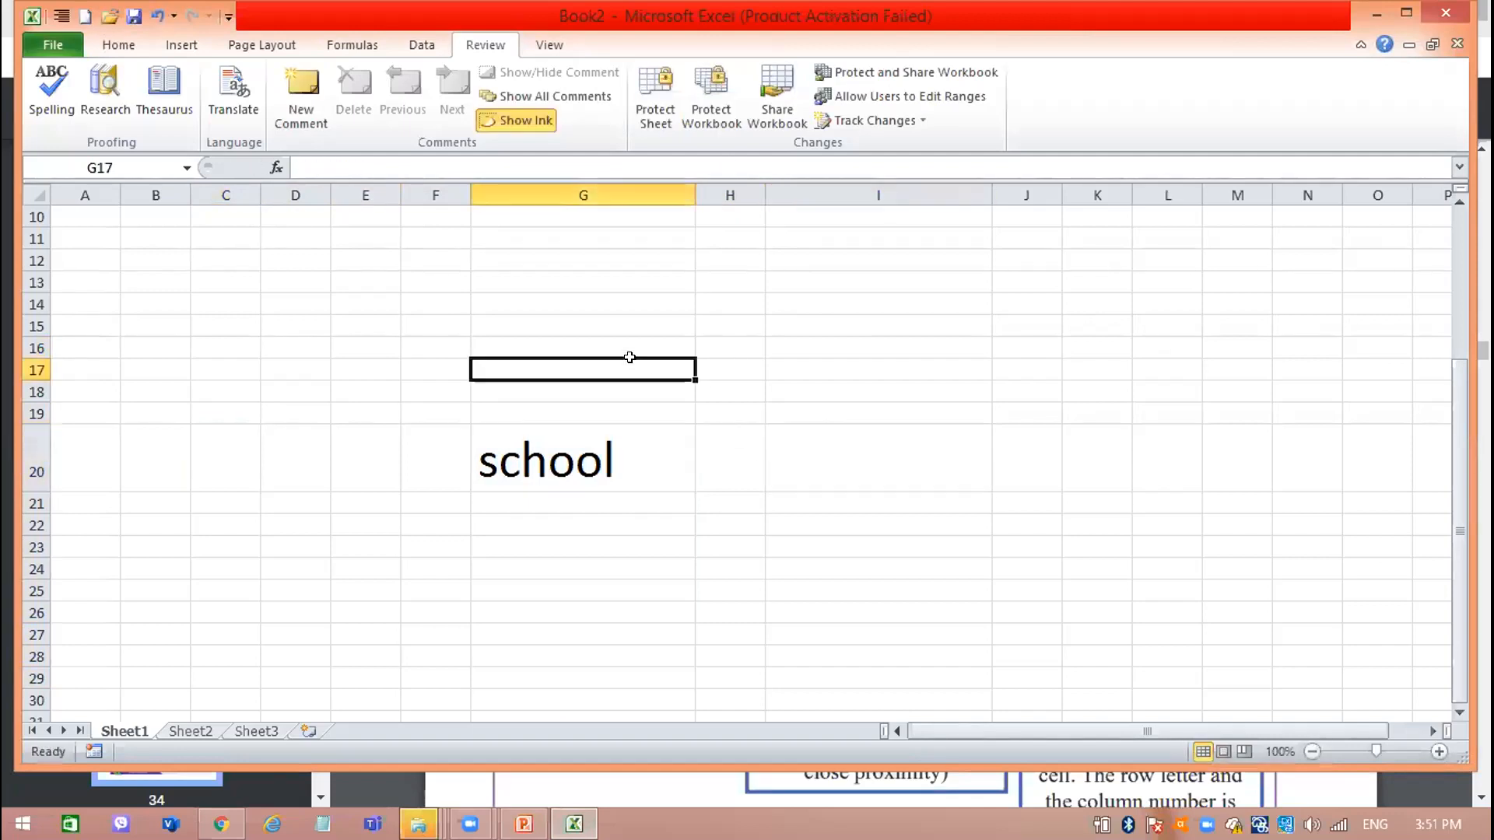
Select cell G20, look at the worksheet diagram in rbook.pdf in Chrome, and return to Excel.
left_click(552, 444)
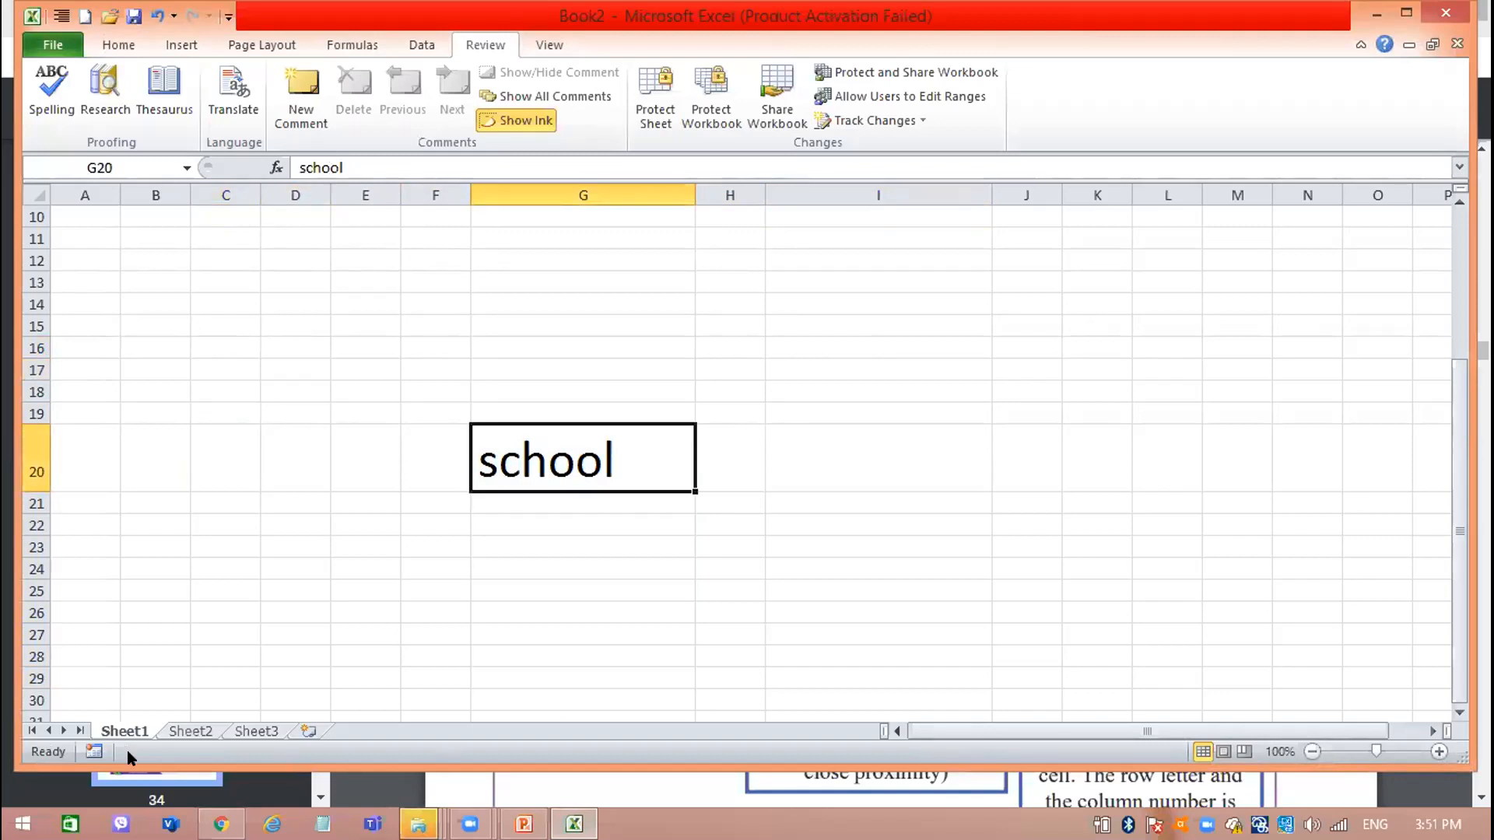
left_click(221, 824)
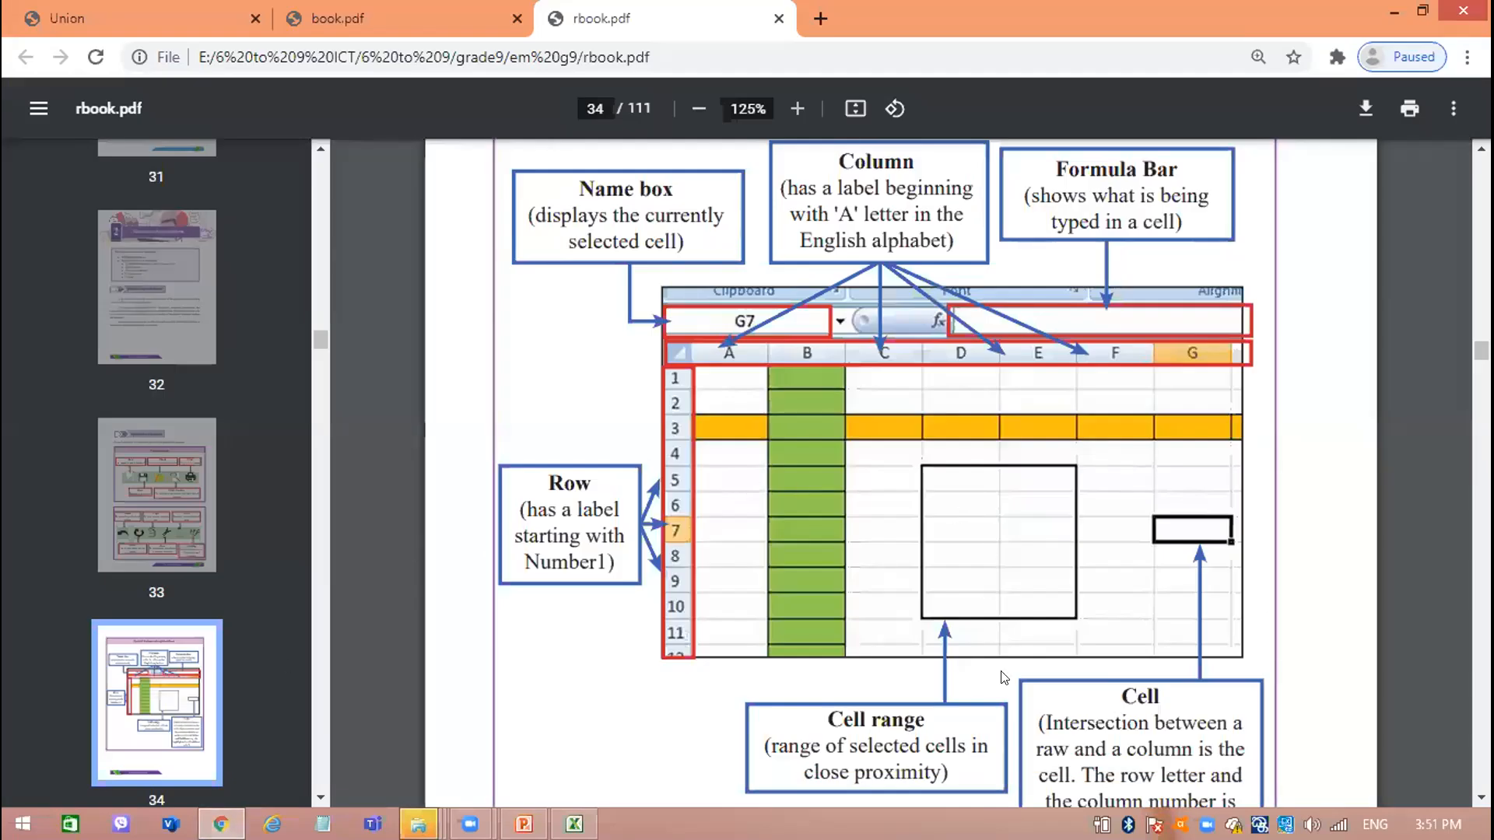
mouse_move(574, 824)
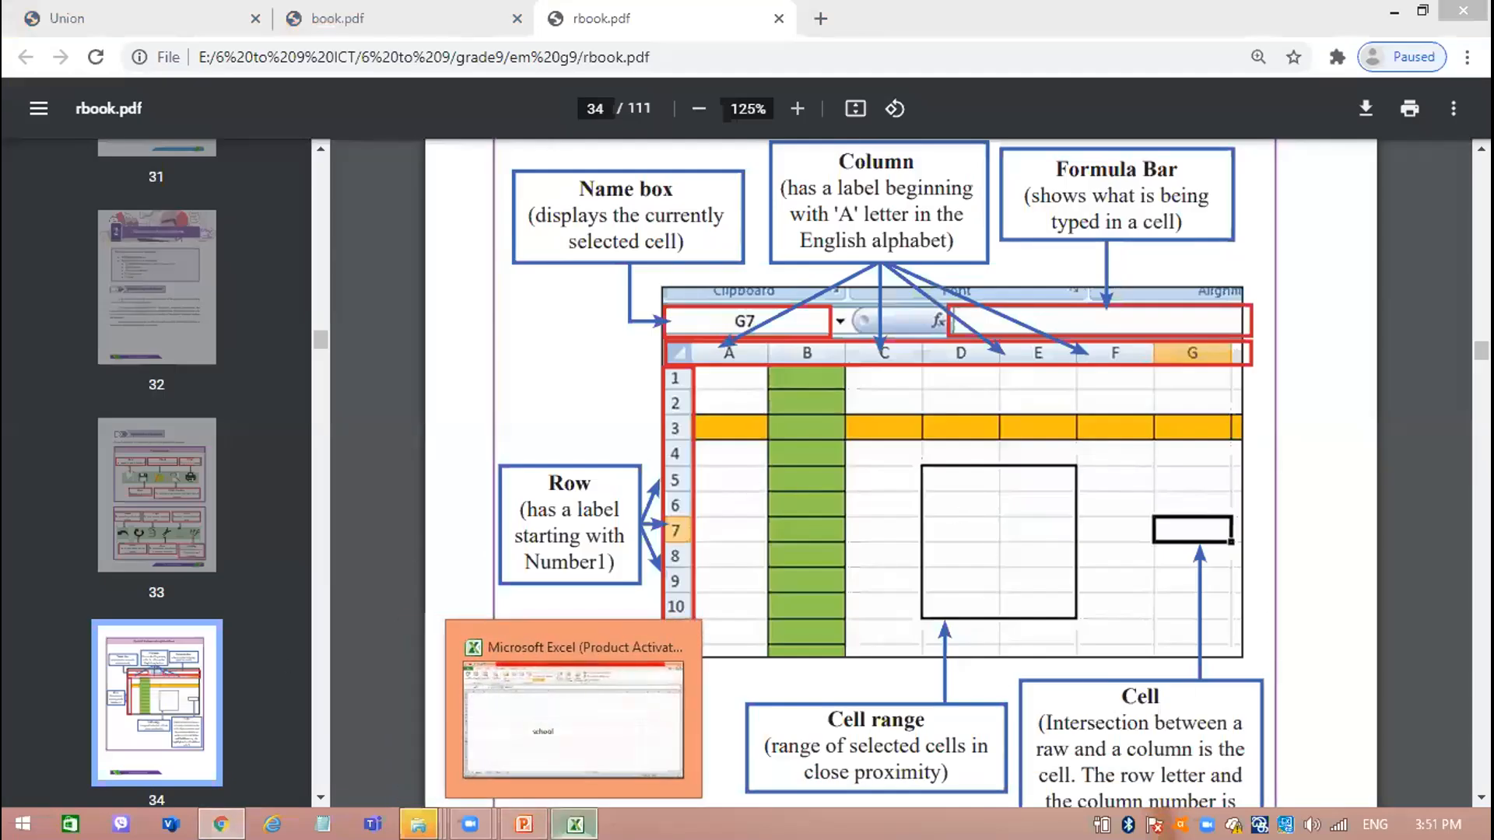
left_click(529, 716)
Select ranges such as B11:F12, A10:E10 and C11:C15 to demonstrate cell ranges across rows and down a column.
left_click_drag(760, 374, 427, 253)
left_click(167, 257)
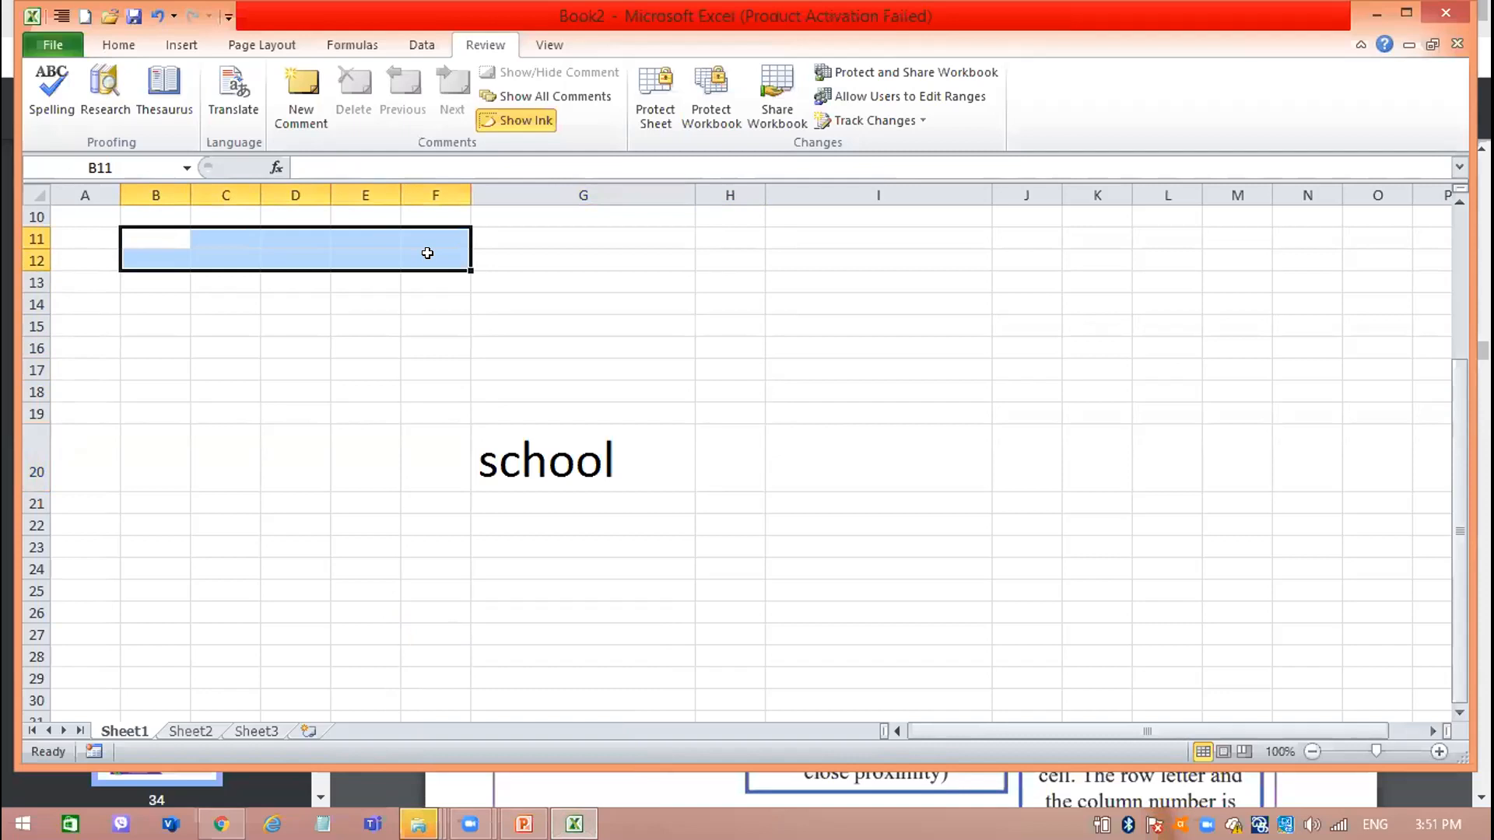
left_click_drag(84, 218, 341, 216)
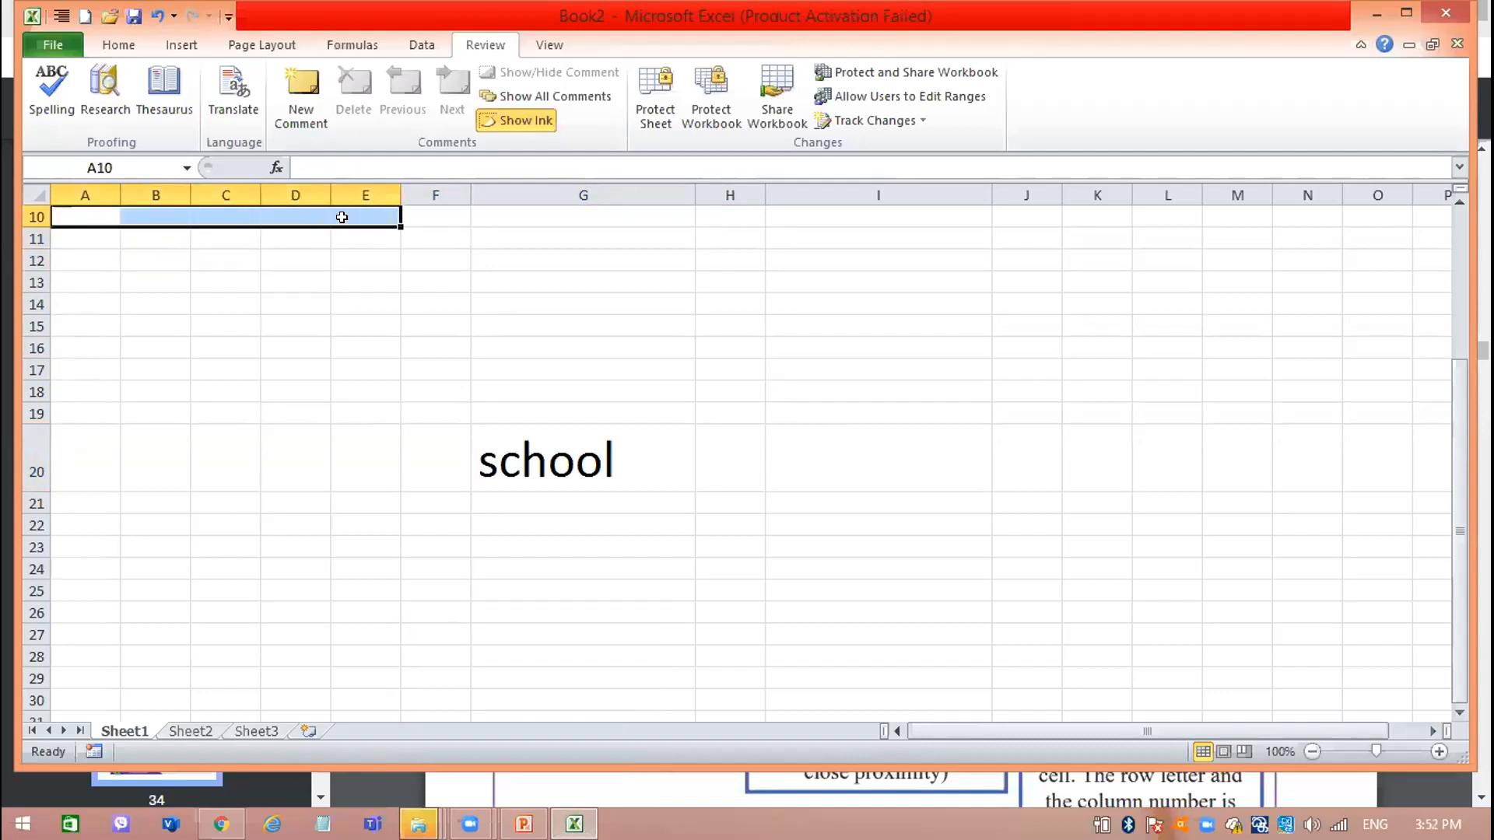
left_click(343, 273)
left_click(239, 227)
left_click_drag(237, 236, 230, 330)
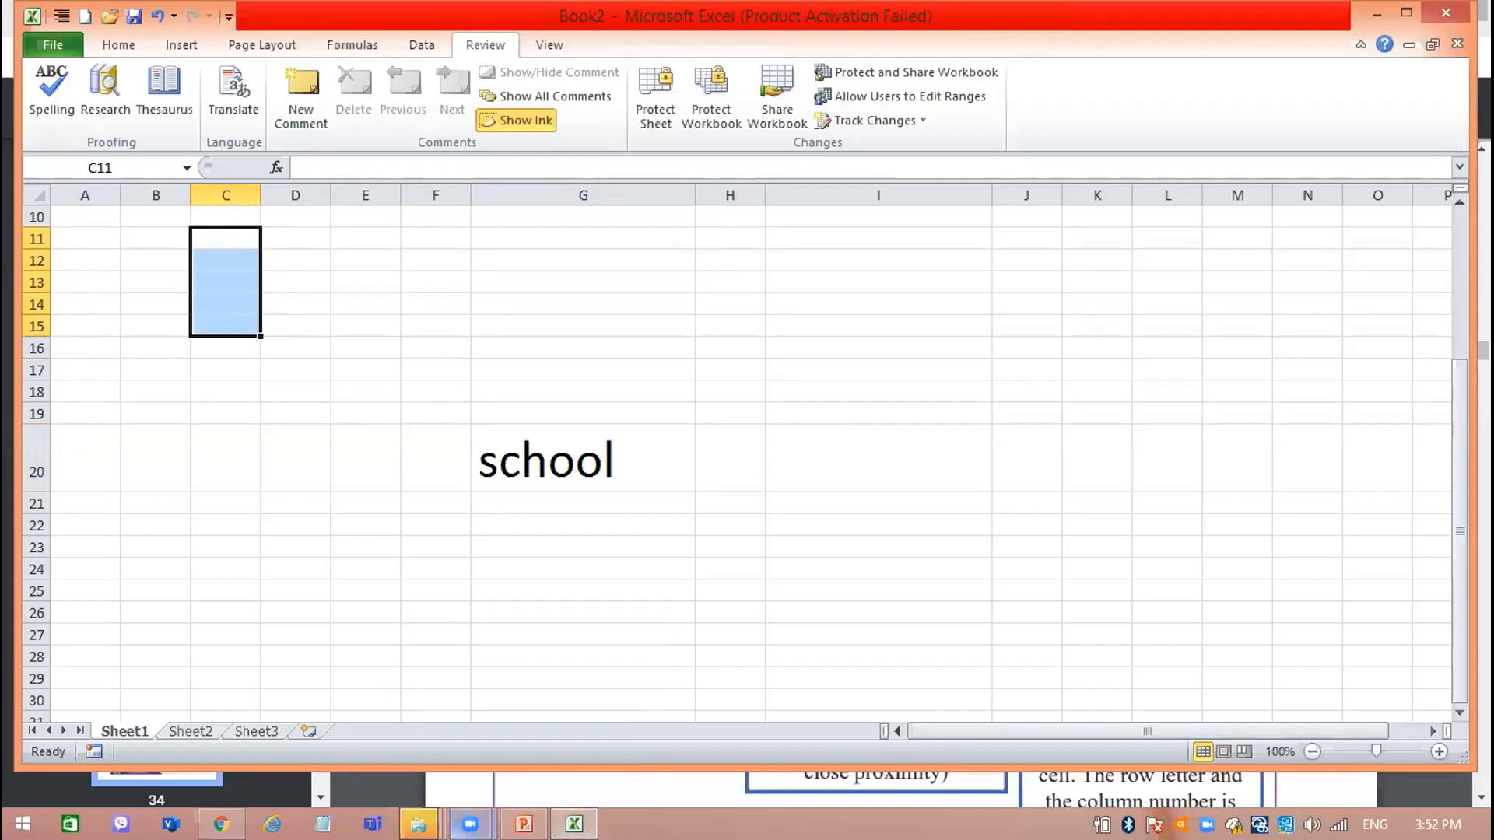
Review the cell description and the Cell formatting tools section on page 35 of rbook.pdf in Chrome, and return to Excel.
left_click(583, 822)
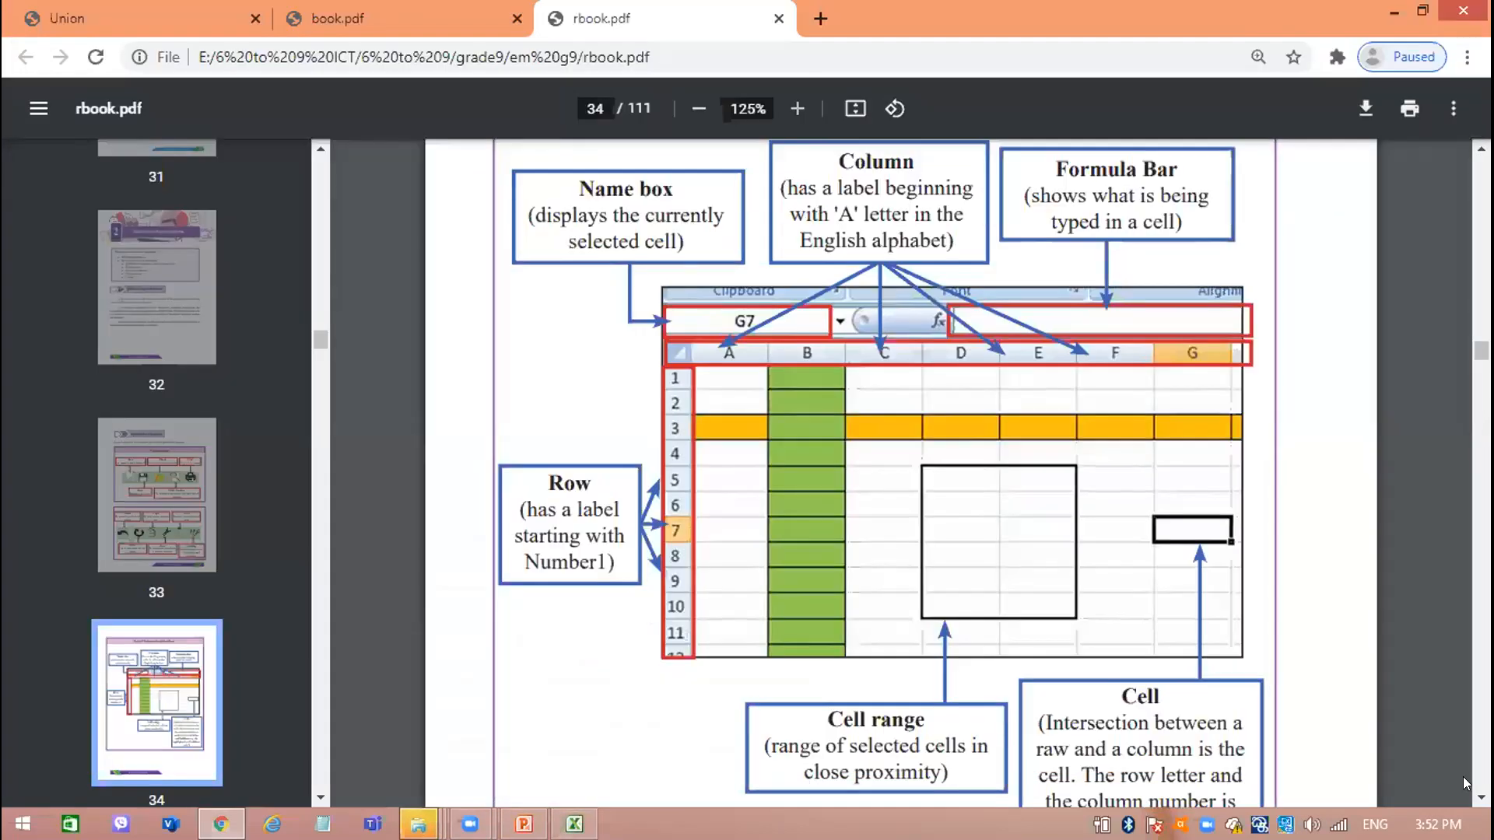
scroll(894, 467, "down", 6)
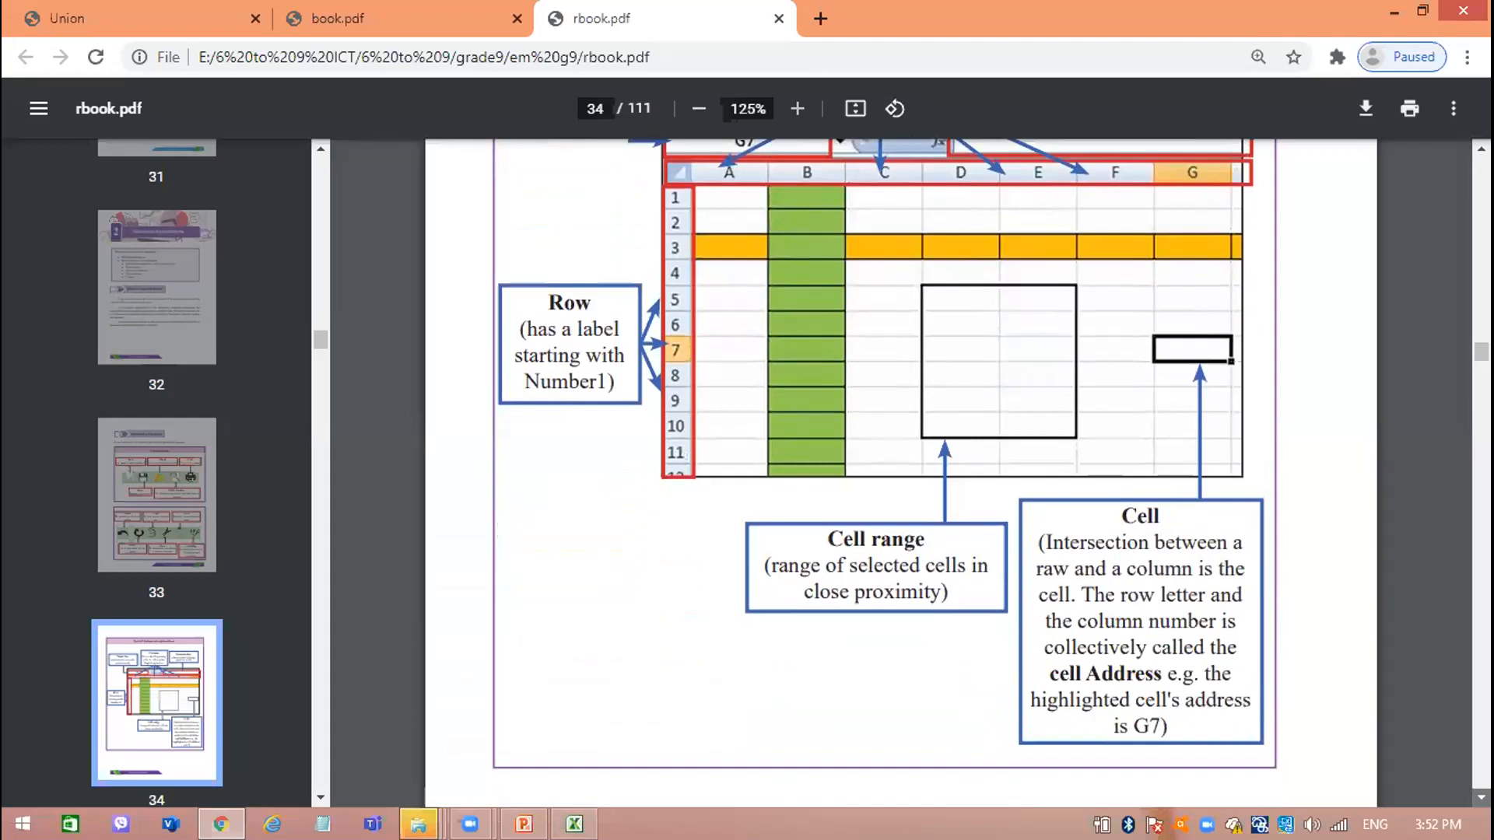
scroll(1399, 589, "down", 12)
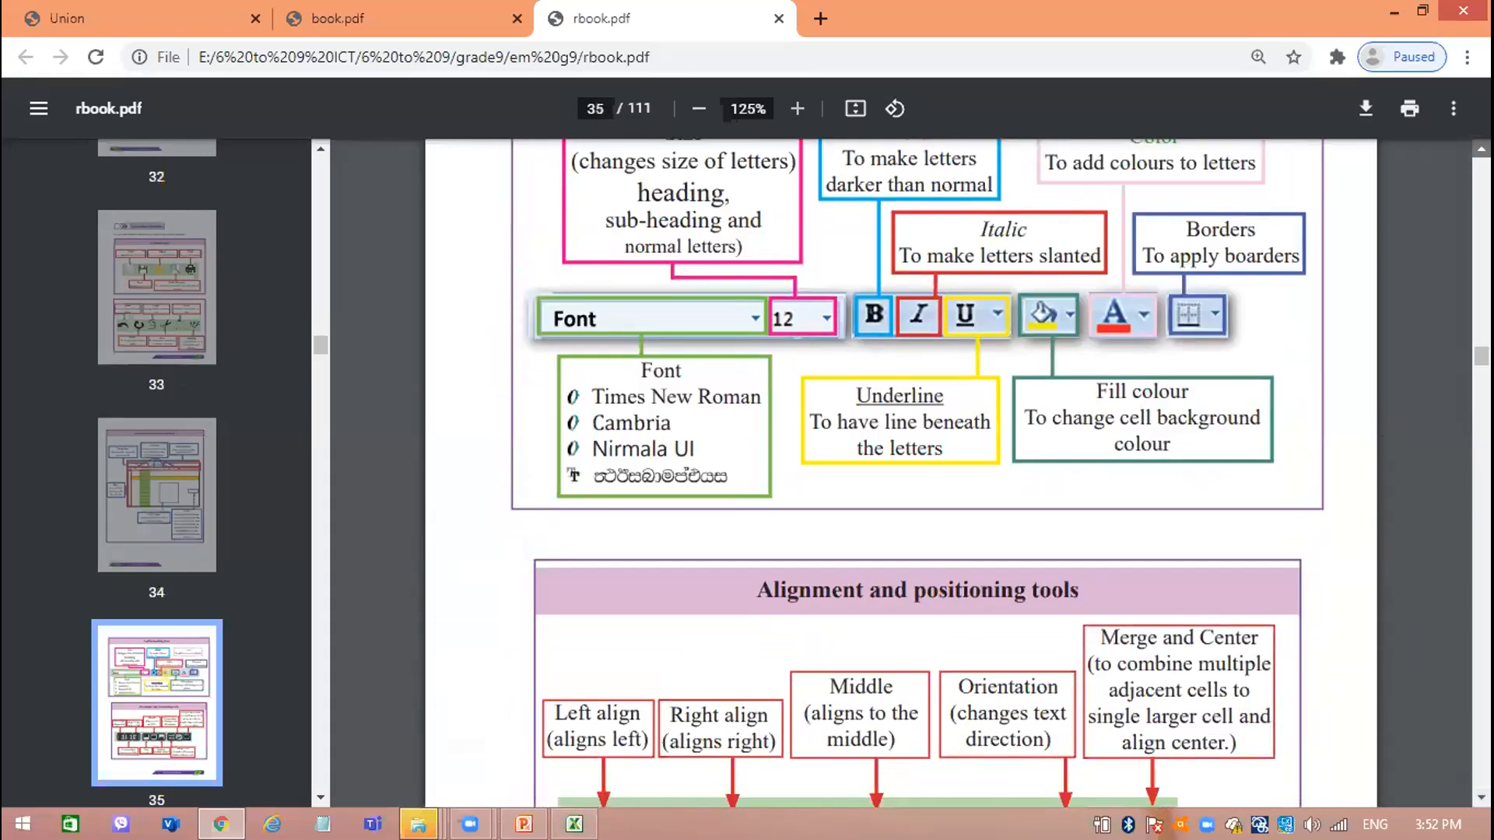
scroll(1399, 589, "up", 1)
scroll(727, 518, "up", 1)
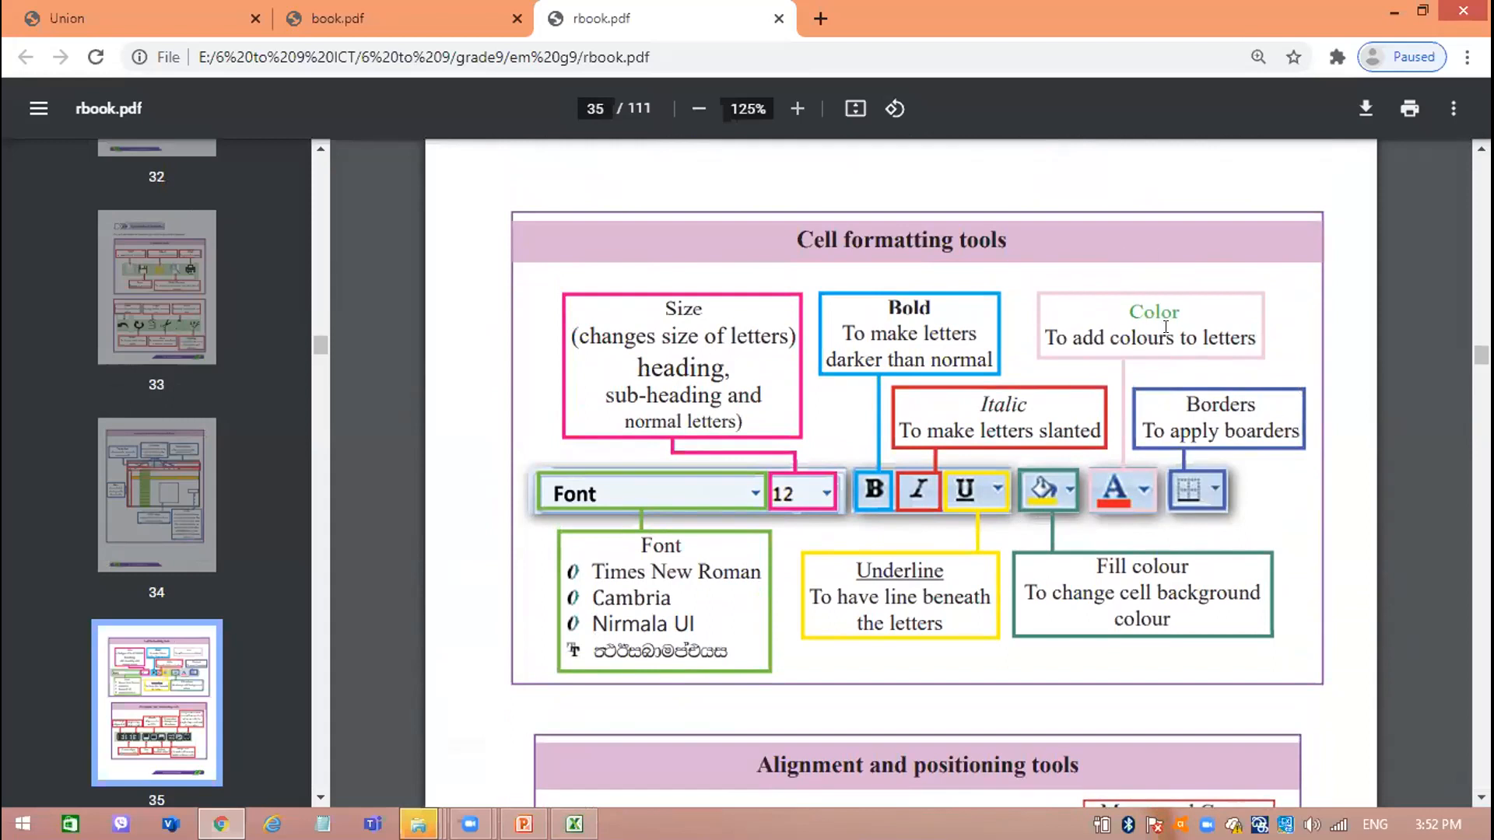
left_click(1393, 11)
left_click(574, 824)
Delete the text in cell G20 and all remaining contents of Sheet1.
left_click_drag(677, 445, 210, 702)
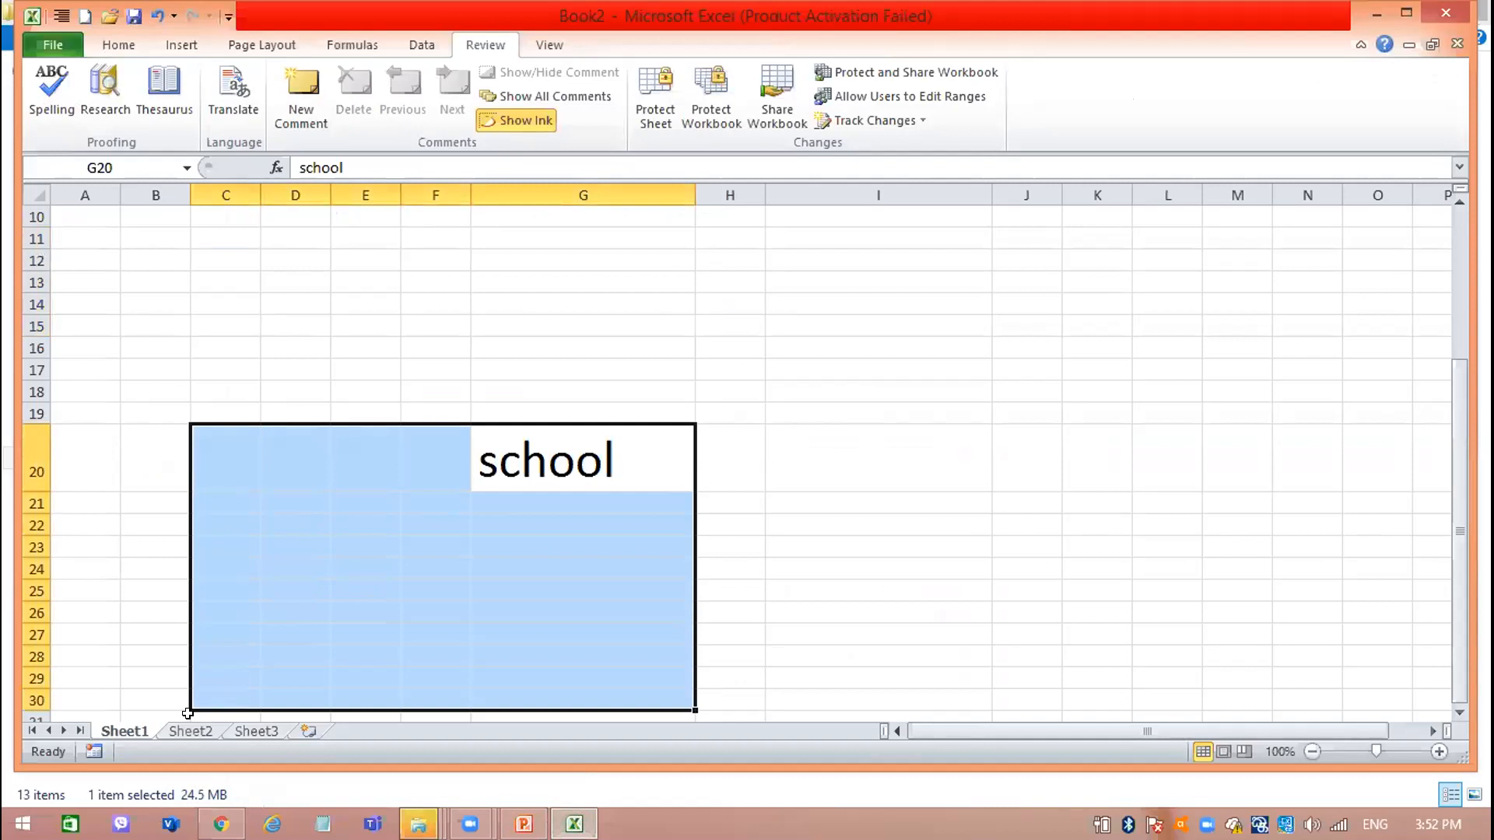
key("ctrl+z")
key("Delete")
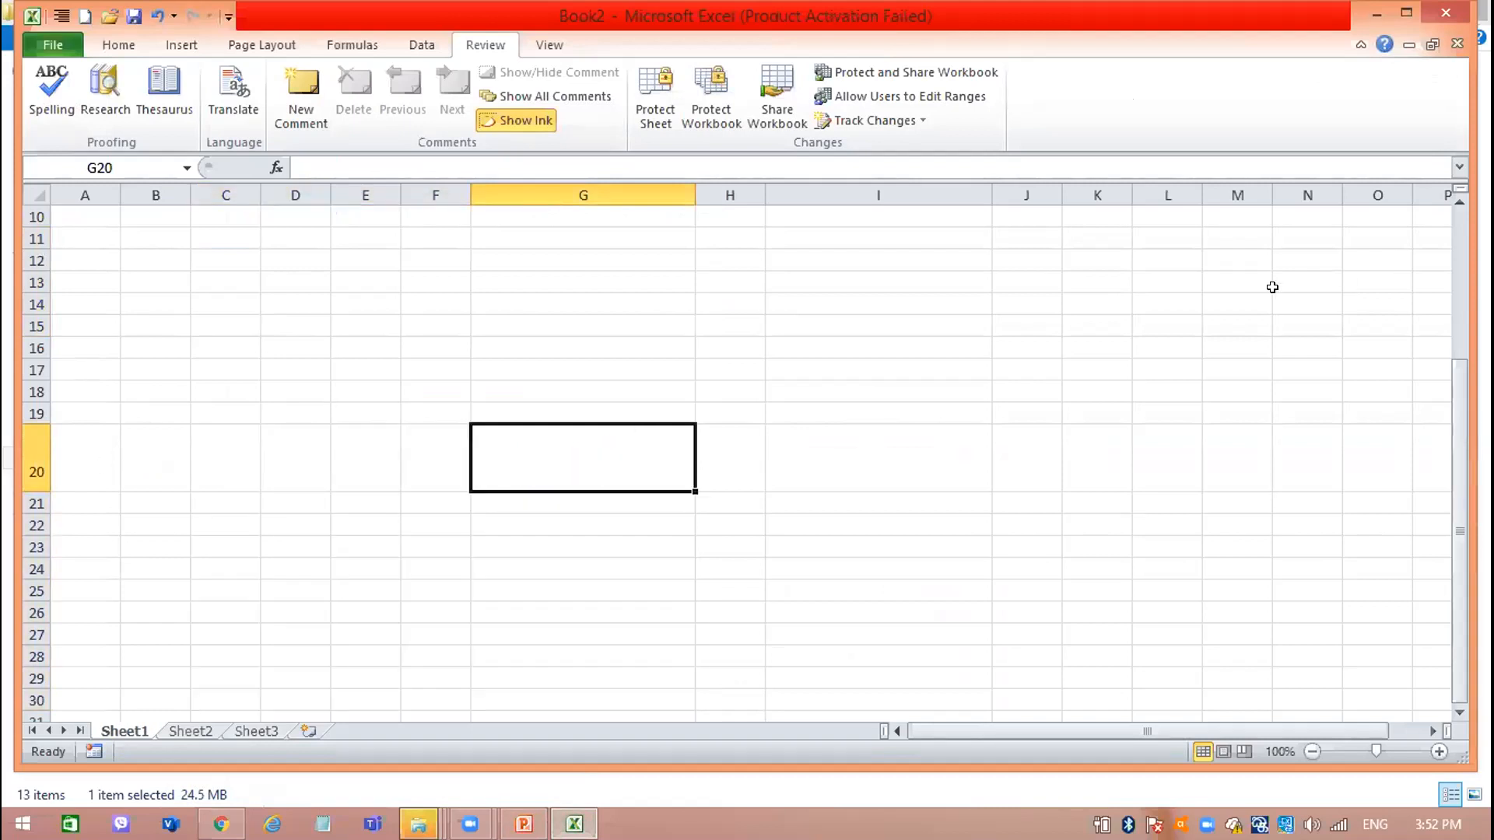
key("ctrl+Home")
key("ctrl+a")
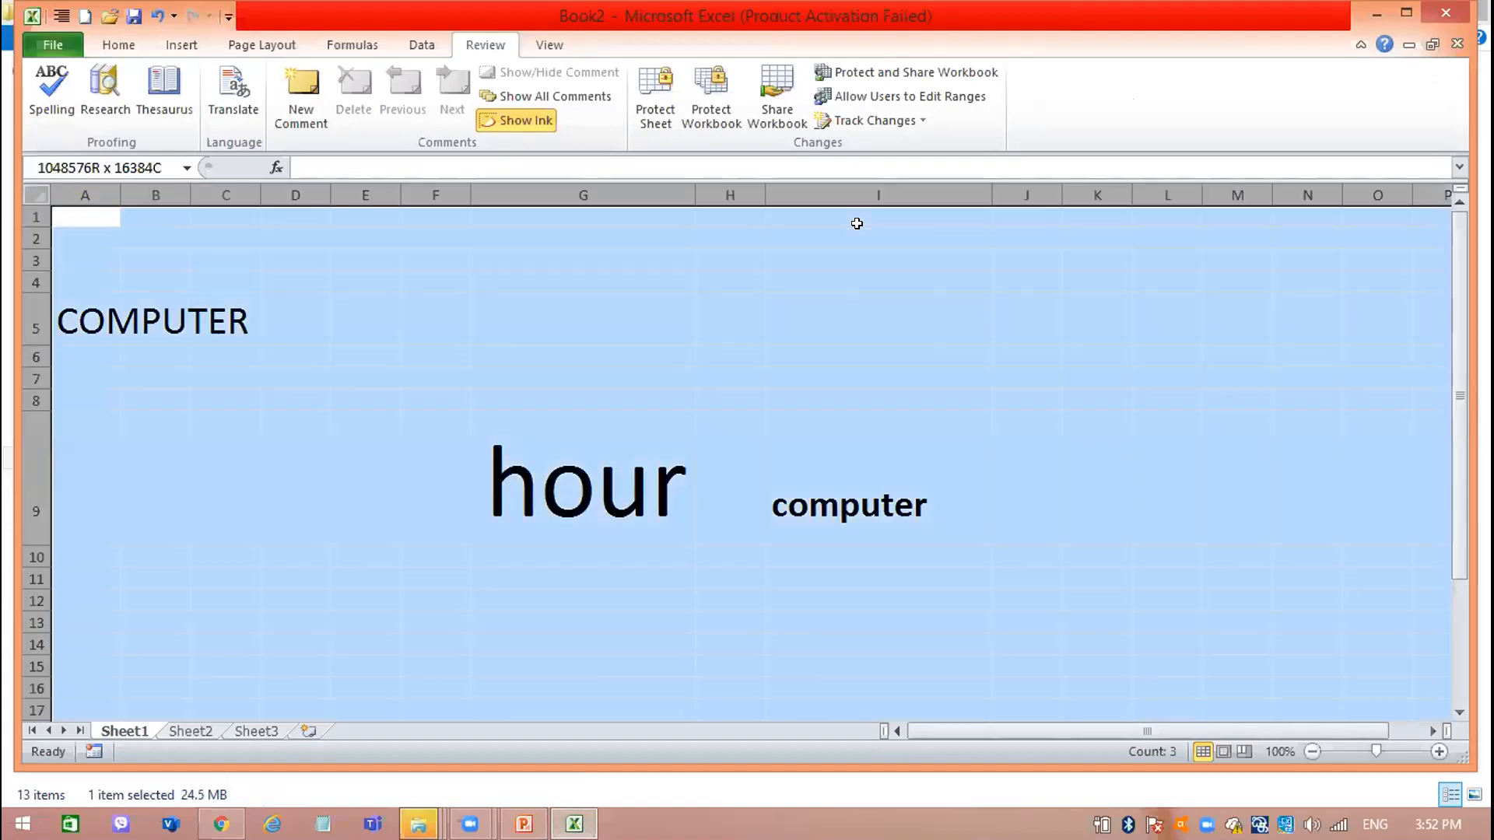
key("Delete")
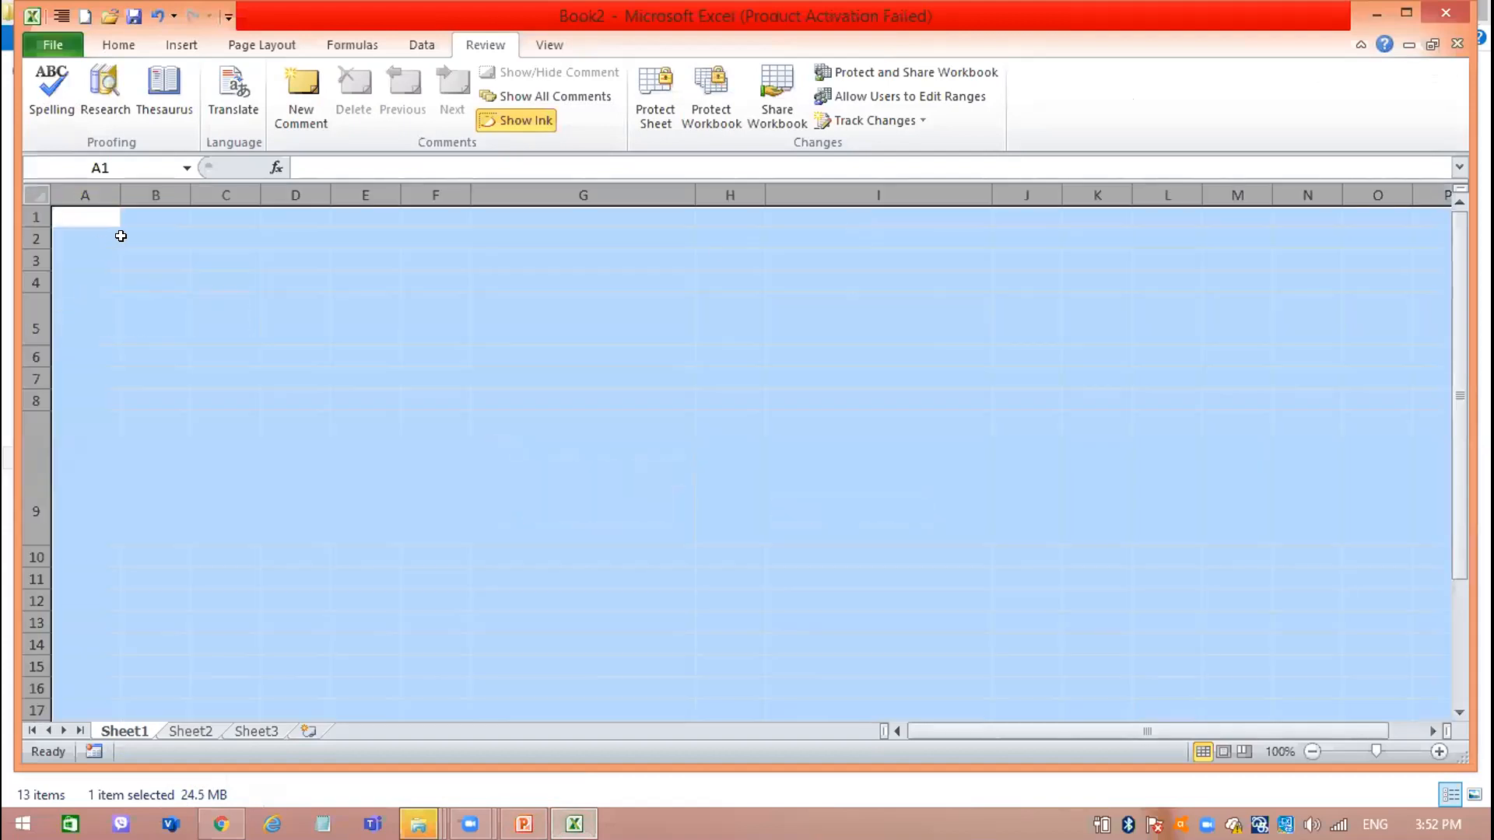
left_click(121, 235)
Enter the title Term Test Results 2021 Grade 9-A in cell A1.
left_click(95, 222)
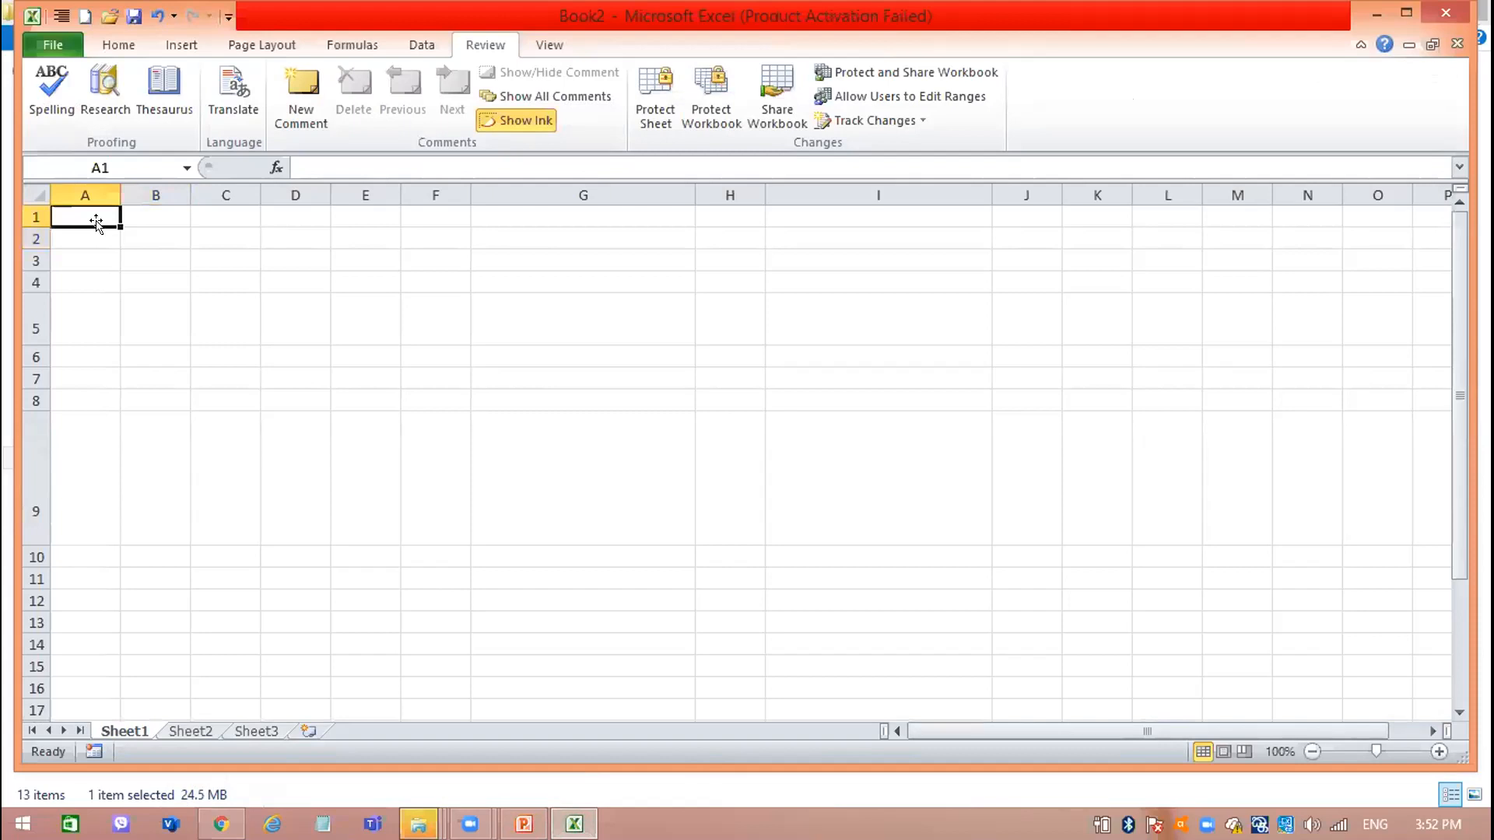
type("Ter")
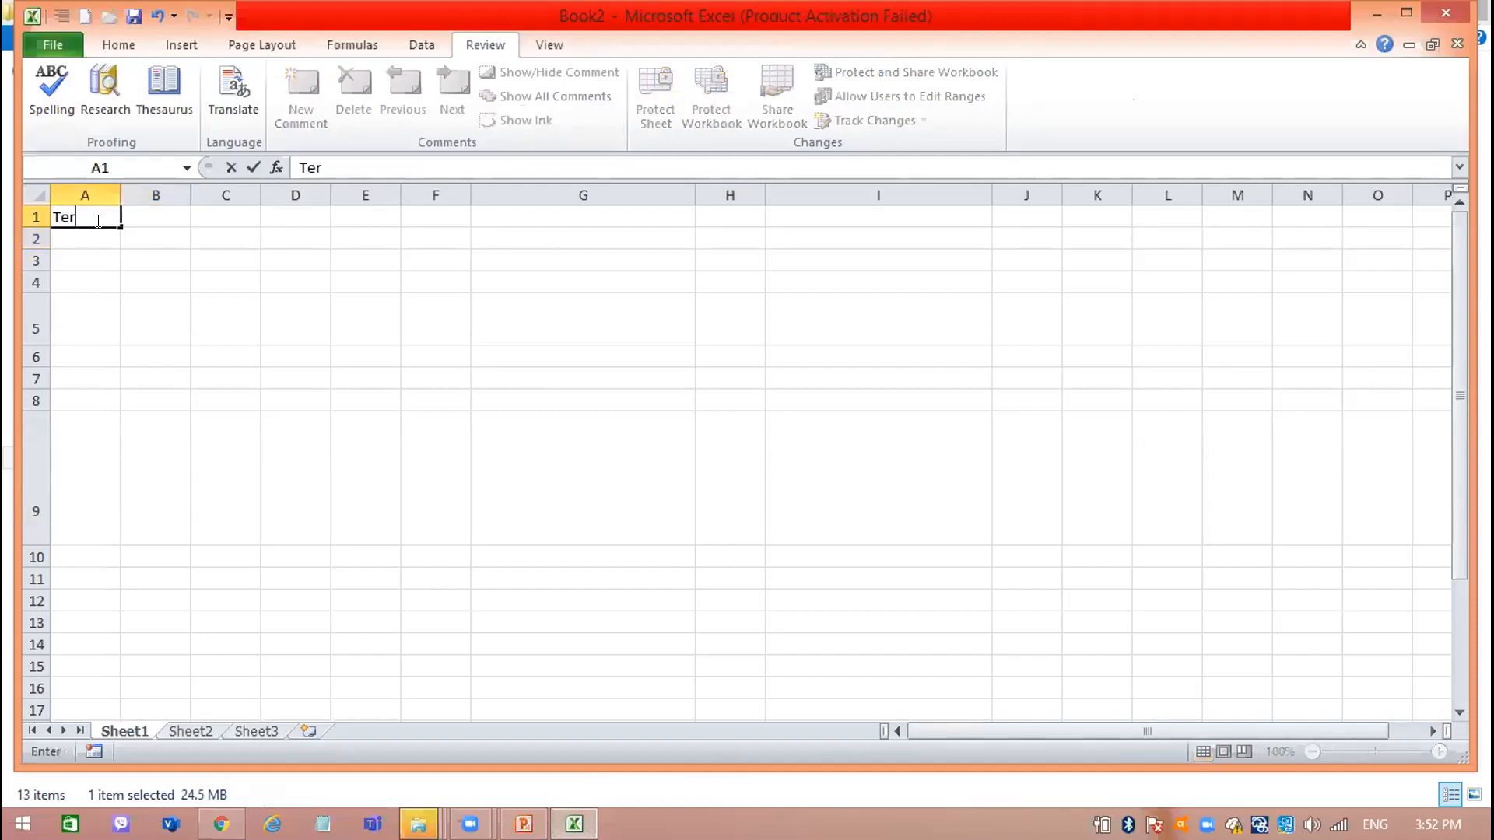
type("m Test Results")
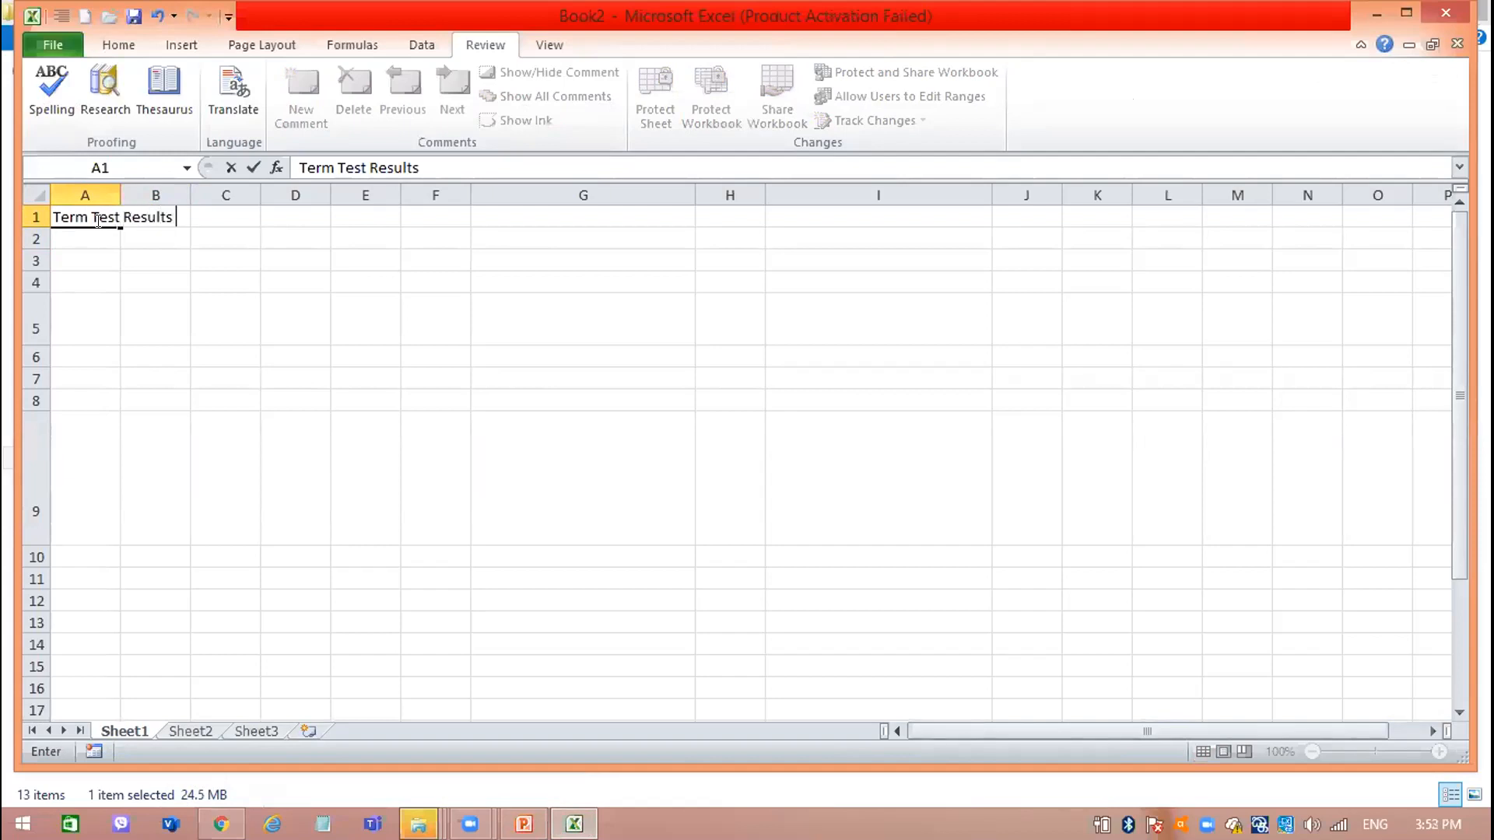
type(" 2021 Grade 09")
key("BackSpace")
key("BackSpace")
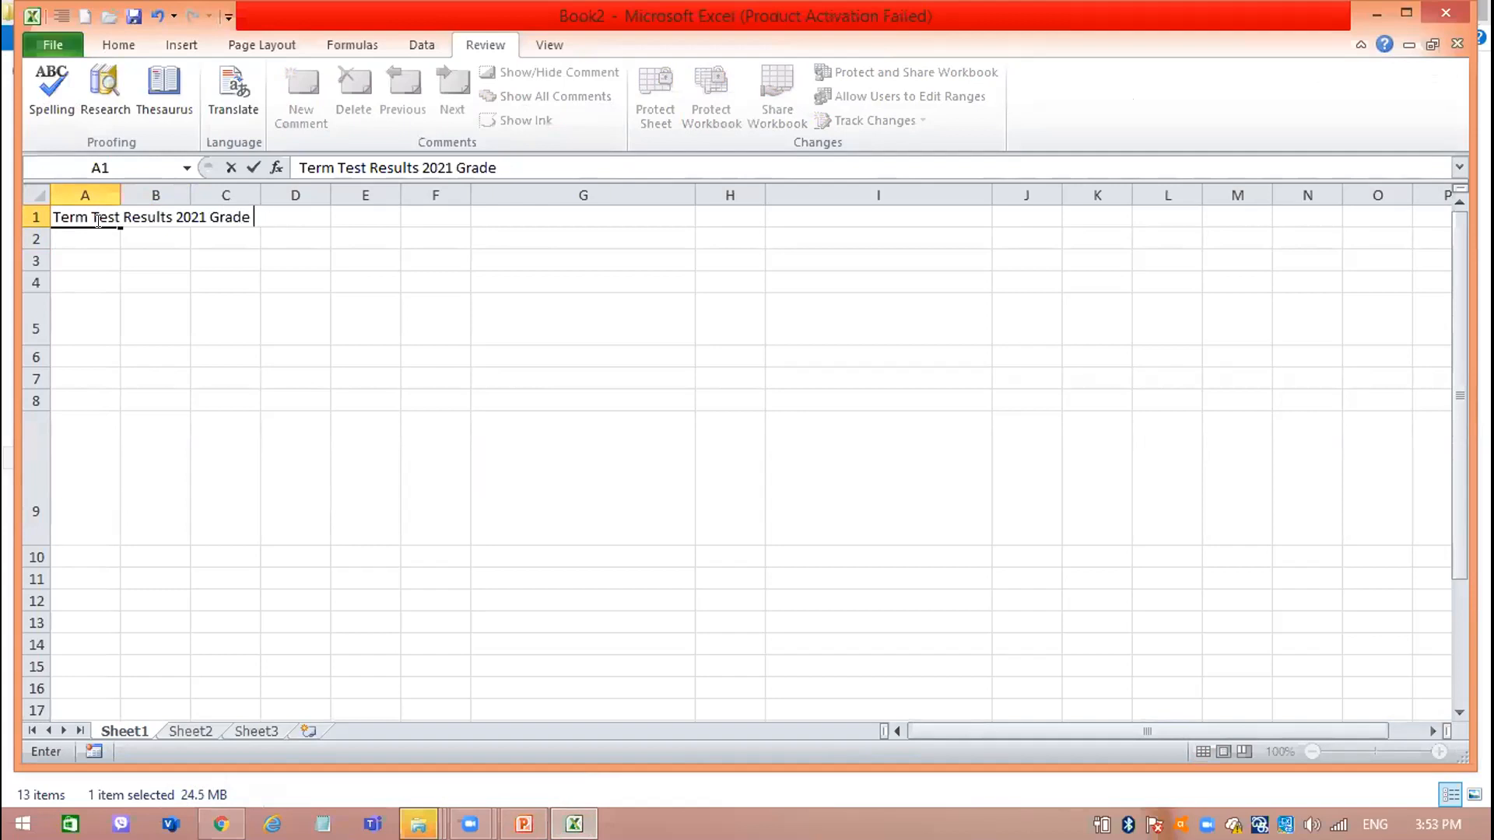
type("9-A")
key("Return")
left_click(82, 209)
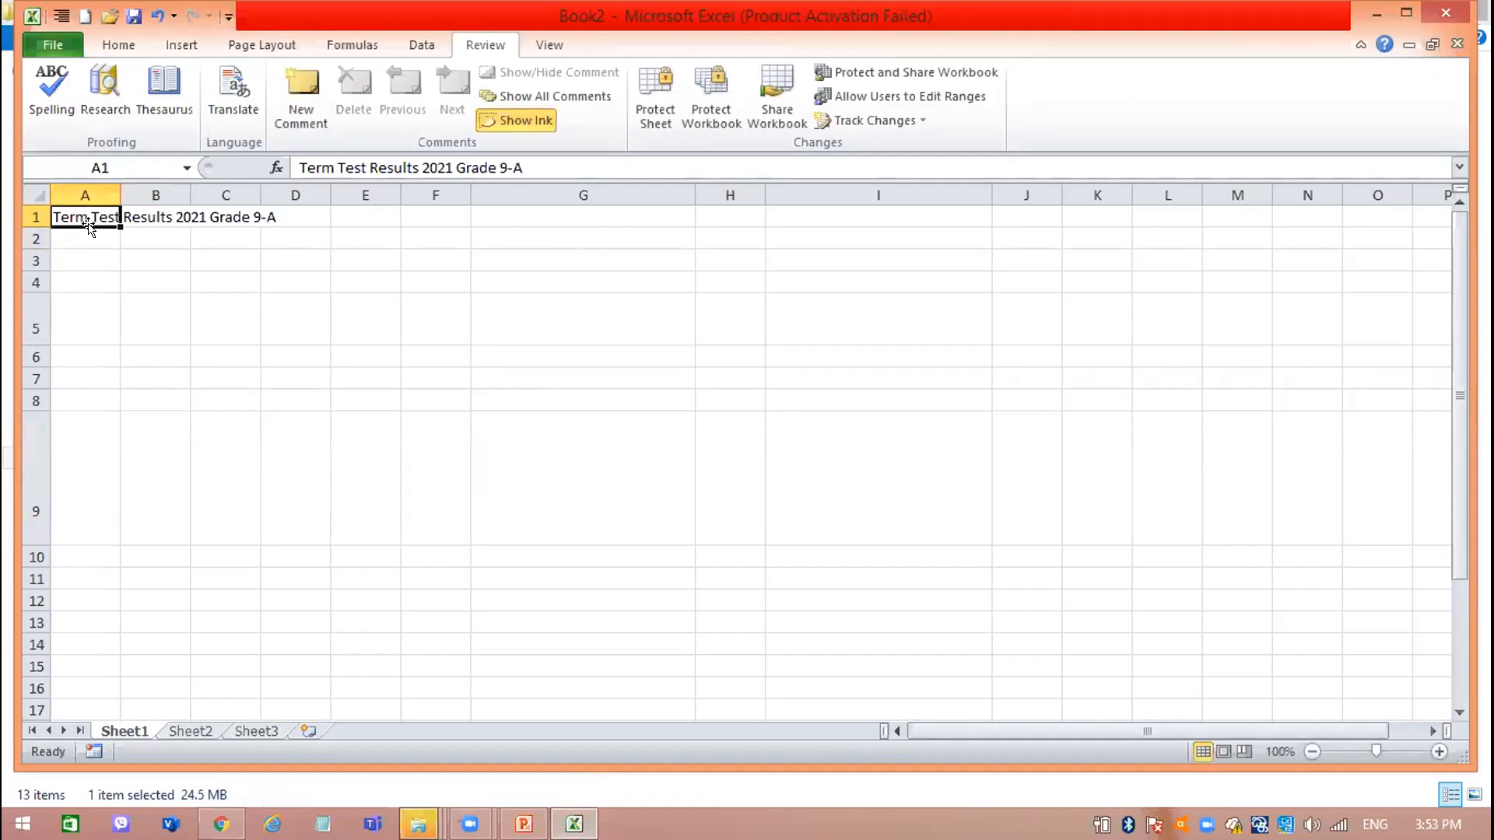
Enter the subject headings Maths, Science and English in cells B3, C3 and D3.
left_click(96, 234)
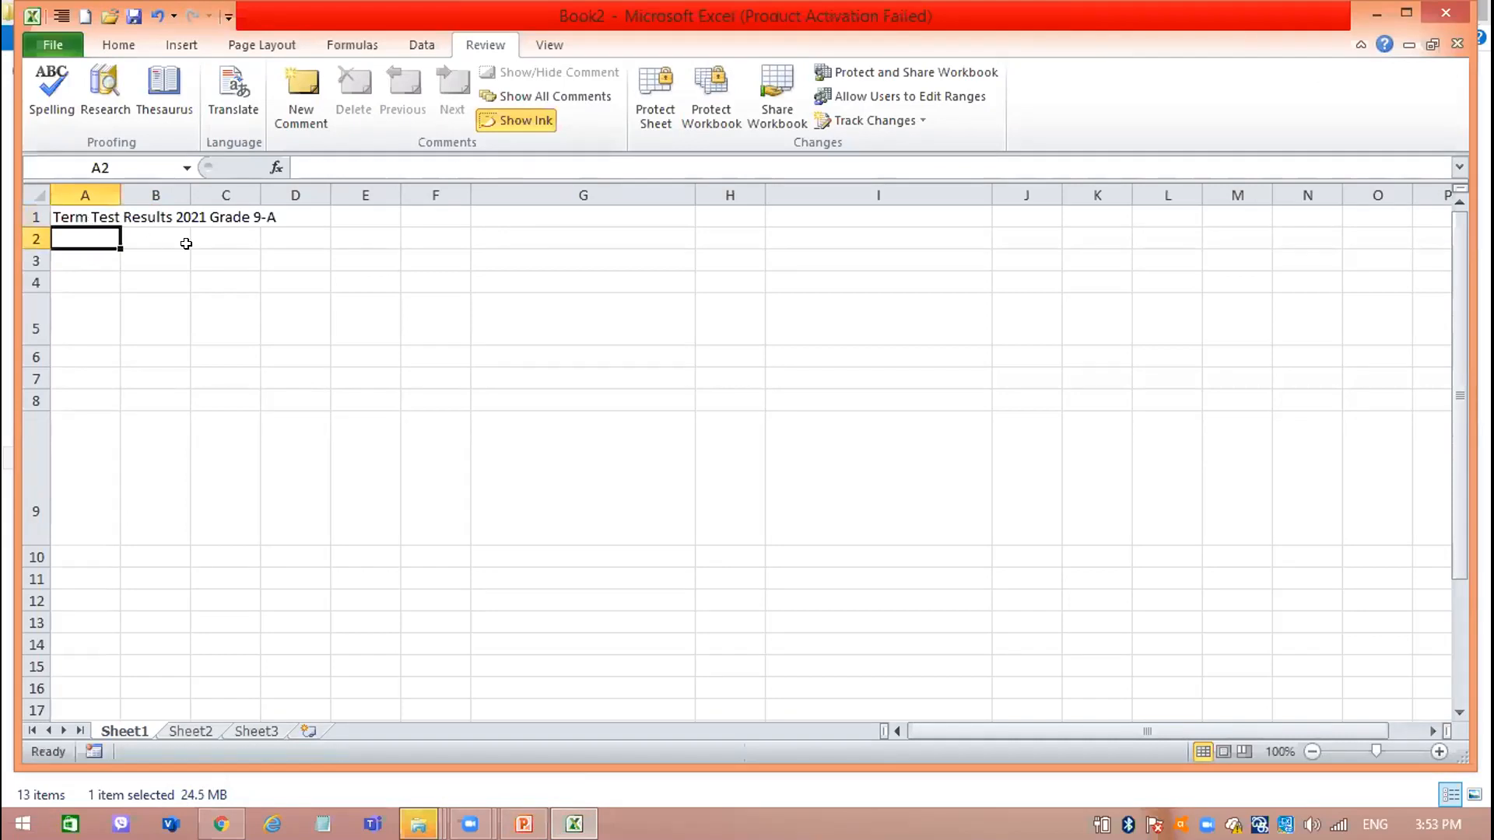
left_click(152, 259)
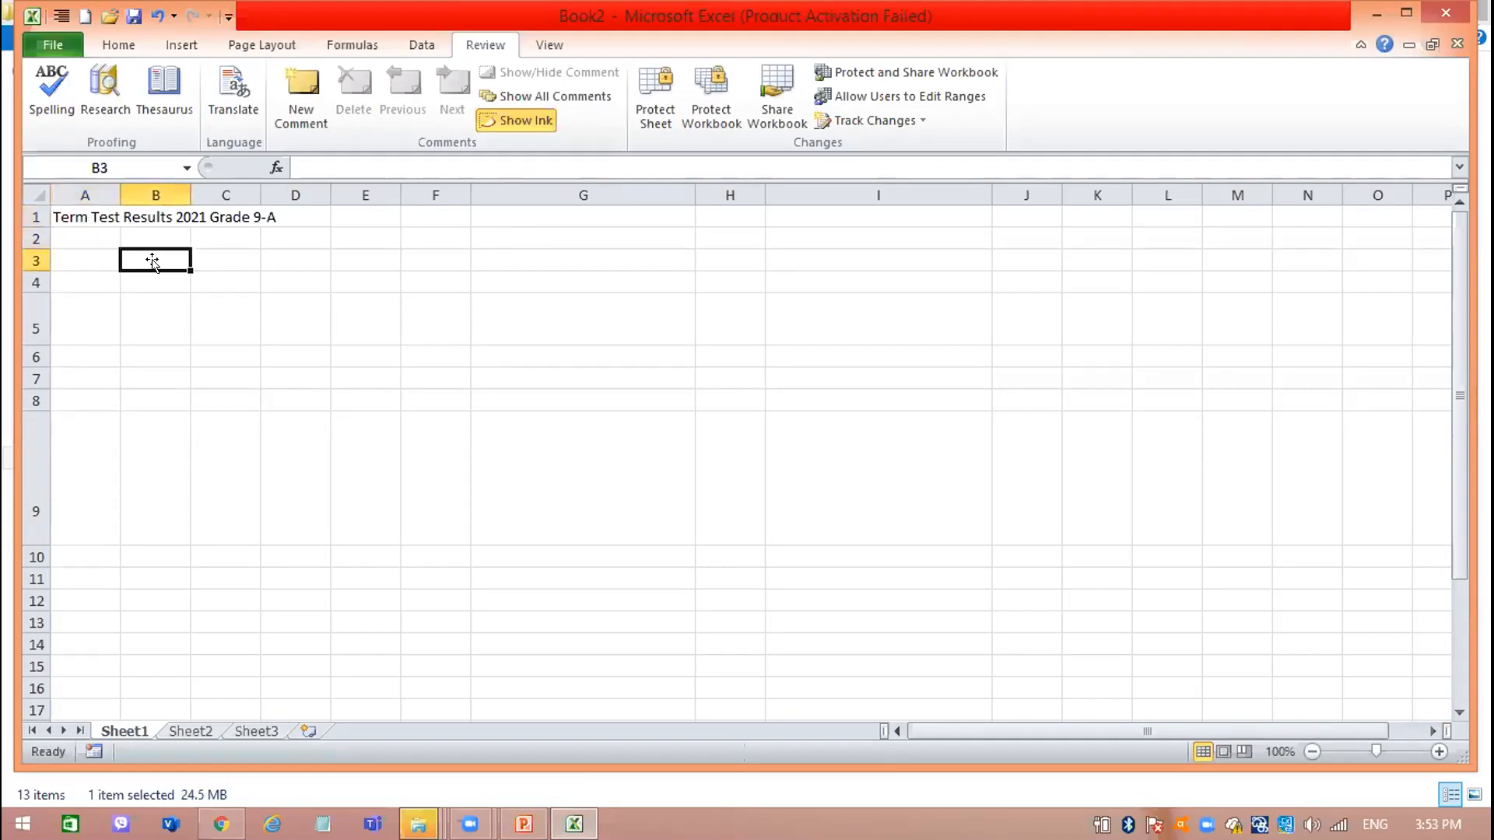
type("Maths")
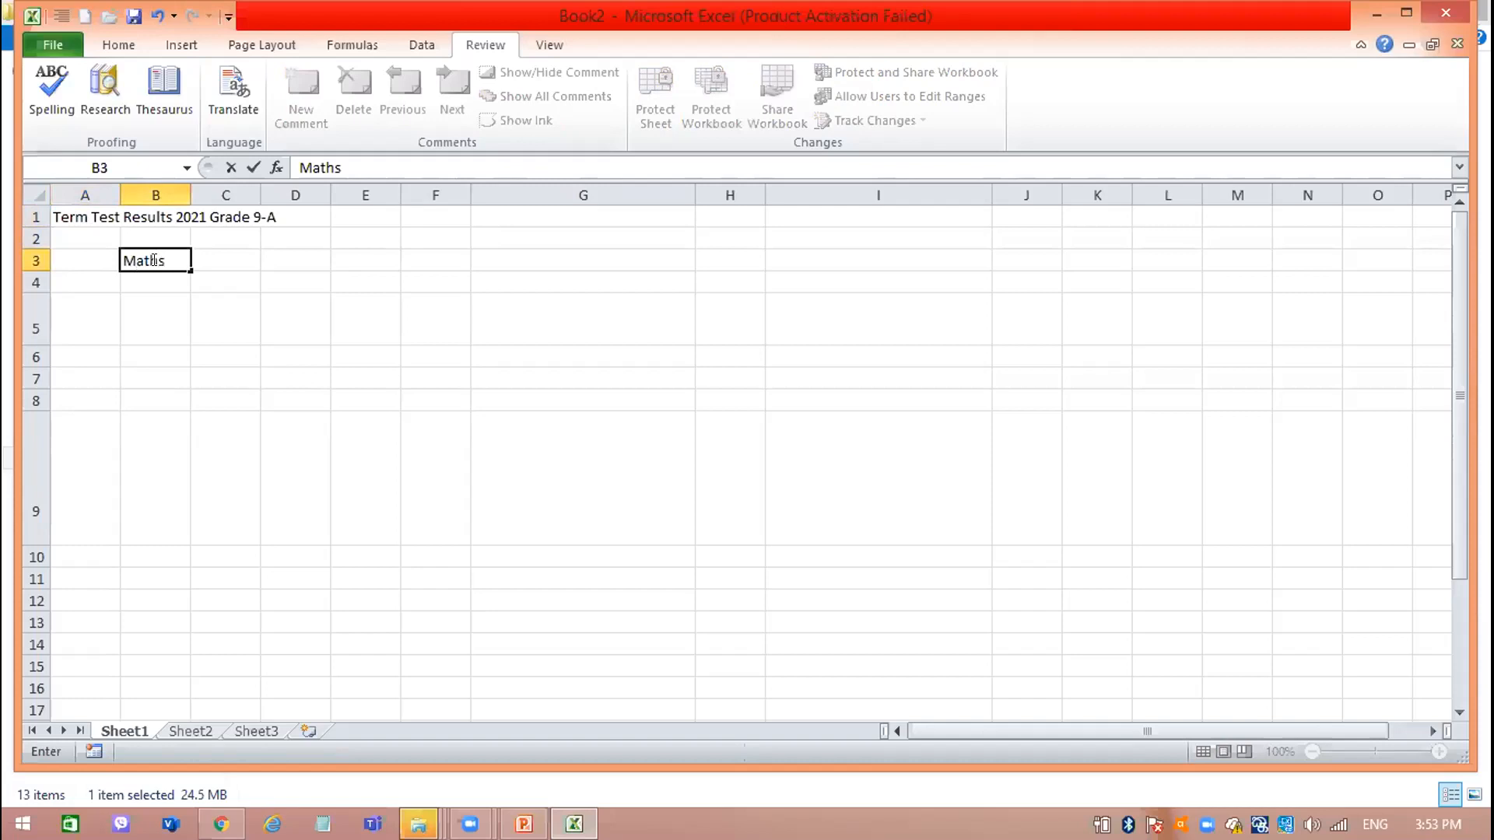
key("Tab")
type("Science")
key("Tab")
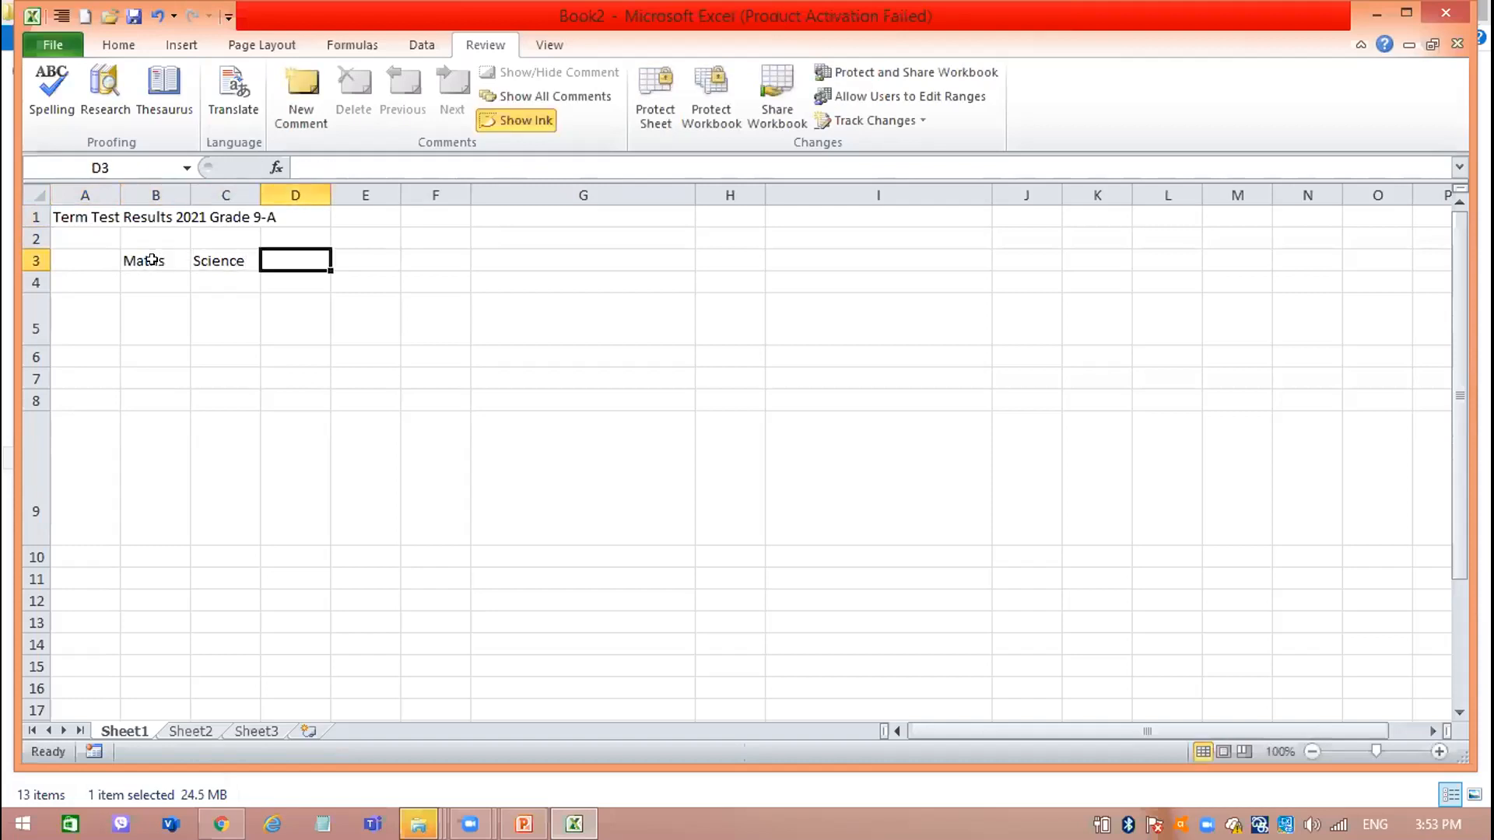
type("English")
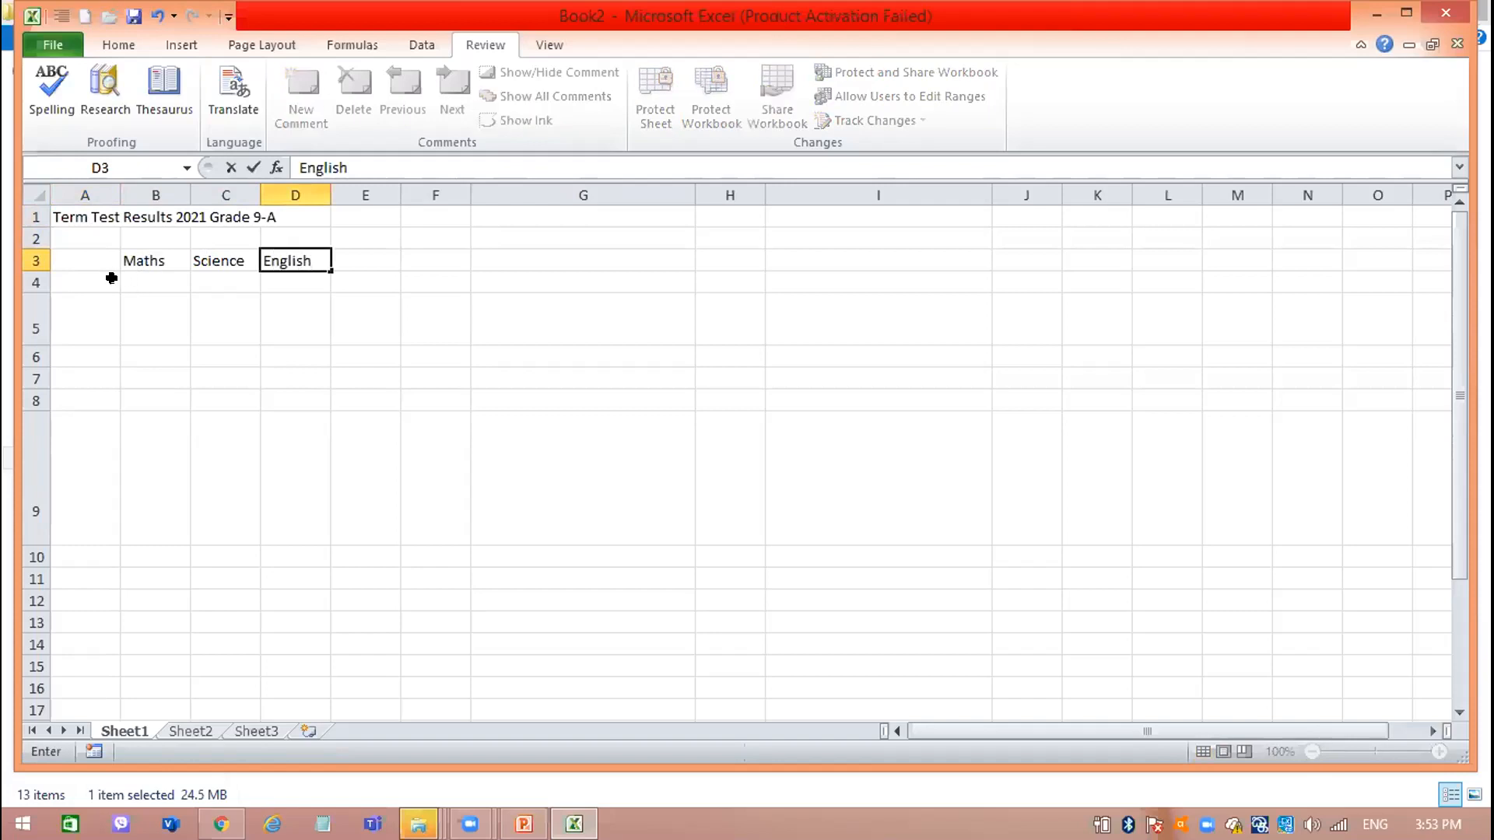
Enter the four students' first names in cells A4 to A7 below the heading row.
left_click(101, 278)
type("R")
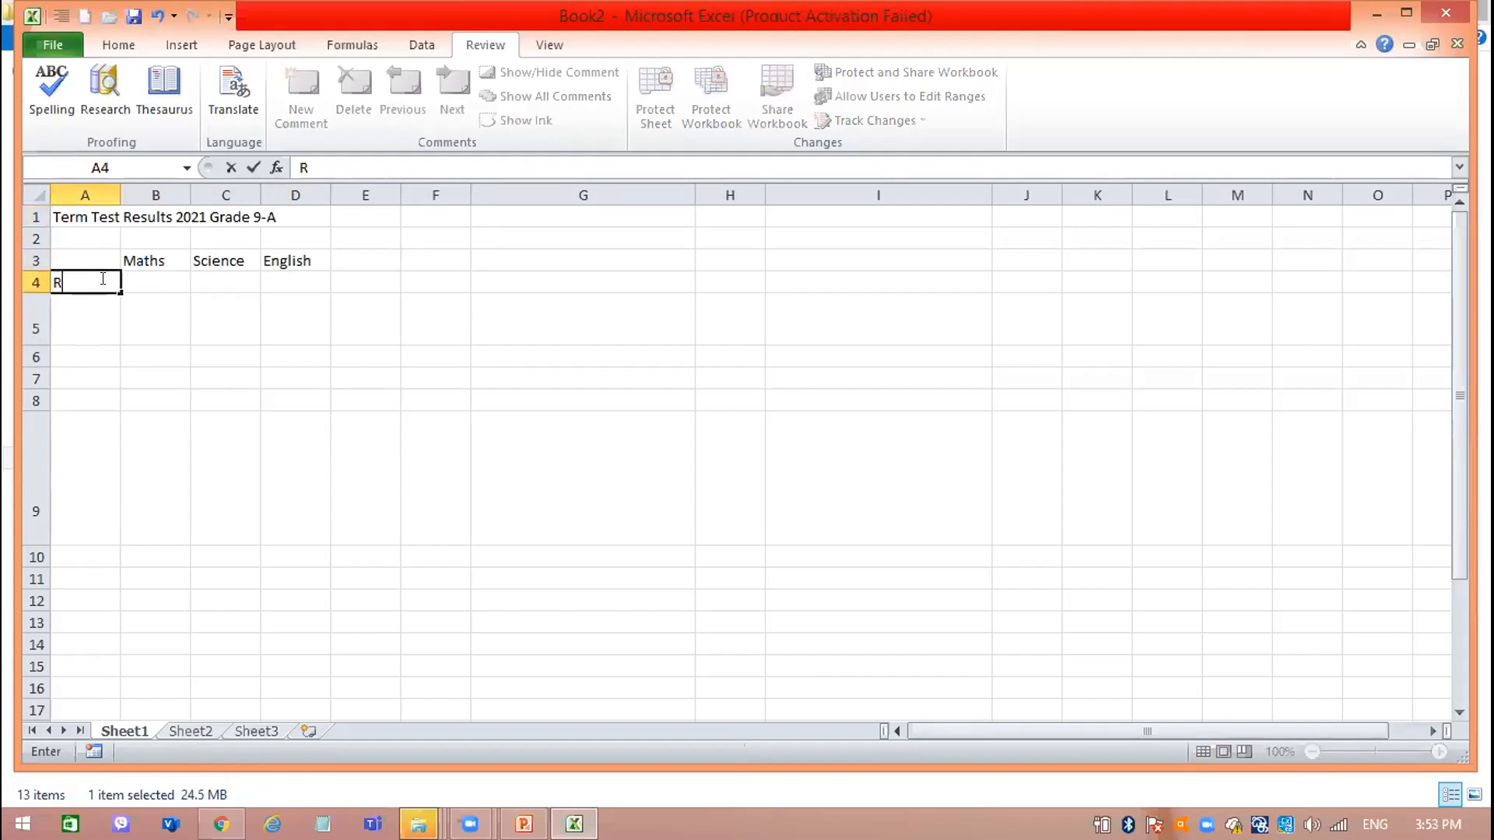
type("uwan")
key("Return")
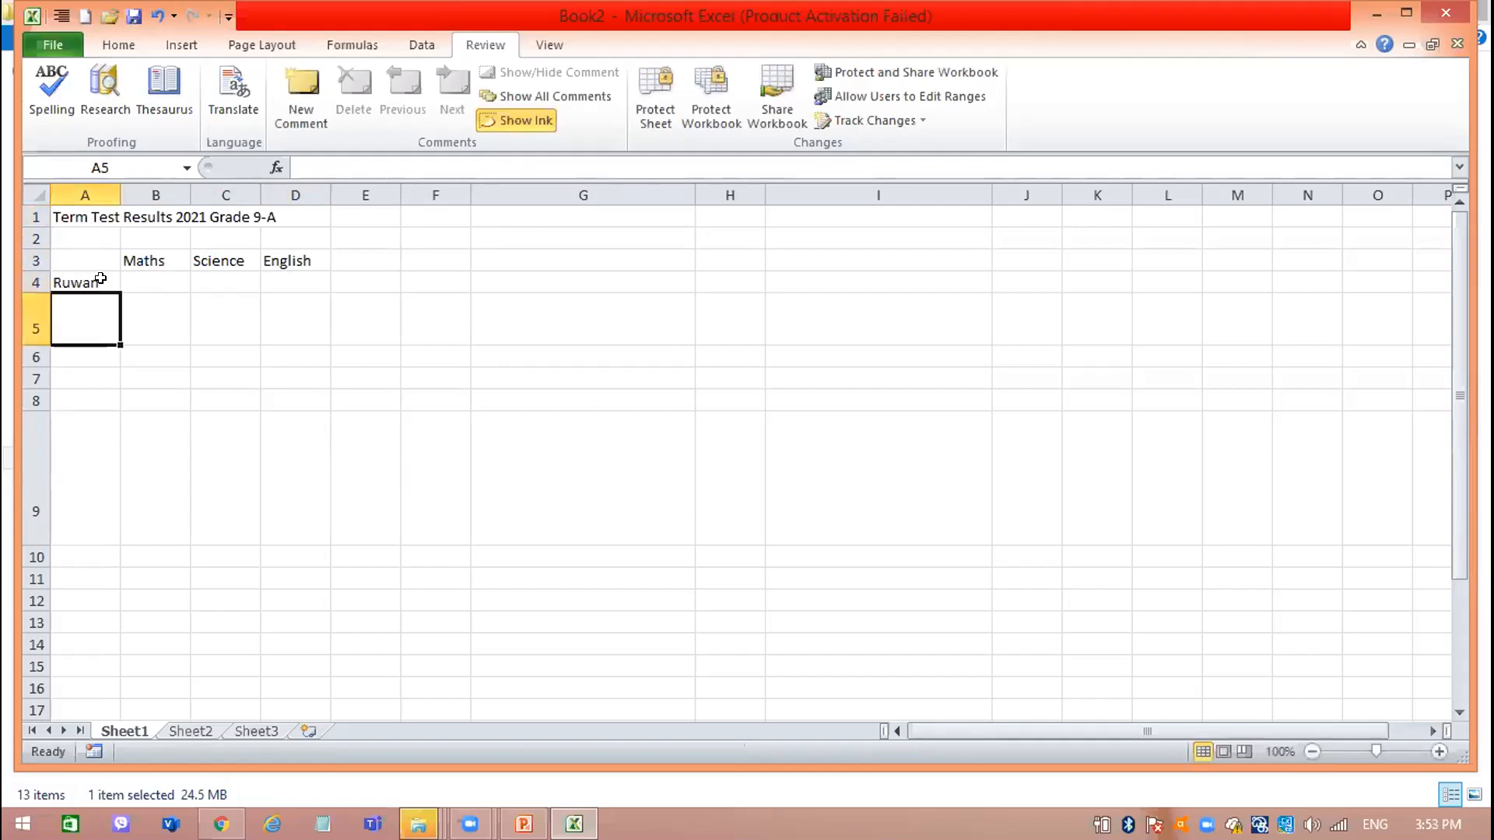
type("Ruwani")
key("Return")
type("Amal")
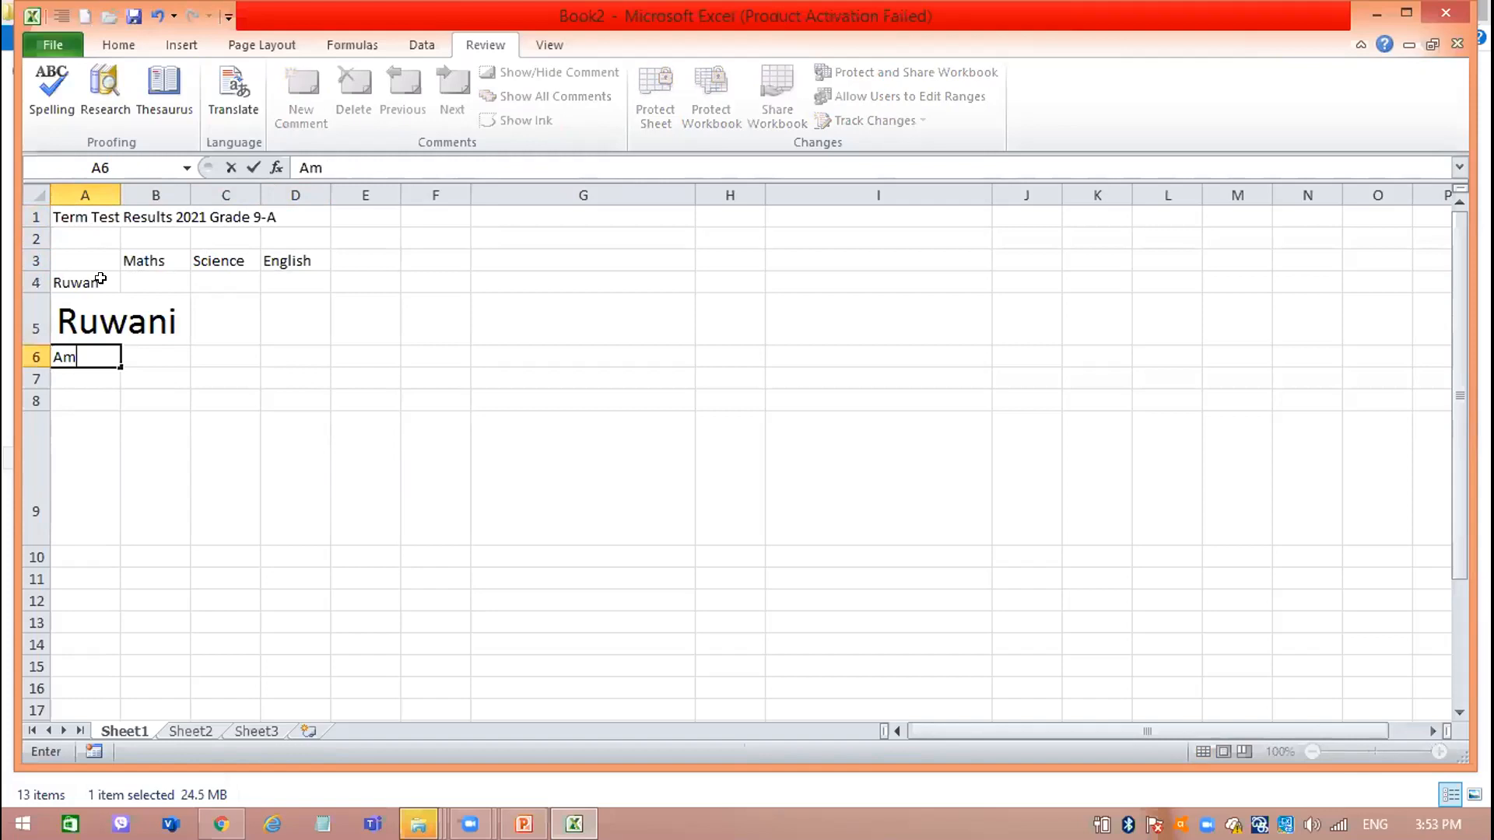
key("Return")
type("a")
key("BackSpace")
key("BackSpace")
type("Amali")
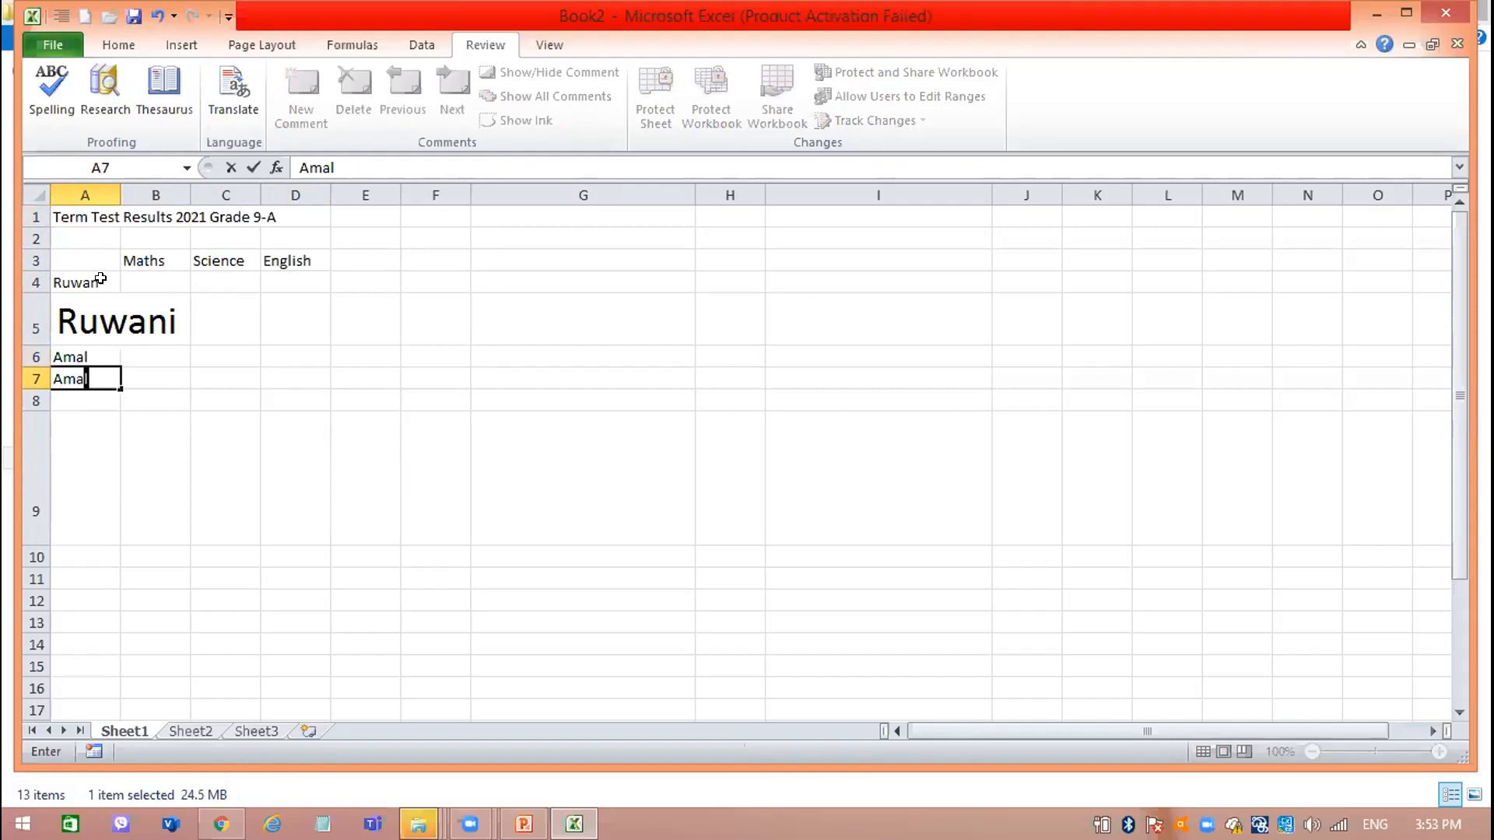
left_click(188, 314)
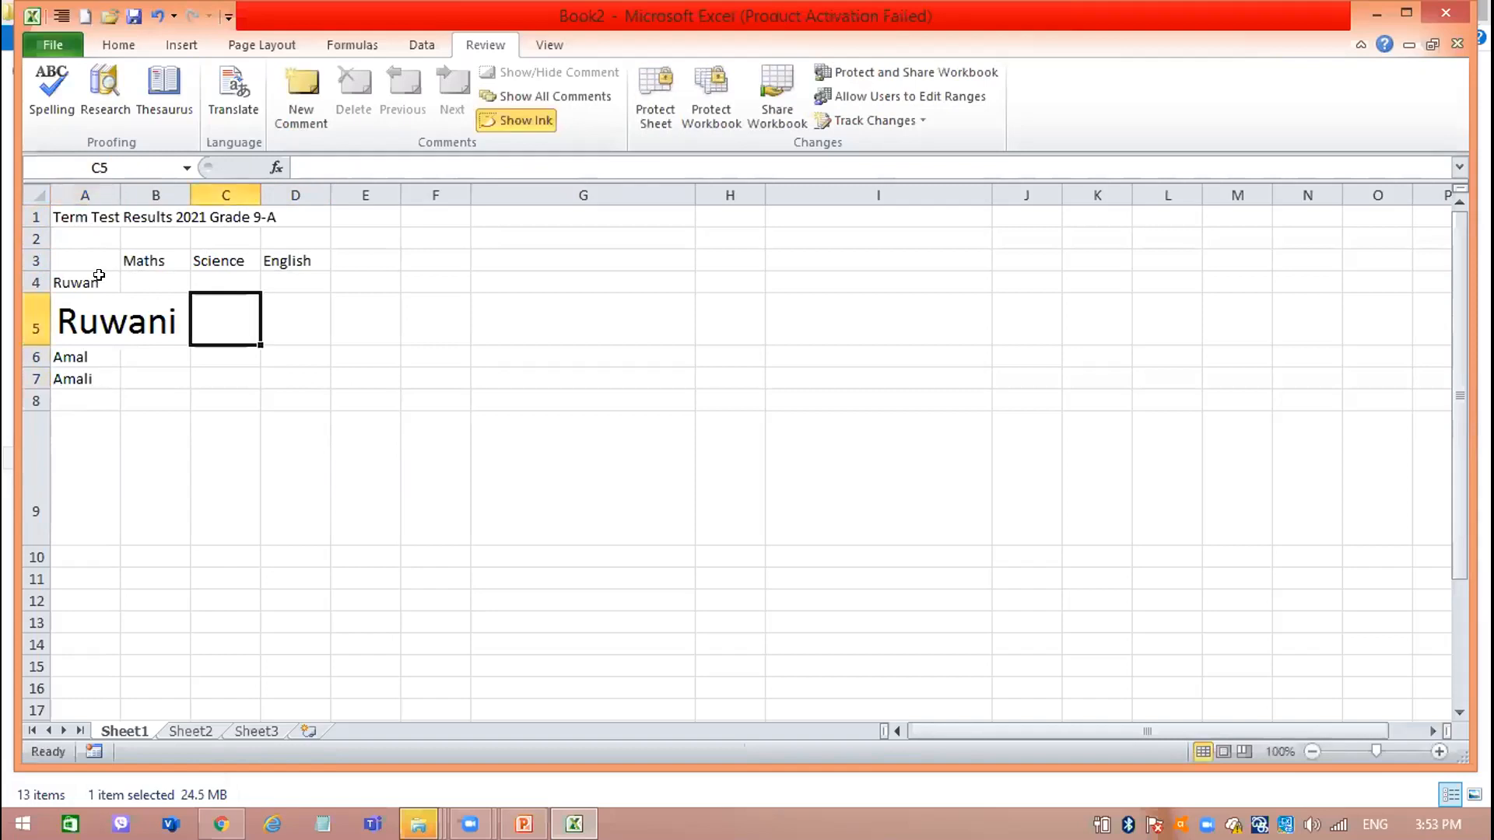
Set the font size of the whole results table, A1:D7, to 12 and increase it to 14.
left_click_drag(79, 208, 277, 359)
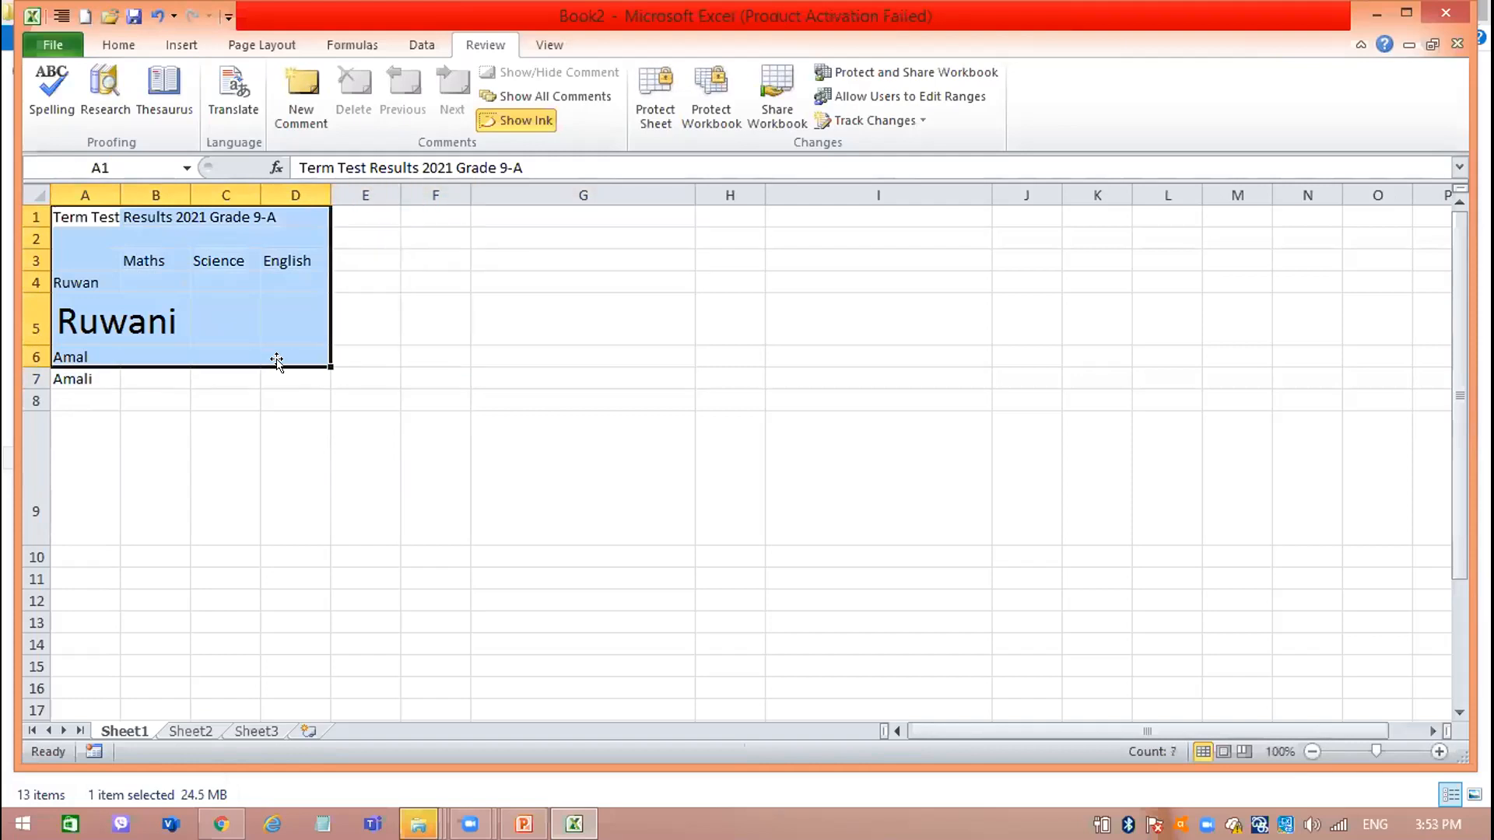
left_click_drag(103, 206, 287, 355)
left_click(67, 219)
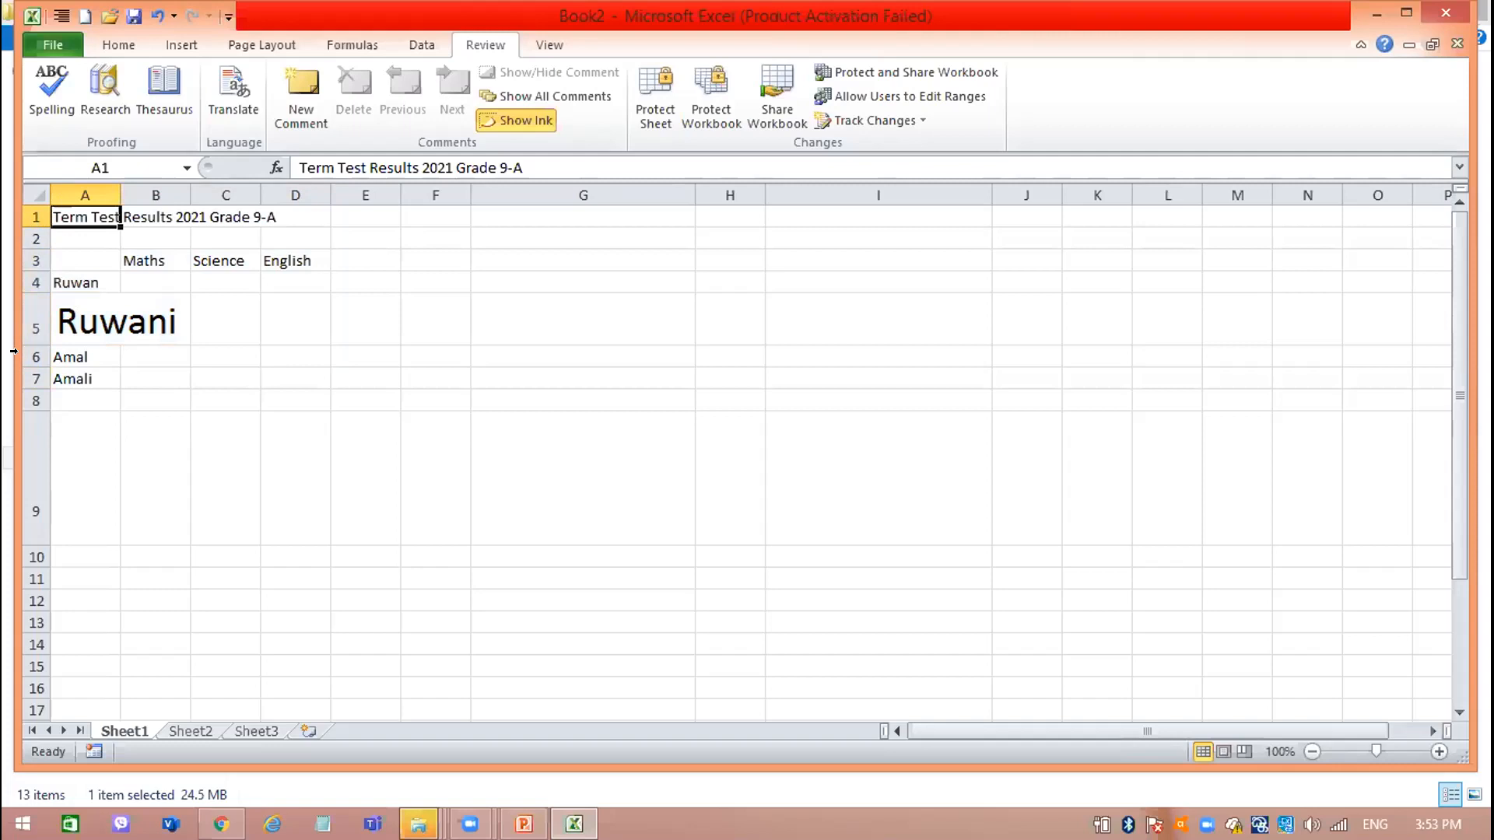
left_click_drag(18, 344, 18, 341)
left_click_drag(103, 214, 259, 380)
left_click(123, 44)
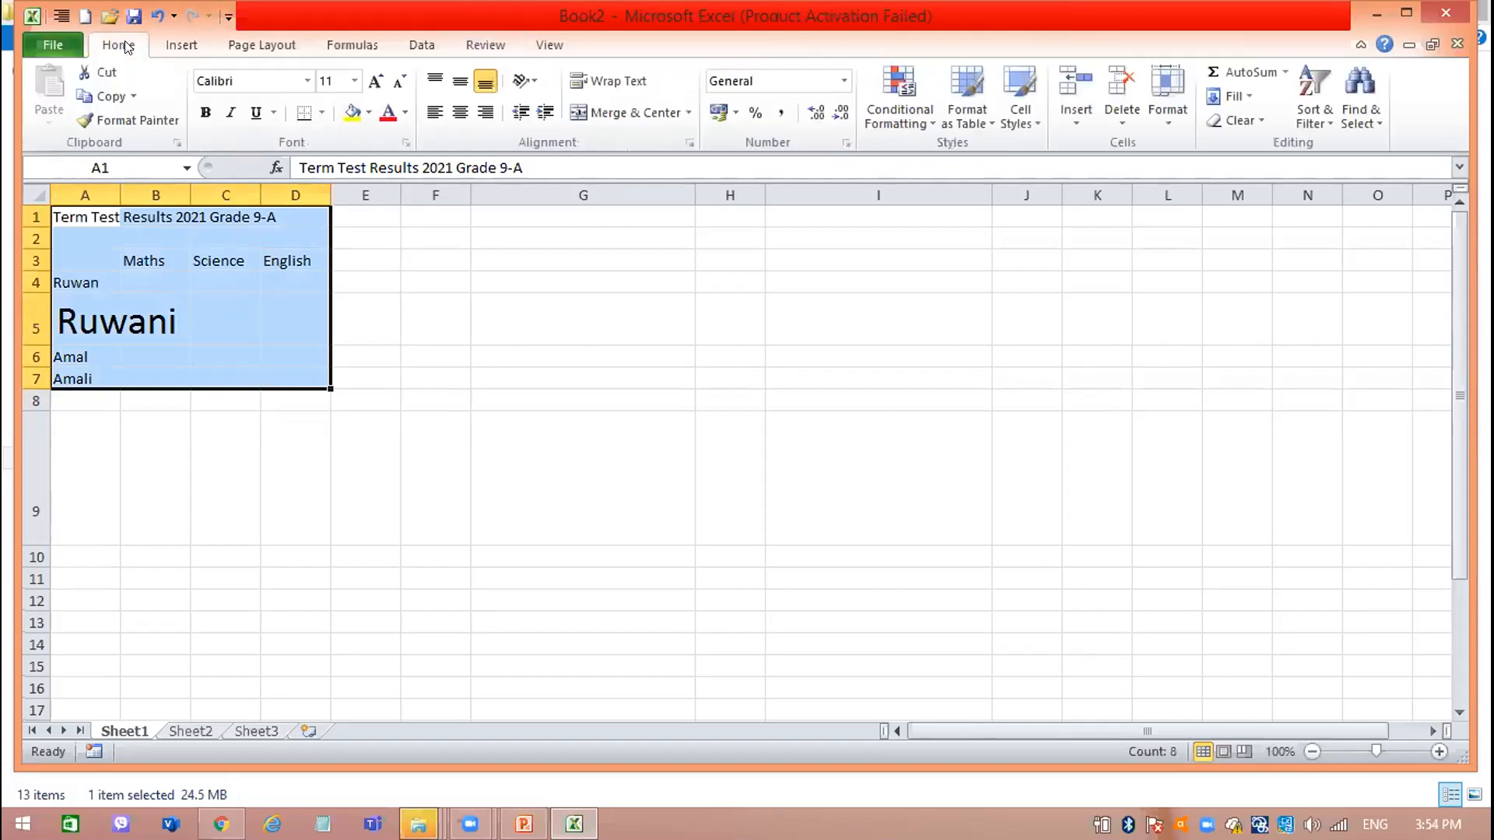
left_click(354, 87)
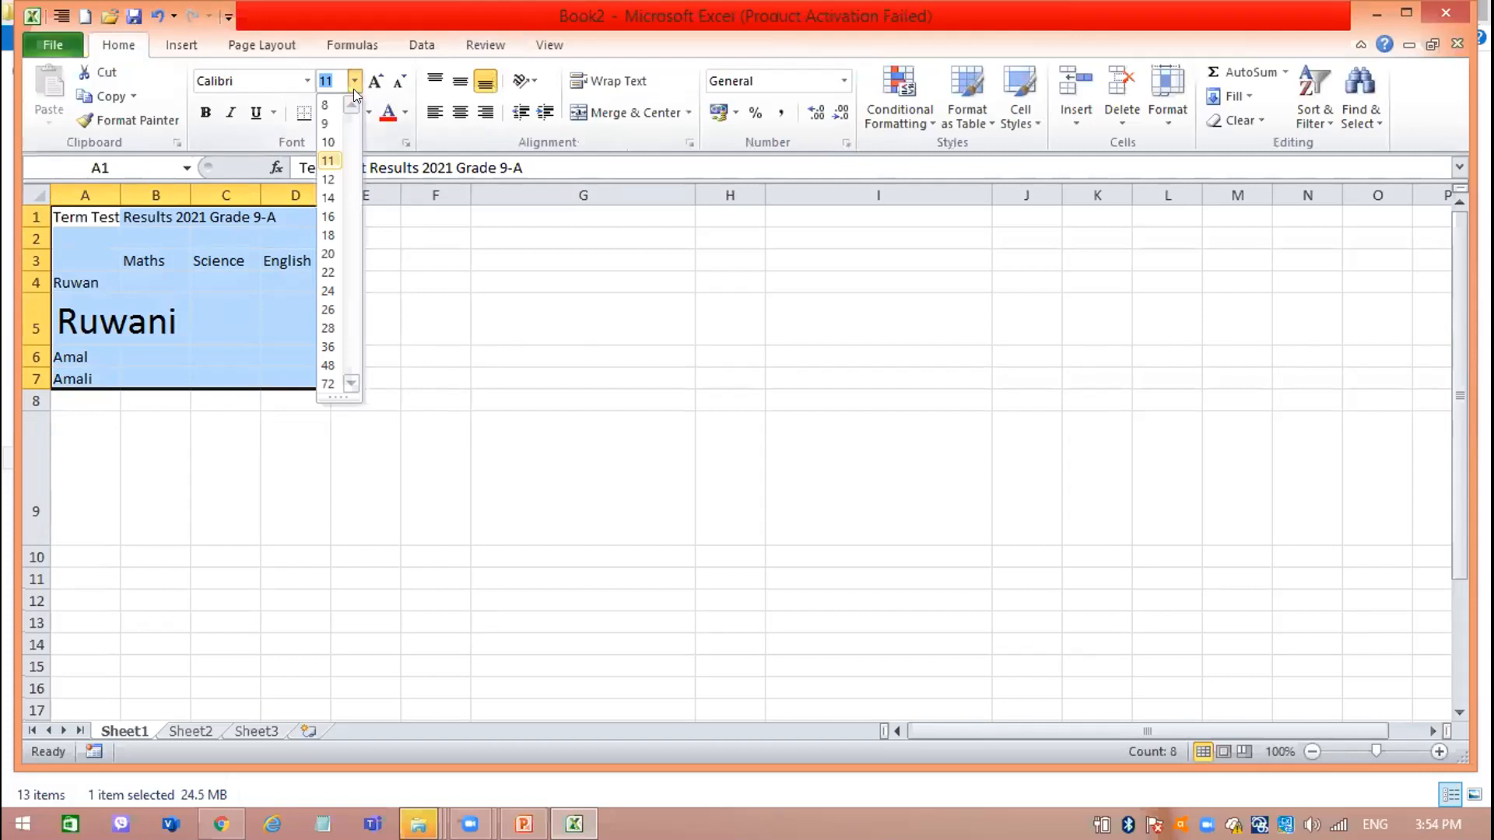
left_click(329, 180)
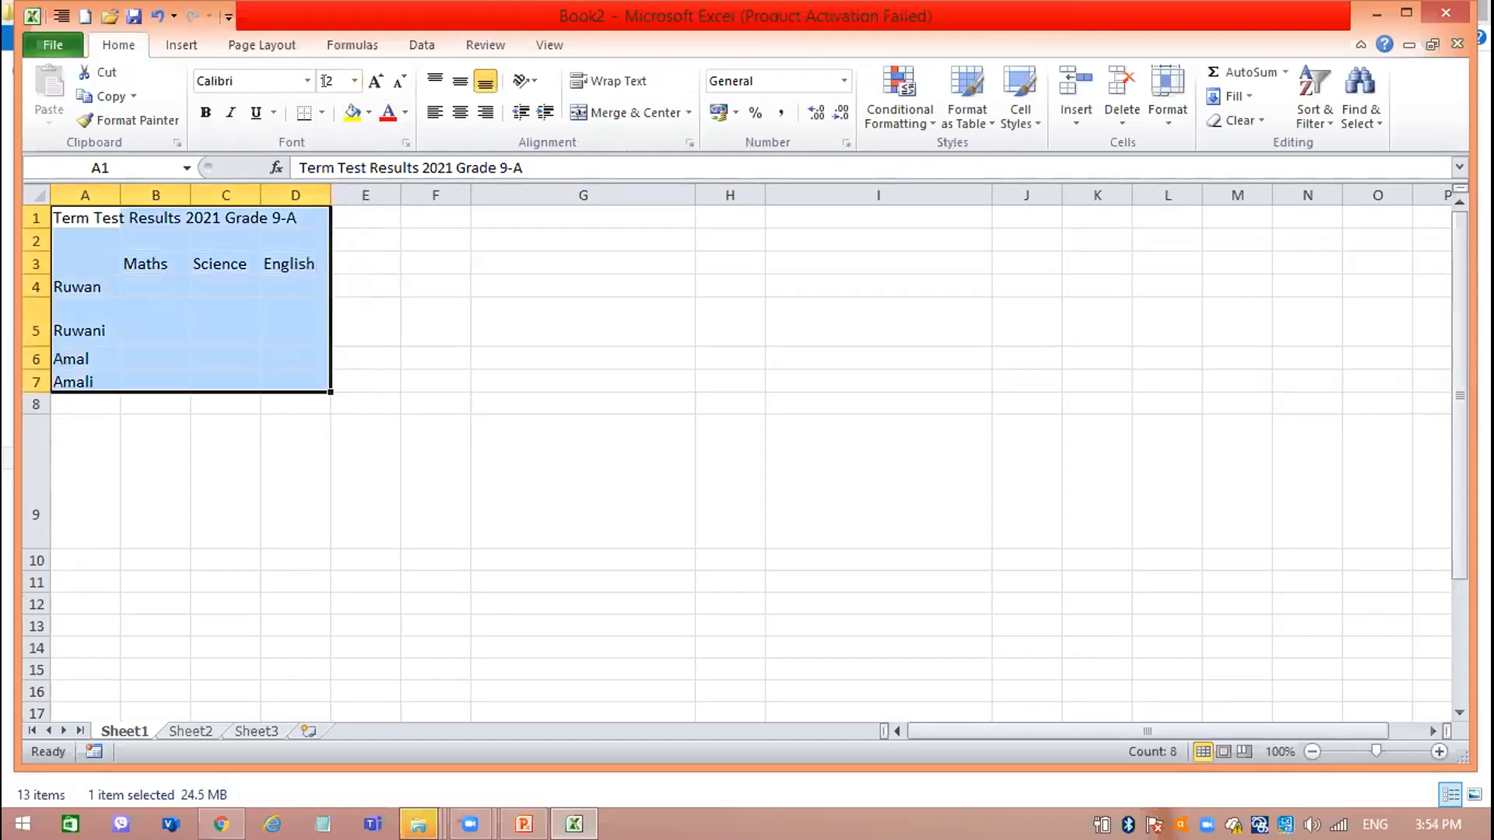
left_click(374, 82)
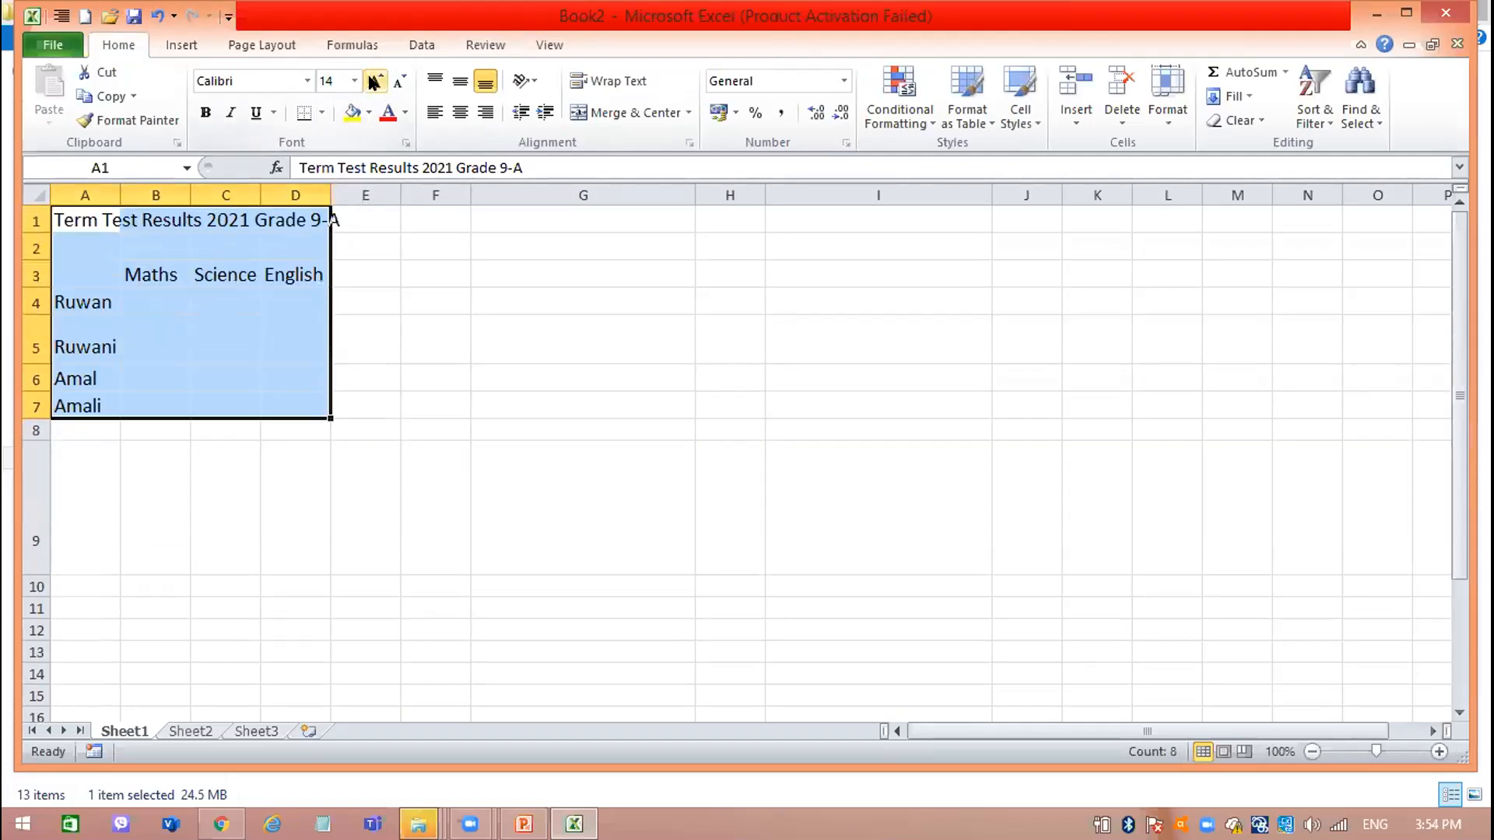
Apply bold, italic and underline formatting to the whole results table, A1:D7.
left_click(206, 114)
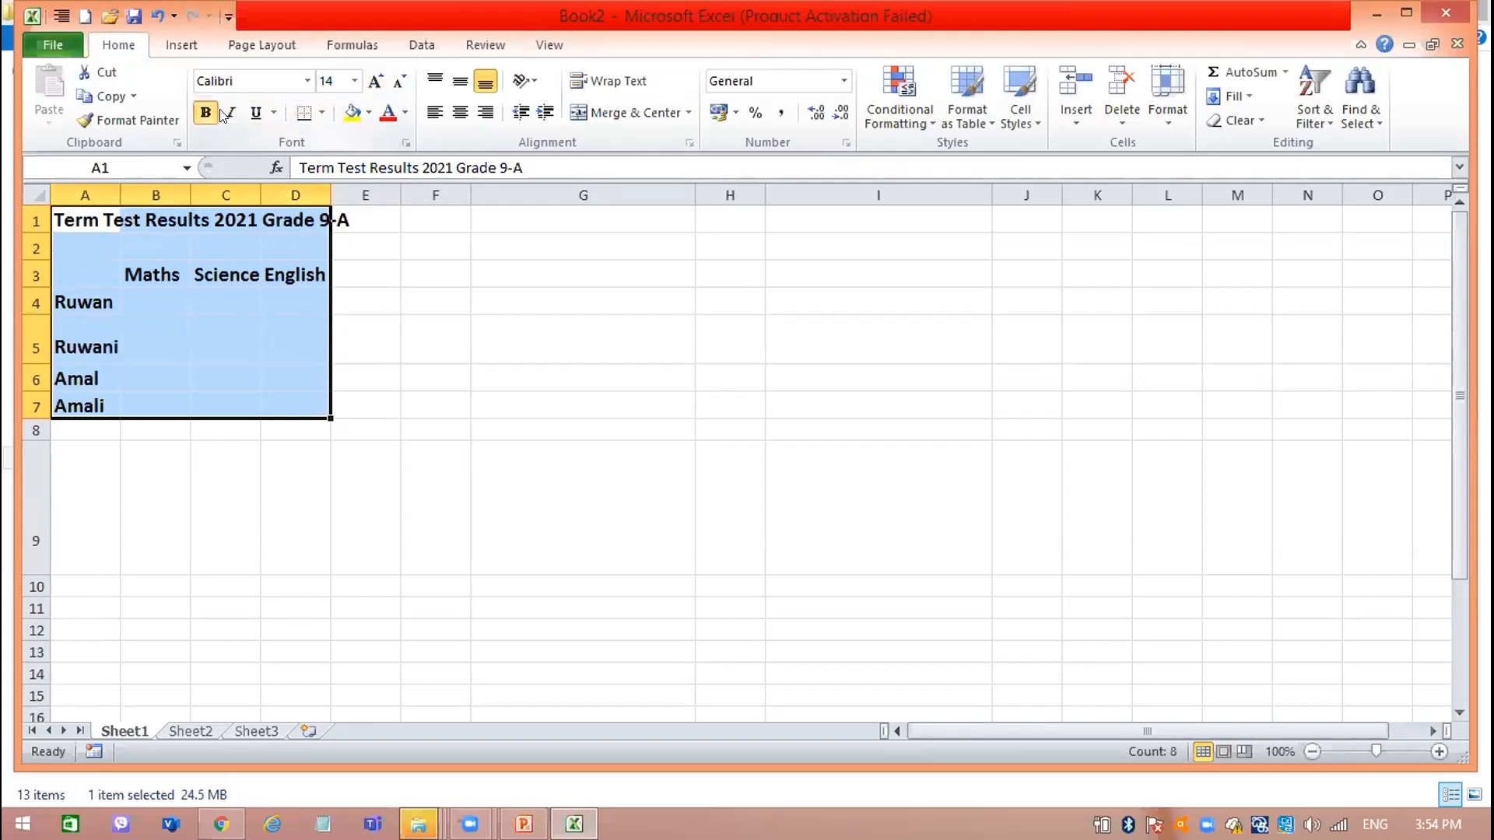
left_click(231, 114)
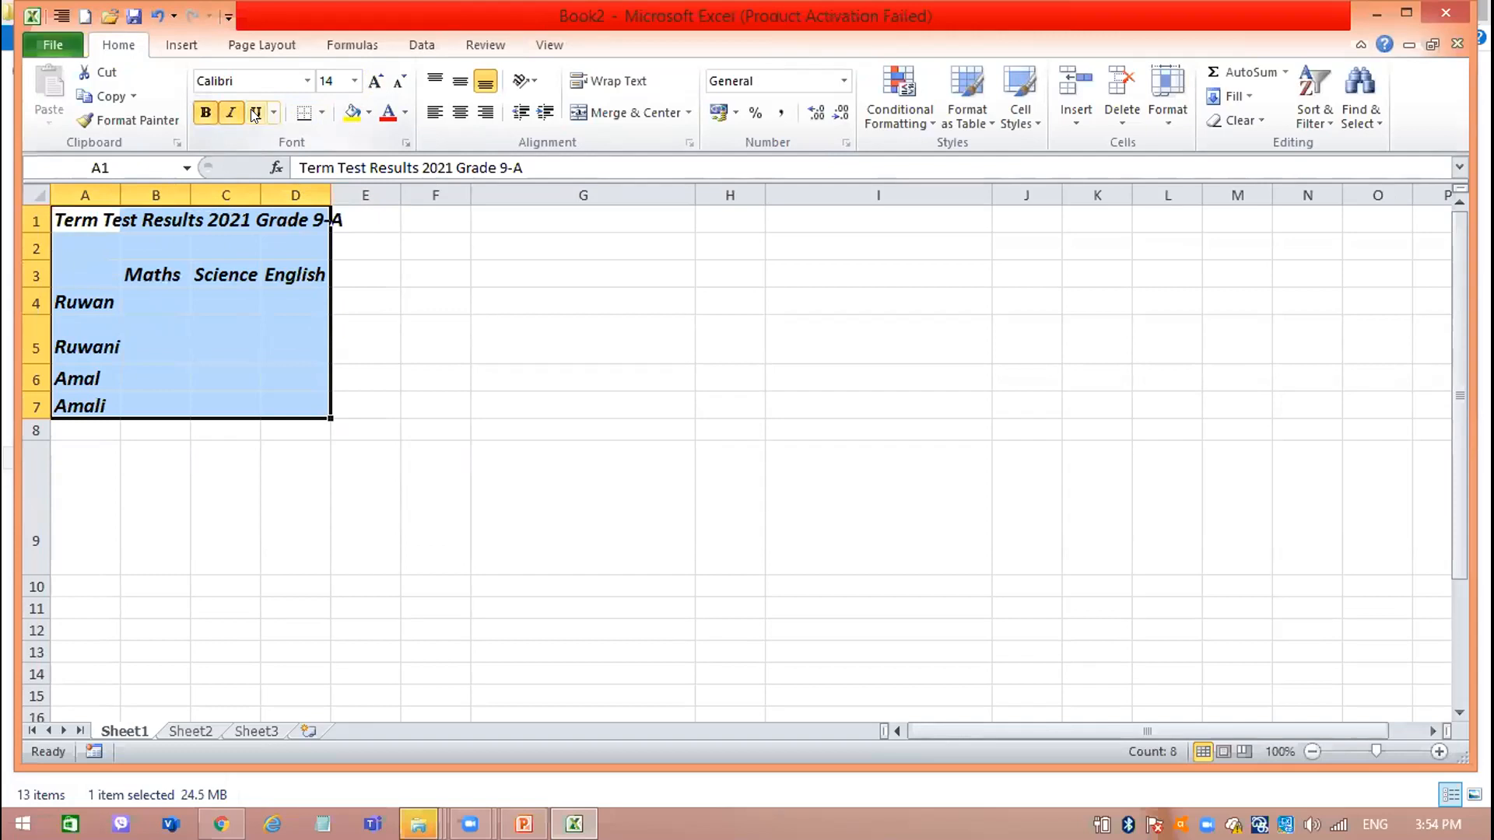
left_click(255, 112)
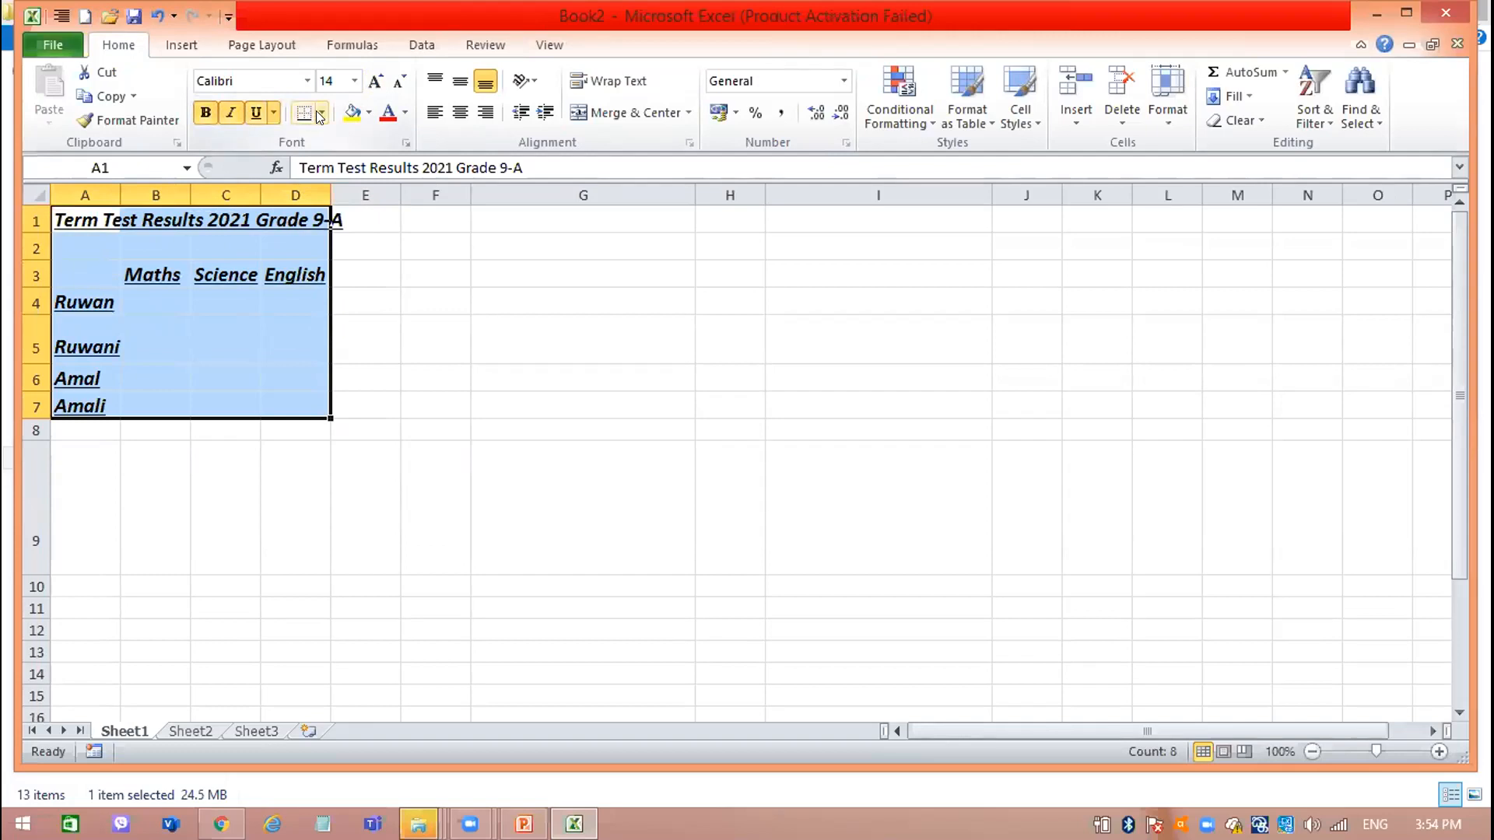
Add all borders to the cells of the results table, A1:D7.
left_click(321, 112)
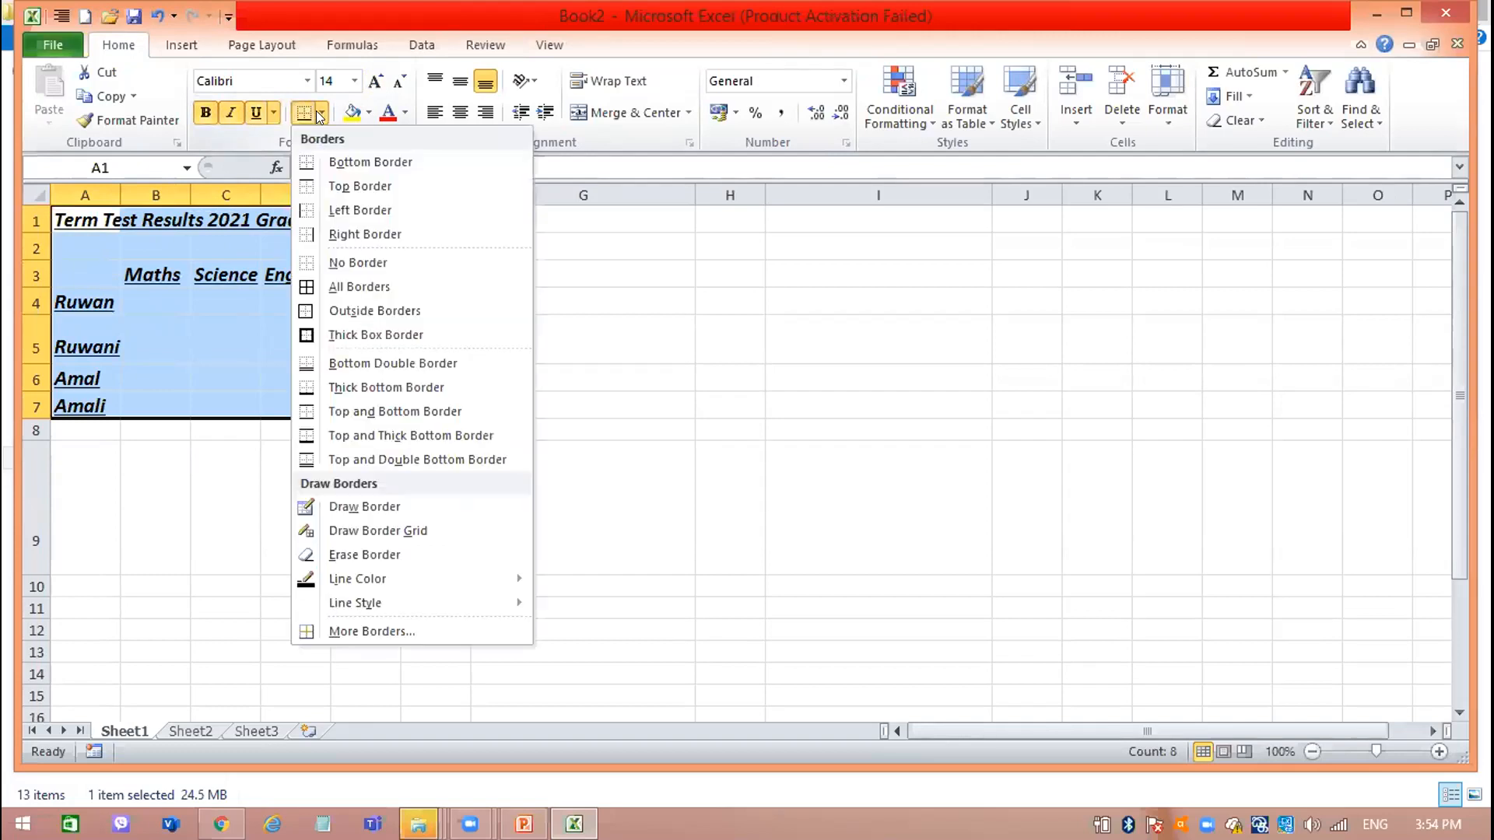
left_click(337, 286)
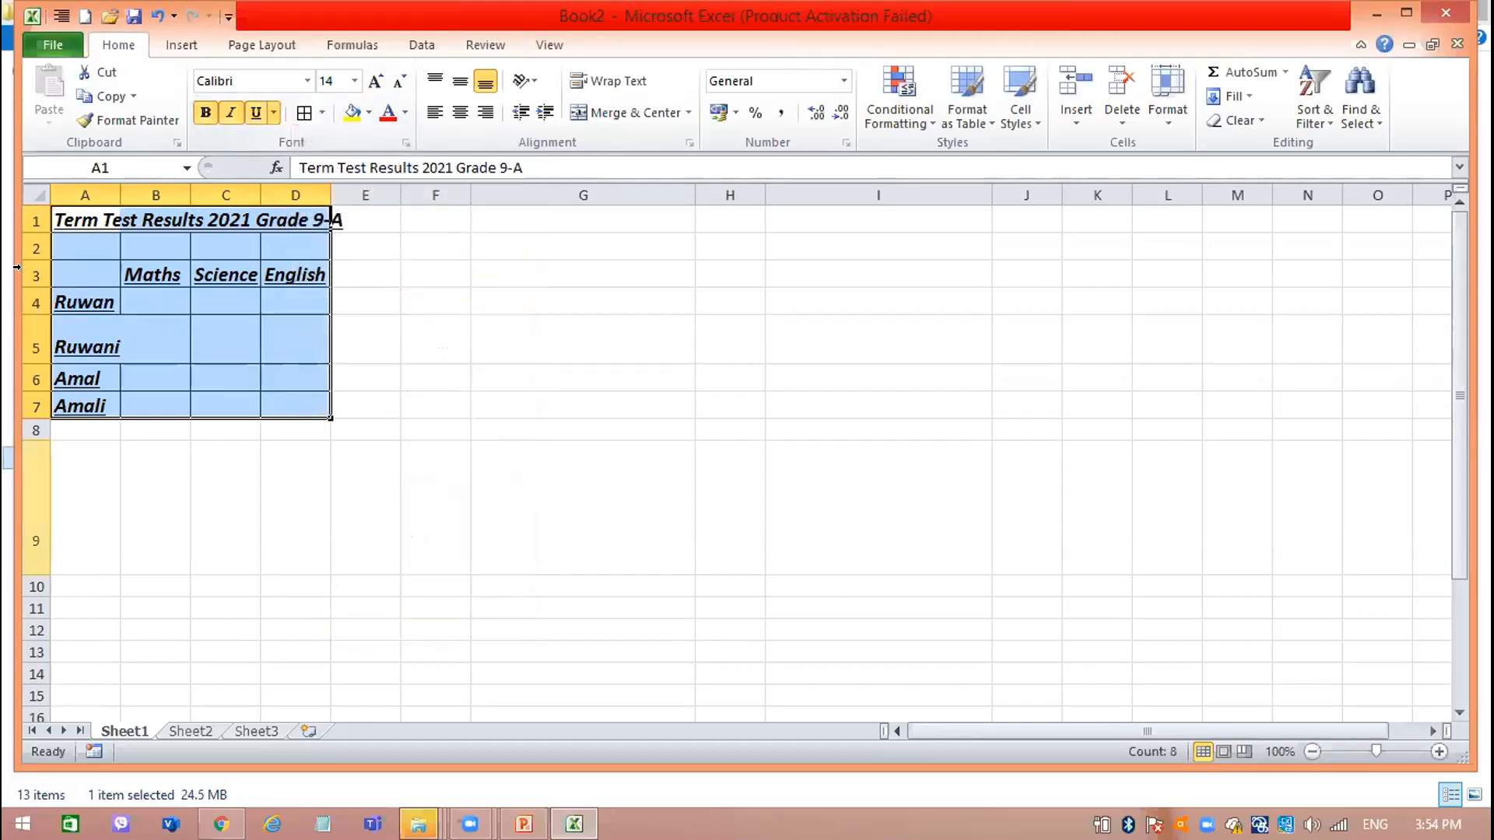
left_click(207, 337)
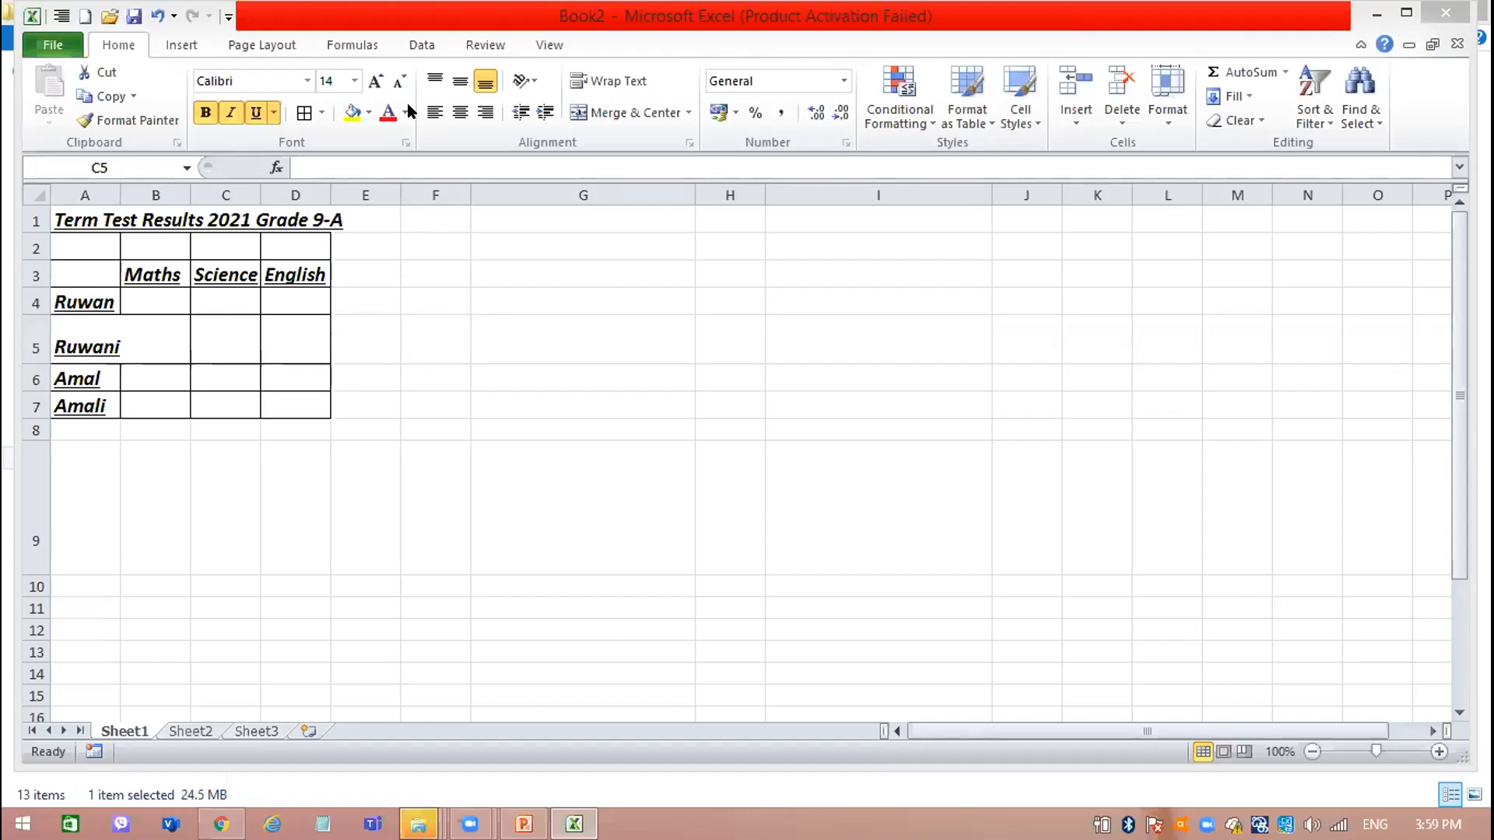
Remove the underline from the title row, A1:D1.
left_click(96, 207)
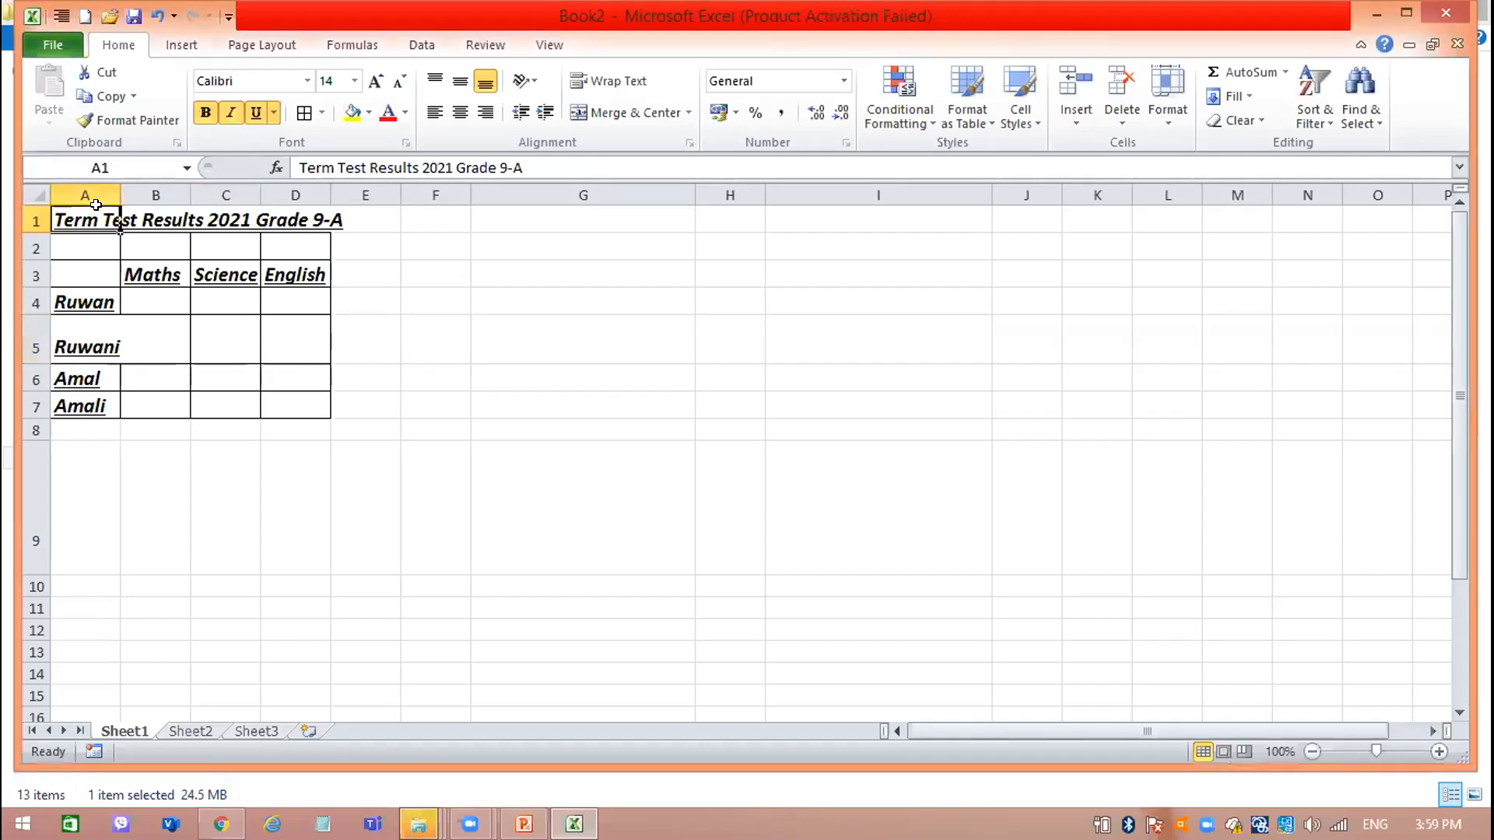
left_click_drag(96, 204, 324, 209)
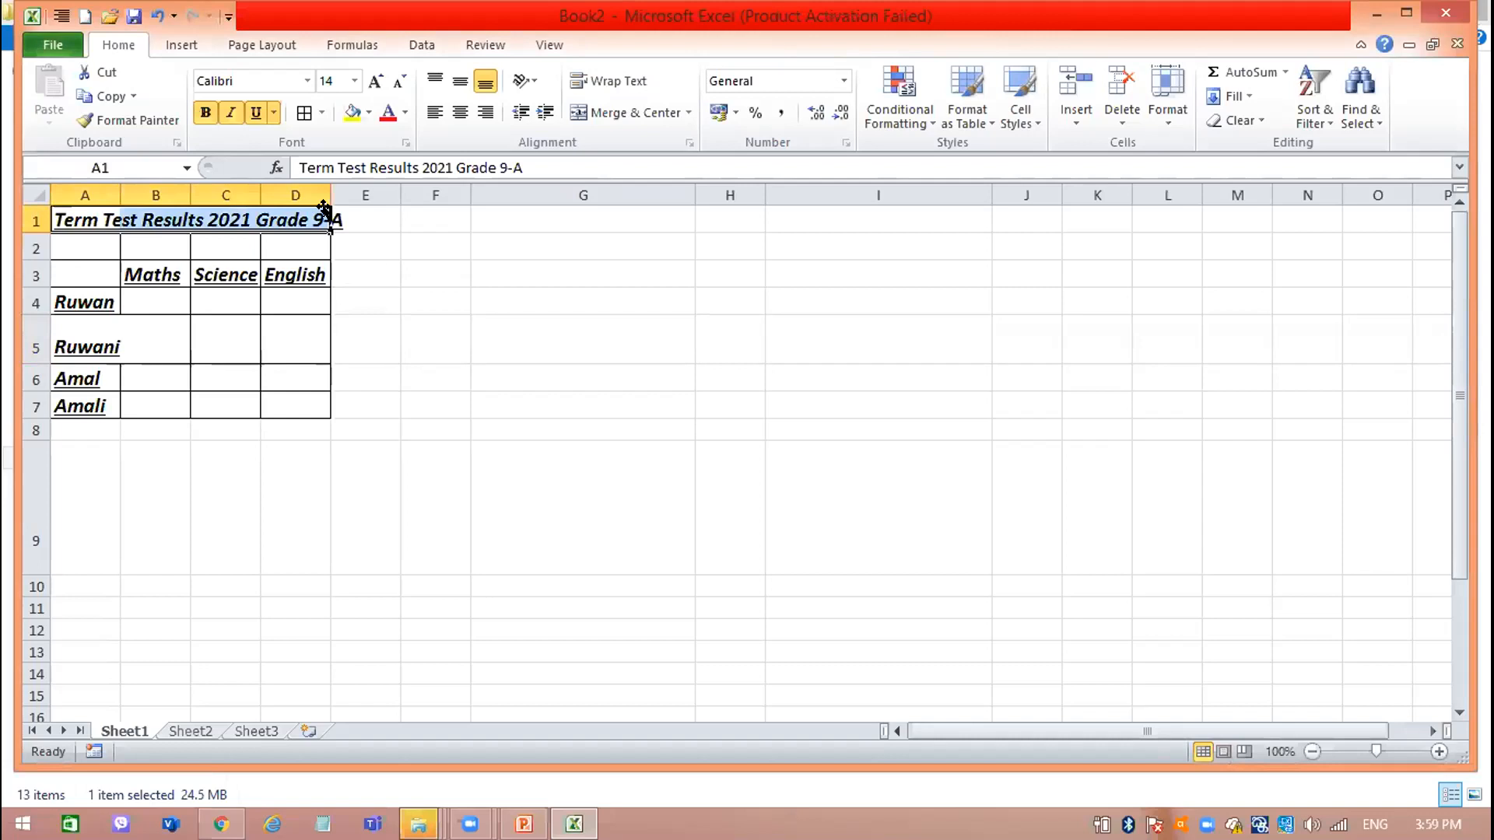
left_click(256, 113)
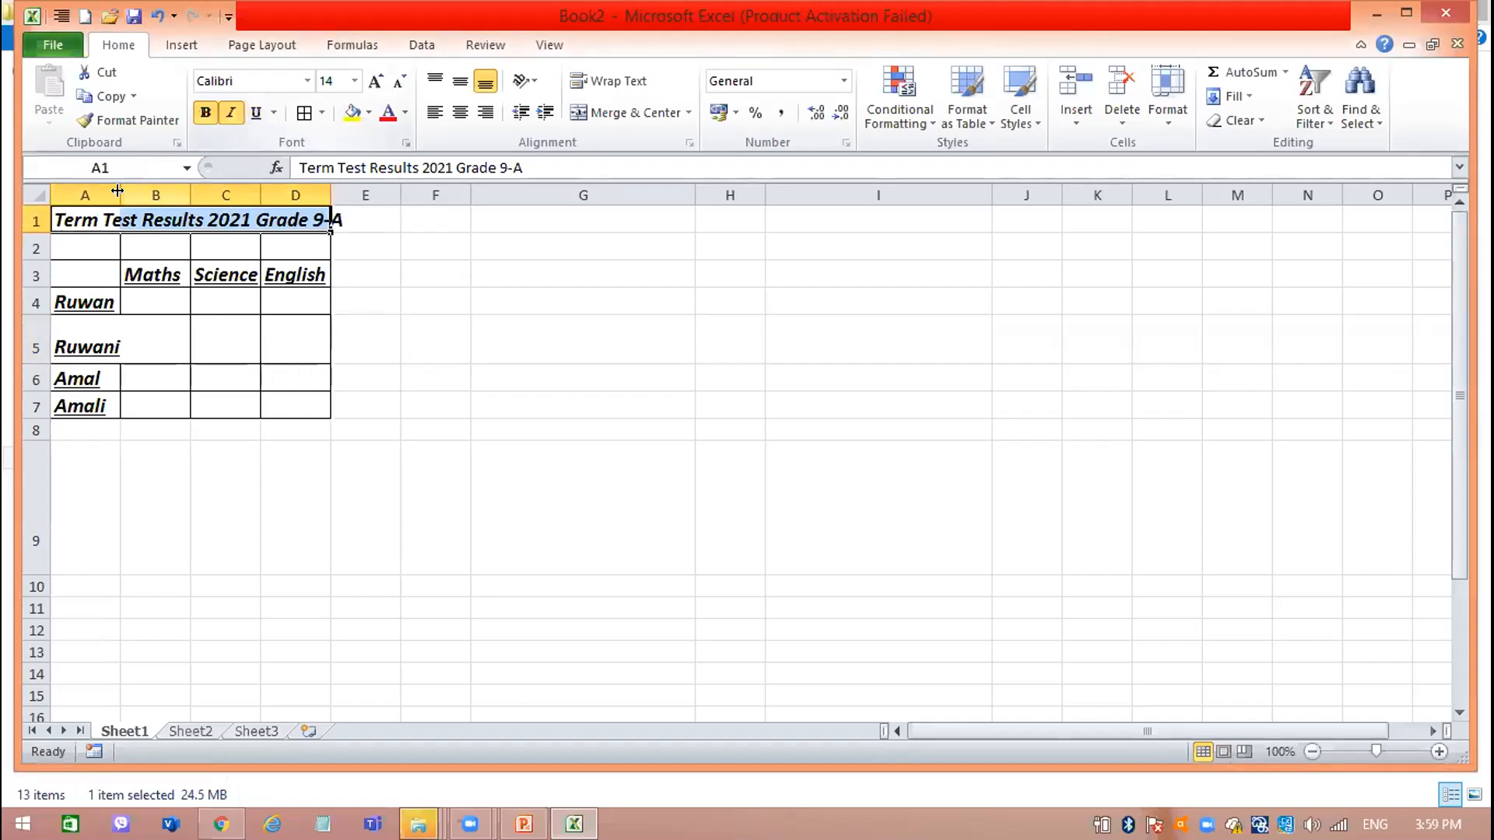
Merge and center the title across cells A1 to D1.
left_click(109, 241)
left_click_drag(77, 218, 291, 205)
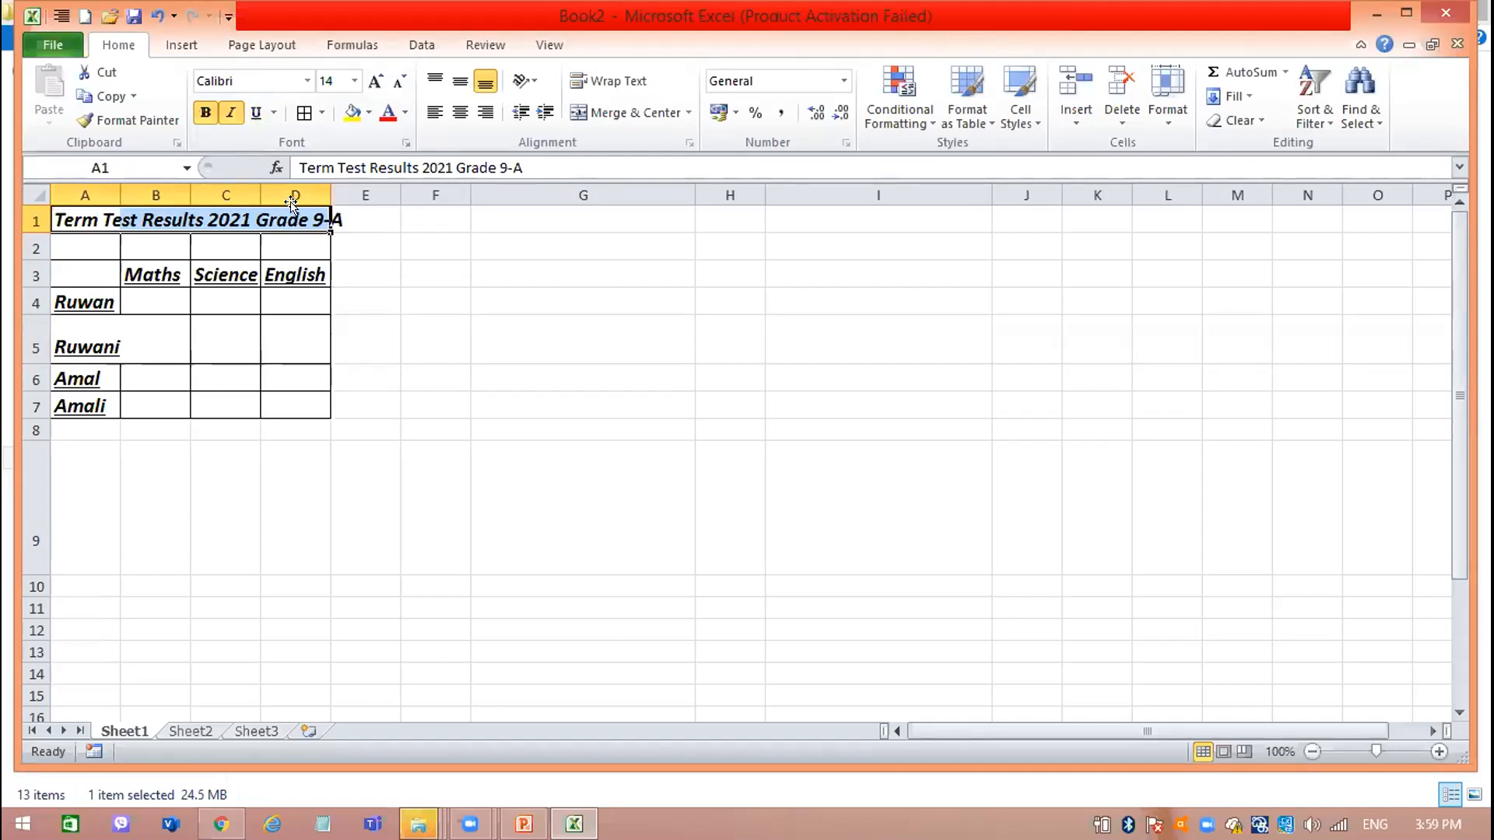
left_click(622, 114)
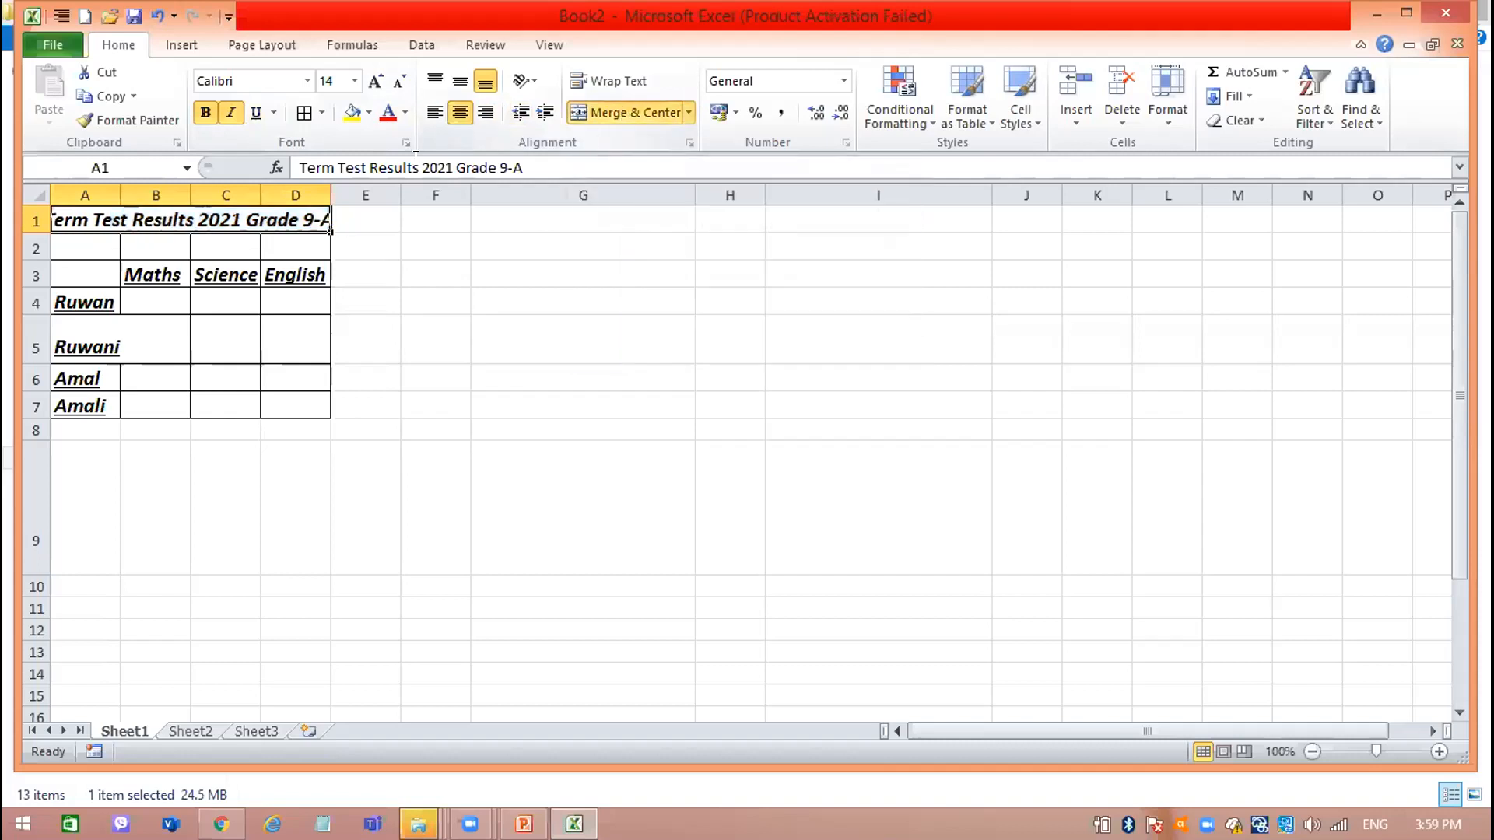
Widen columns A to D slightly so the merged title and the subject headings fit.
left_click_drag(324, 187, 332, 187)
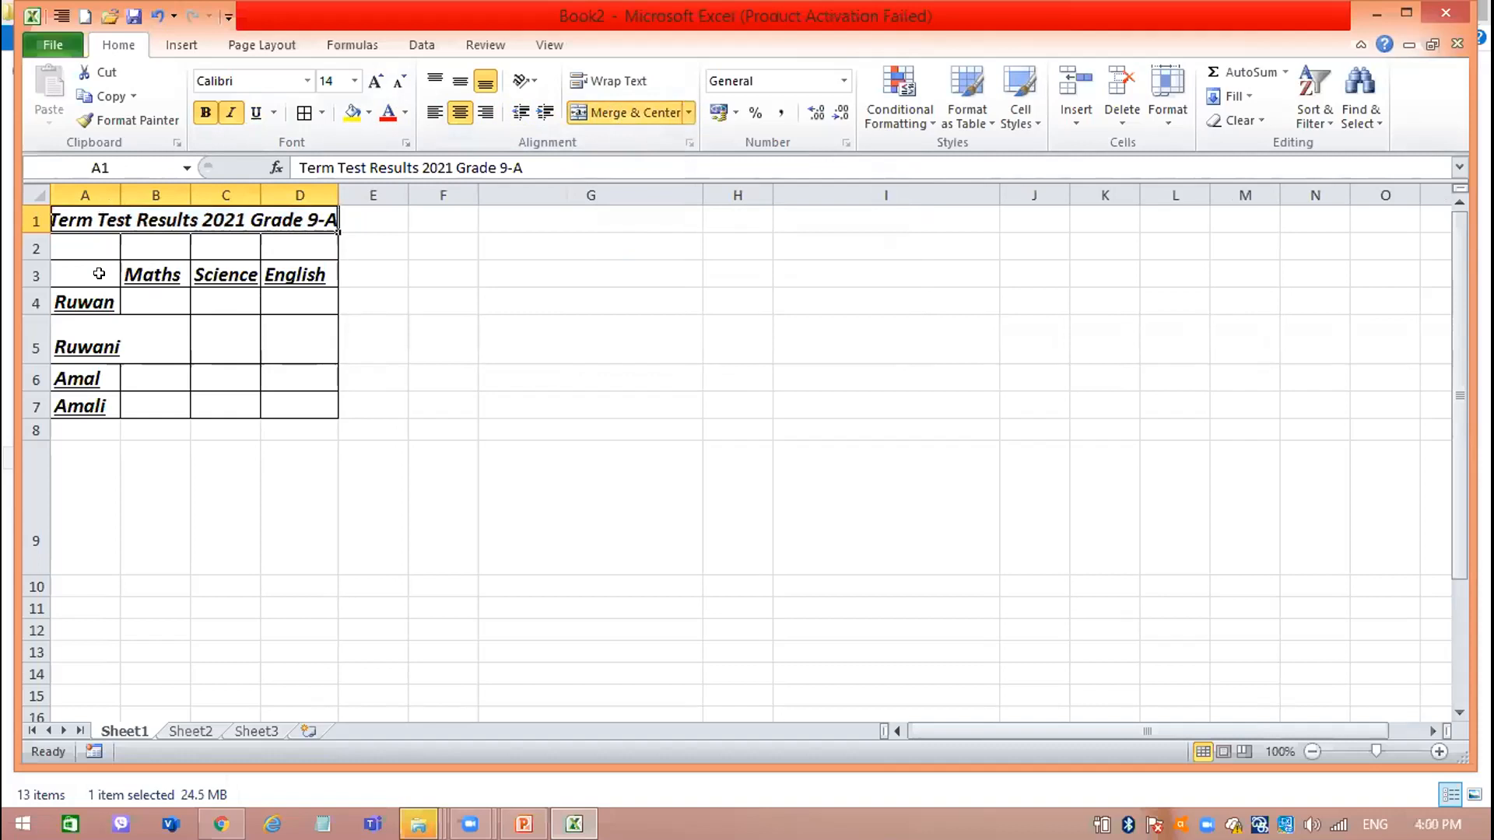
double_click(116, 187)
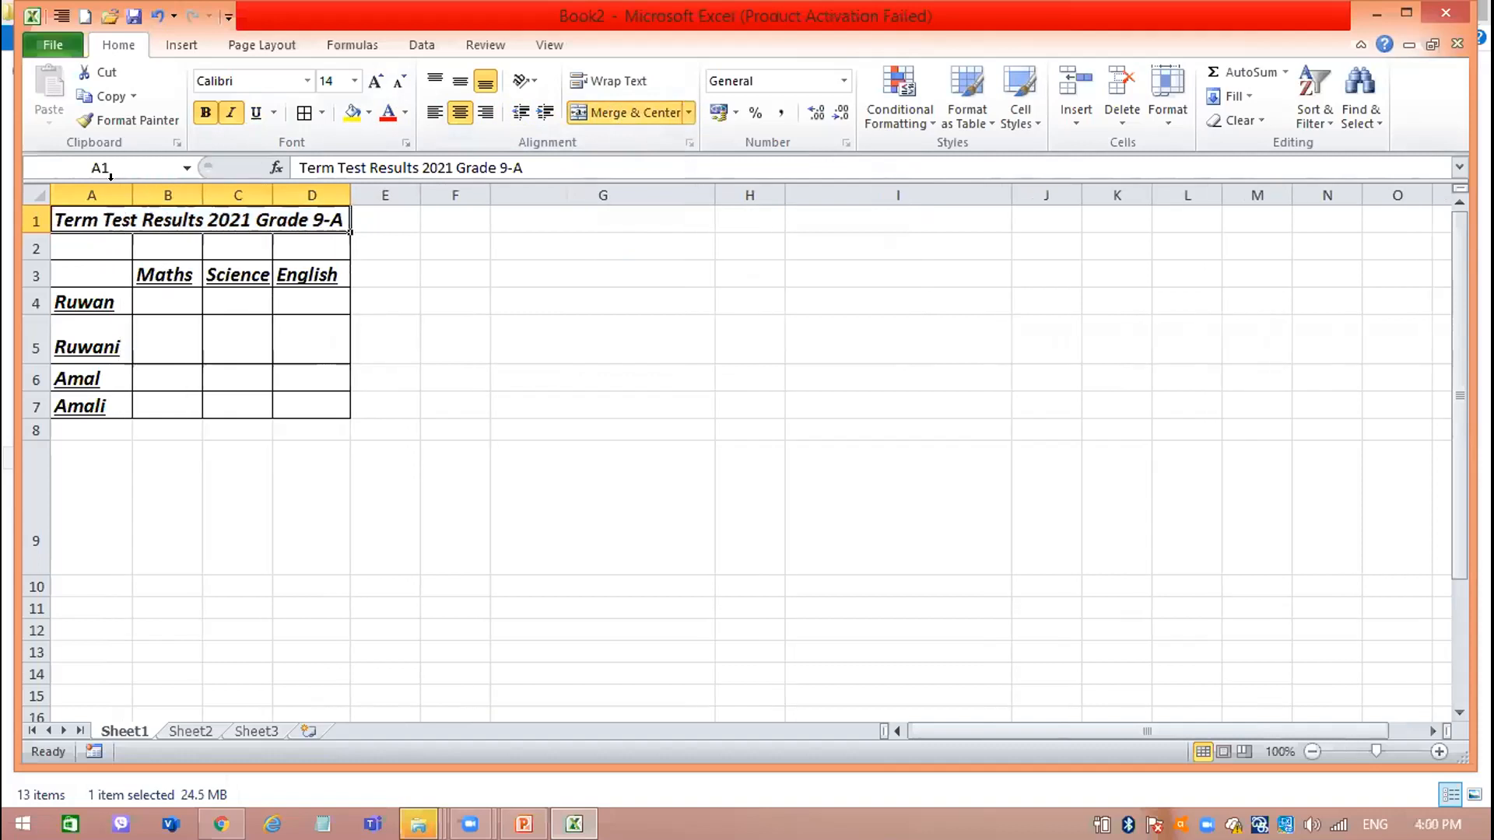
left_click_drag(202, 187, 284, 188)
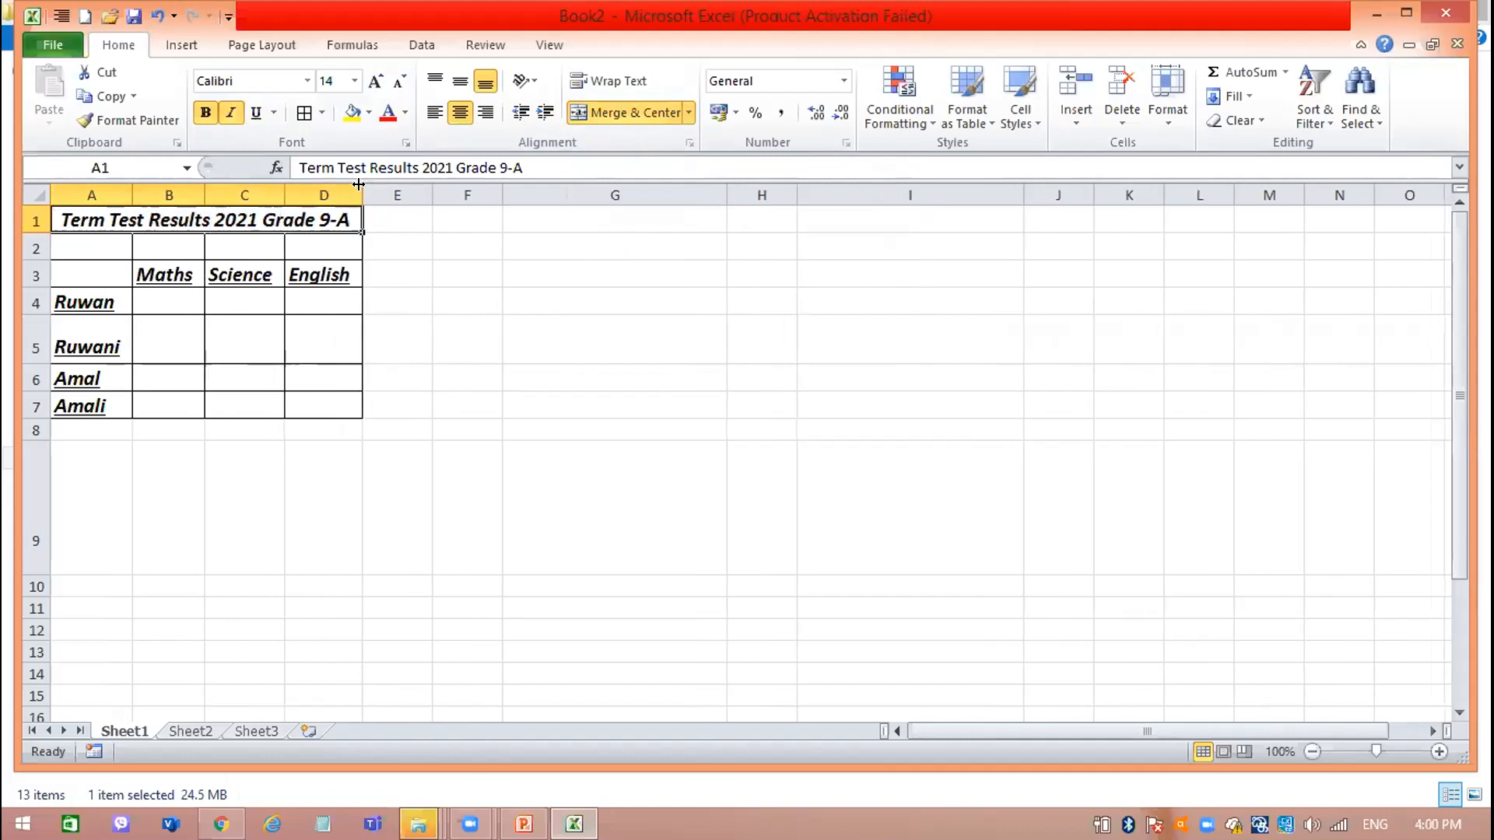
left_click(396, 377)
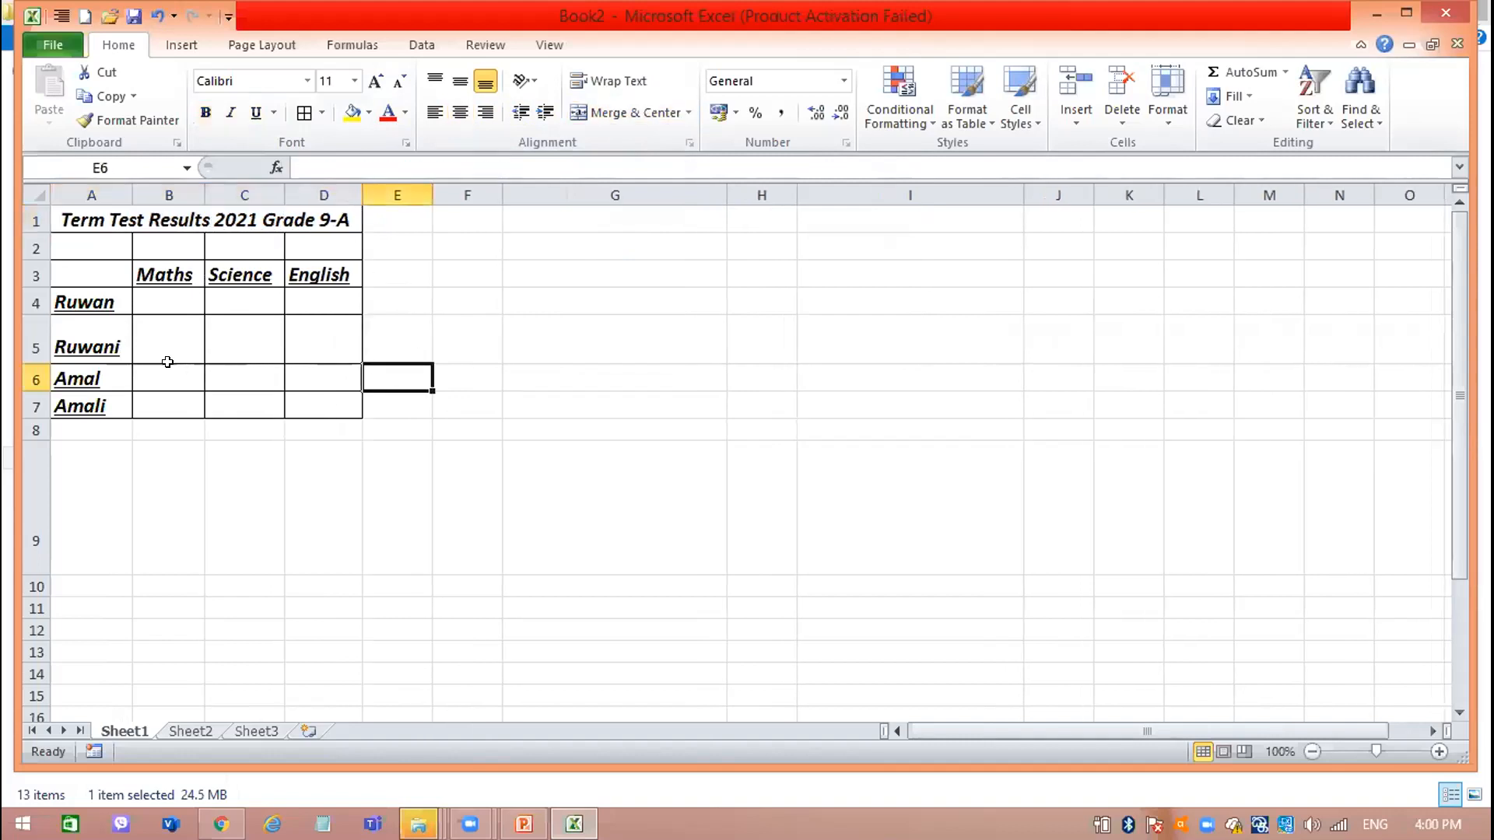
left_click(32, 361)
left_click_drag(32, 360, 32, 360)
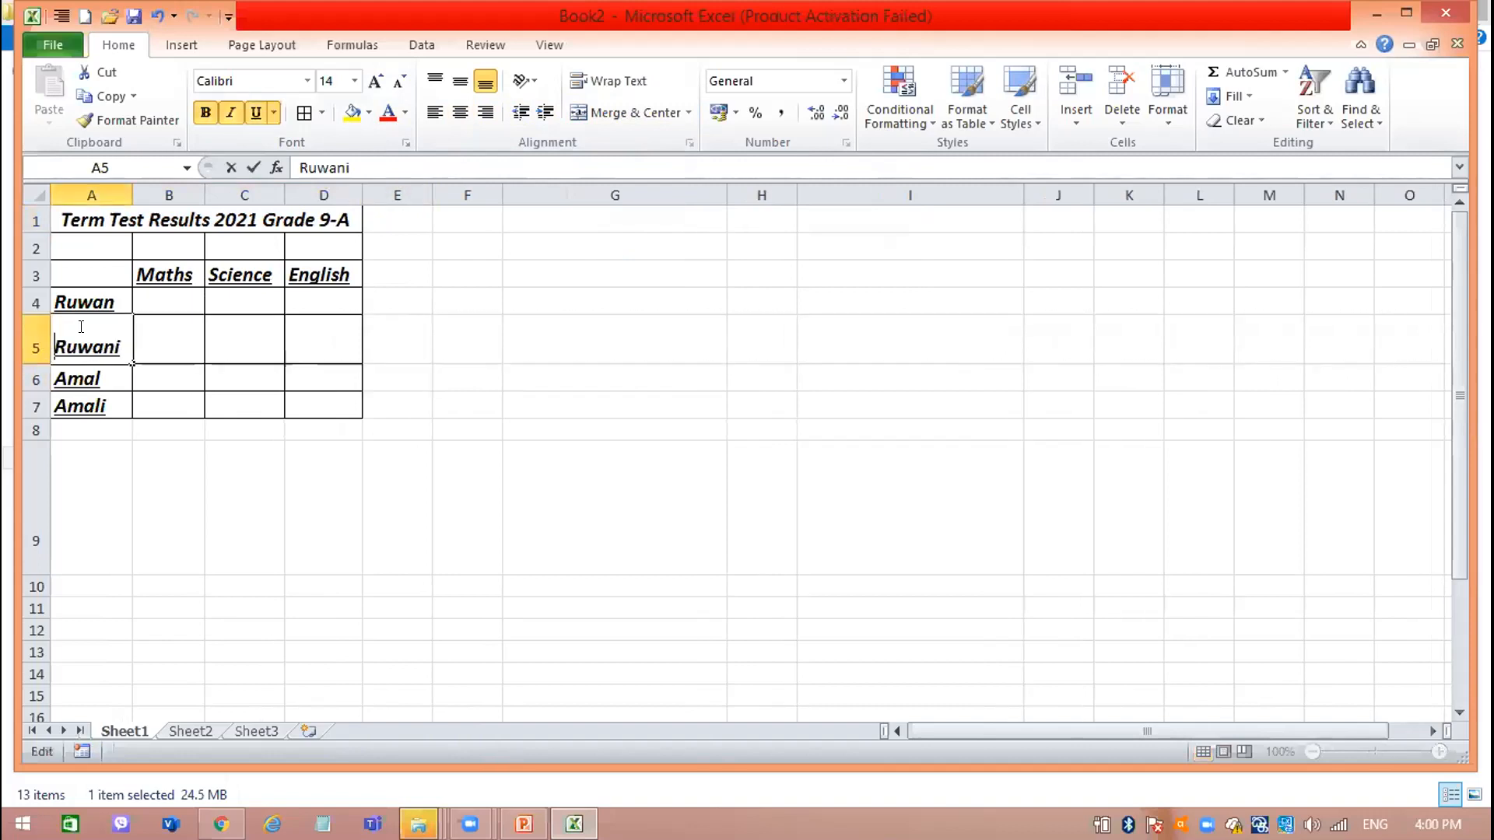
double_click(170, 330)
double_click(237, 327)
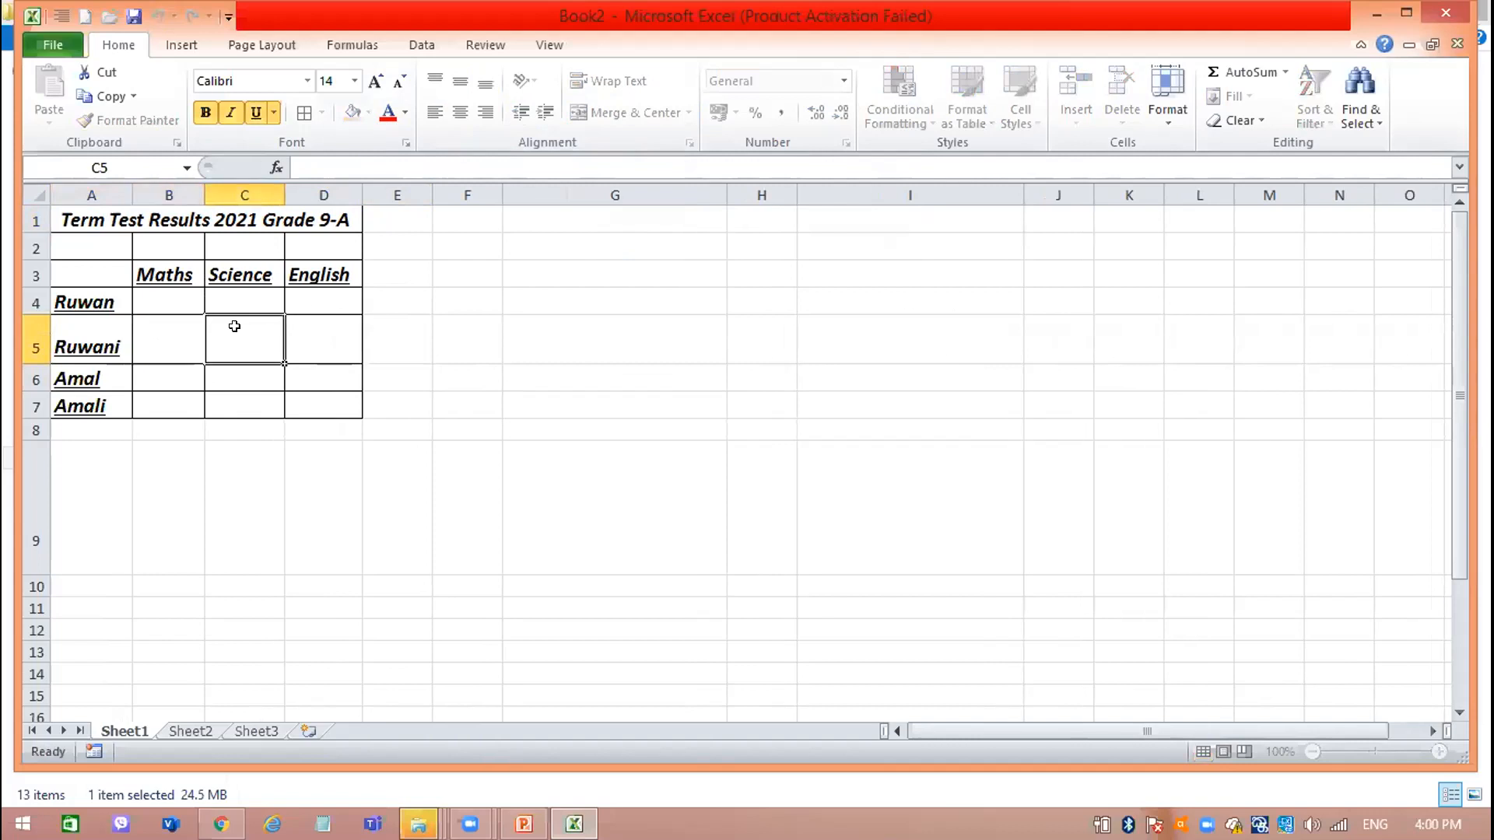
double_click(293, 331)
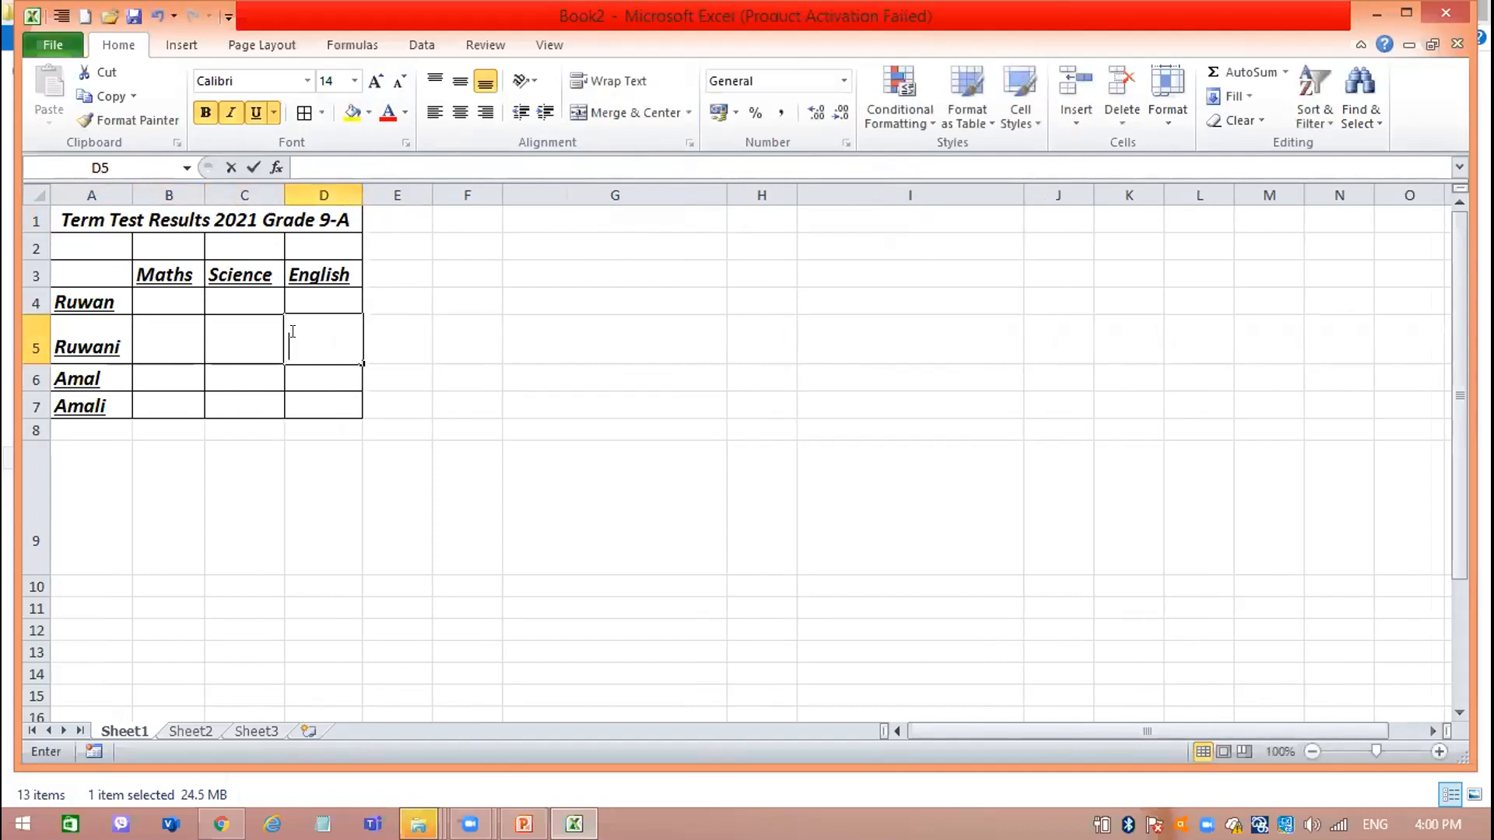
left_click(32, 302)
left_click(35, 308)
left_click(35, 308)
Reduce the height of row 5 to roughly match the other student rows.
left_click(34, 349)
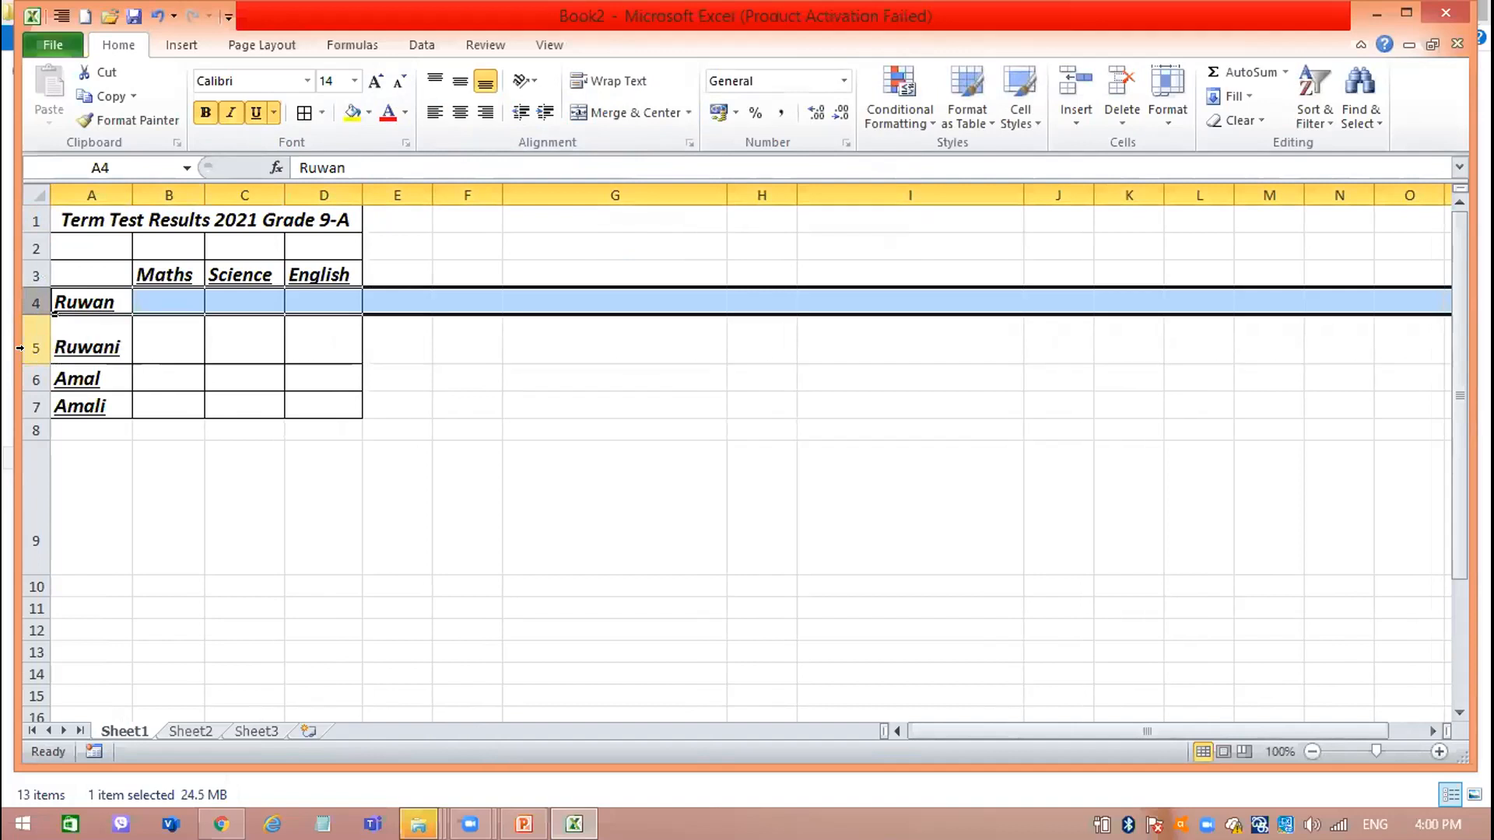
left_click_drag(34, 363, 32, 340)
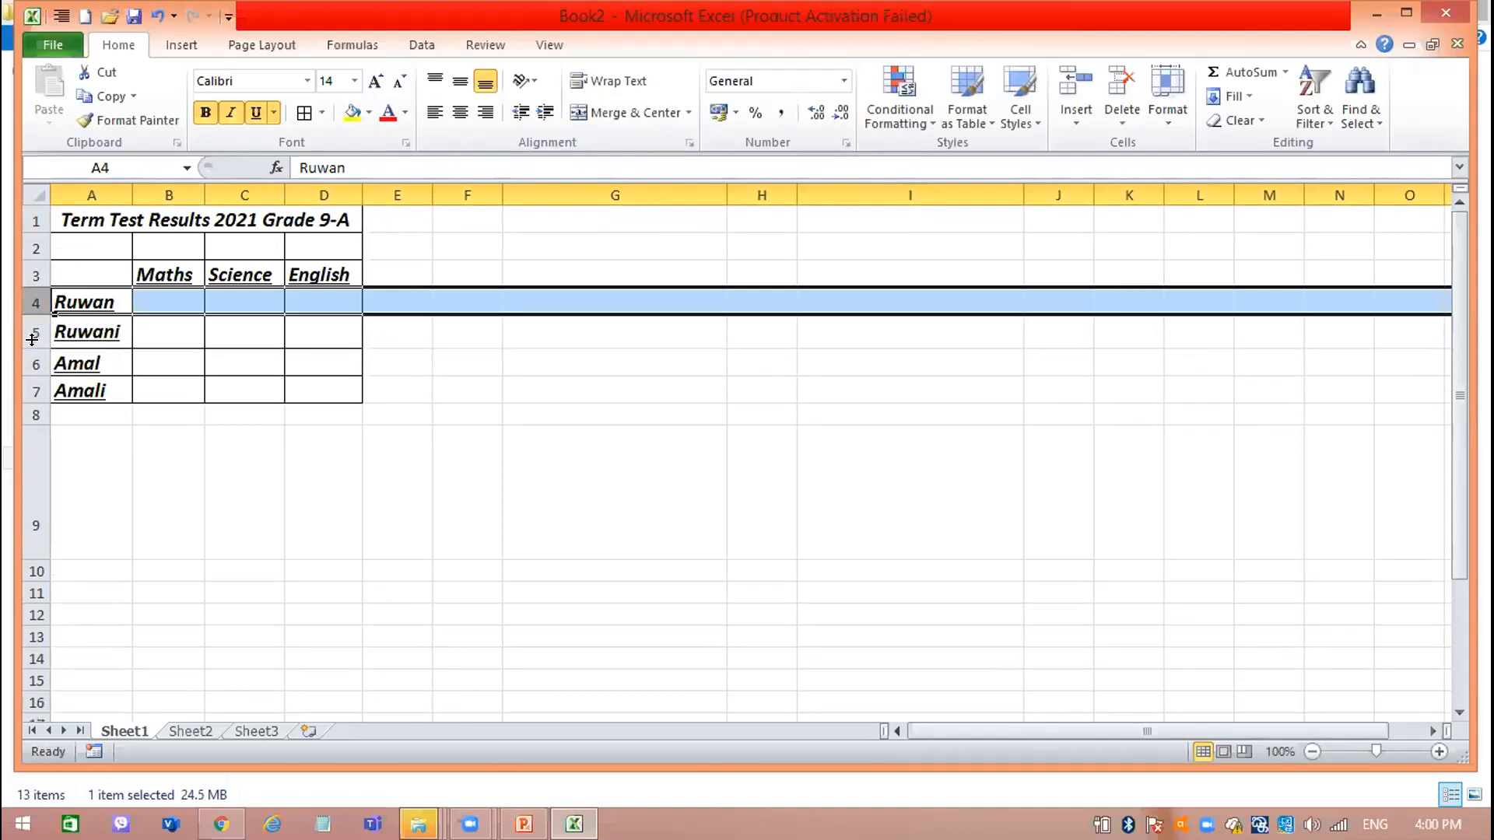
left_click(298, 356)
left_click(482, 379)
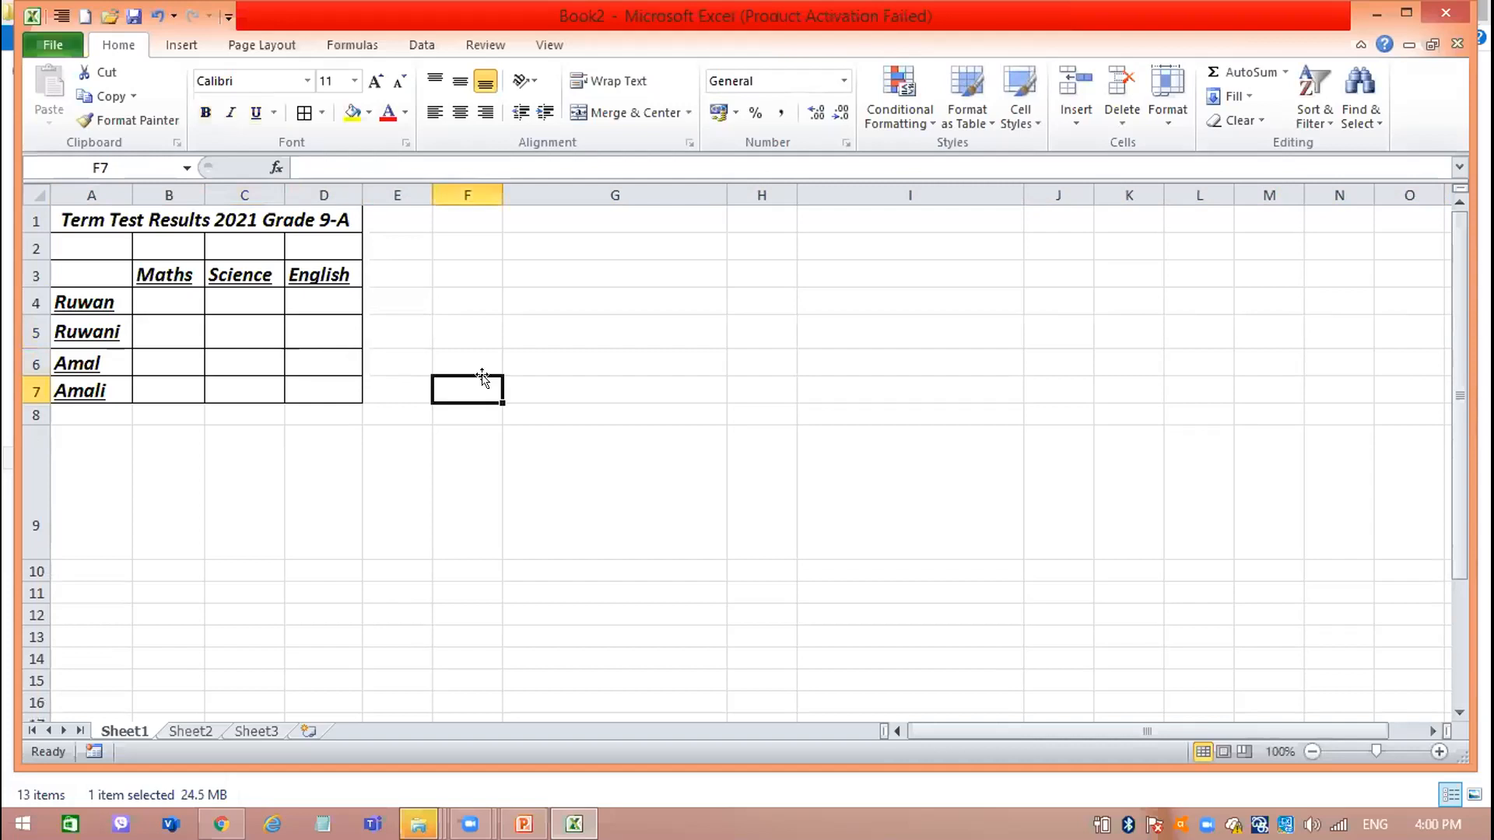
Change the font color of the merged title in A1 to red.
left_click_drag(449, 320, 174, 238)
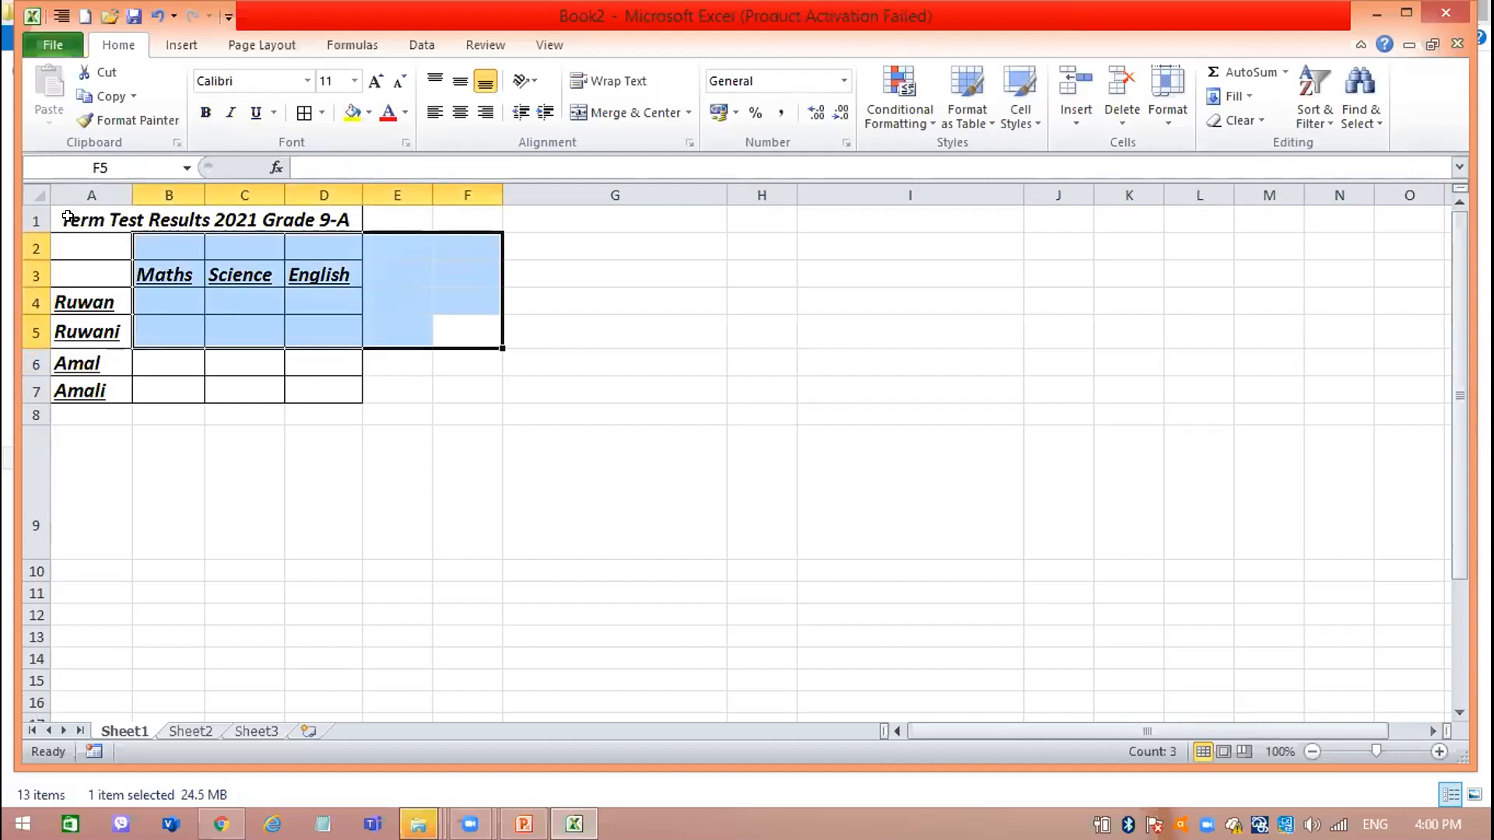
left_click(100, 221)
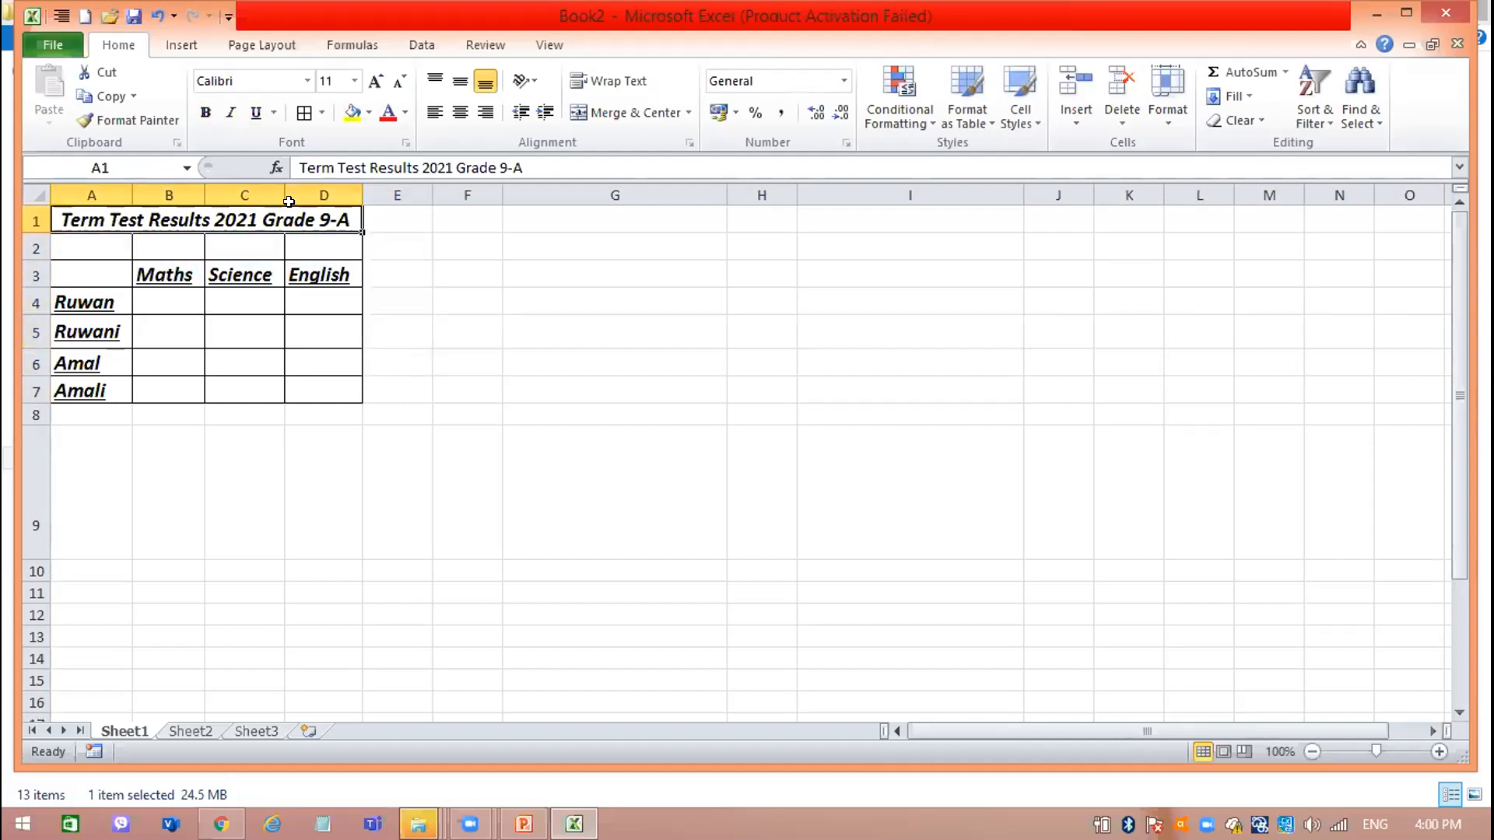
left_click(389, 113)
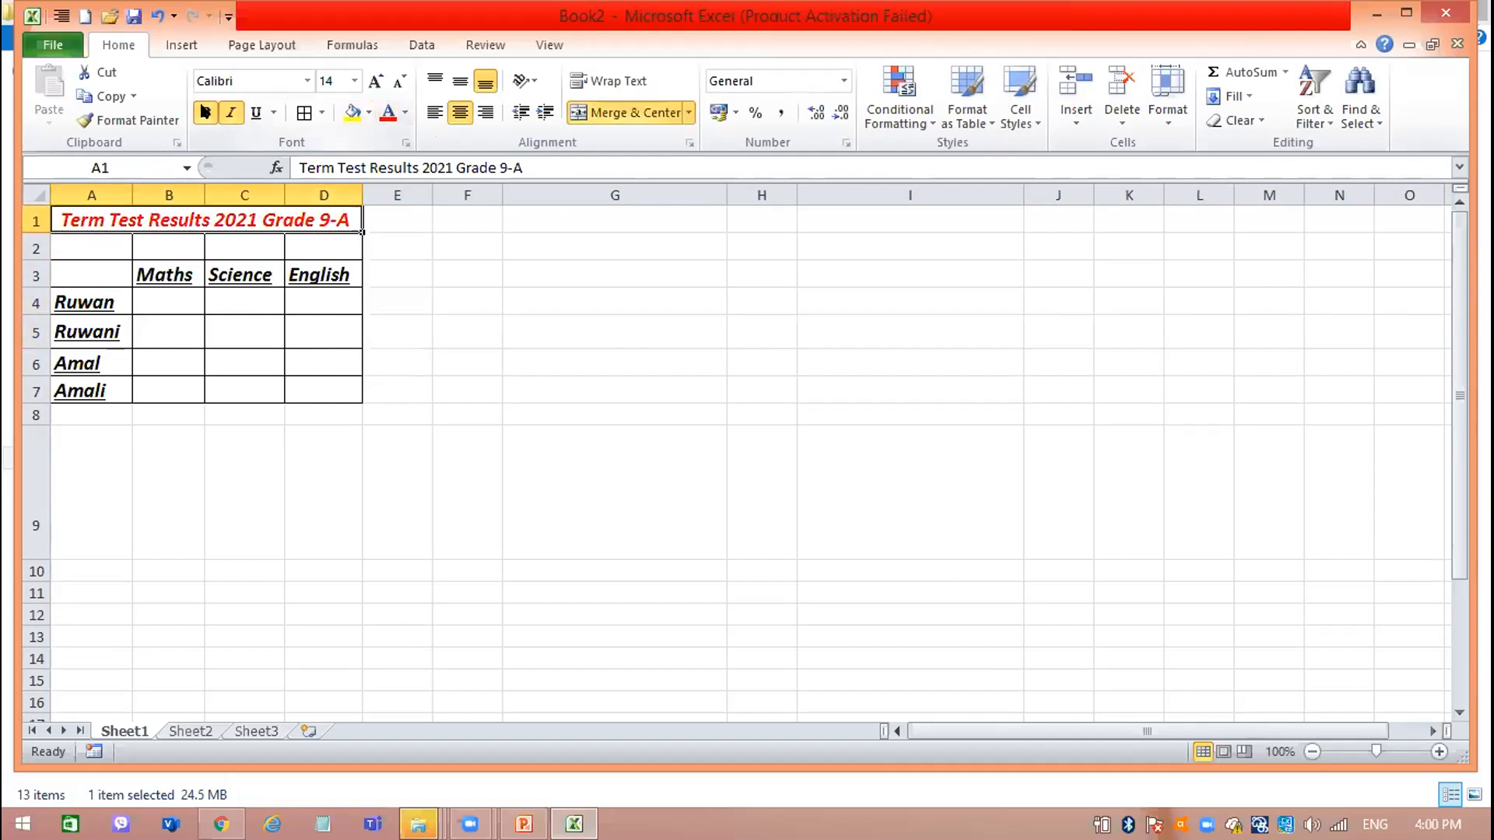
Set the title's font to Cambria and increase its size to 18.
left_click(307, 81)
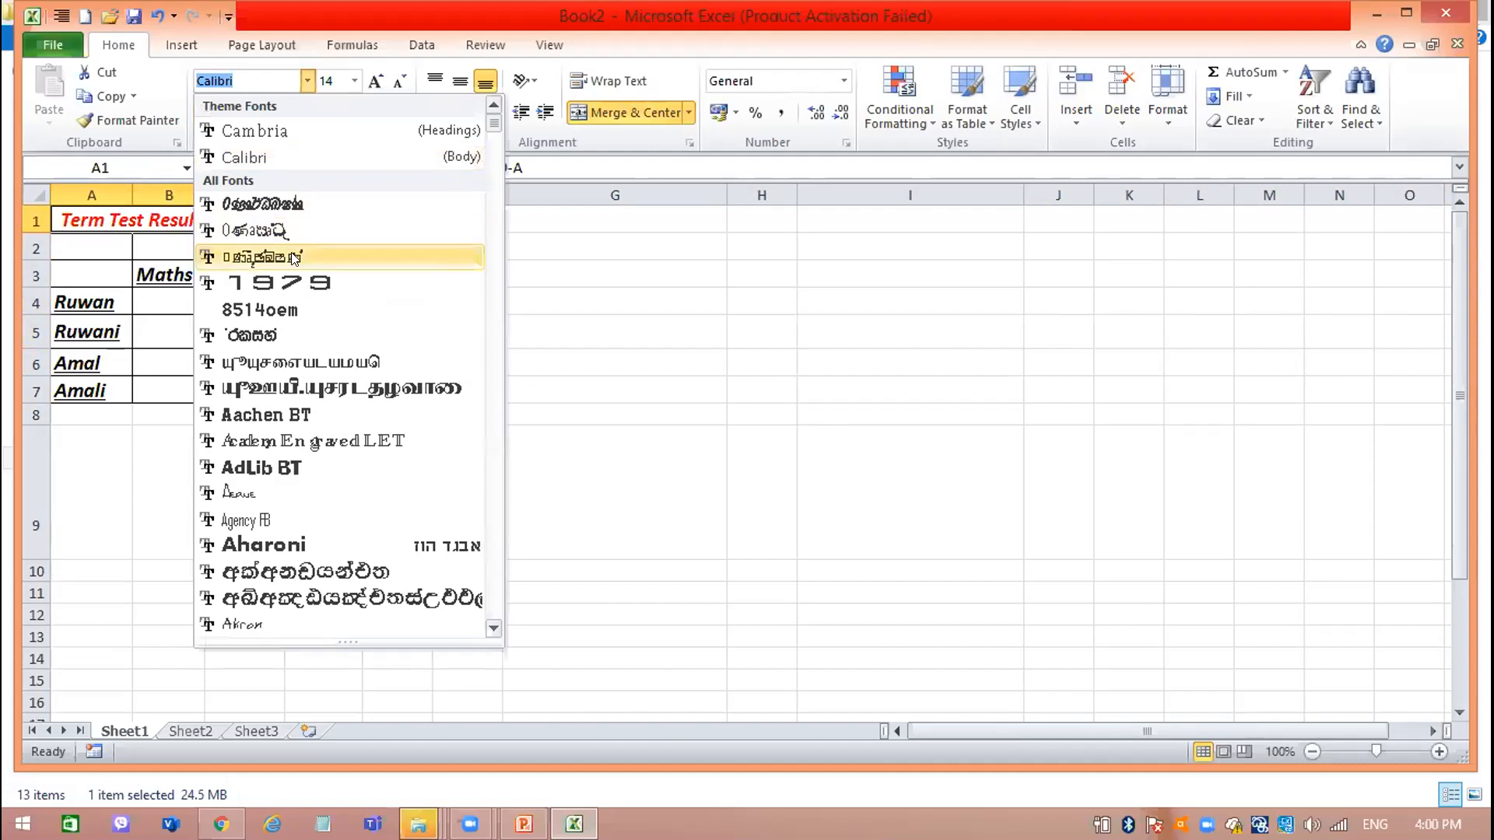
left_click(311, 134)
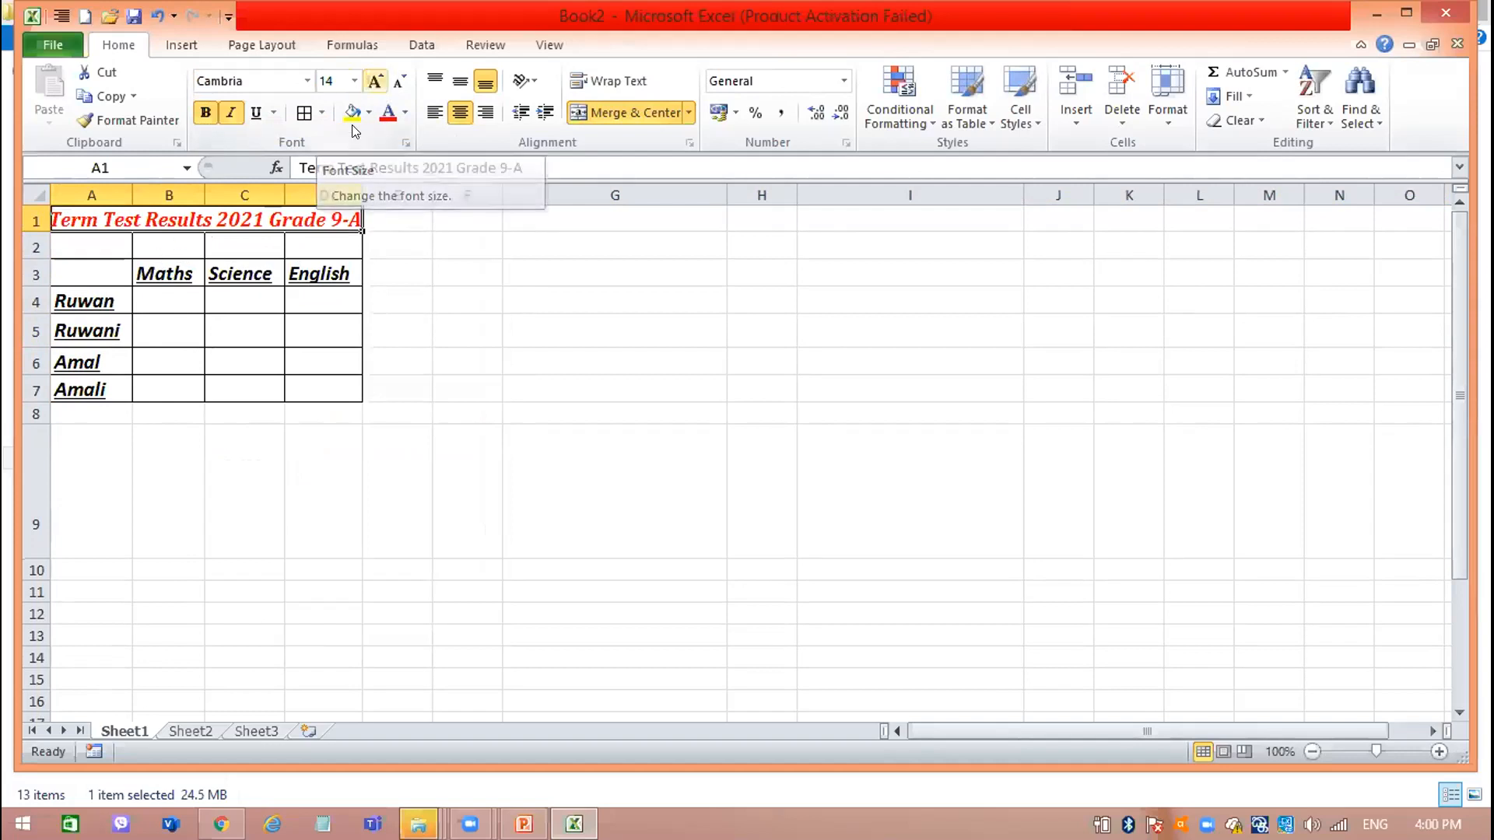
left_click(375, 81)
left_click(375, 81)
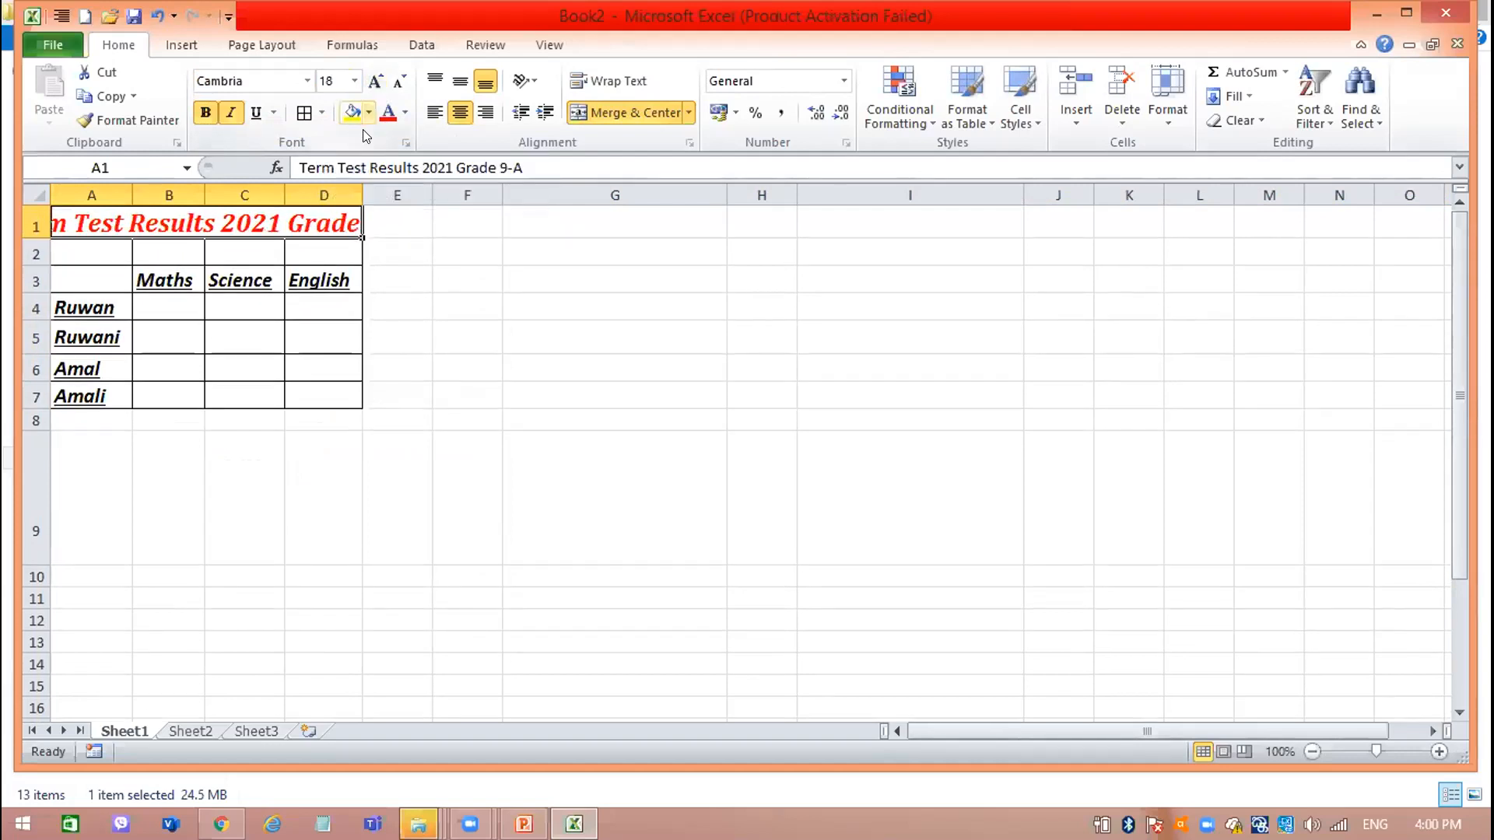
Widen columns D, C, B and A so the enlarged title fits within the merged cell with room to spare.
left_click(360, 186)
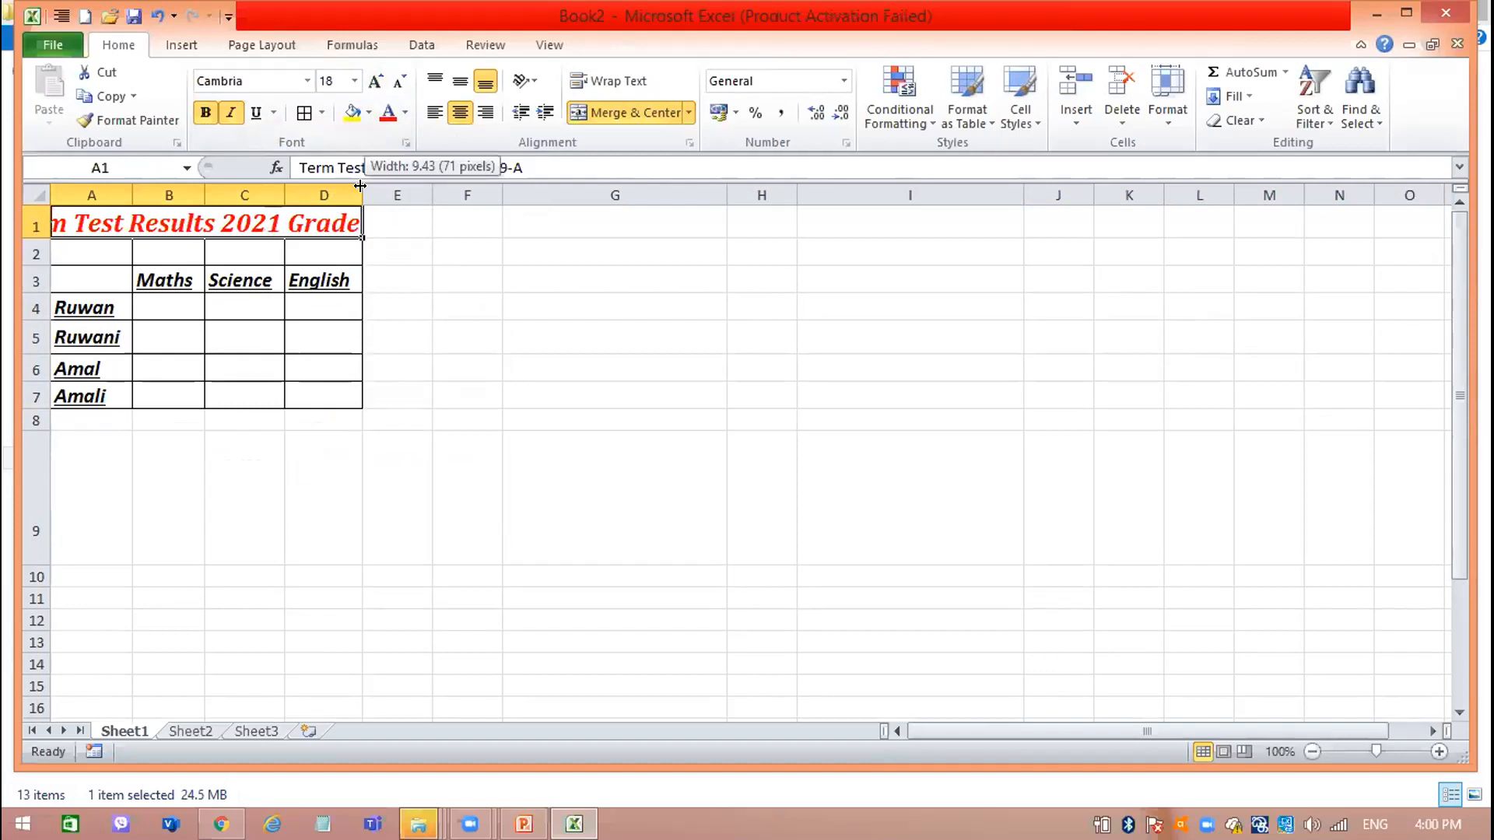
left_click_drag(358, 190, 459, 186)
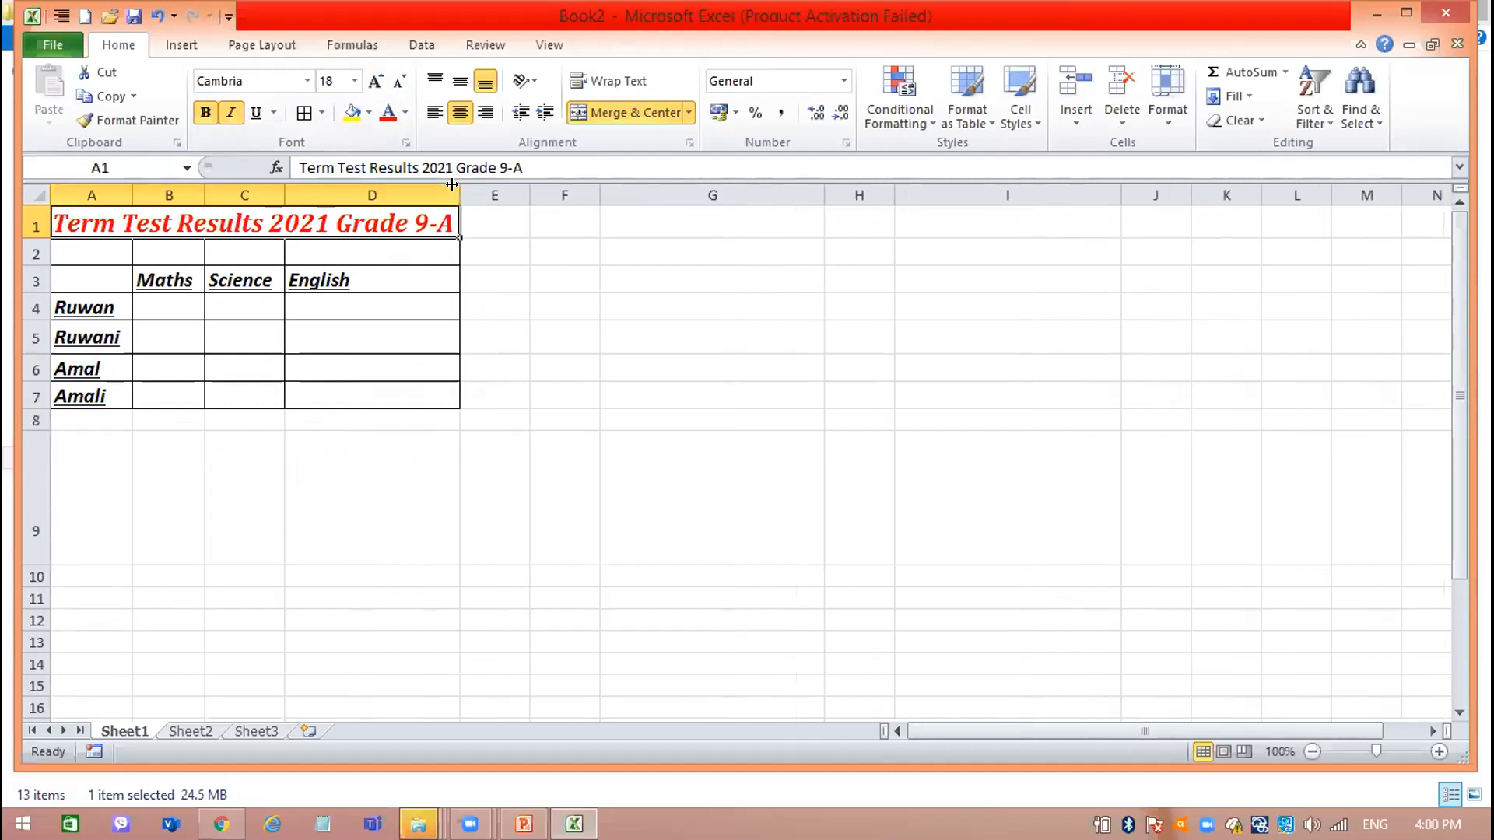
left_click_drag(276, 189, 324, 189)
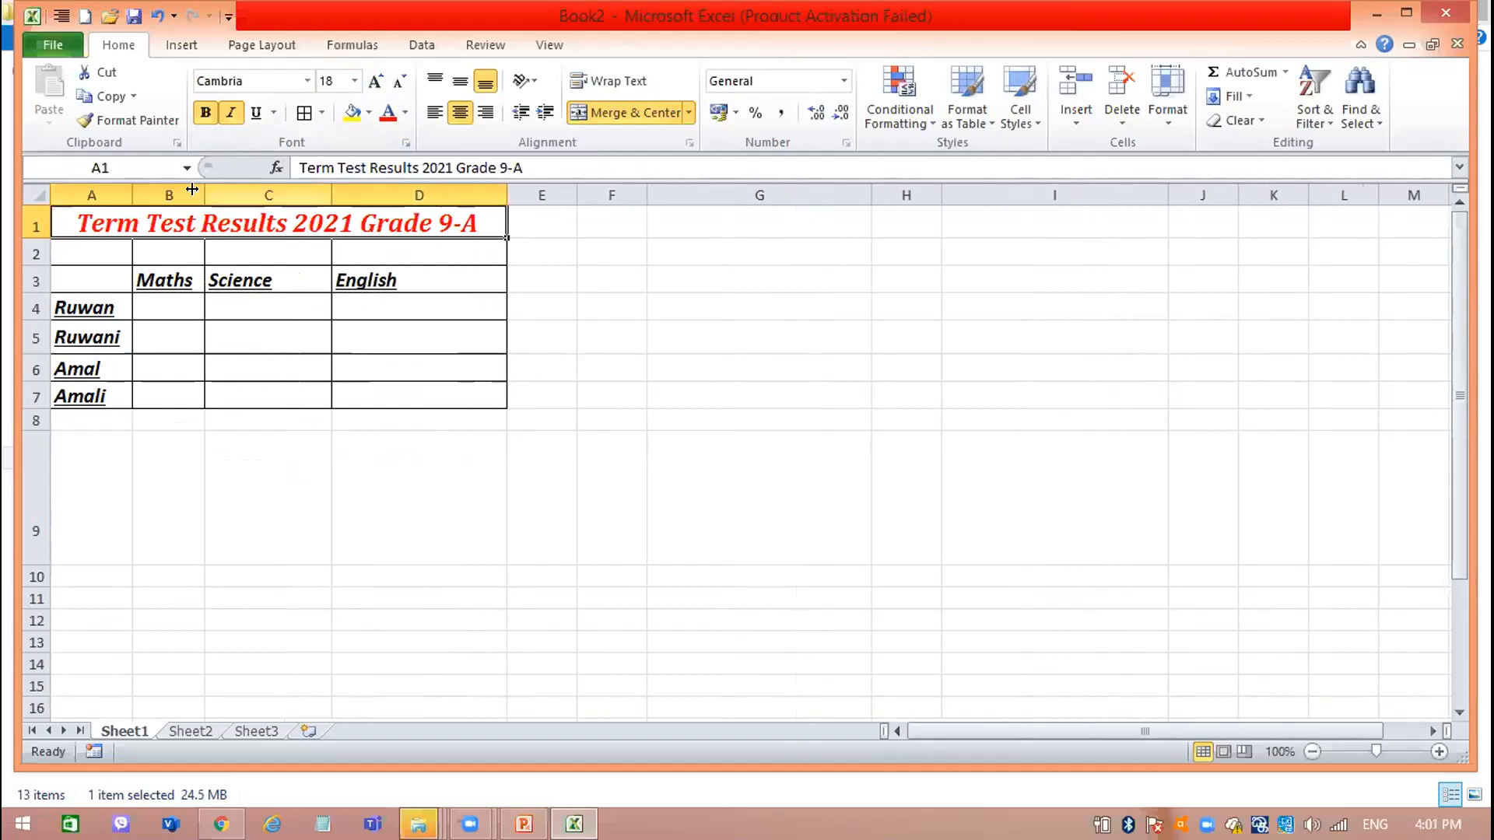
left_click_drag(198, 189, 226, 189)
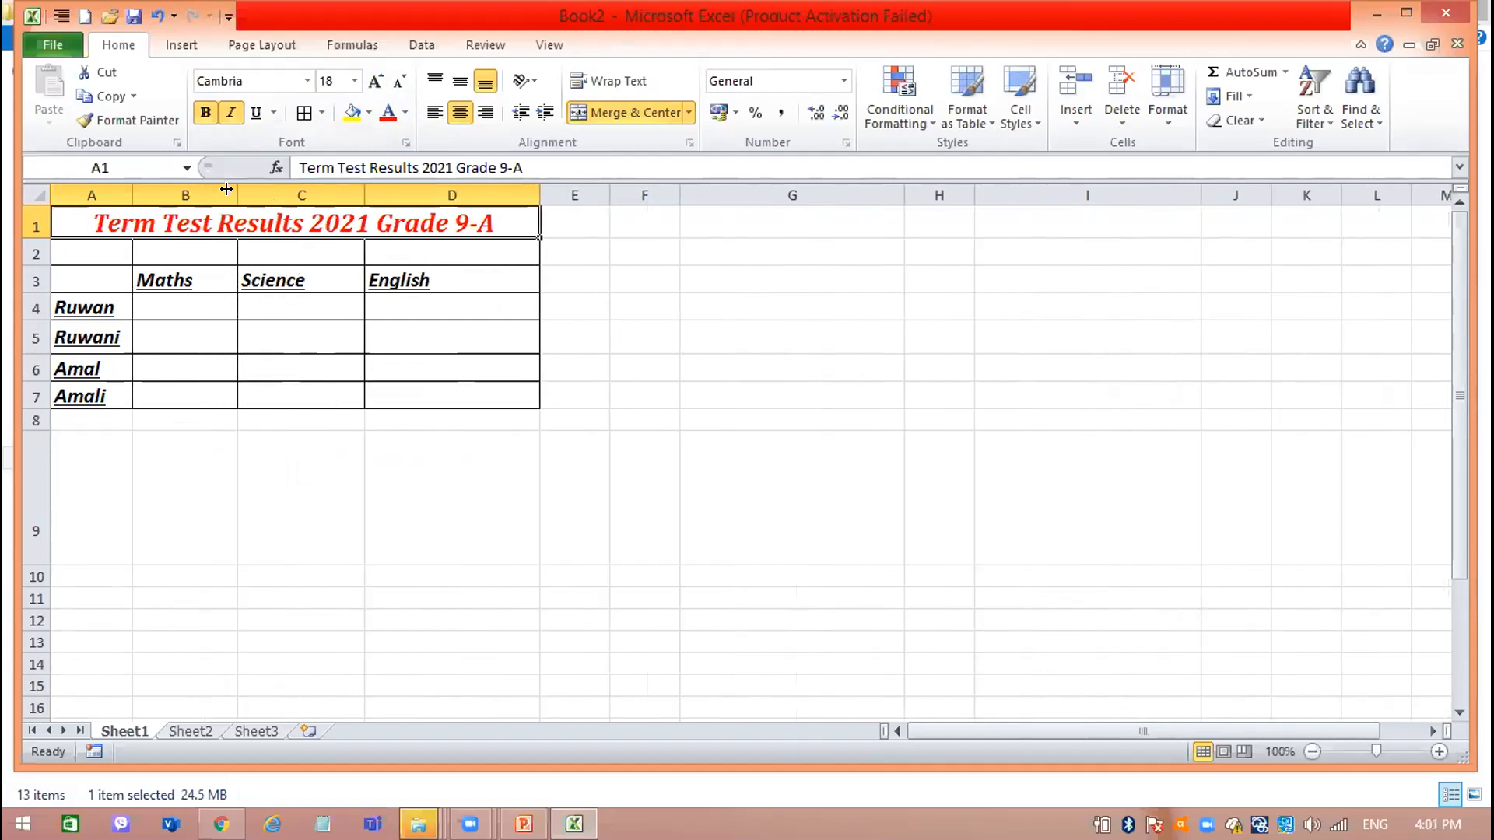
left_click(339, 337)
left_click_drag(132, 194, 146, 195)
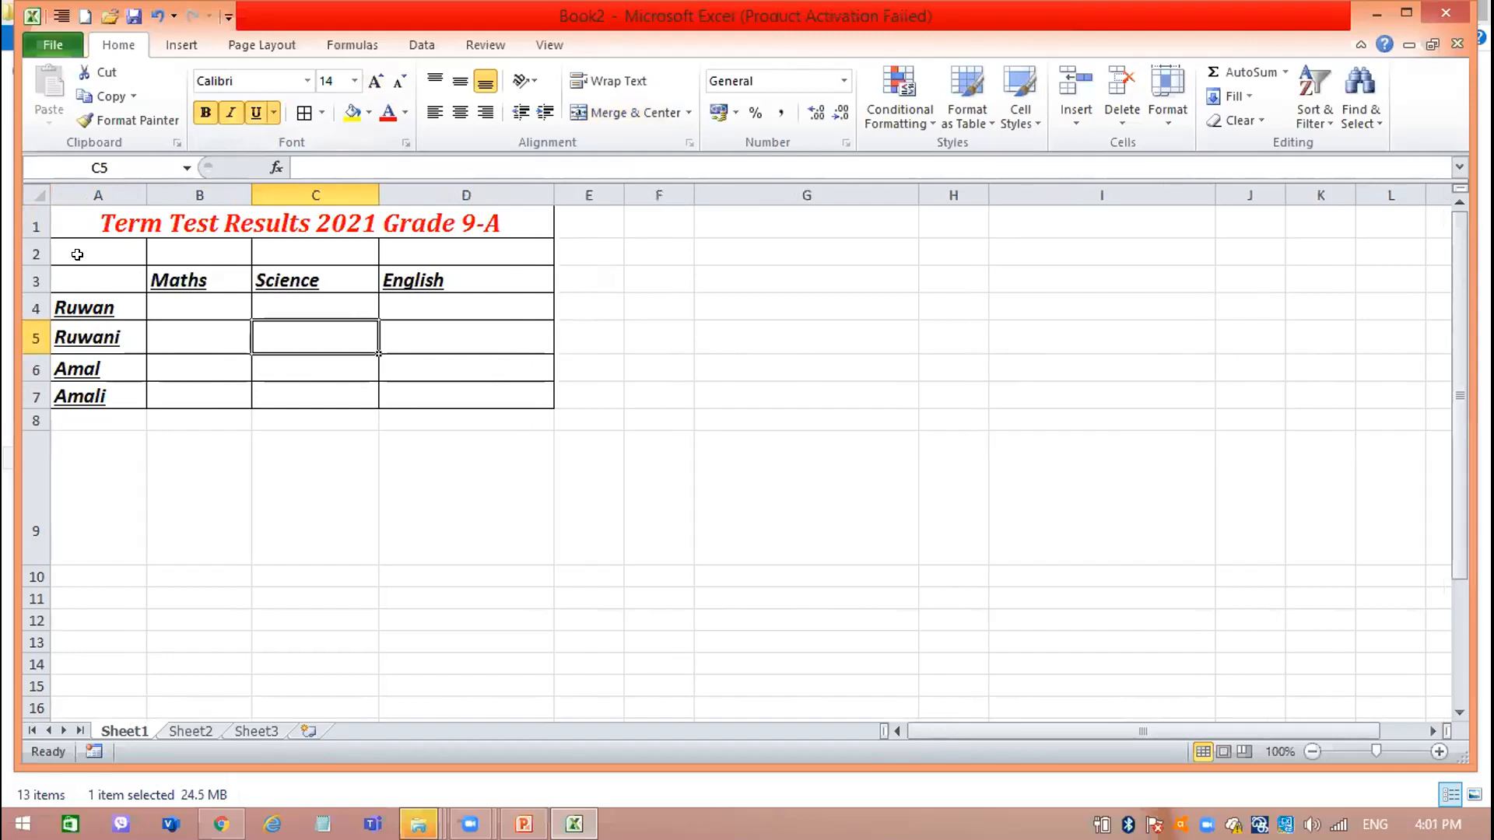
Delete the empty row 2 between the title and the subject headings.
left_click(27, 249)
right_click(25, 248)
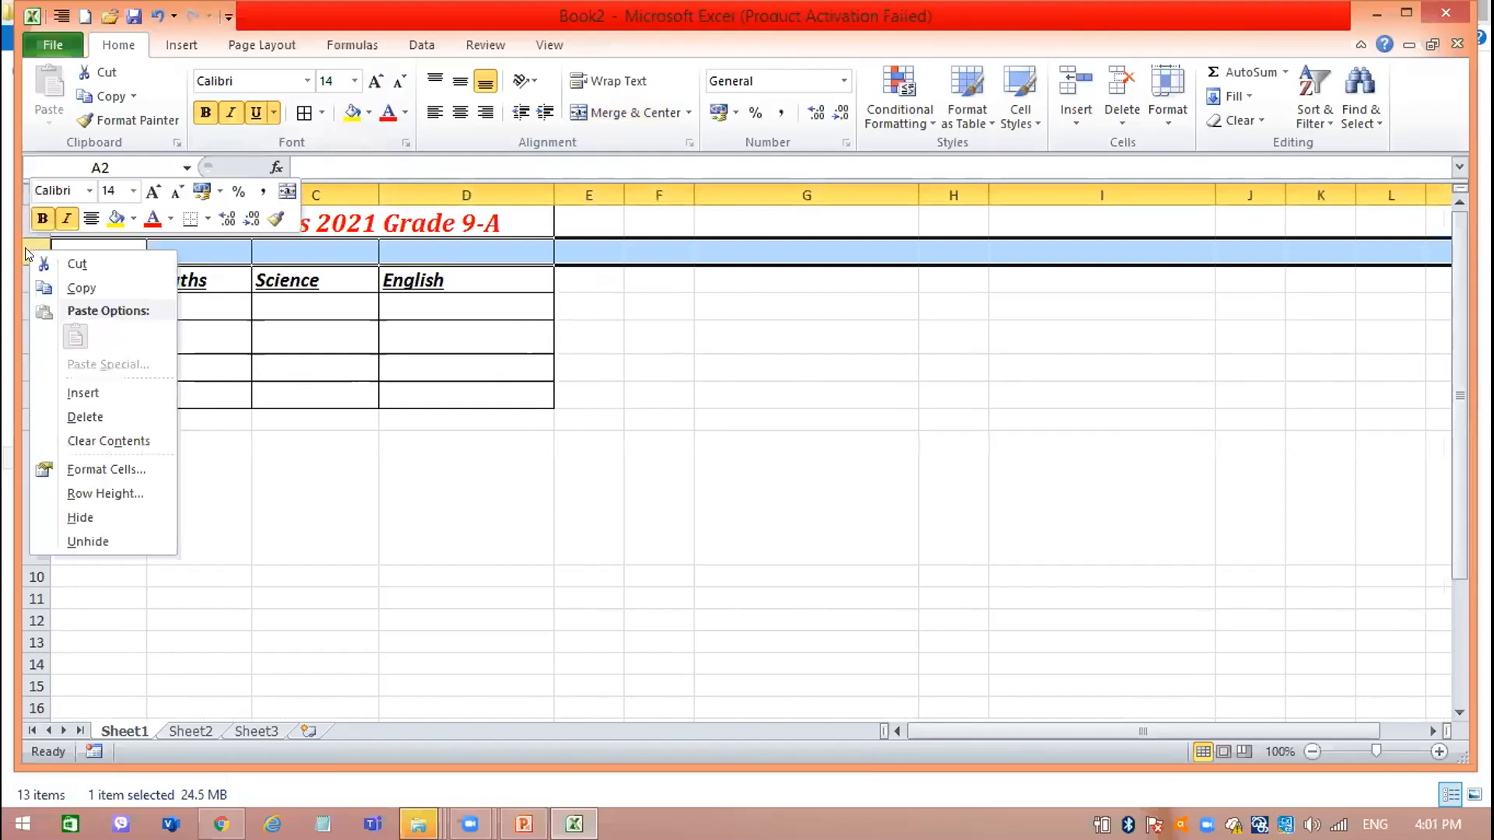
left_click(141, 417)
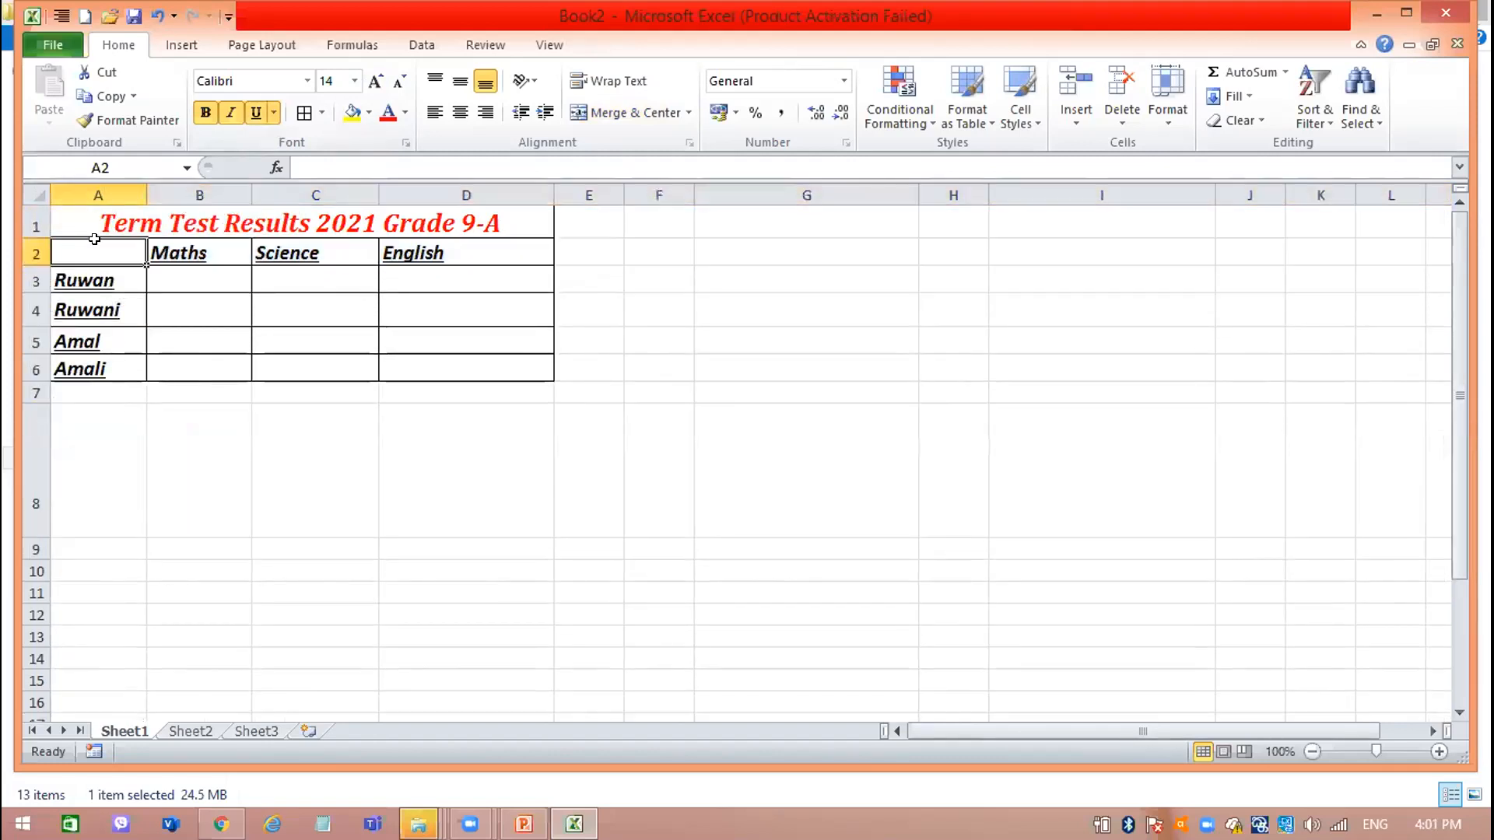
Fill the whole results table, A1:D6, with a dark tan background color.
left_click_drag(101, 226, 329, 358)
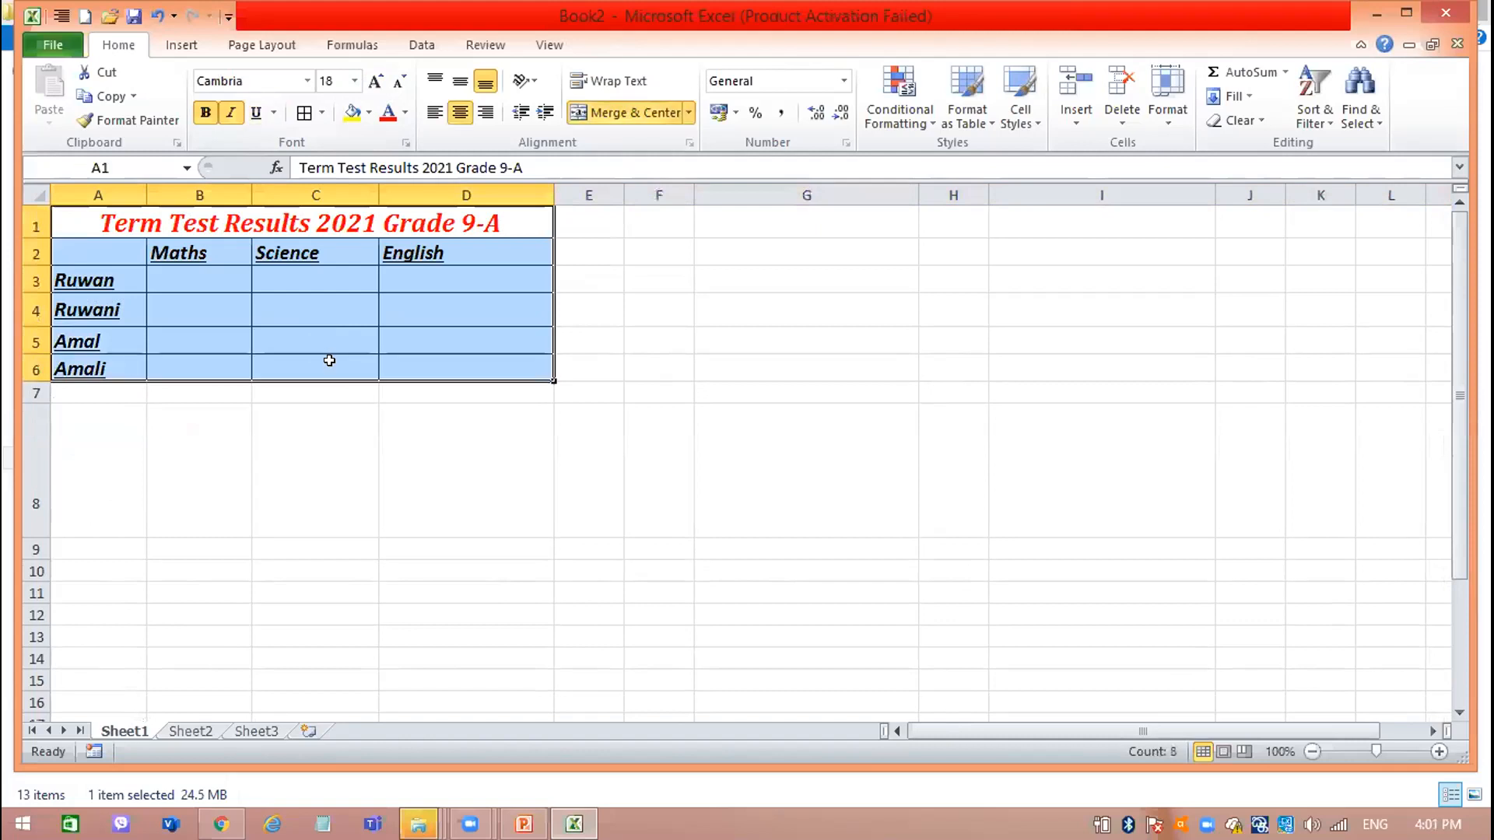
left_click(365, 113)
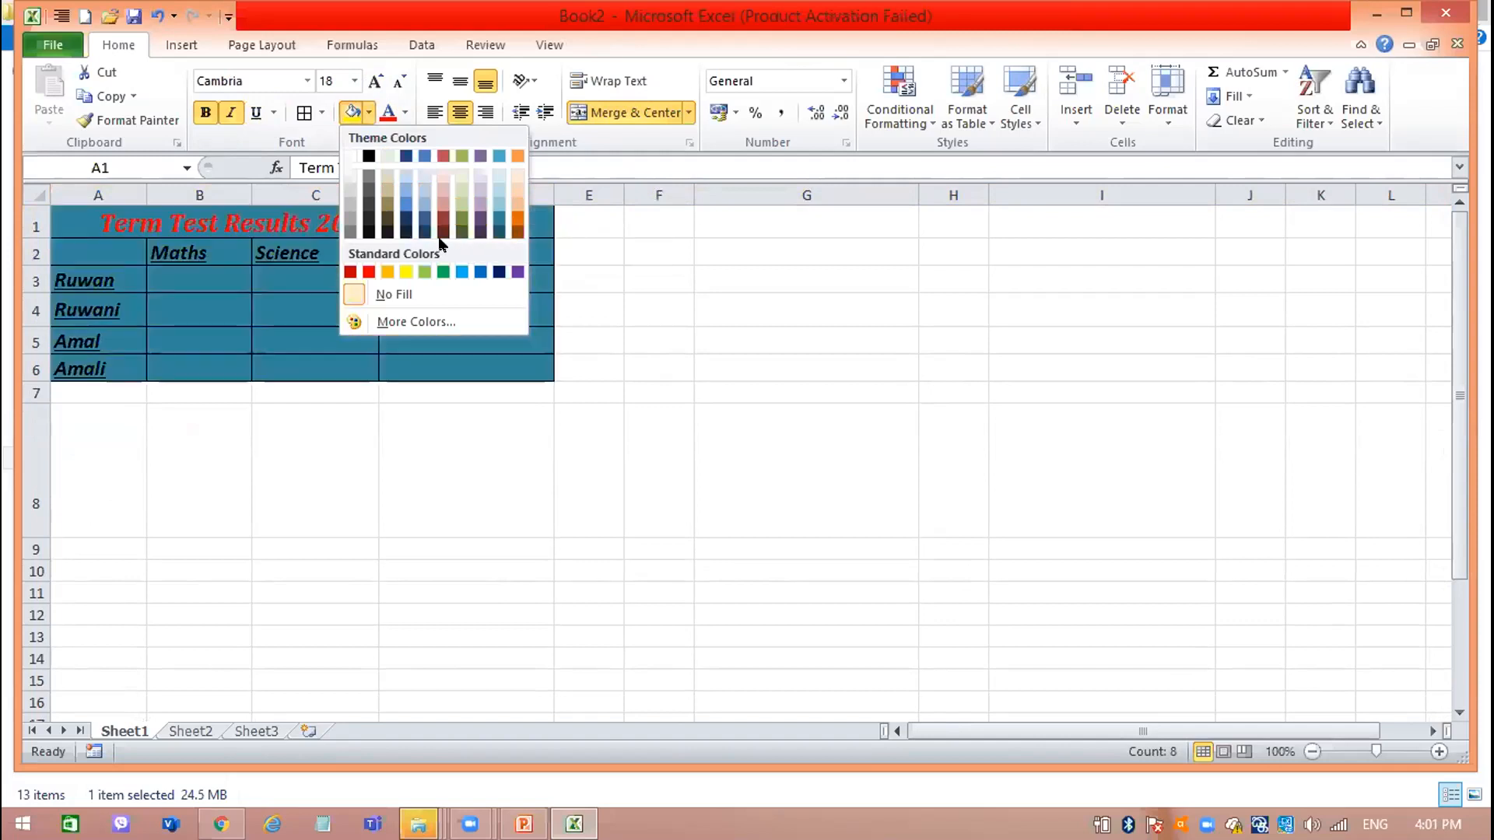
left_click(387, 196)
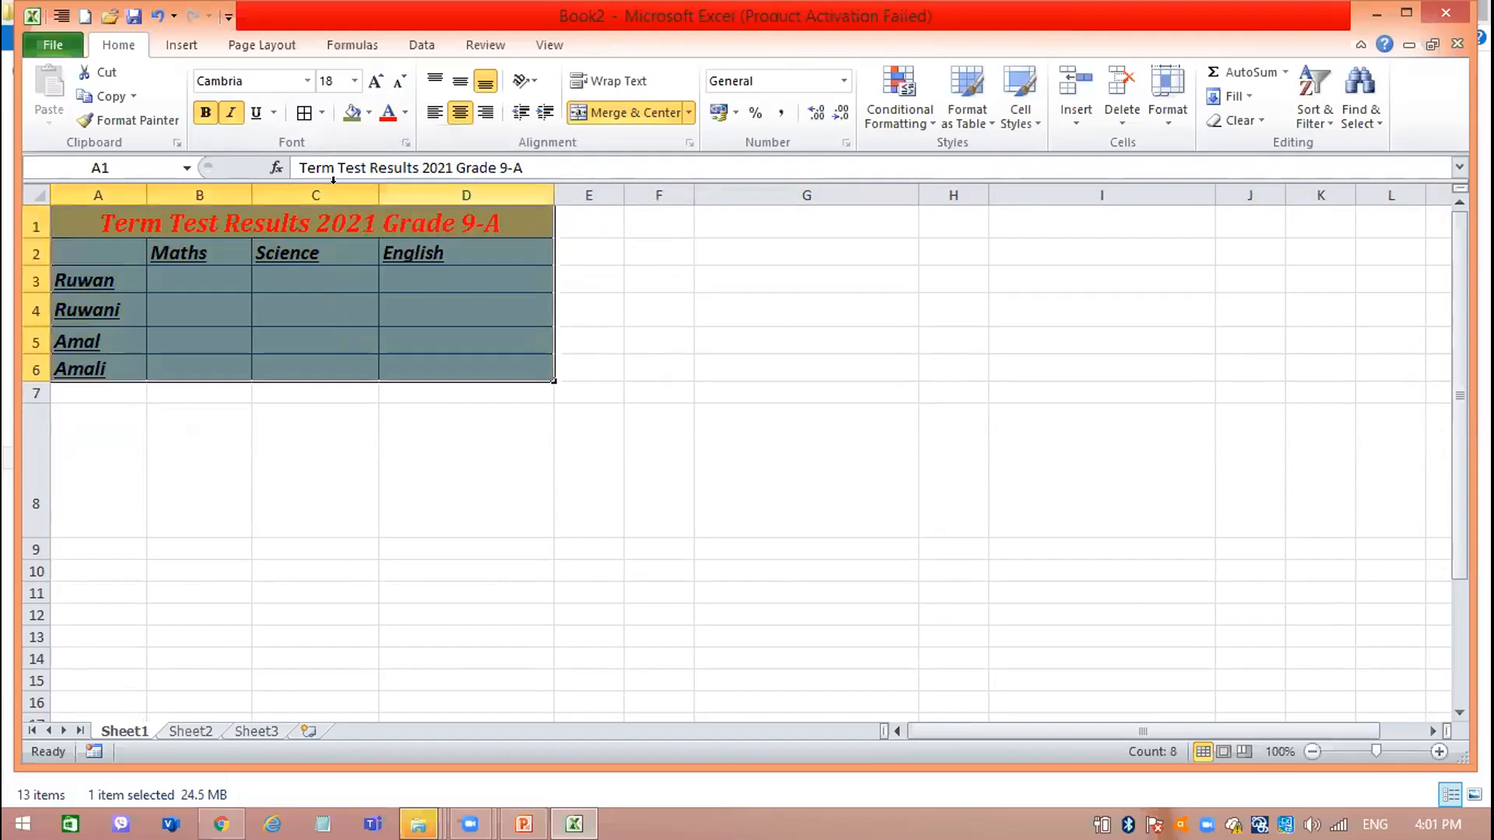
left_click(278, 208)
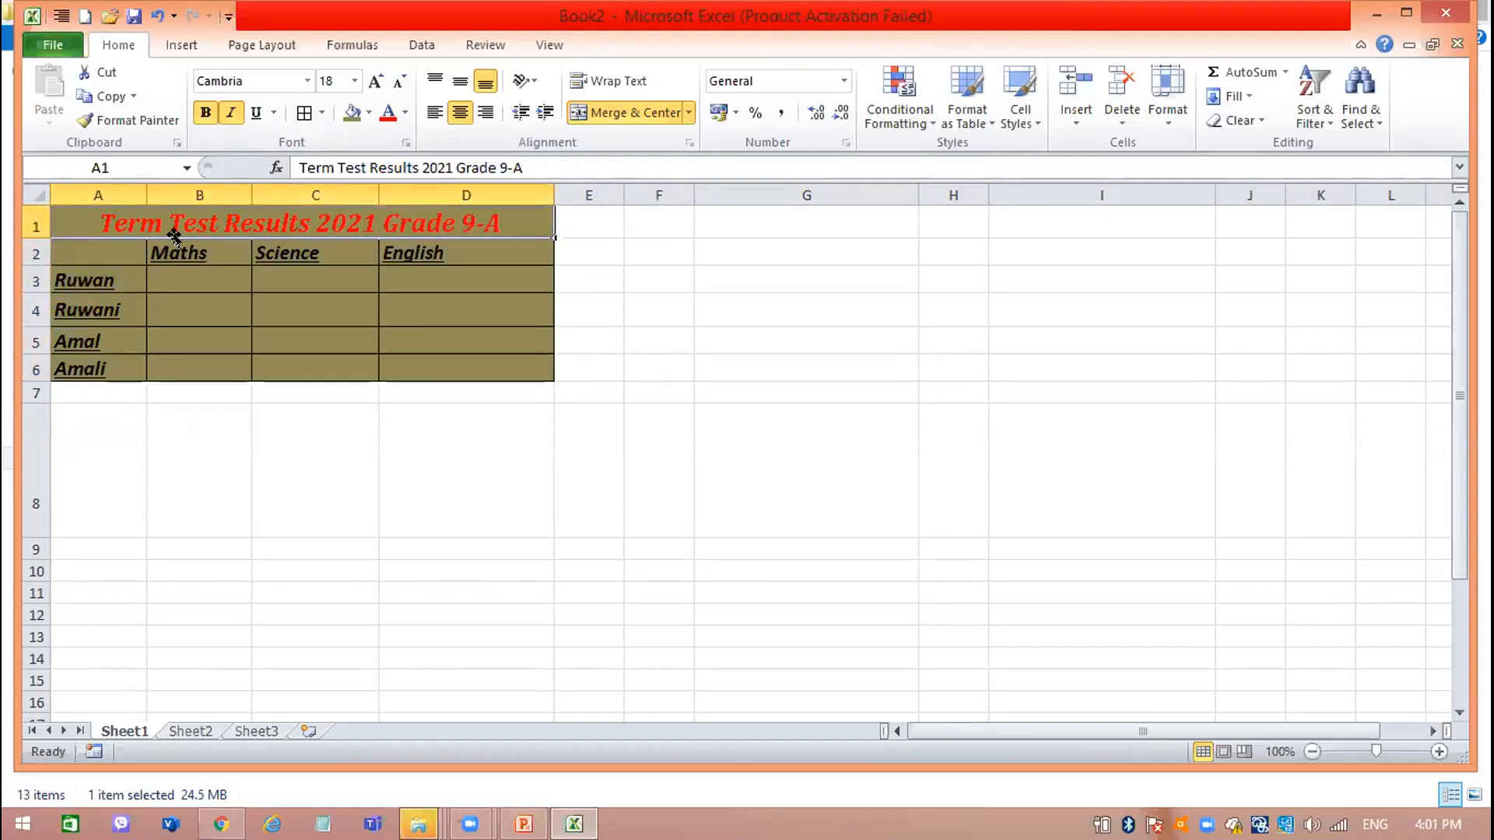
Fill the subject heading cells B2:D2 (Maths, Science, English) with light green.
left_click_drag(168, 242, 471, 243)
left_click(368, 113)
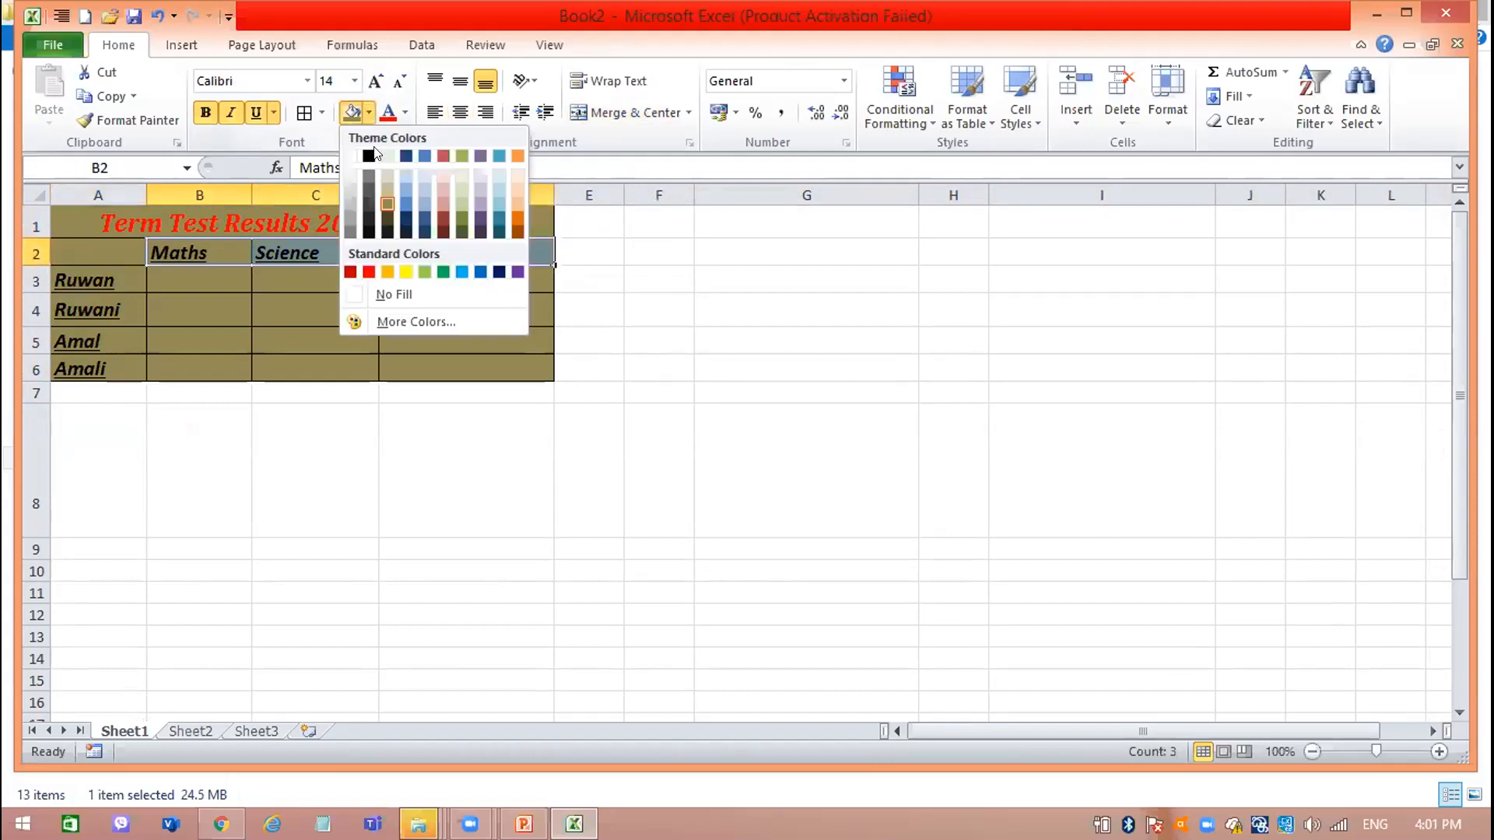
left_click(462, 200)
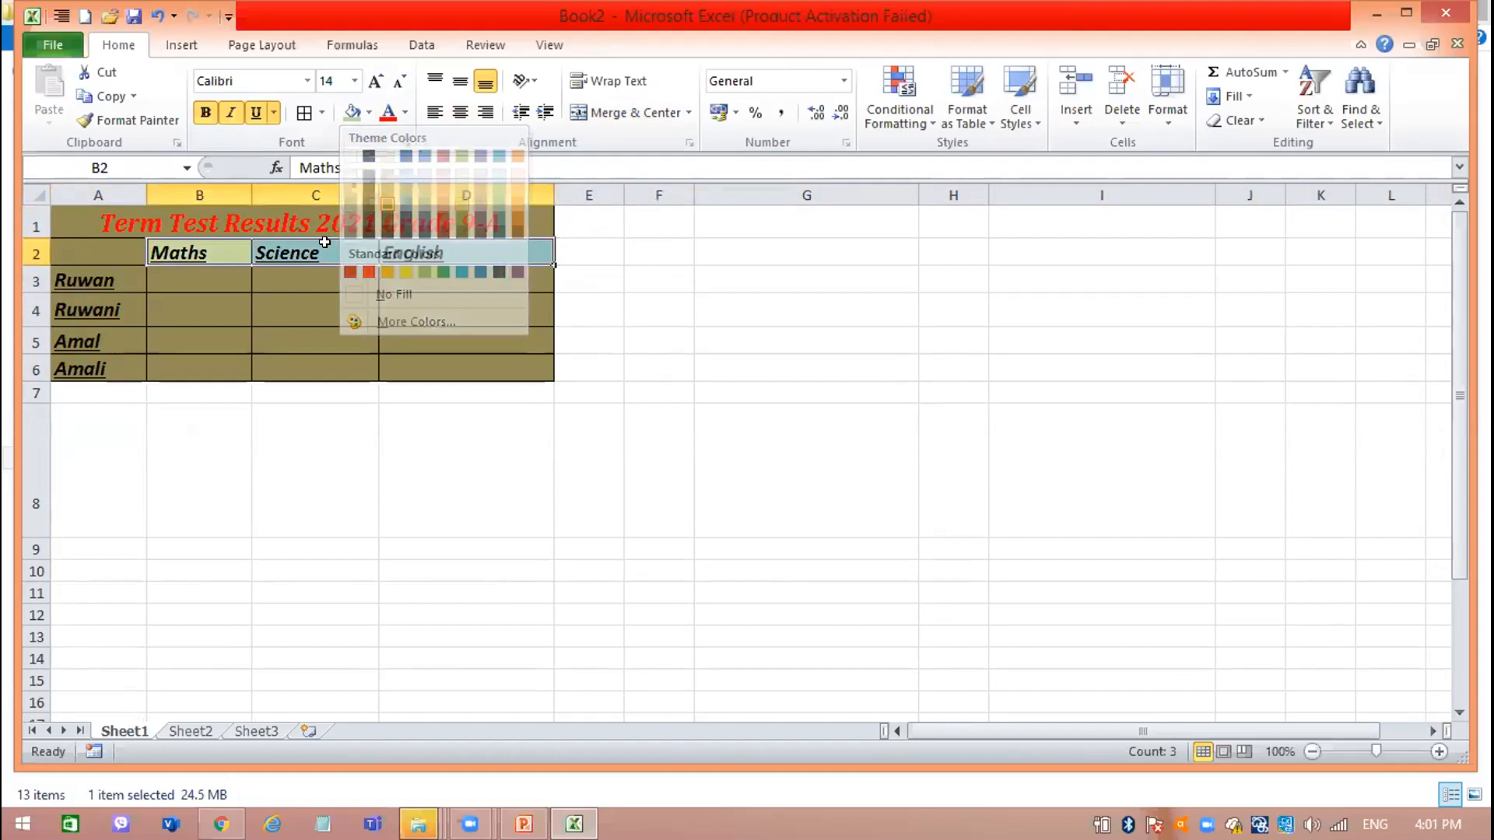
Fill the student name cells A3:A6 with light orange.
left_click_drag(113, 271, 101, 360)
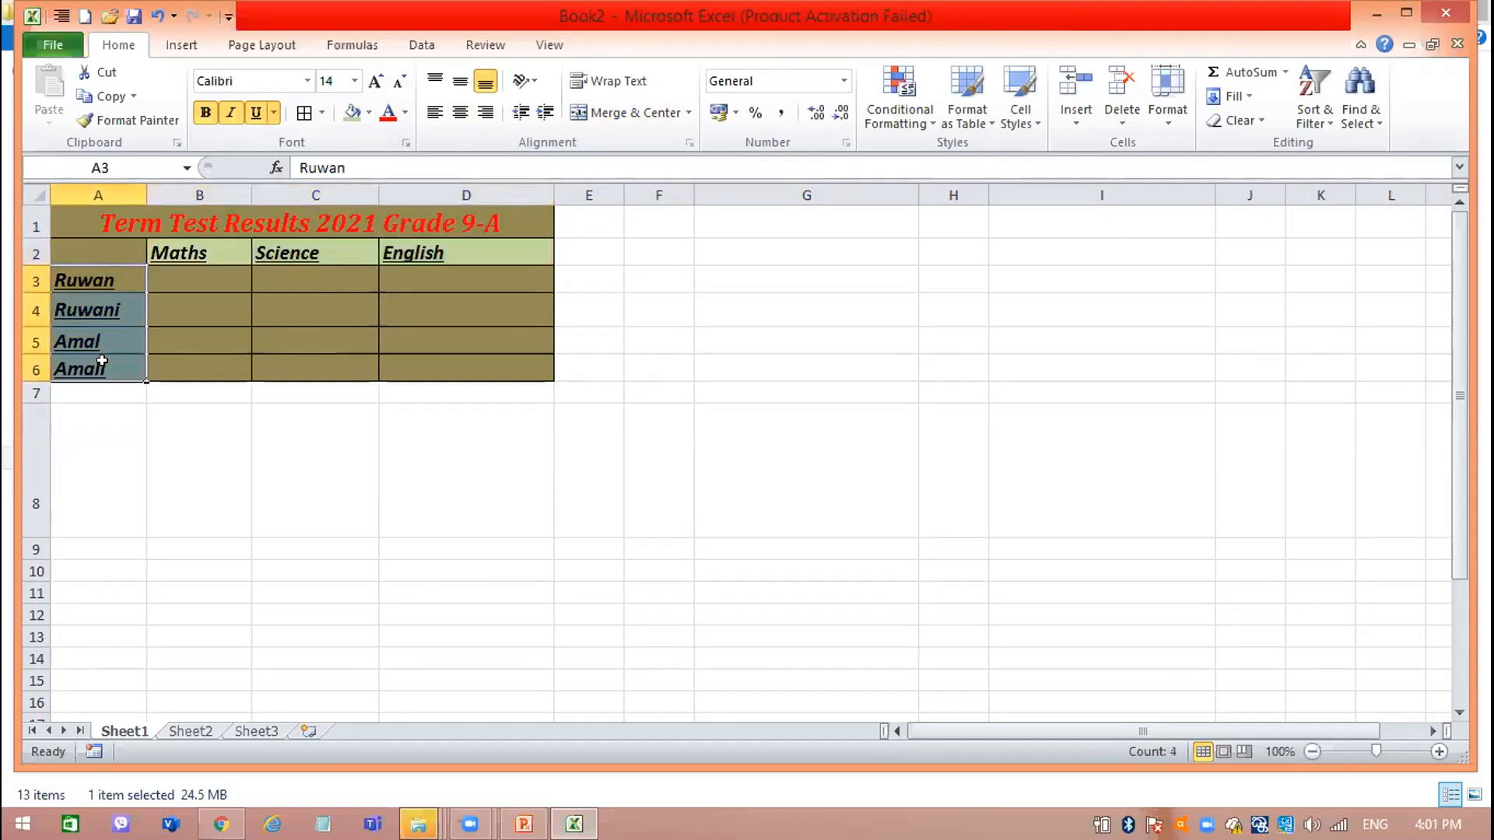
left_click(370, 114)
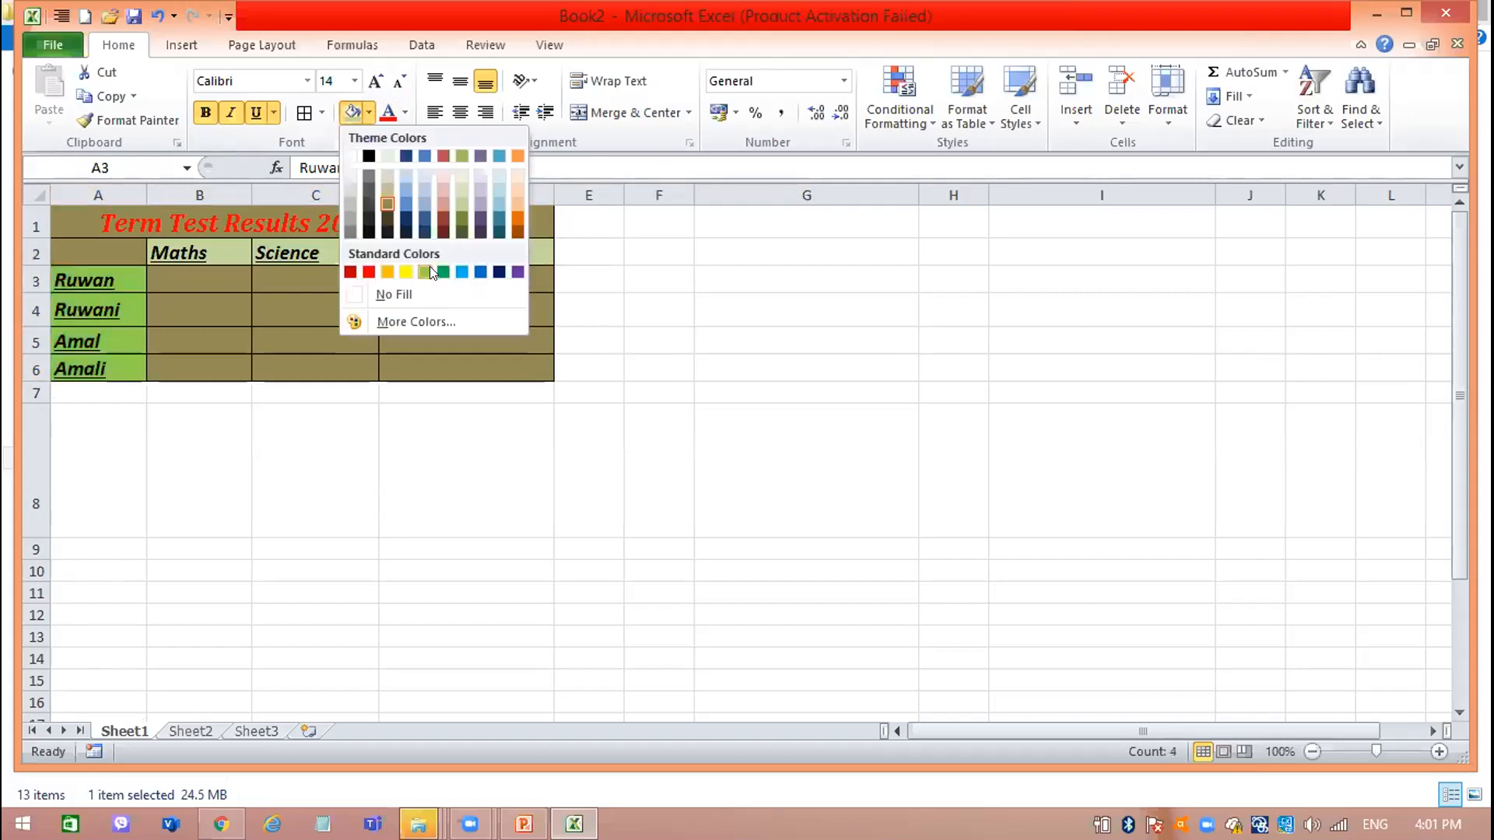
left_click(516, 203)
Fill the merged title cell in row 1 with light purple.
left_click(521, 216)
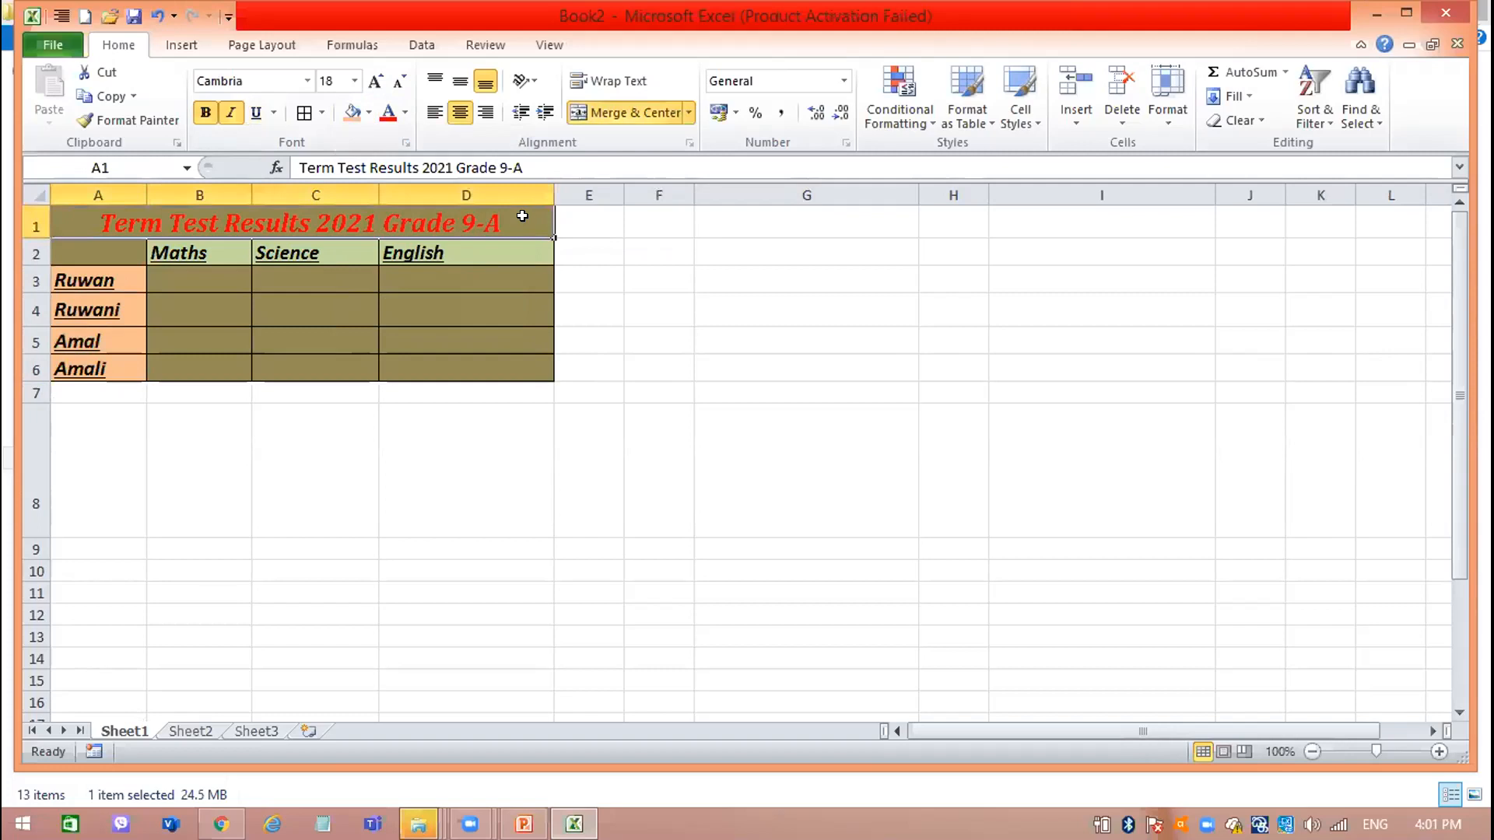
left_click(371, 111)
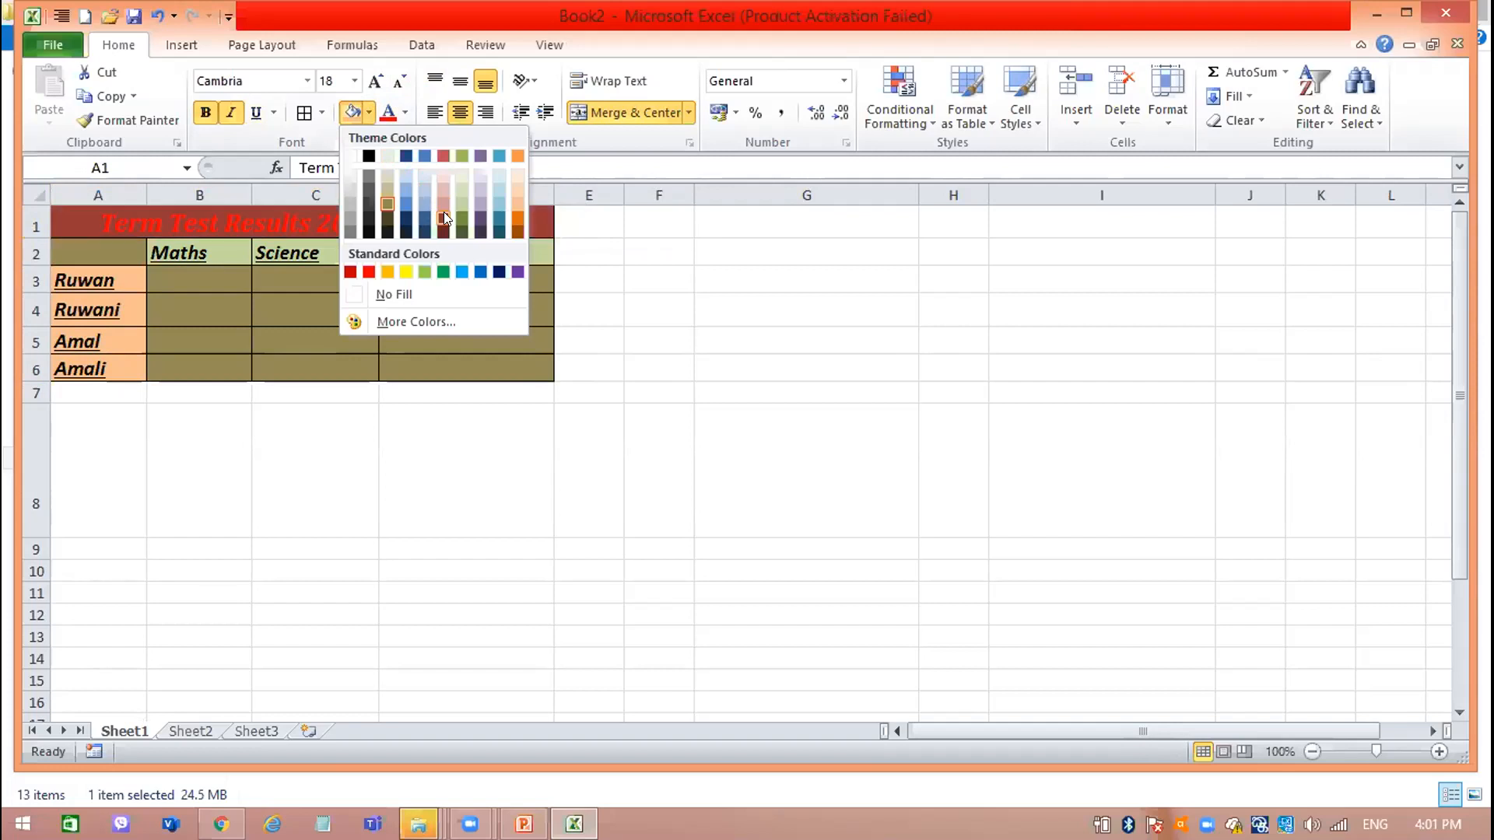
left_click(479, 183)
left_click(643, 309)
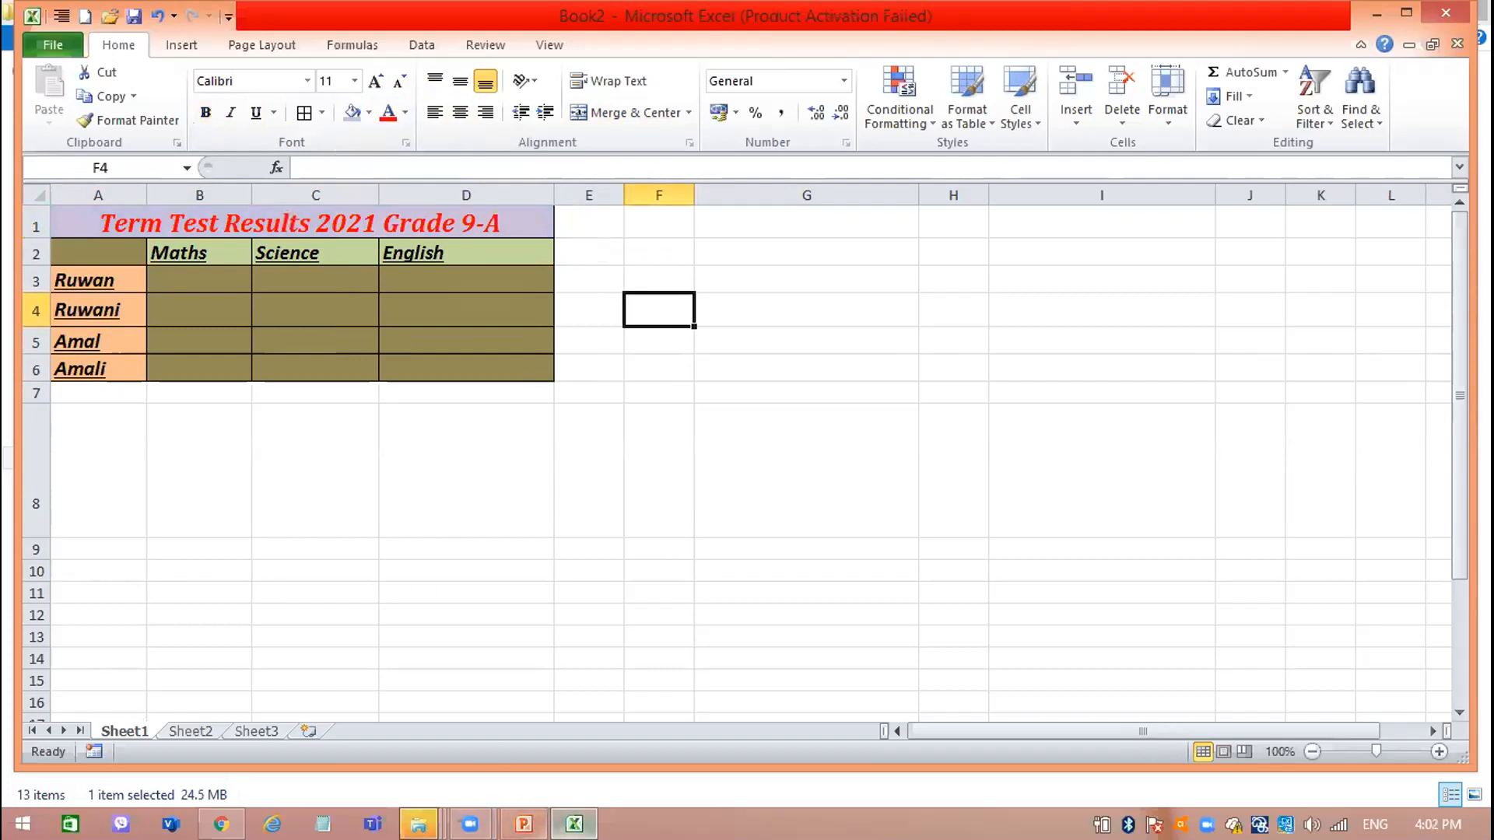
Switch to rbook.pdf in Chrome and review the cell formatting tools diagram on page 35.
left_click(221, 824)
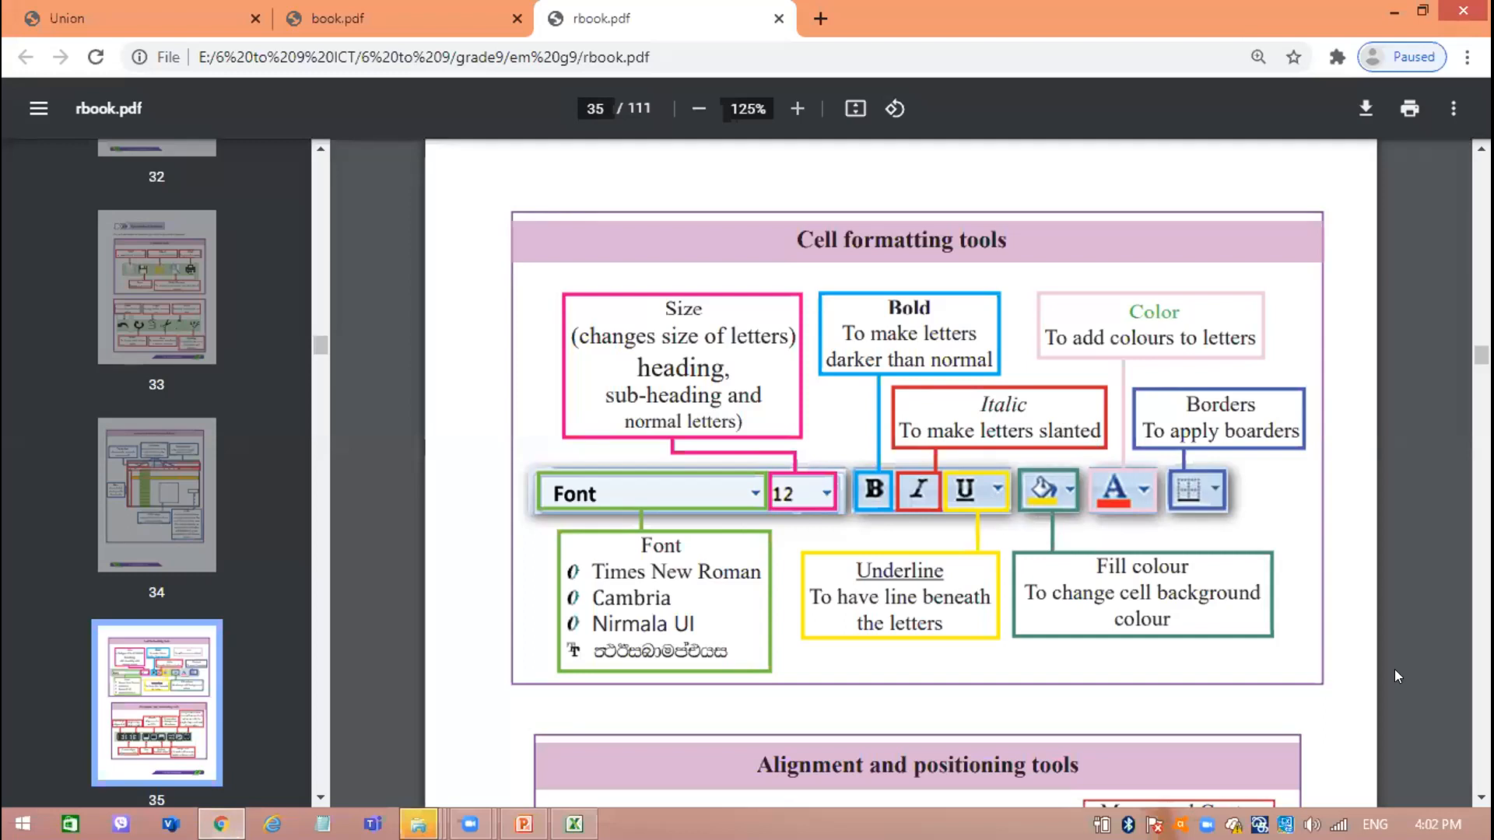
scroll(901, 475, "down", 6)
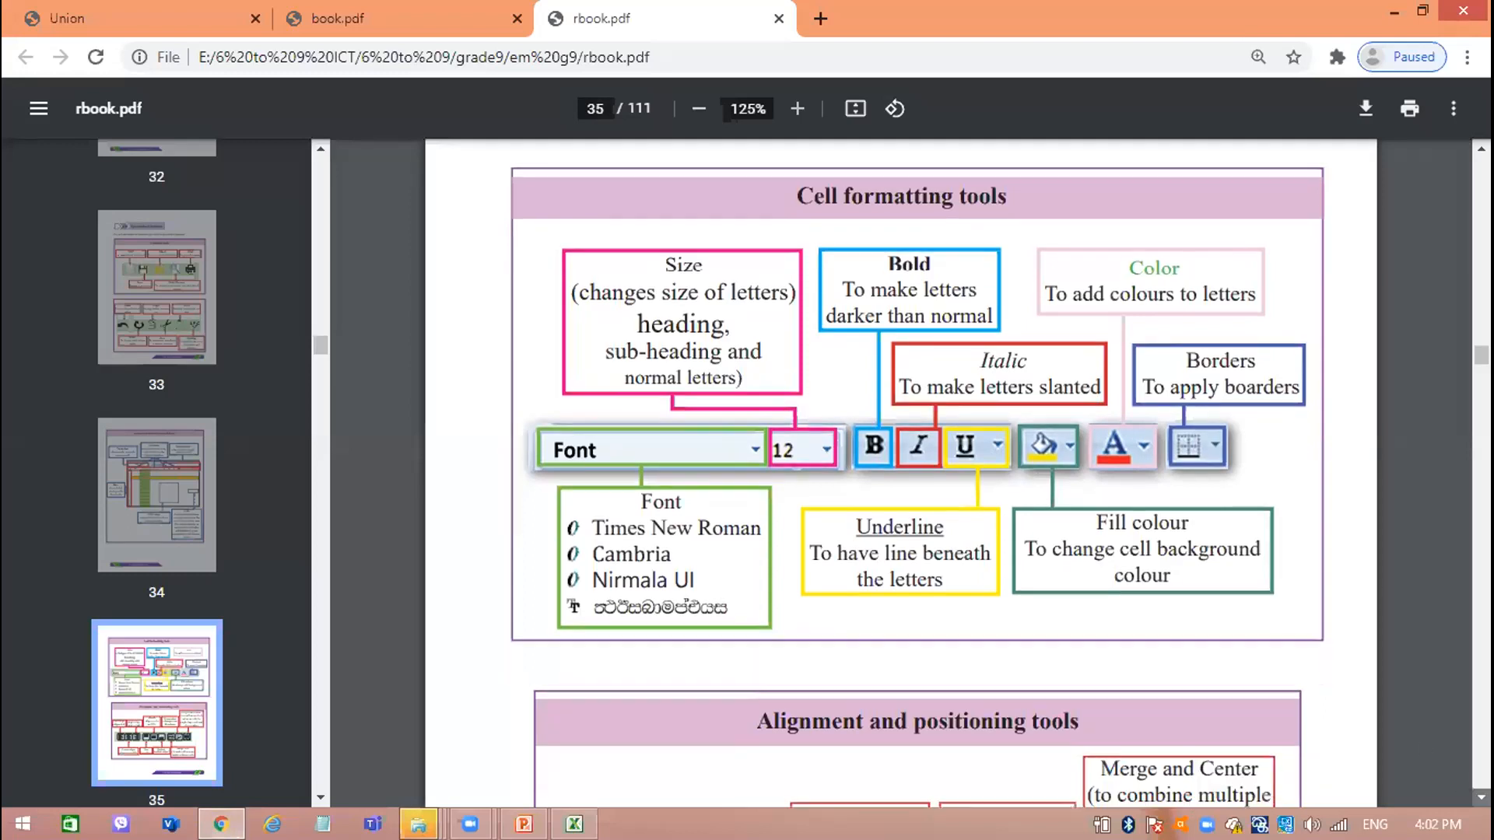